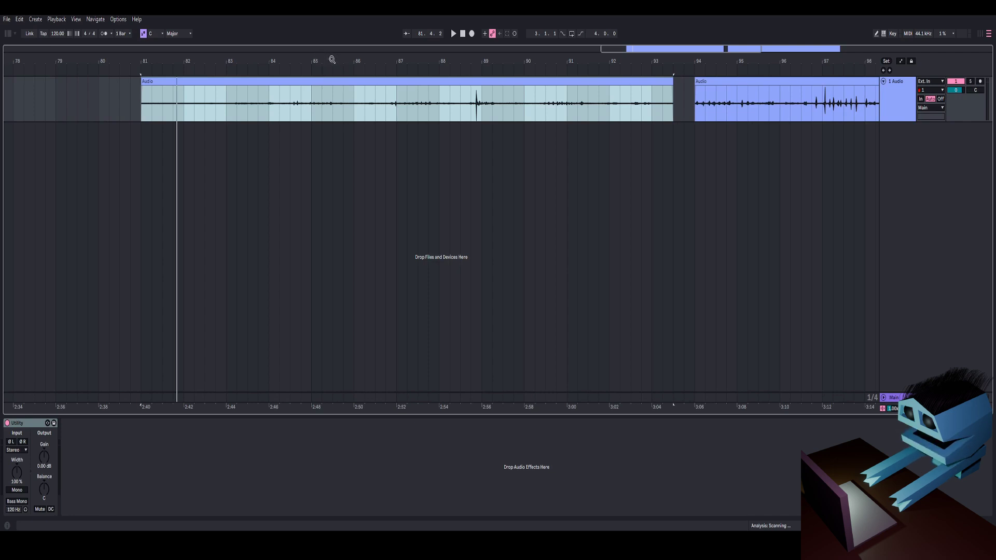
# Audition the start of the second recorded clip at bar 94, selecting each of the two clips in turn
pyautogui.moveTo(332, 62); pyautogui.dragTo(316, 34)
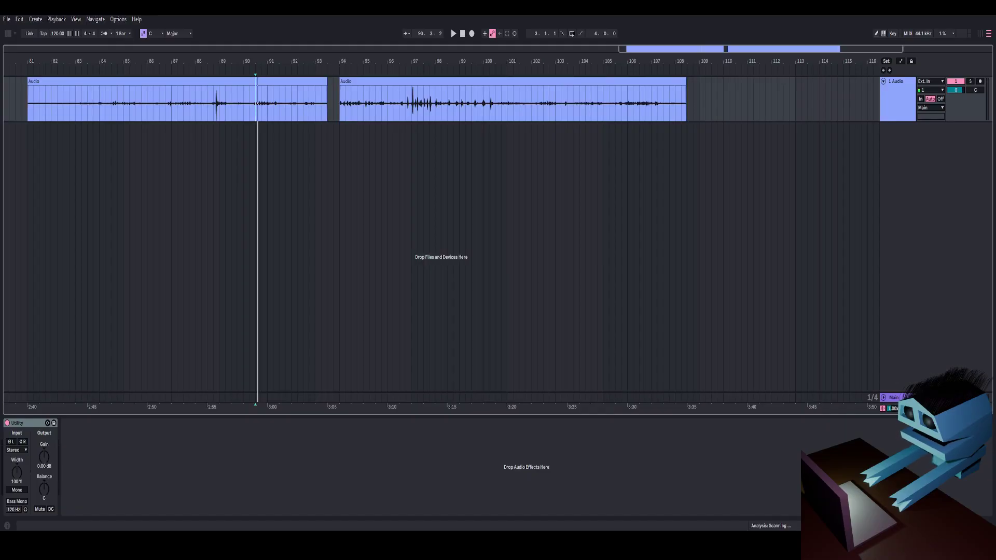
pyautogui.moveTo(339, 61)
pyautogui.mouseDown()
pyautogui.moveTo(320, 103)
pyautogui.moveTo(229, 112)
pyautogui.mouseUp()
pyautogui.click(230, 104)
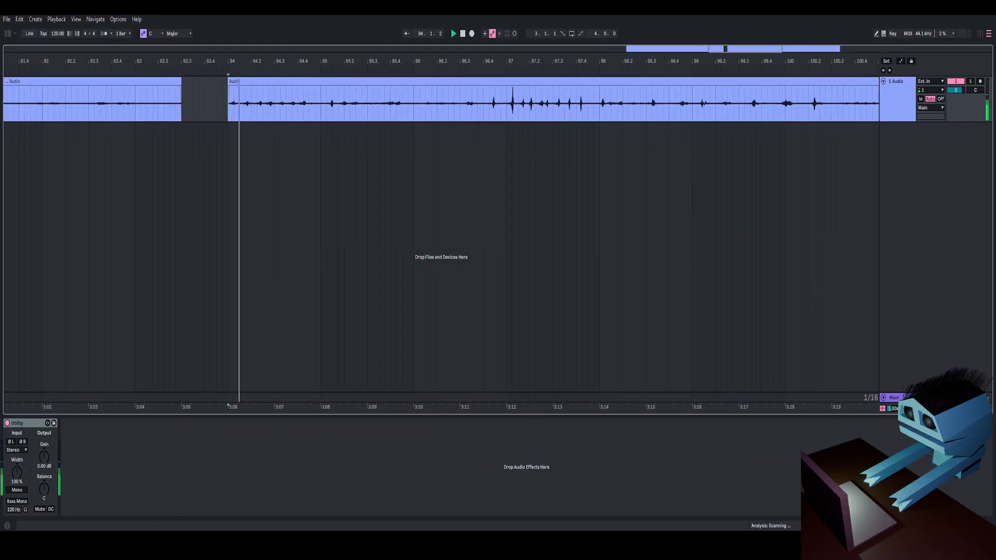
pyautogui.moveTo(245, 61); pyautogui.dragTo(325, 80)
pyautogui.click(280, 81)
pyautogui.press('space')
pyautogui.click(277, 80)
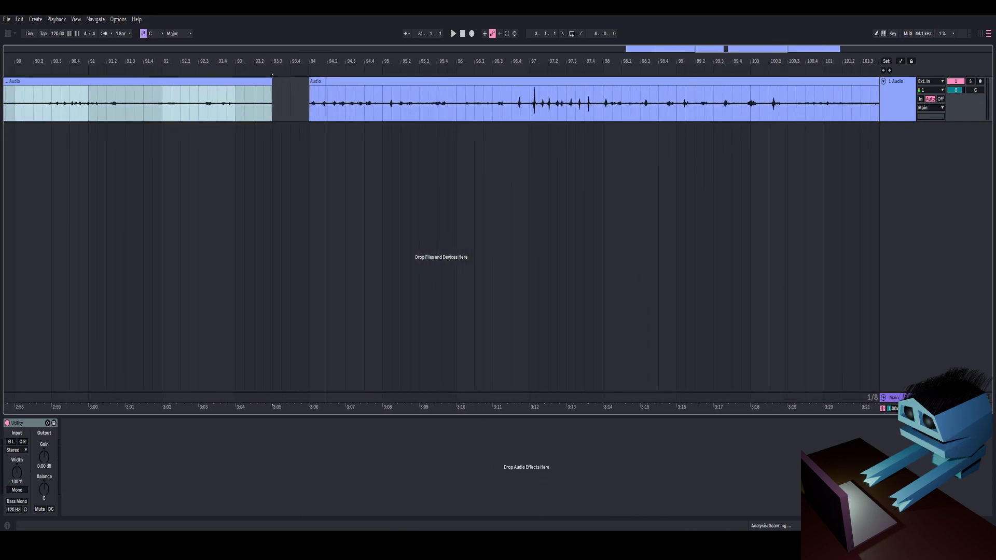
pyautogui.click(323, 81)
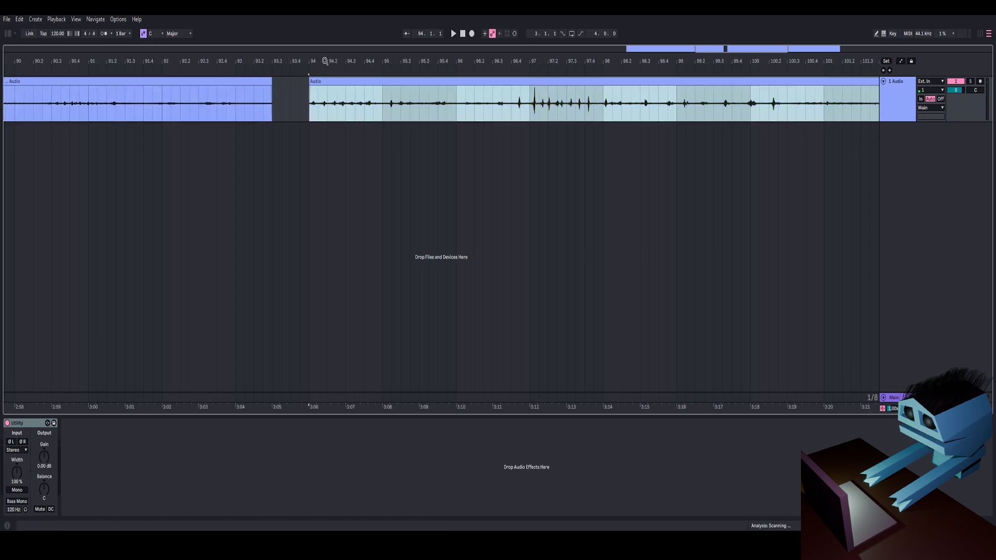
pyautogui.scroll(3, 322, 81)
pyautogui.scroll(-3, 320, 81)
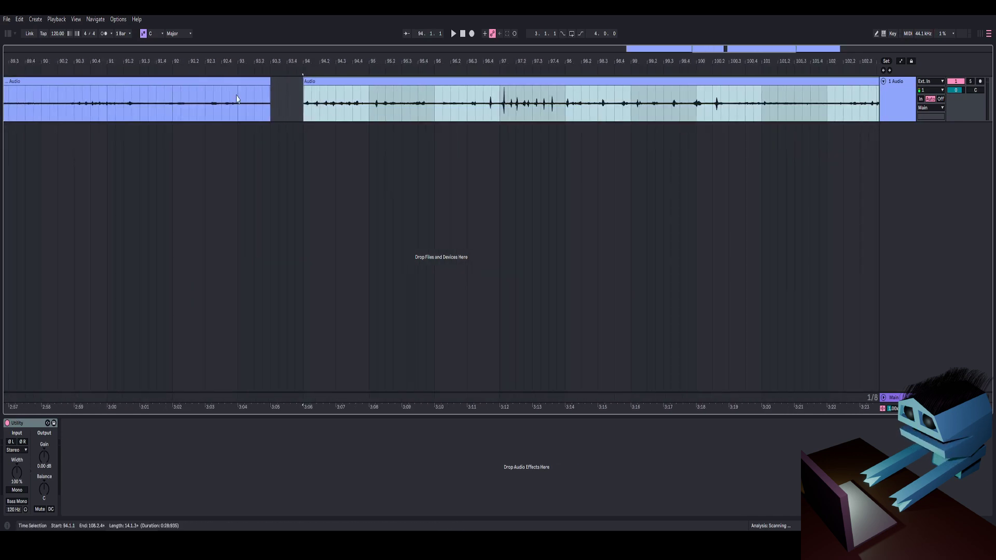
# Audition the first recorded clip around bar 90, in the quiet passage after its loudest peak
pyautogui.click(206, 103)
pyautogui.press('-')
pyautogui.click(145, 107)
pyautogui.press('space')
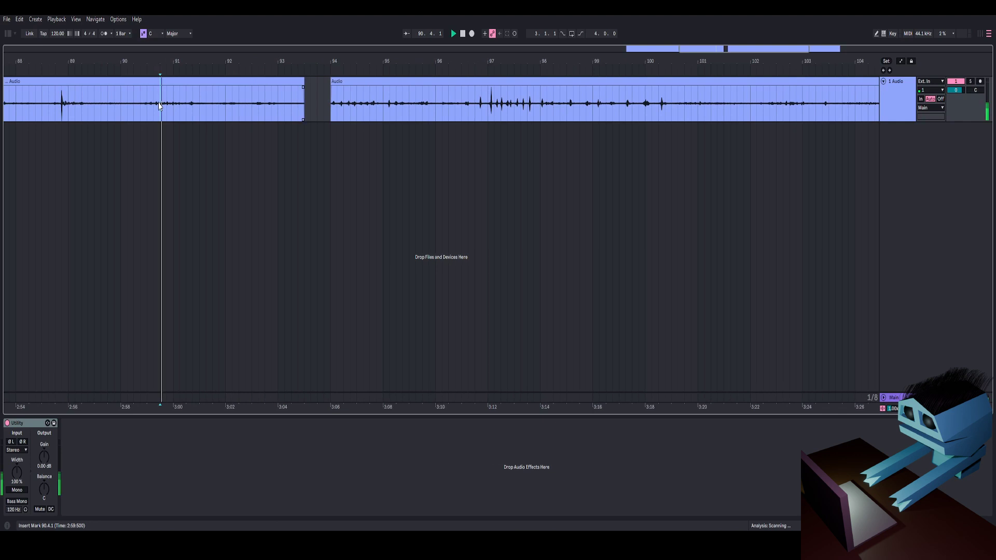
pyautogui.press('space')
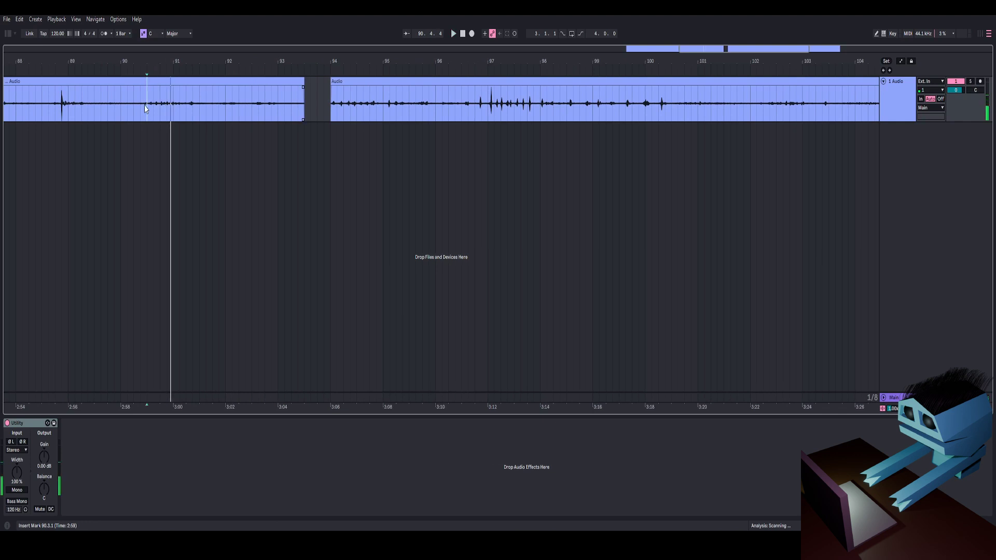
# Audition several spots in the second recorded clip between bars 94 and 98
pyautogui.click(333, 107)
pyautogui.press('space')
pyautogui.click(395, 107)
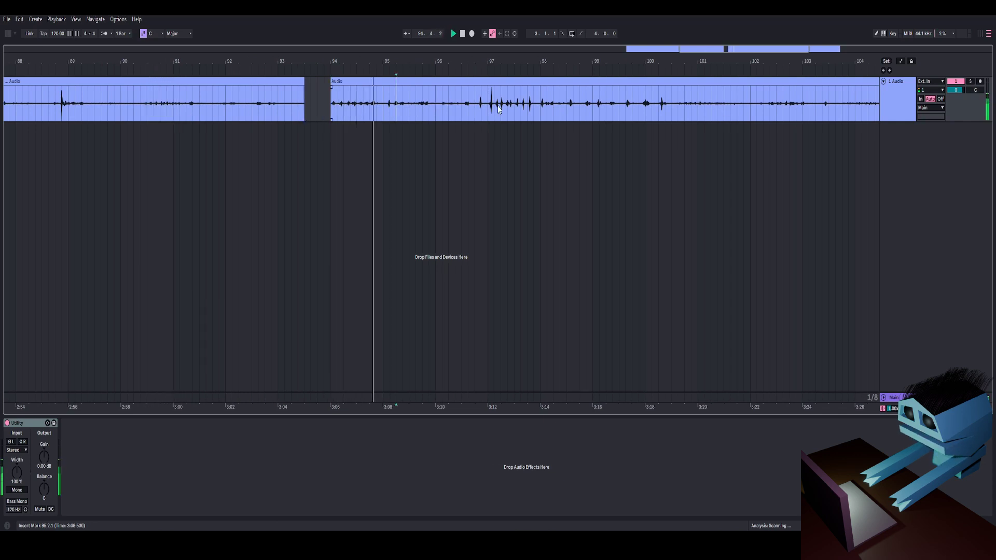
pyautogui.click(508, 107)
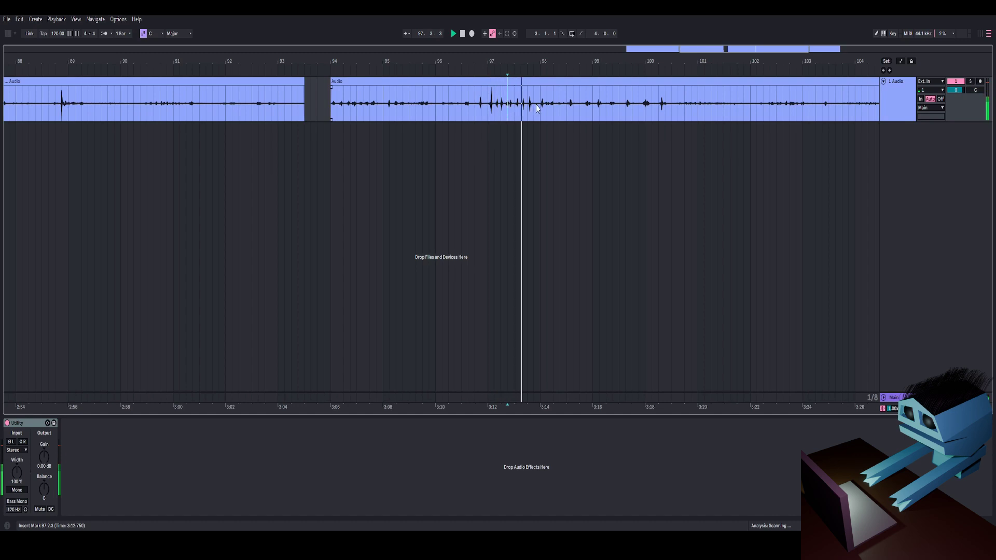
pyautogui.click(554, 107)
# Audition further sounds in the second recorded clip up to about bar 102
pyautogui.moveTo(576, 59); pyautogui.dragTo(491, 58)
pyautogui.press('space')
pyautogui.press('space')
pyautogui.press('space')
pyautogui.press('space')
pyautogui.click(465, 116)
pyautogui.press('space')
pyautogui.press('space')
pyautogui.press('space')
pyautogui.press('space')
pyautogui.press('space')
pyautogui.click(507, 110)
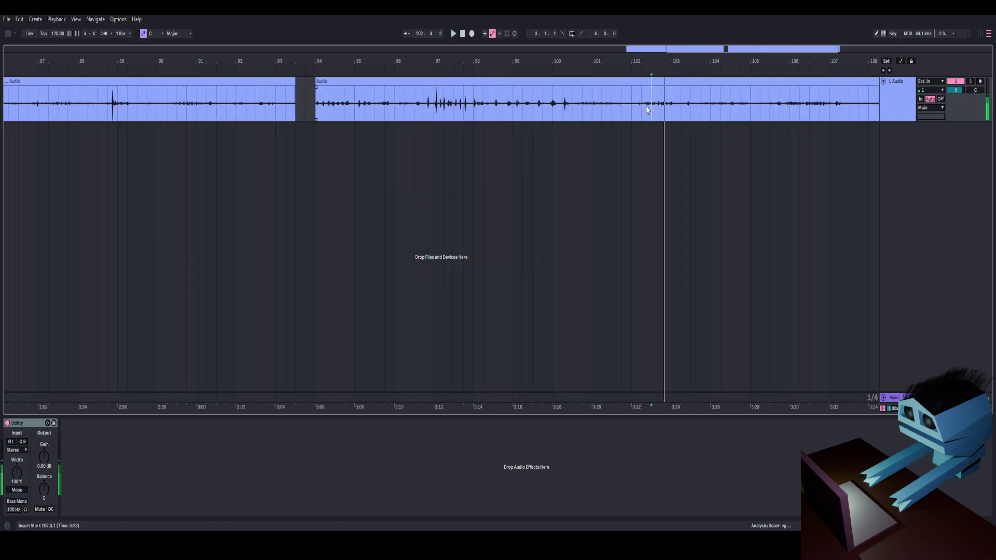
# Replay the quiet passage from 102.2.1 to about bar 103 in the second clip
pyautogui.moveTo(649, 61); pyautogui.dragTo(488, 64)
pyautogui.press('space')
pyautogui.press('space')
pyautogui.click(484, 110)
pyautogui.press('space')
pyautogui.press('space')
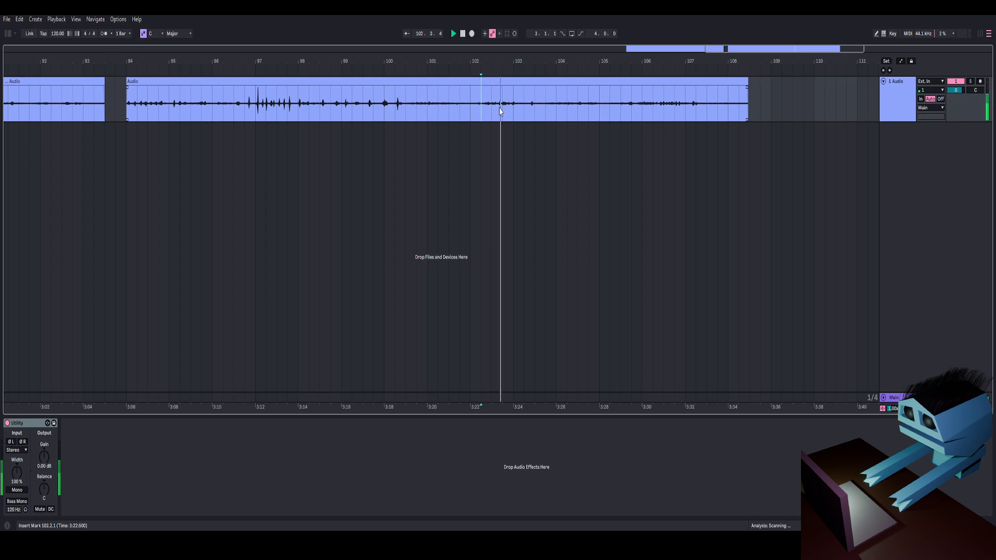
pyautogui.moveTo(481, 112); pyautogui.dragTo(512, 115)
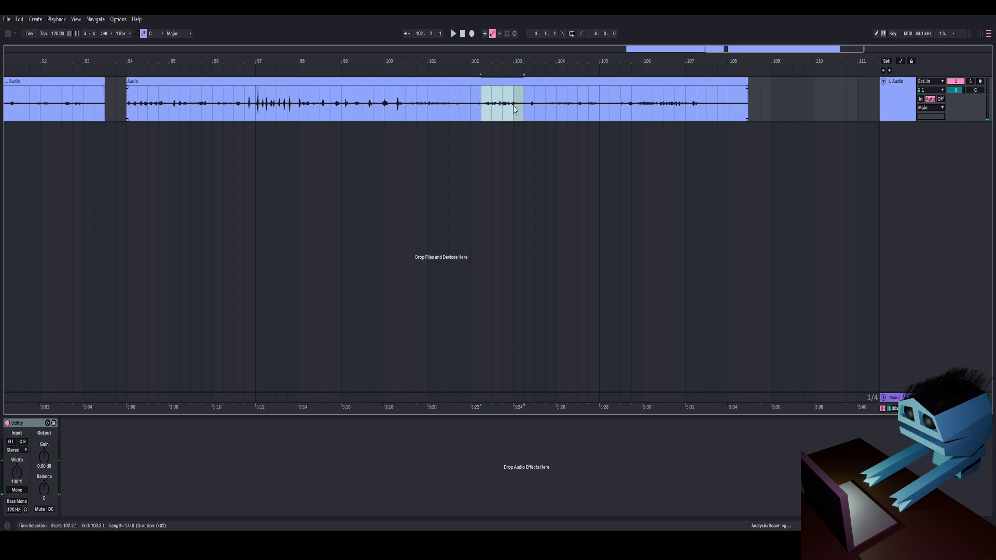
pyautogui.click(481, 109)
pyautogui.press('space')
pyautogui.press('space')
pyautogui.moveTo(494, 63); pyautogui.dragTo(418, 47)
pyautogui.press('space')
pyautogui.press('space')
# Select the second clip, play it from its start, and listen again around bar 102
pyautogui.click(287, 81)
pyautogui.press('space')
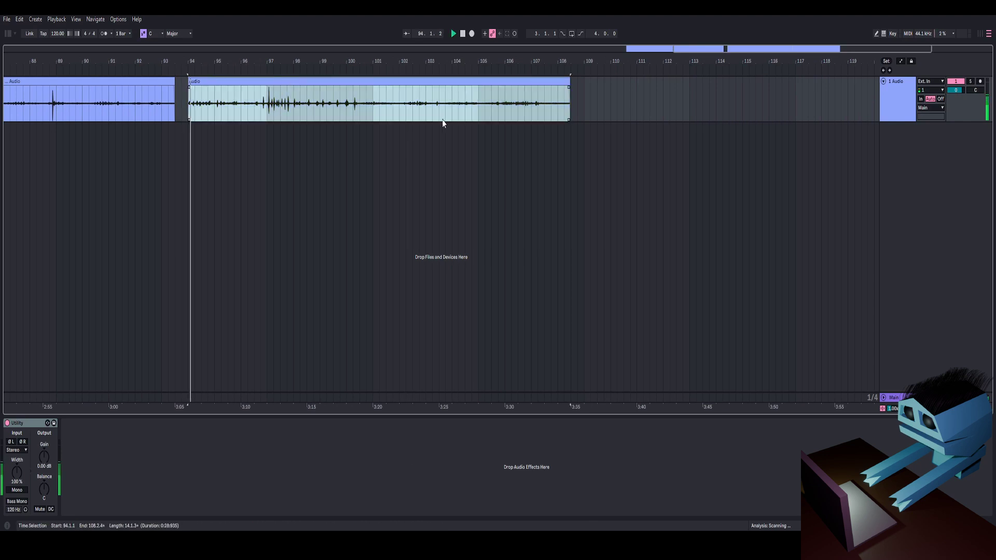
pyautogui.press('space')
pyautogui.click(406, 115)
pyautogui.press('space')
pyautogui.click(400, 113)
pyautogui.press('space')
pyautogui.press('space')
pyautogui.moveTo(413, 65); pyautogui.dragTo(349, 100)
pyautogui.press('space')
pyautogui.moveTo(353, 58); pyautogui.dragTo(390, 34)
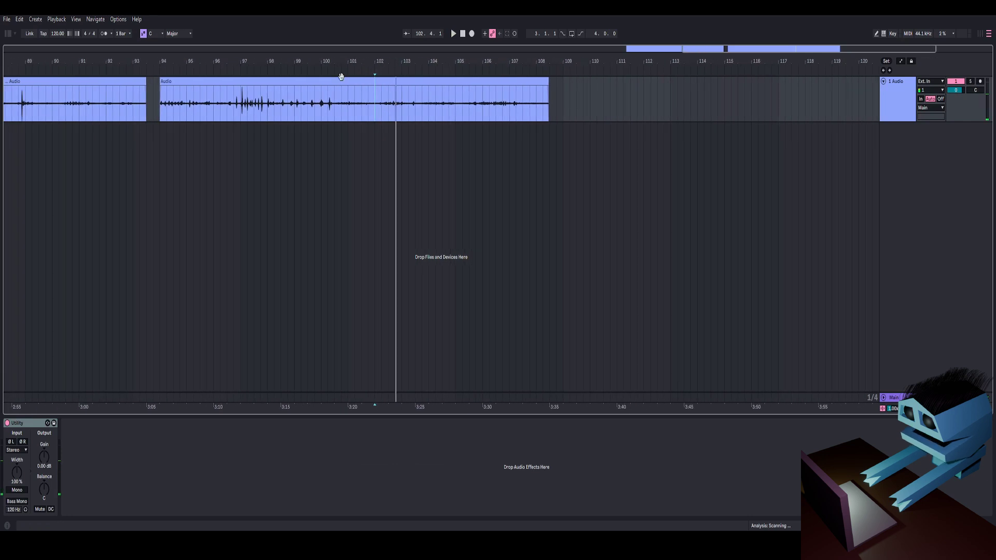
# Audition the individual hits in the second clip from 97.4 to 98.3
pyautogui.moveTo(262, 57); pyautogui.dragTo(272, 62)
pyautogui.click(269, 103)
pyautogui.press('space')
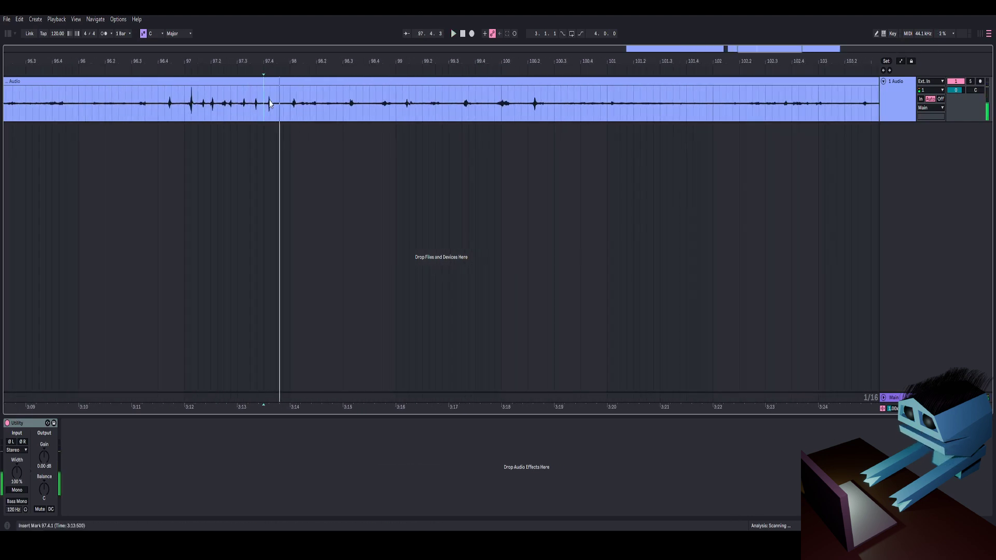
pyautogui.click(293, 103)
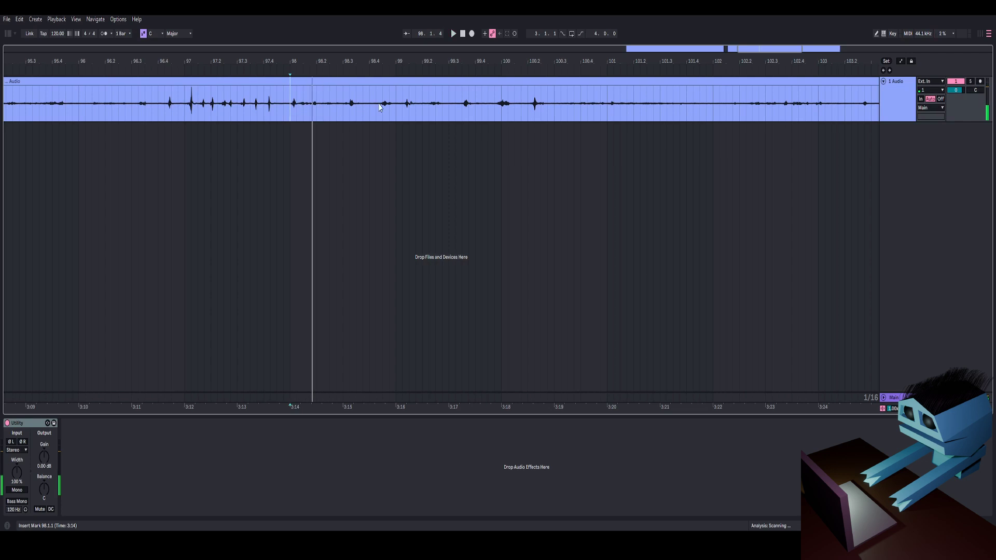
pyautogui.press('space')
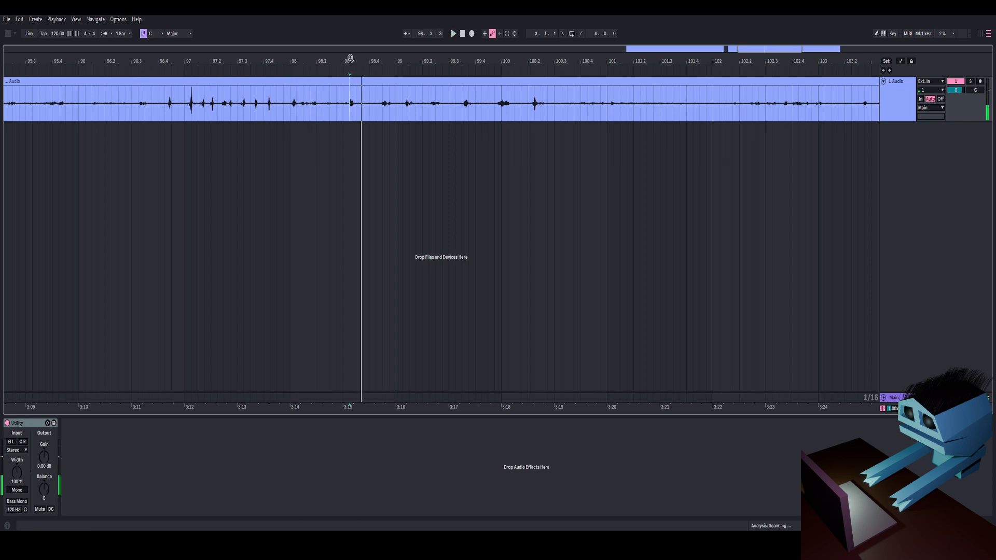
# Isolate the hit from 98.3.2 to 98.4.1 and move it down onto a new audio track
pyautogui.scroll(3, 358, 101)
pyautogui.press('space')
pyautogui.moveTo(351, 104); pyautogui.dragTo(362, 130)
pyautogui.press('space')
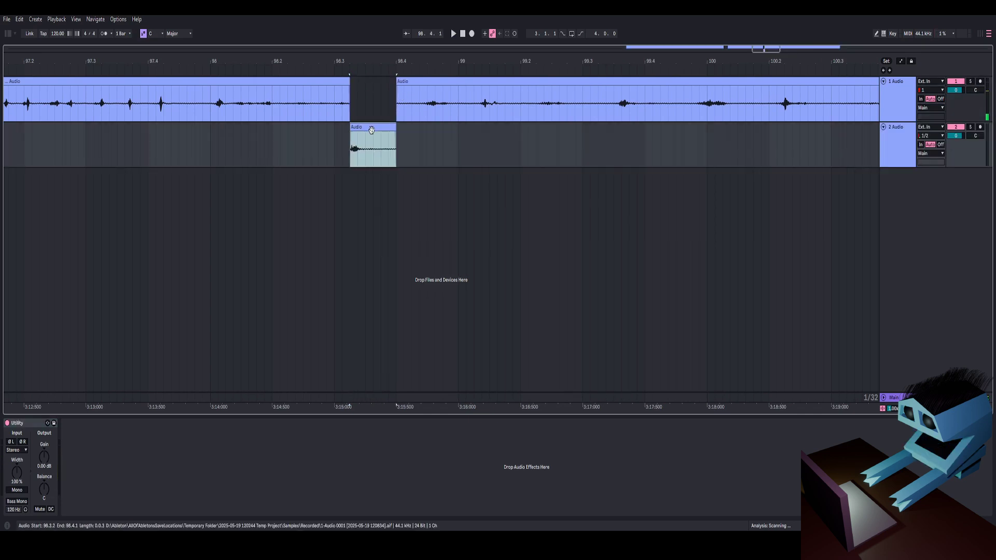
# Add EQ Eight from the EQ audio effects to the new 2 Audio track
pyautogui.click(892, 150)
pyautogui.click(10, 34)
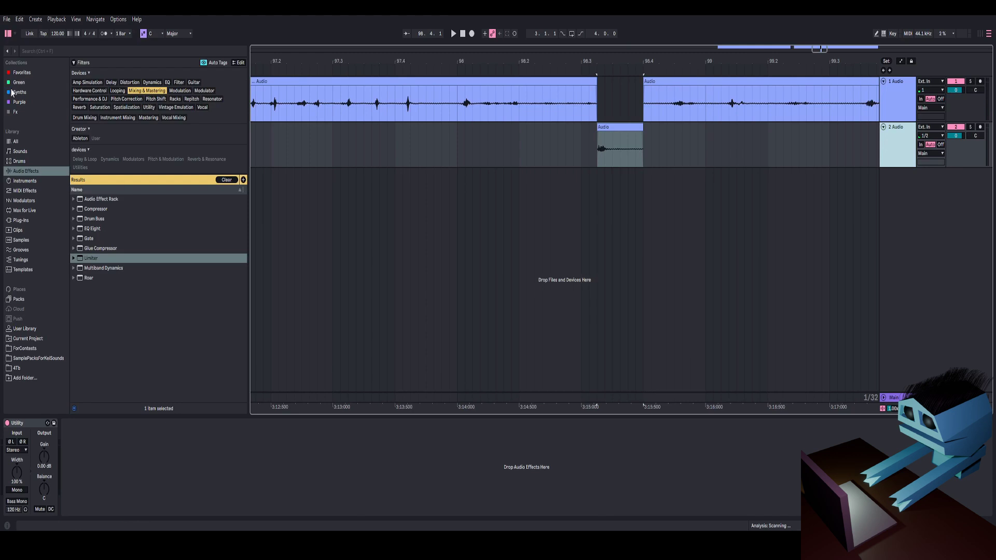
pyautogui.click(168, 82)
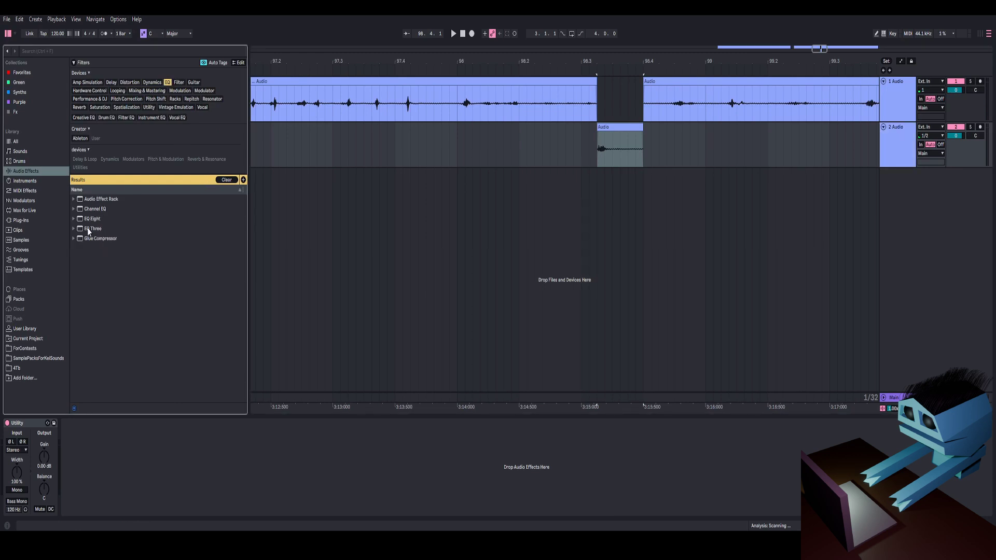
pyautogui.moveTo(89, 219); pyautogui.dragTo(271, 196)
pyautogui.moveTo(516, 161); pyautogui.dragTo(517, 161)
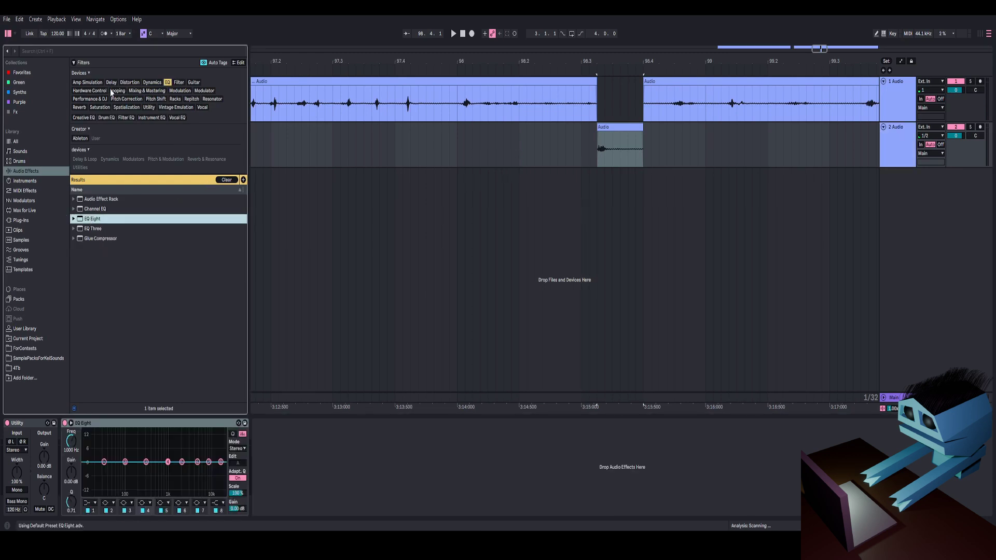
pyautogui.click(7, 34)
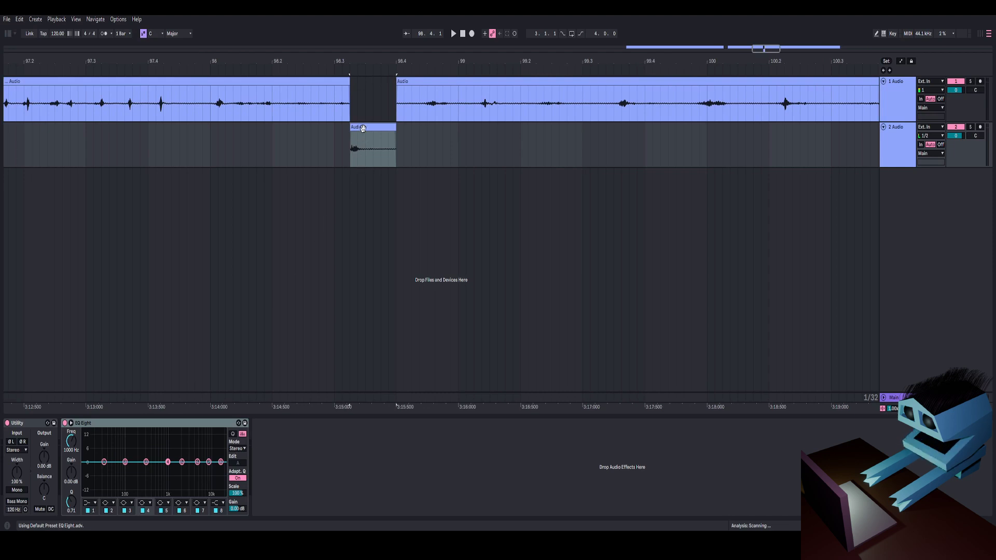
# Solo the 2 Audio track and play the isolated hit on it
pyautogui.click(363, 128)
pyautogui.press('space')
pyautogui.press('space')
pyautogui.press('space')
pyautogui.press('space')
pyautogui.press('space')
pyautogui.click(971, 127)
pyautogui.press('space')
pyautogui.press('space')
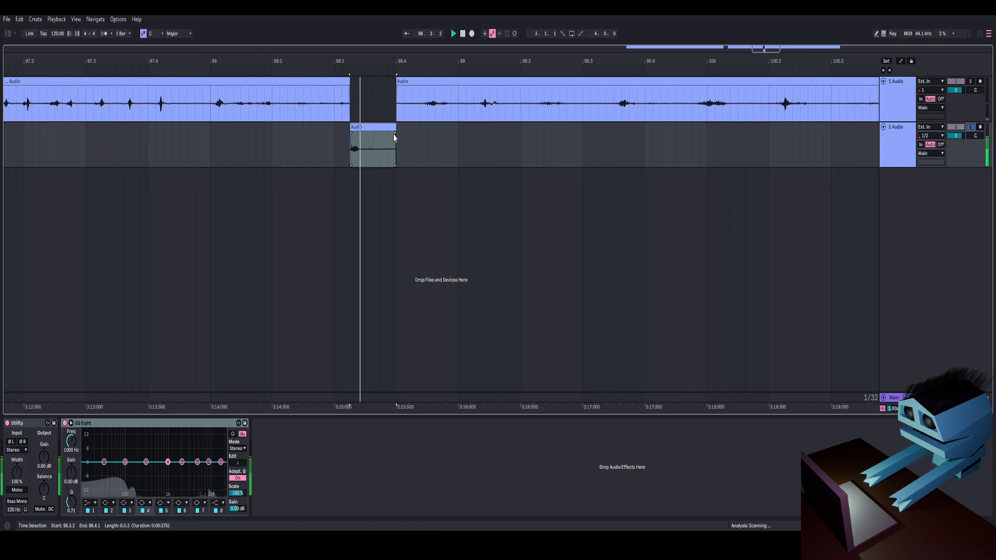
# Shorten the isolated clip to end just after 98.3.3 with a fade-out, and play it
pyautogui.press('space')
pyautogui.moveTo(394, 133); pyautogui.dragTo(372, 127)
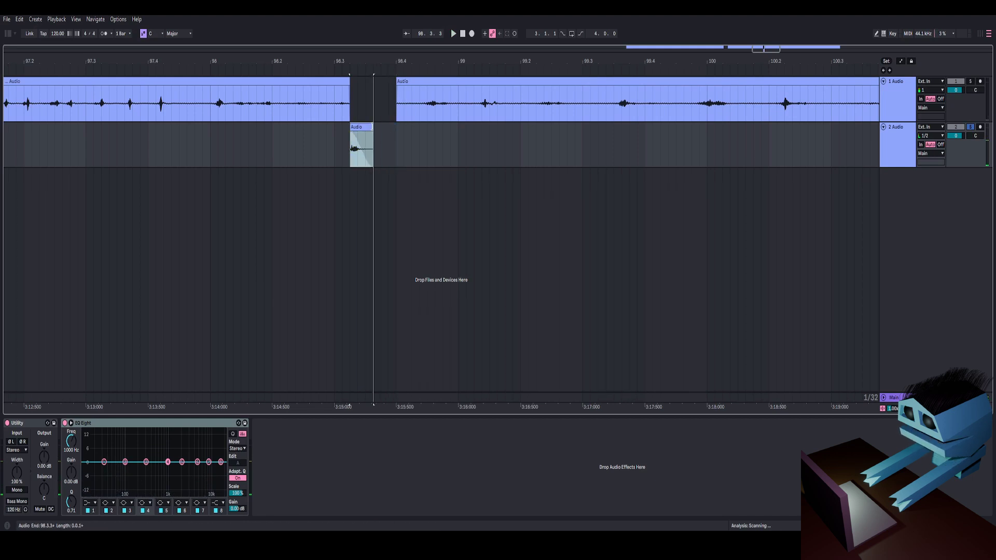
pyautogui.click(357, 136)
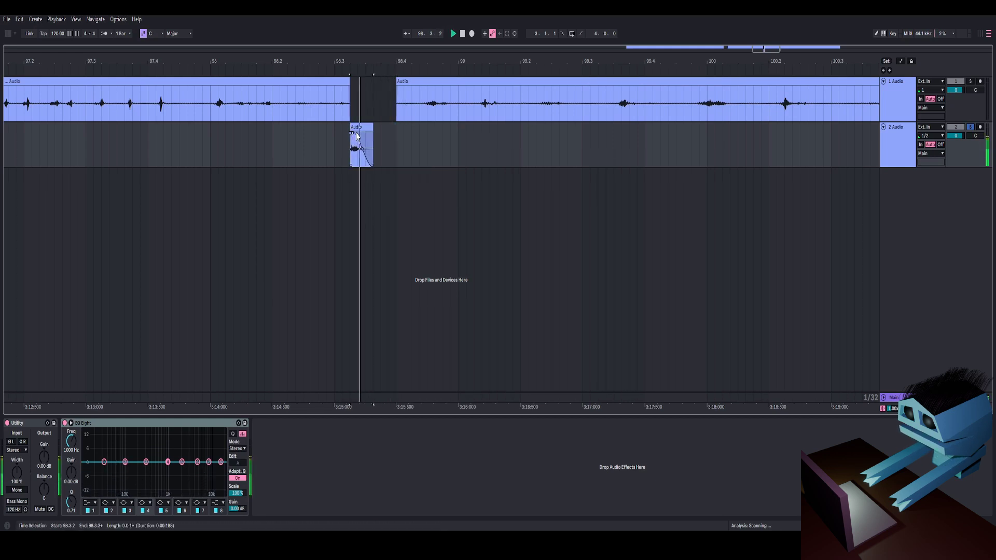
# Change EQ Eight's first band to a low-cut filter at about 1.41 kHz with Q 0.35 while auditioning the hit
pyautogui.click(91, 502)
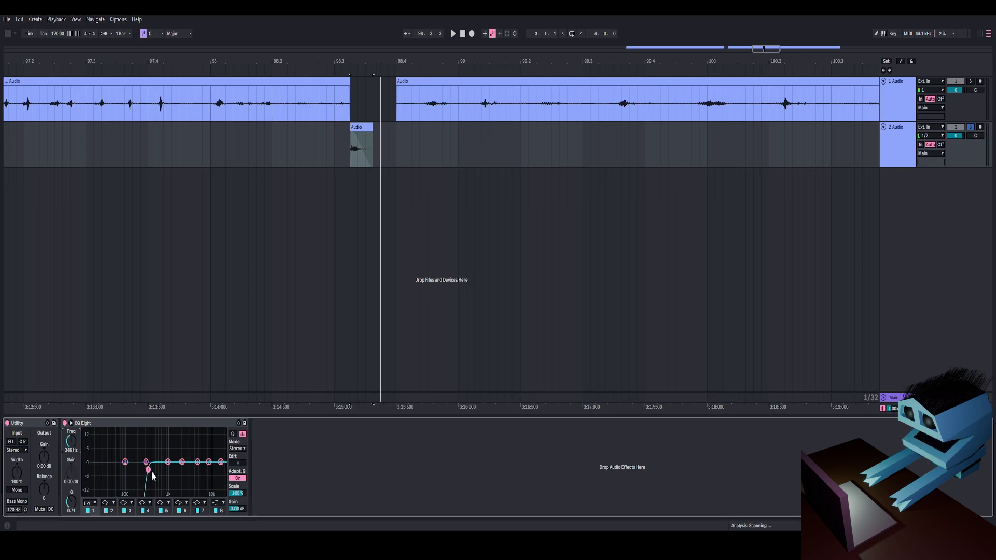
pyautogui.press('space')
pyautogui.press('space')
pyautogui.press('space')
pyautogui.press('space')
pyautogui.press('space')
pyautogui.press('space')
pyautogui.press('space')
pyautogui.press('space')
pyautogui.press('space')
pyautogui.moveTo(155, 474); pyautogui.dragTo(175, 478)
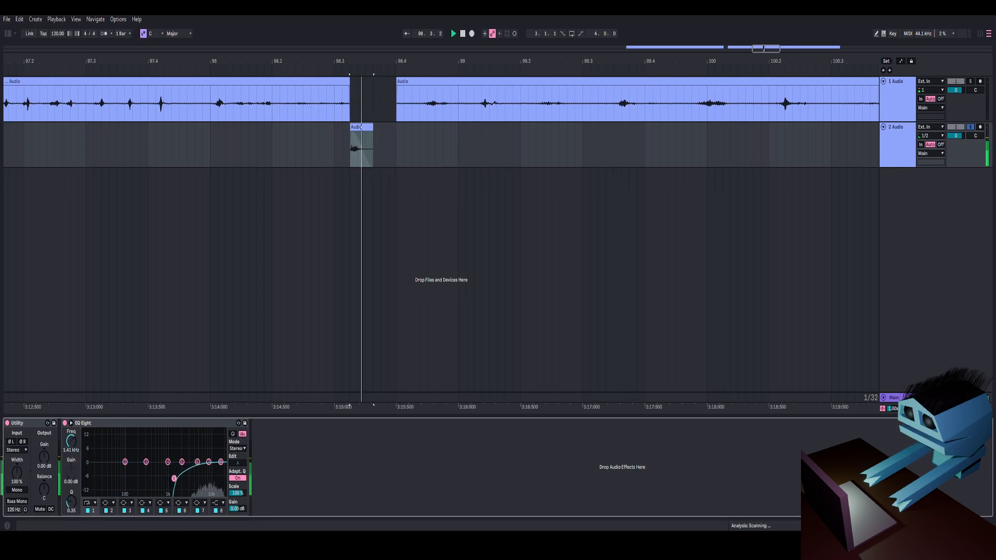
# Boost the highs with EQ Eight's eighth band at about 3.67 kHz and 3.10 dB while replaying the hit
pyautogui.press('space')
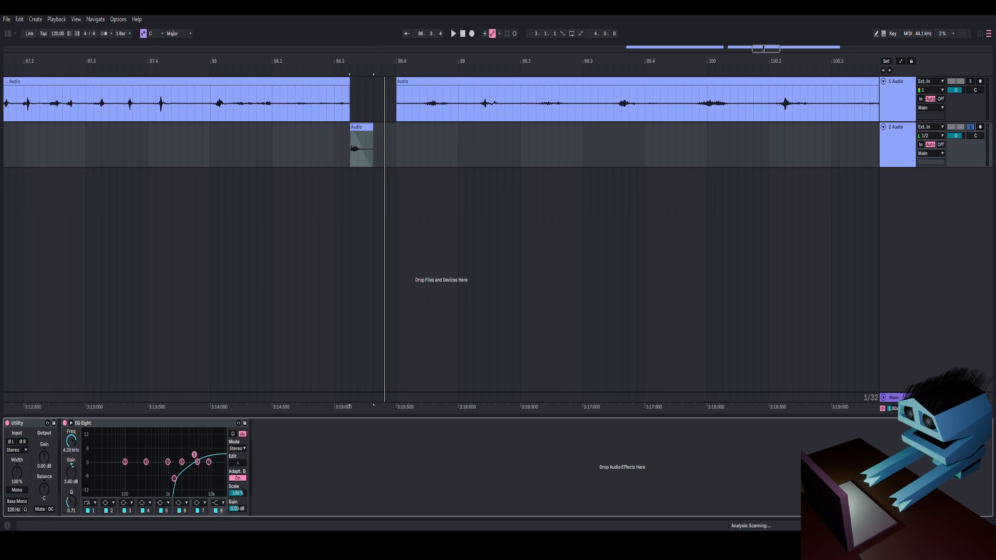
pyautogui.press('space')
pyautogui.press('space')
pyautogui.press('space')
pyautogui.press('space')
pyautogui.press('space')
pyautogui.press('space')
pyautogui.press('space')
pyautogui.press('space')
pyautogui.moveTo(190, 451); pyautogui.dragTo(191, 456)
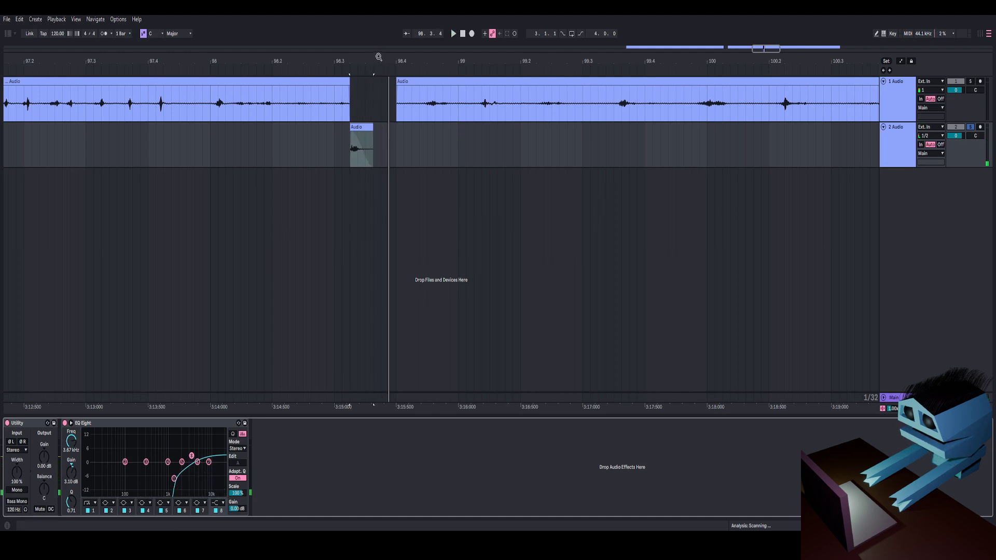
pyautogui.moveTo(379, 57); pyautogui.dragTo(298, 78)
pyautogui.press('space')
pyautogui.press('space')
pyautogui.press('space')
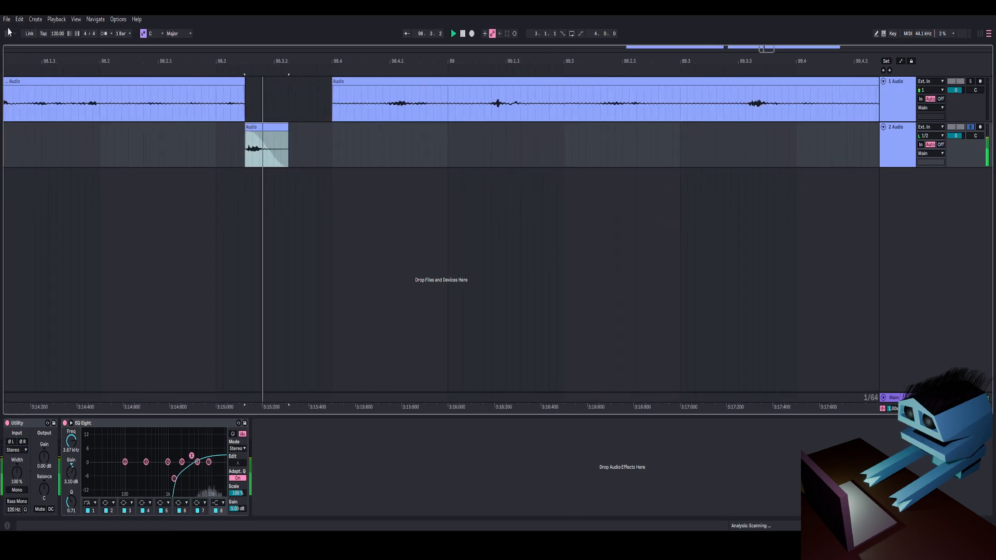
# Add Shifter from the Pitch Shift effects after EQ Eight and set its mode to Freq
pyautogui.click(8, 34)
pyautogui.click(155, 99)
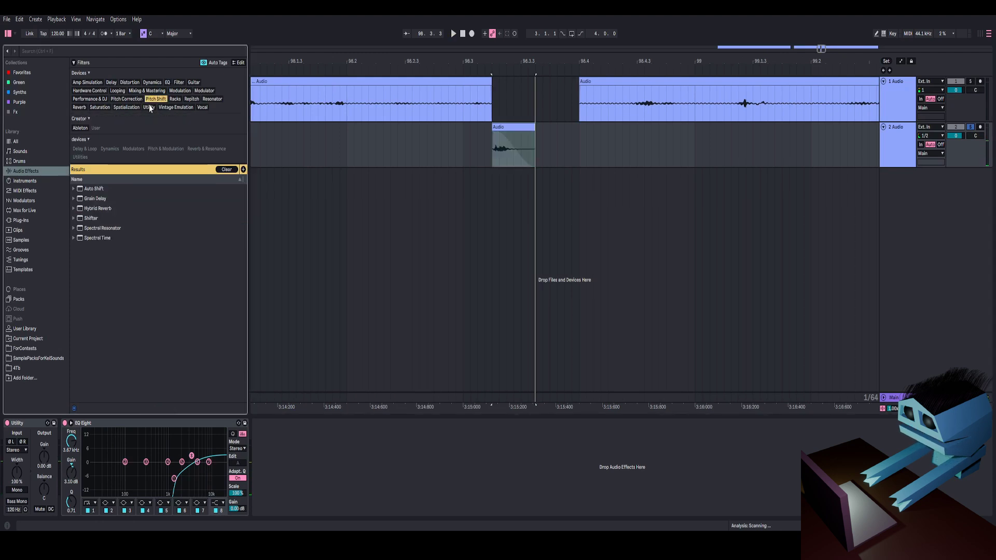
pyautogui.doubleClick(89, 220)
pyautogui.click(8, 34)
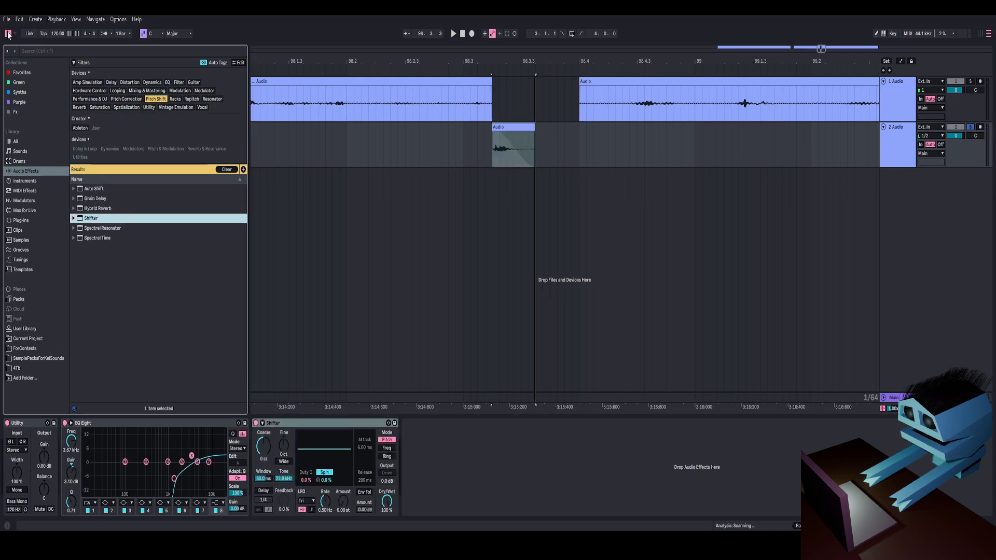
pyautogui.click(386, 448)
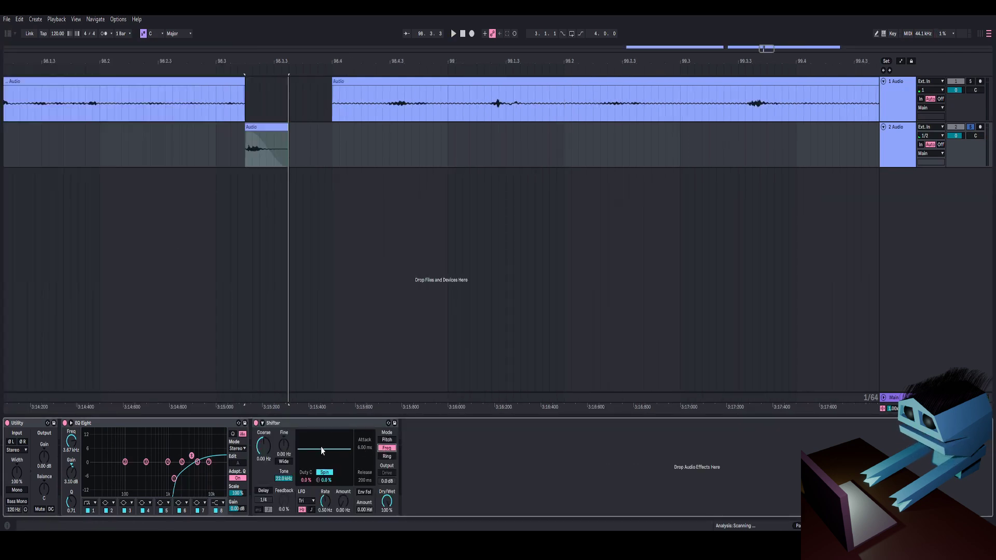
# Set Shifter's Fine frequency shift to 500 Hz and audition the hit
pyautogui.press('space')
pyautogui.moveTo(283, 447); pyautogui.dragTo(283, 383)
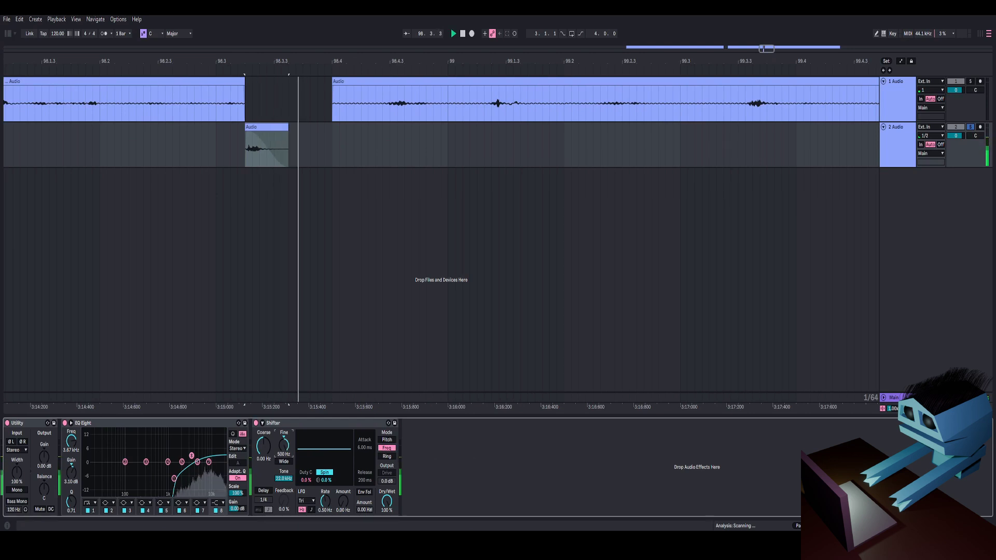
pyautogui.moveTo(284, 425)
pyautogui.mouseDown()
pyautogui.moveTo(284, 446)
pyautogui.moveTo(284, 426)
pyautogui.mouseUp()
pyautogui.press('space')
pyautogui.press('space')
pyautogui.press('space')
pyautogui.press('space')
pyautogui.press('space')
pyautogui.press('space')
# Add Reverb from the Reverb effects after Shifter and collapse Shifter
pyautogui.click(8, 34)
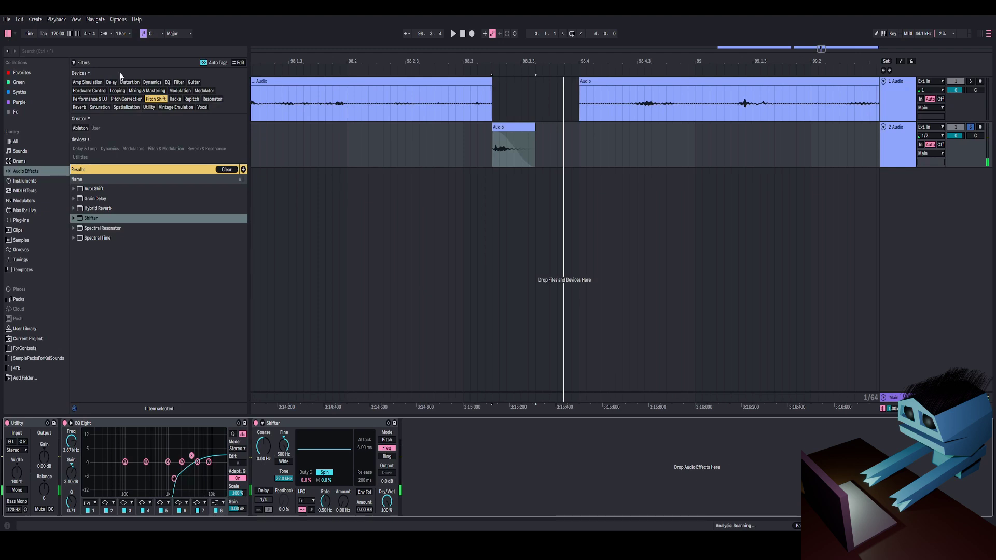
pyautogui.click(79, 107)
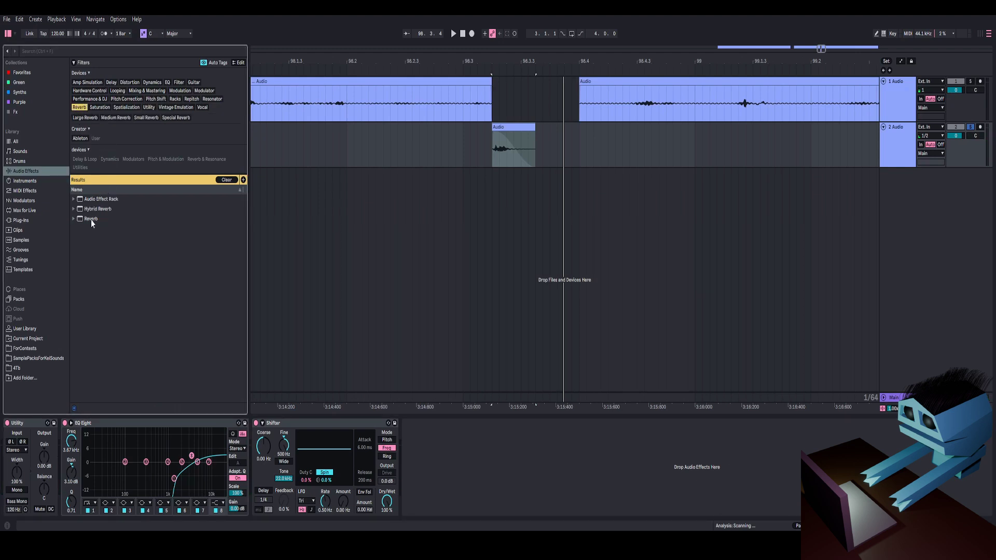
pyautogui.moveTo(91, 220); pyautogui.dragTo(461, 464)
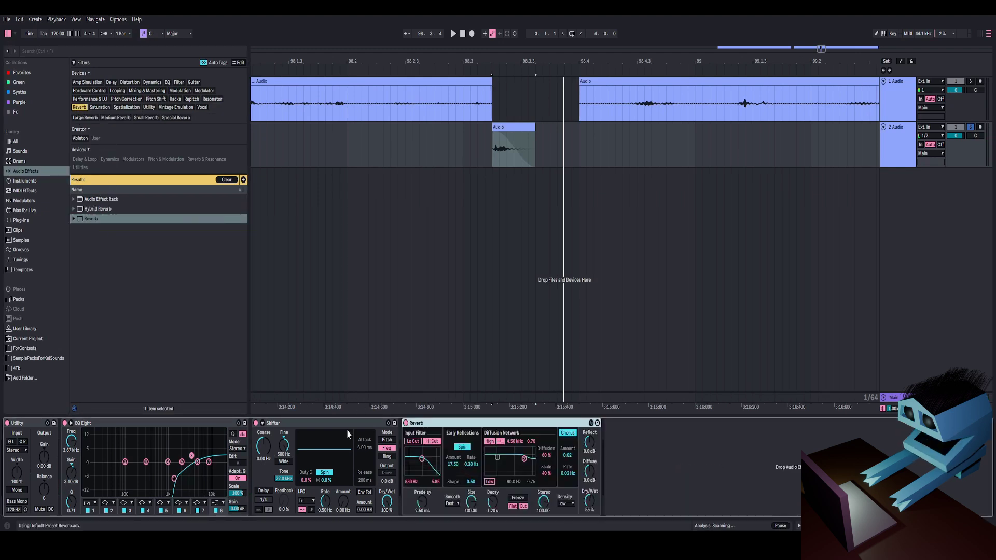
pyautogui.doubleClick(311, 423)
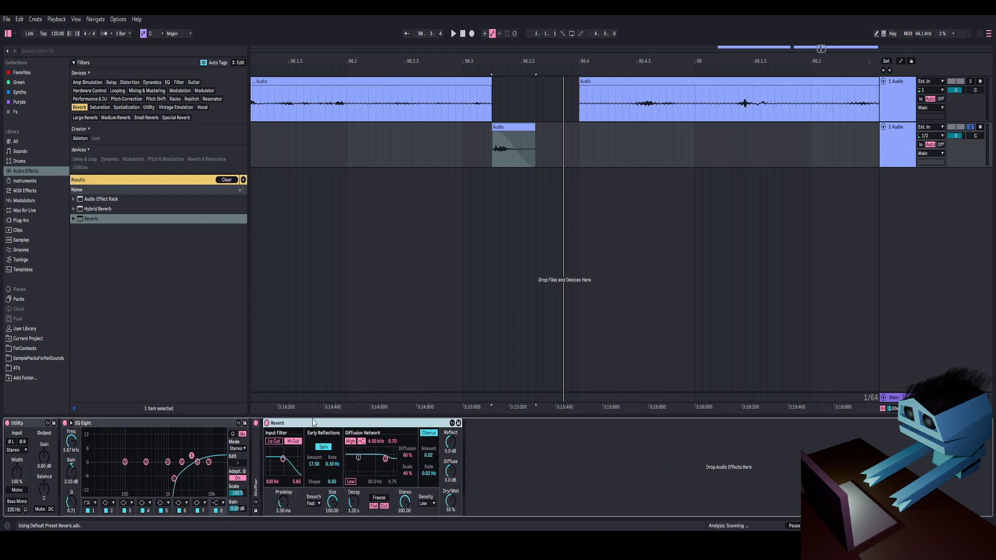
# Group Reverb into an Audio Effect Rack and create a second, empty chain beside the Reverb chain
pyautogui.hotkey('ctrl', 'g')
pyautogui.click(267, 459)
pyautogui.rightClick(288, 456)
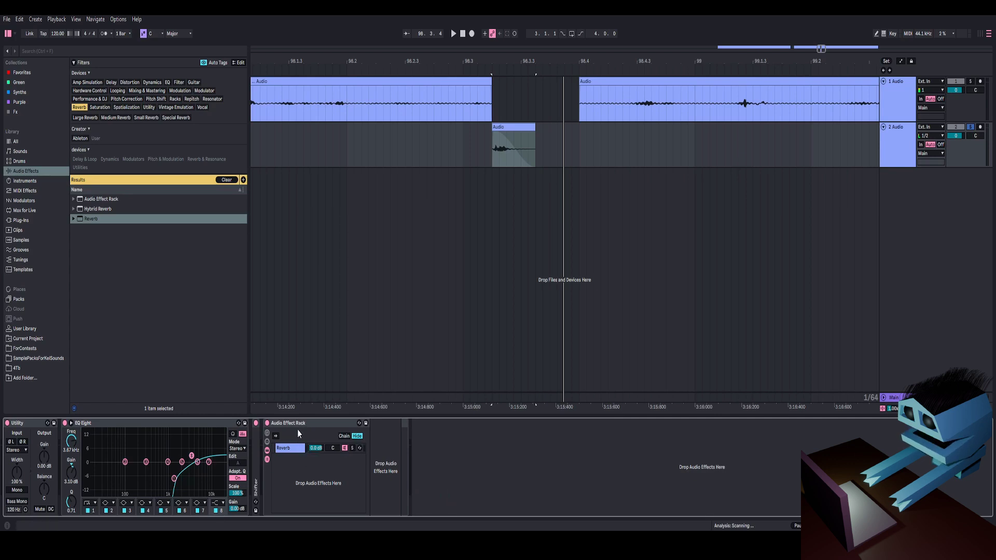
pyautogui.click(290, 453)
pyautogui.rightClick(292, 461)
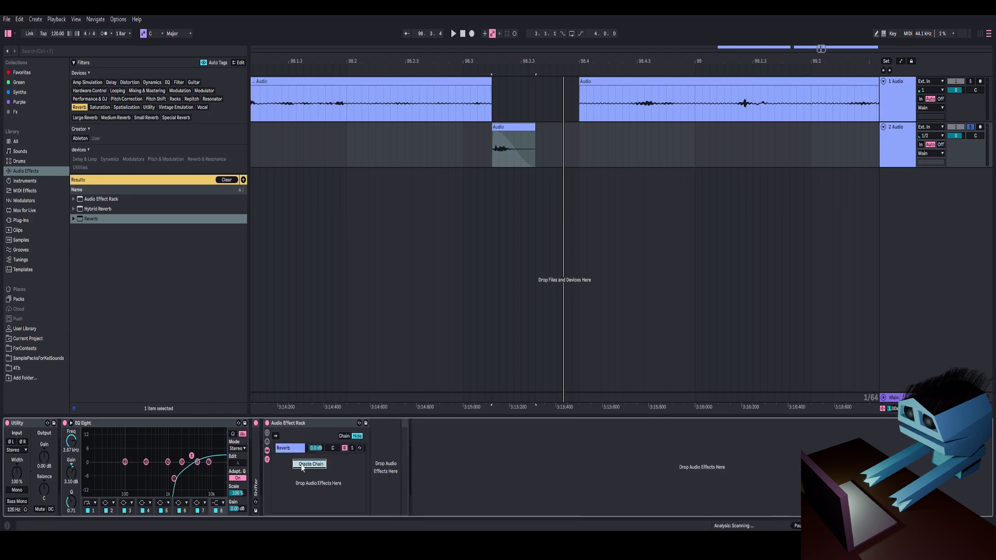
pyautogui.click(301, 466)
pyautogui.click(293, 449)
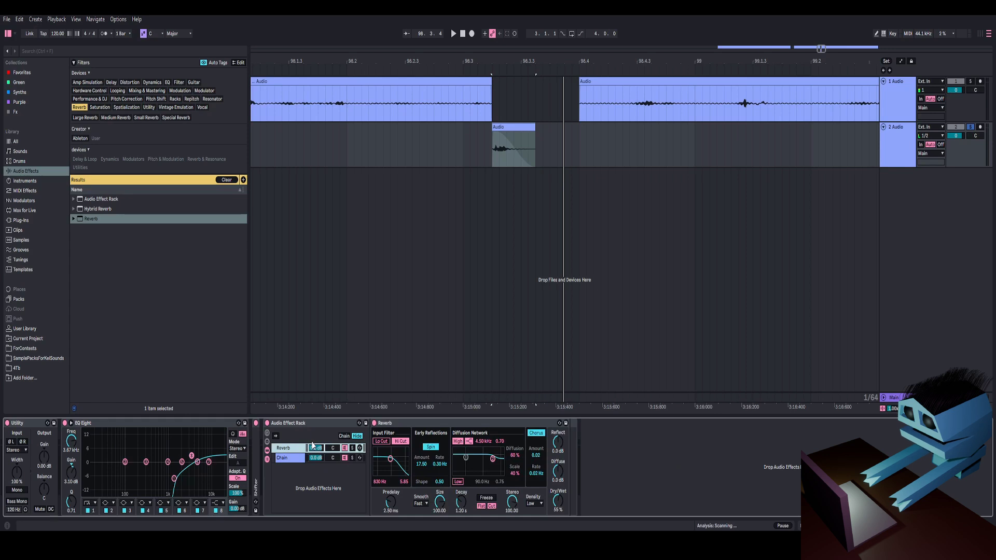
# Audition the hit with the rack's two chains and set Reverb's Decay to 1.64 s
pyautogui.press('space')
pyautogui.press('space')
pyautogui.press('space')
pyautogui.click(292, 458)
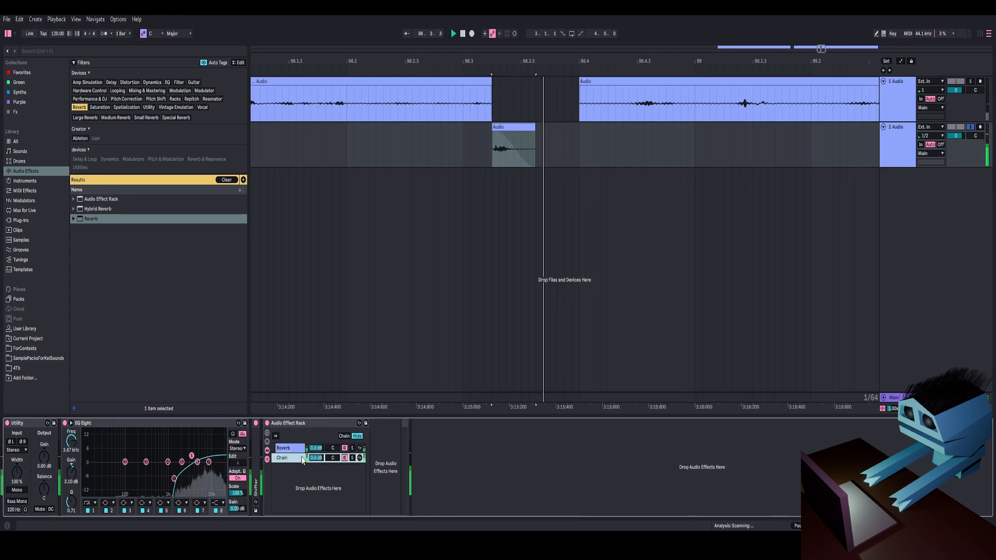
pyautogui.press('space')
pyautogui.press('space')
pyautogui.click(292, 449)
pyautogui.press('space')
pyautogui.press('space')
pyautogui.moveTo(461, 502); pyautogui.dragTo(461, 494)
pyautogui.press('space')
pyautogui.press('space')
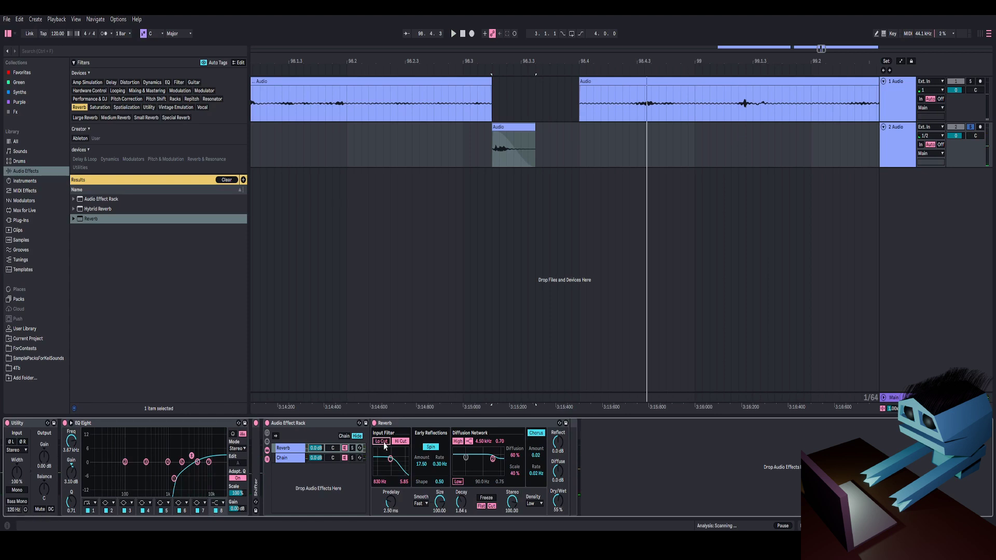
# Enable Lo Cut in Reverb's input filter and set the filter to about 4.37 kHz with width 2.32 while auditioning
pyautogui.press('space')
pyautogui.moveTo(395, 465); pyautogui.dragTo(399, 467)
pyautogui.press('space')
pyautogui.press('space')
pyautogui.press('space')
pyautogui.press('space')
pyautogui.press('space')
# Reduce Reverb's Size to 1.40 while replaying the hit
pyautogui.moveTo(447, 504); pyautogui.dragTo(447, 540)
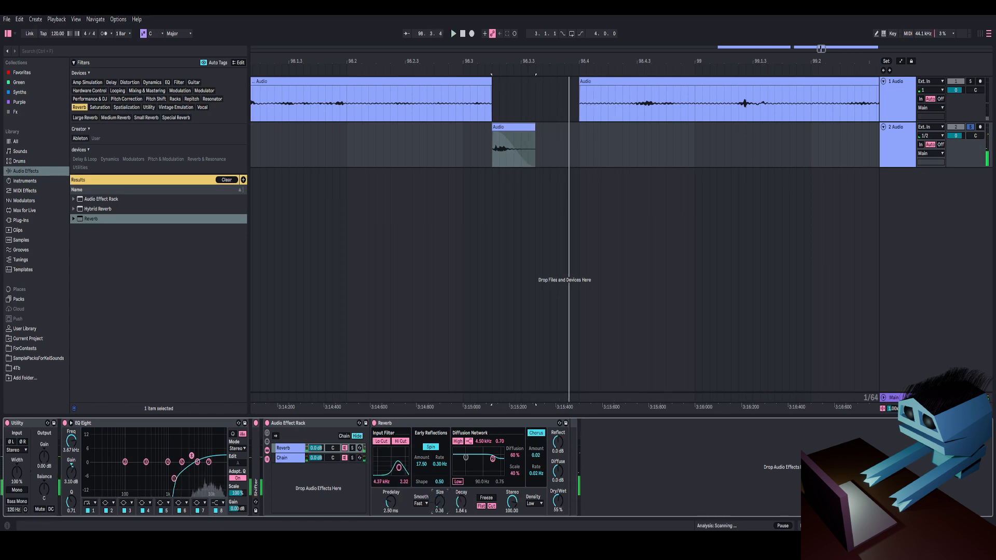
pyautogui.moveTo(439, 502); pyautogui.dragTo(440, 501)
pyautogui.press('space')
pyautogui.press('space')
pyautogui.press('space')
pyautogui.press('space')
pyautogui.press('space')
pyautogui.press('space')
pyautogui.press('space')
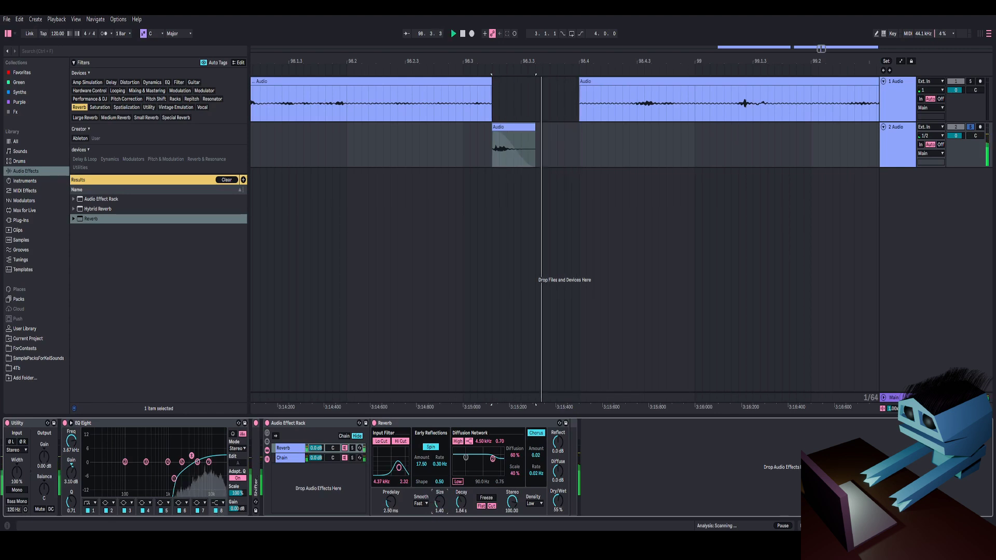
pyautogui.press('space')
pyautogui.press('space')
pyautogui.press('space')
# Shorten Reverb's Decay to about 743 ms and lower the empty chain's volume slightly below 0 dB
pyautogui.moveTo(557, 471); pyautogui.dragTo(557, 468)
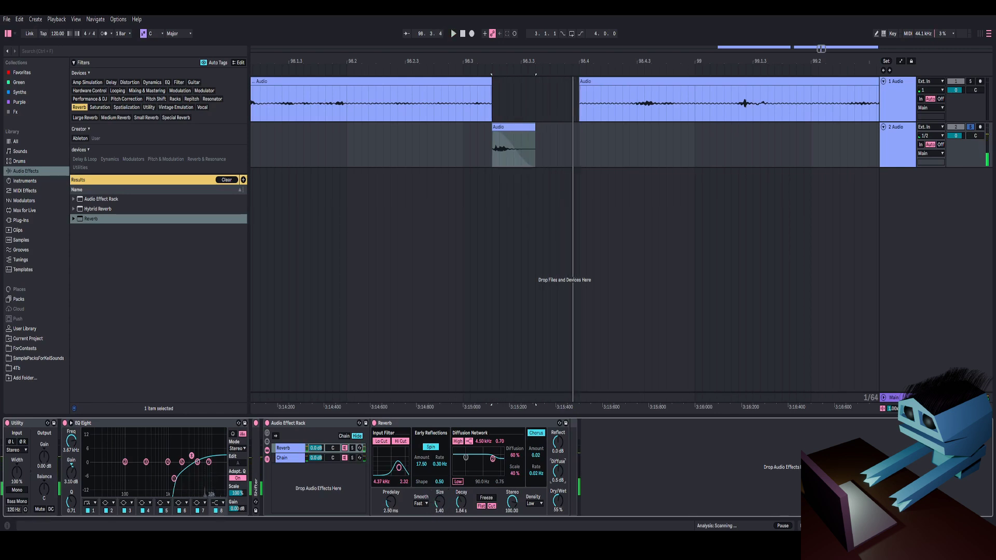
pyautogui.press('space')
pyautogui.press('space')
pyautogui.moveTo(461, 502); pyautogui.dragTo(461, 524)
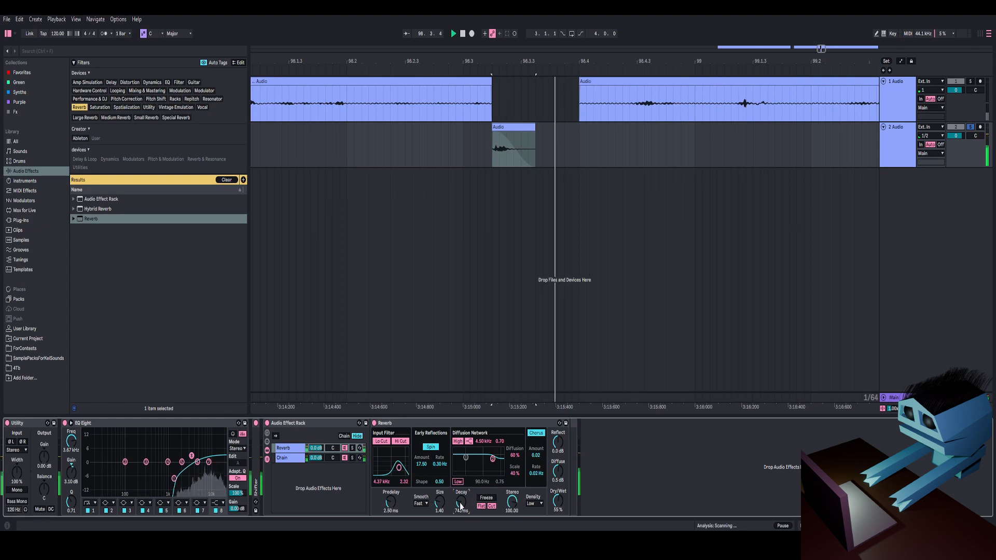
pyautogui.moveTo(315, 460); pyautogui.dragTo(317, 464)
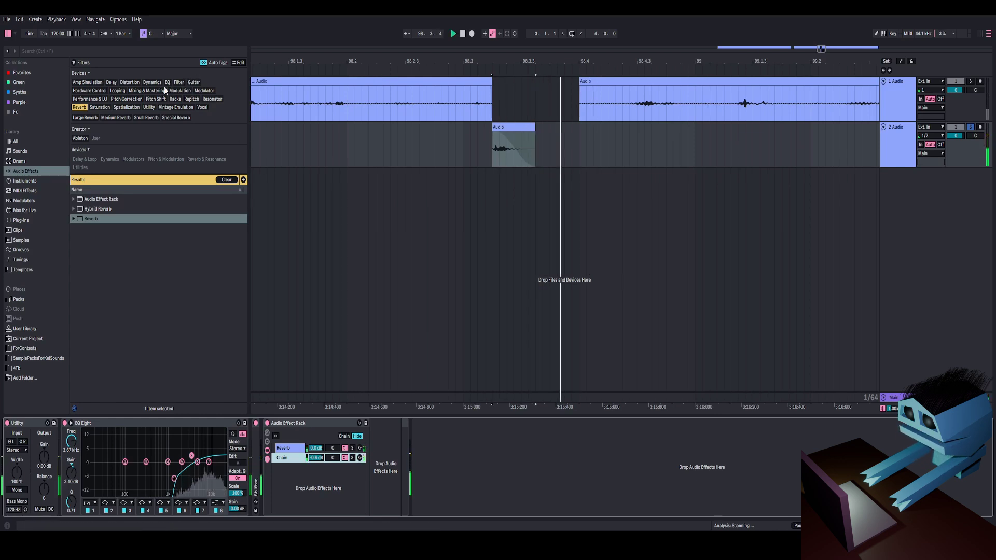
# Add Saturator from the Distortion effects after the Audio Effect Rack and audition the hit
pyautogui.click(129, 83)
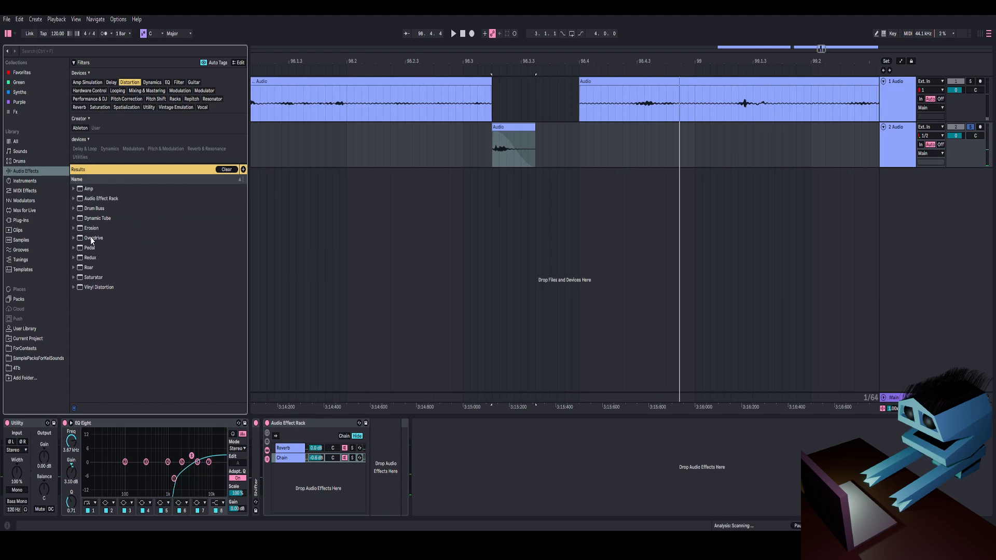
pyautogui.doubleClick(92, 277)
pyautogui.press('space')
pyautogui.press('space')
pyautogui.press('space')
pyautogui.press('space')
pyautogui.press('space')
pyautogui.press('space')
pyautogui.press('space')
pyautogui.press('space')
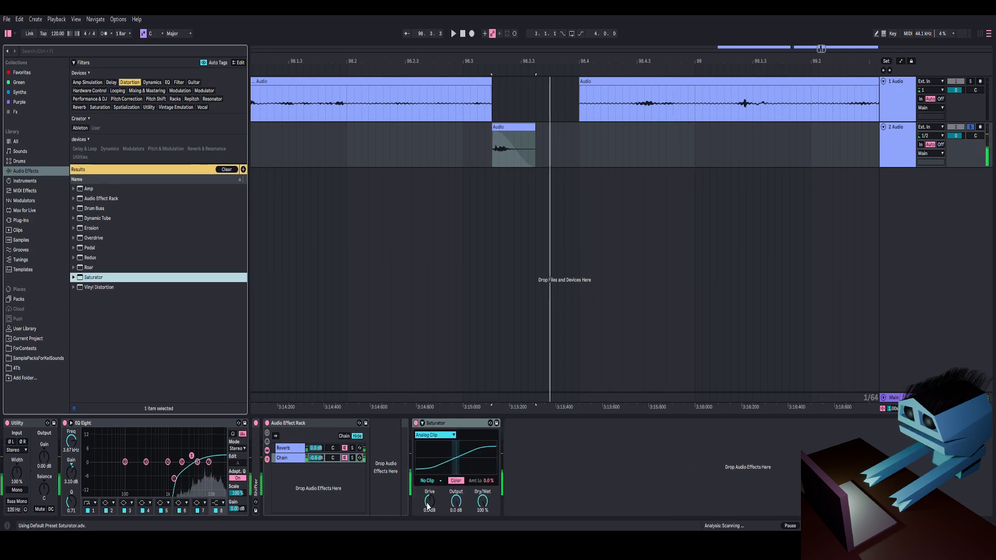
# Set Saturator's Drive to 4.8 dB while replaying the hit
pyautogui.moveTo(426, 506); pyautogui.dragTo(426, 500)
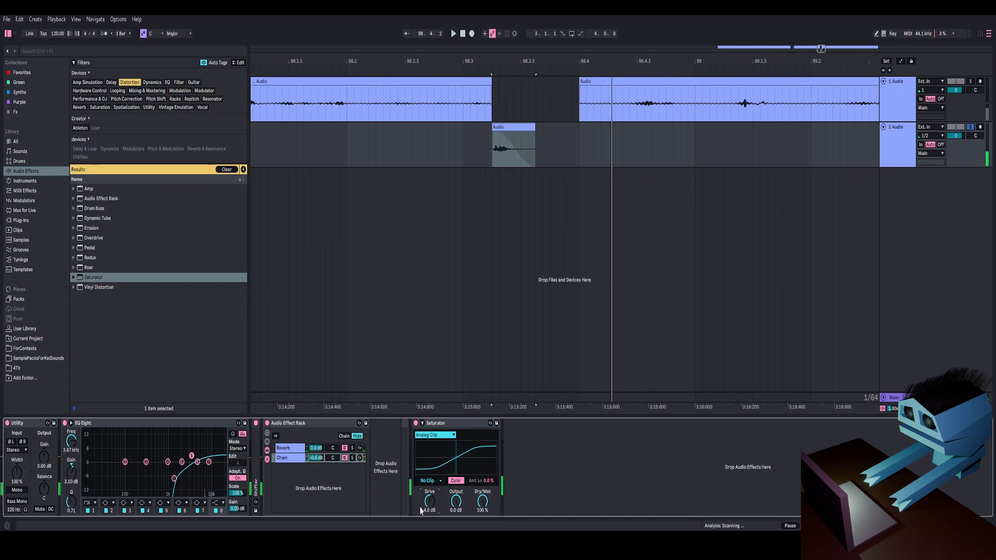
pyautogui.press('space')
pyautogui.moveTo(430, 505); pyautogui.dragTo(430, 506)
pyautogui.press('space')
pyautogui.press('space')
pyautogui.press('space')
pyautogui.press('space')
pyautogui.press('space')
pyautogui.press('space')
pyautogui.press('space')
pyautogui.press('space')
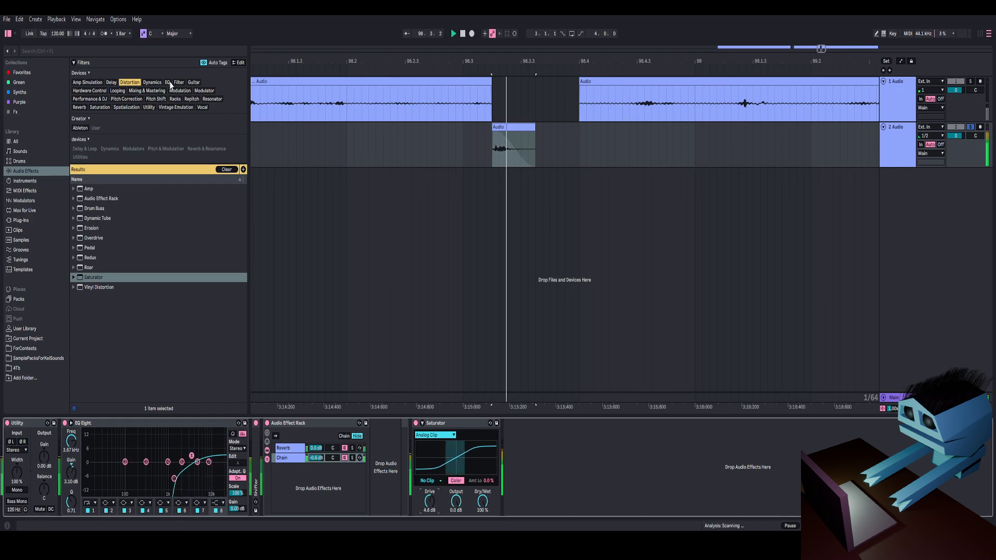
# Add another EQ Eight after Saturator and make its first band a low cut a little above 2 kHz
pyautogui.click(168, 83)
pyautogui.doubleClick(92, 218)
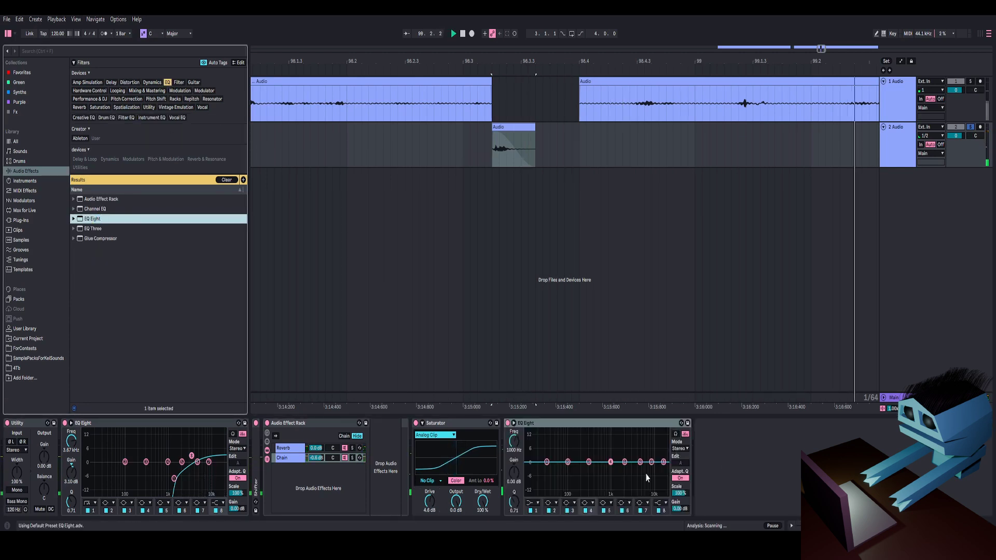
pyautogui.click(532, 503)
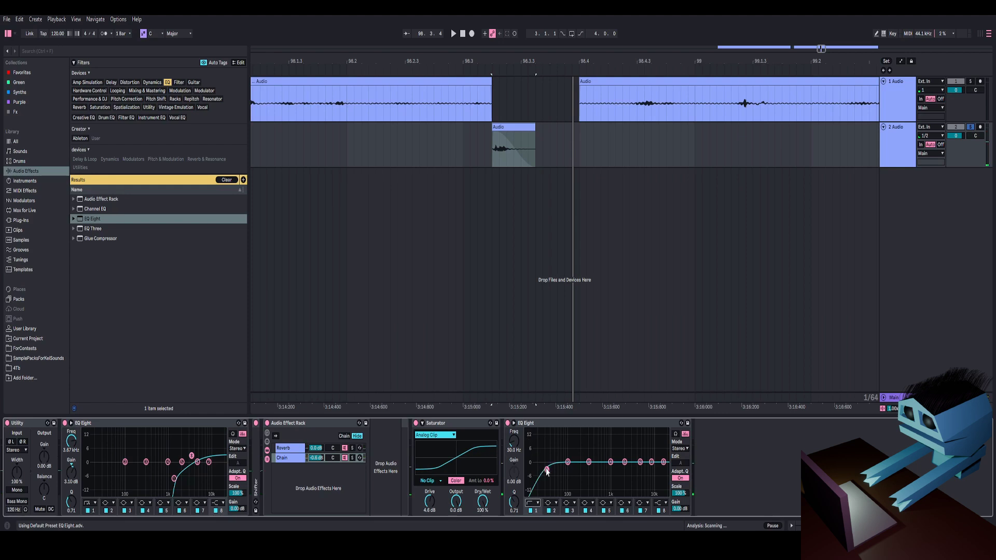
pyautogui.moveTo(612, 473); pyautogui.dragTo(625, 472)
pyautogui.press('space')
pyautogui.press('space')
# Create a narrow boost on the new EQ Eight's seventh band at about 5.74 kHz, 7.8 dB and Q 18 while auditioning
pyautogui.click(652, 461)
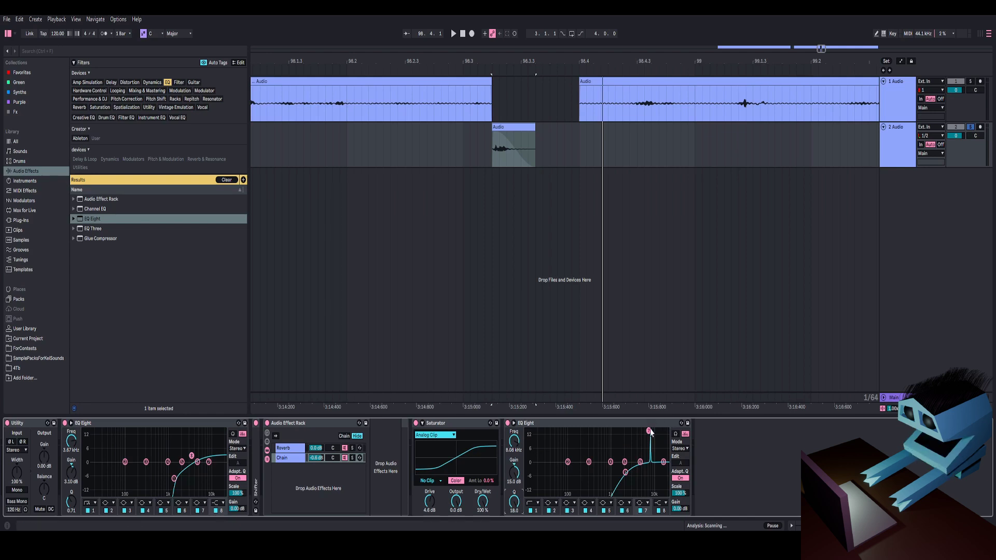
pyautogui.moveTo(648, 431); pyautogui.dragTo(643, 431)
pyautogui.press('space')
pyautogui.press('space')
pyautogui.press('space')
pyautogui.press('space')
pyautogui.press('space')
pyautogui.press('space')
pyautogui.press('space')
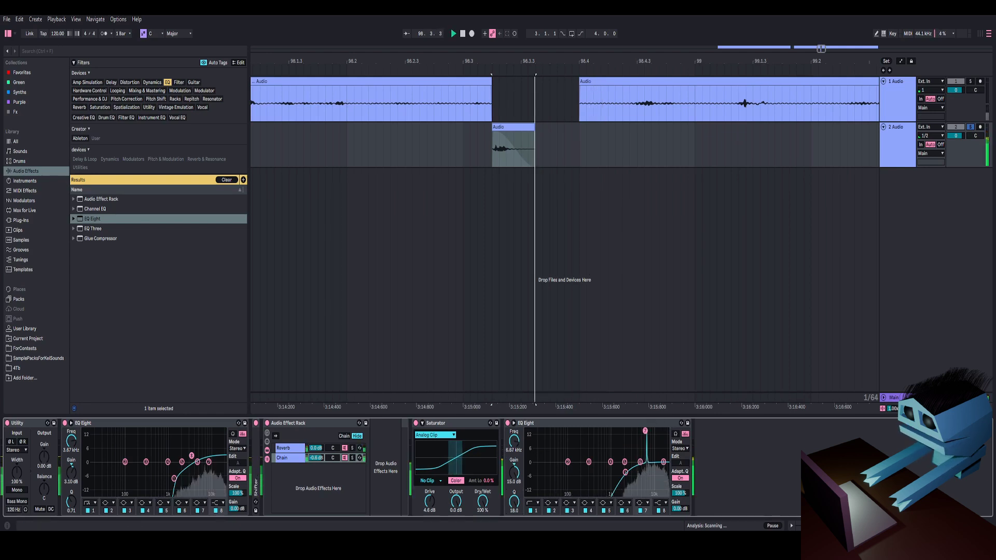
pyautogui.moveTo(643, 431); pyautogui.dragTo(645, 431)
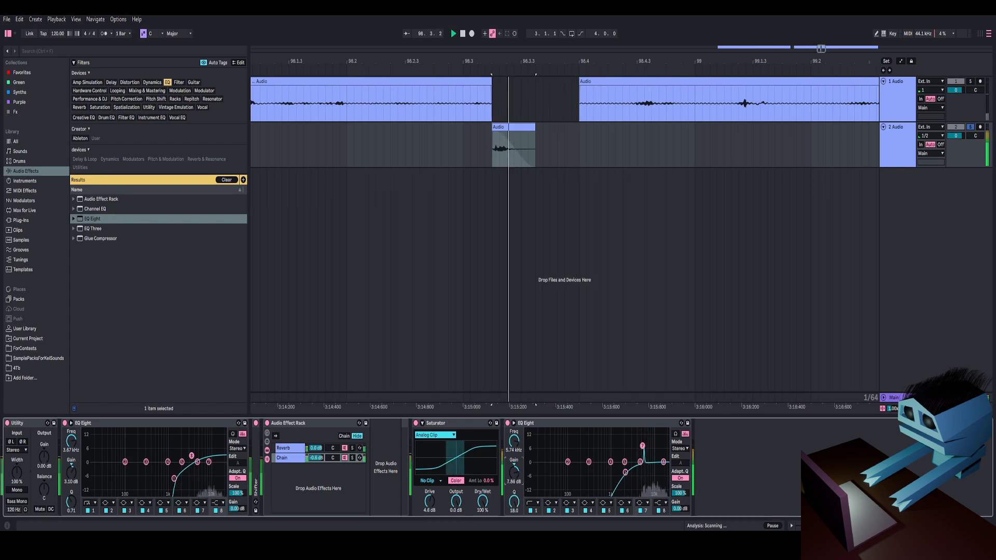
# Duplicate the last EQ Eight, move the copy's narrow boost to about 3.74 kHz, and collapse the original
pyautogui.click(554, 423)
pyautogui.hotkey('ctrl', 'd')
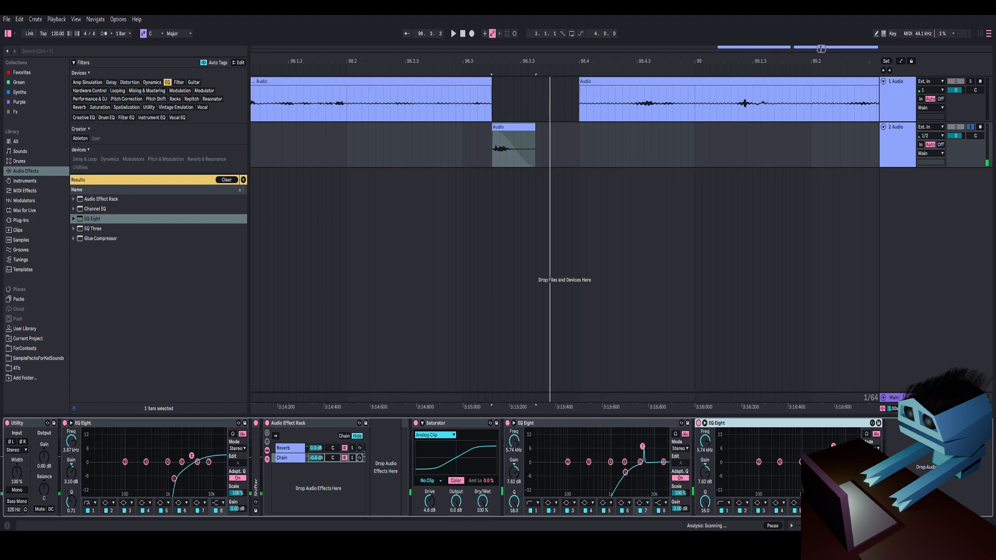
pyautogui.moveTo(706, 440); pyautogui.dragTo(707, 440)
pyautogui.doubleClick(617, 425)
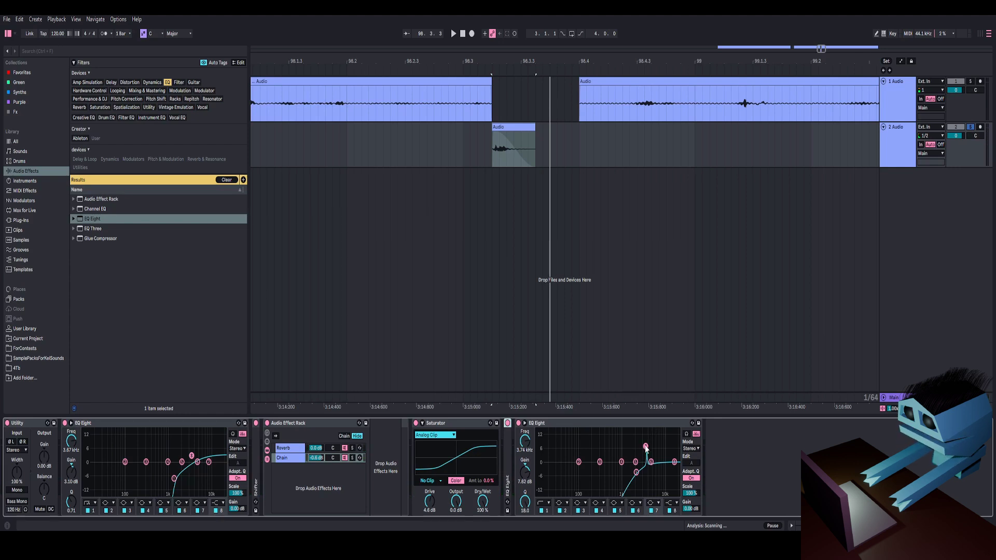
# Shift the duplicated EQ Eight's narrow boost slightly lower and its low cut to about 2.35 kHz while repeatedly auditioning the hit
pyautogui.moveTo(645, 447); pyautogui.dragTo(636, 471)
pyautogui.press('space')
pyautogui.press('space')
pyautogui.press('space')
pyautogui.press('space')
pyautogui.press('space')
pyautogui.press('space')
pyautogui.press('space')
pyautogui.press('space')
pyautogui.press('space')
pyautogui.press('space')
pyautogui.press('space')
pyautogui.press('space')
pyautogui.press('space')
pyautogui.press('space')
pyautogui.press('space')
pyautogui.press('space')
pyautogui.press('space')
pyautogui.press('space')
pyautogui.press('space')
pyautogui.press('space')
pyautogui.press('space')
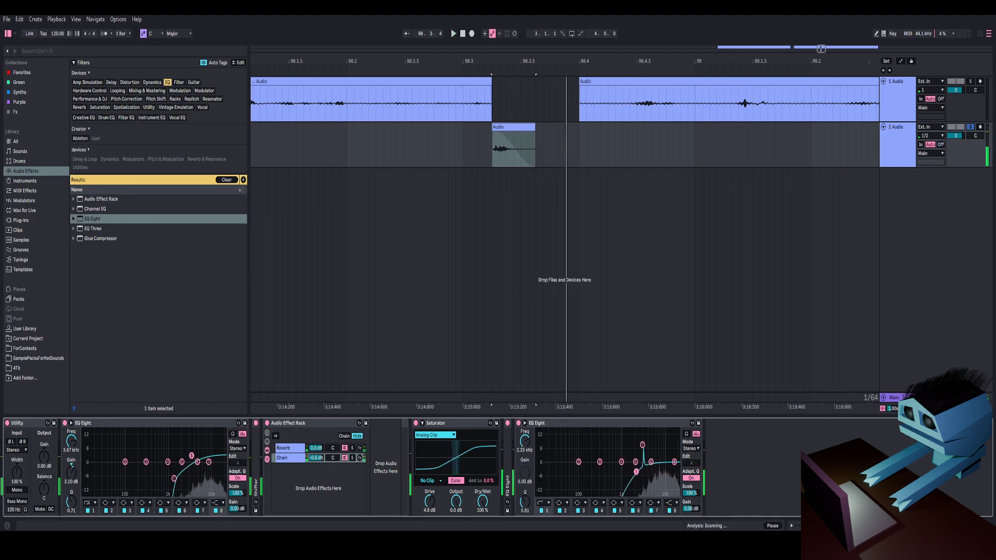
# Unsolo track 2 and play the processed hit together with the rest of the recording
pyautogui.click(970, 128)
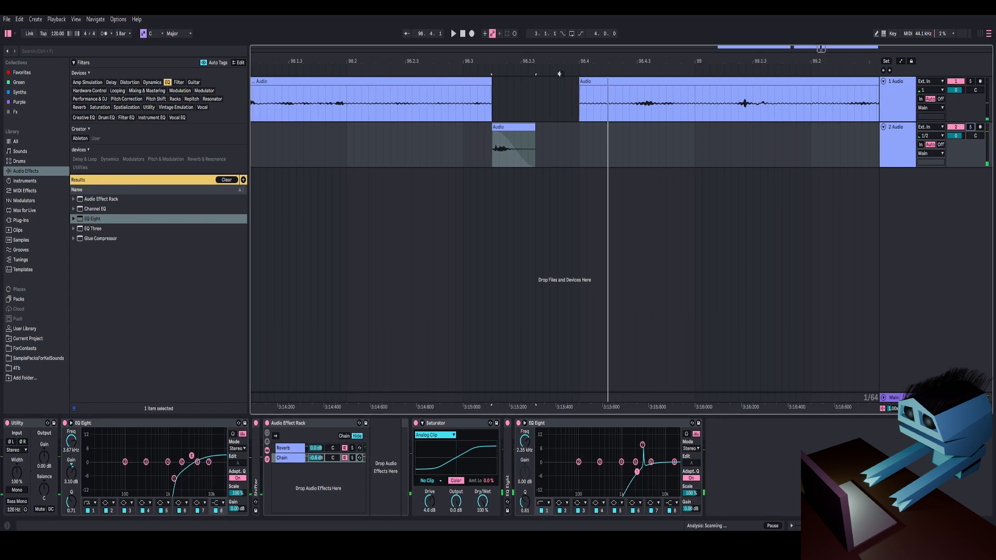
pyautogui.moveTo(540, 59); pyautogui.dragTo(436, 51)
pyautogui.press('space')
pyautogui.press('space')
pyautogui.press('space')
pyautogui.press('space')
pyautogui.press('space')
# Move the long clip following the hit onto track 2 and audition several spots through the effect chain
pyautogui.moveTo(450, 104); pyautogui.dragTo(467, 136)
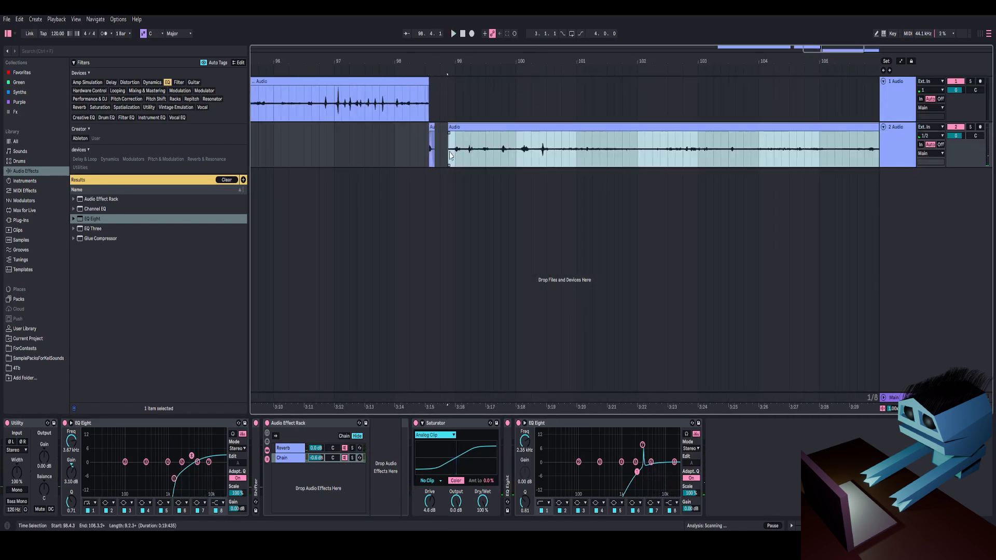
pyautogui.press('space')
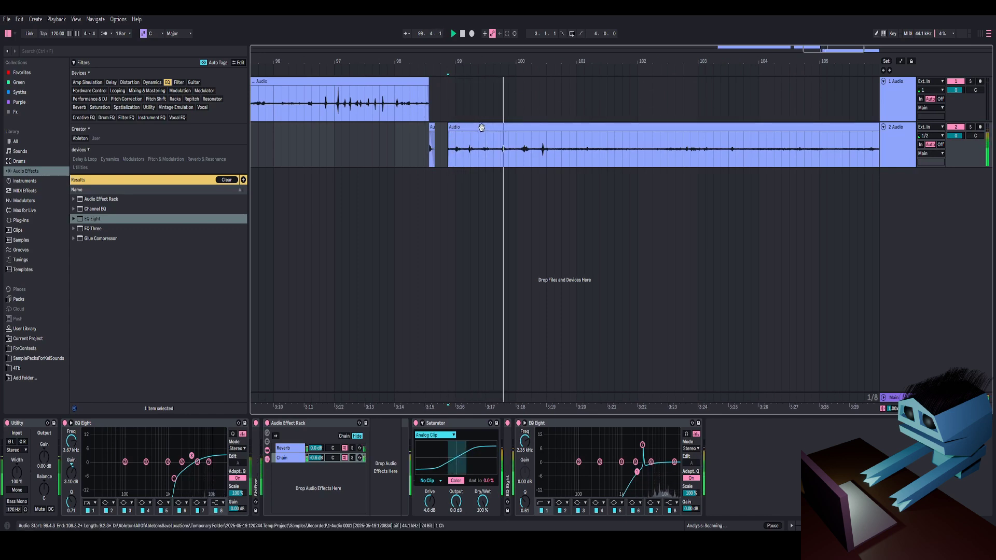
pyautogui.click(539, 148)
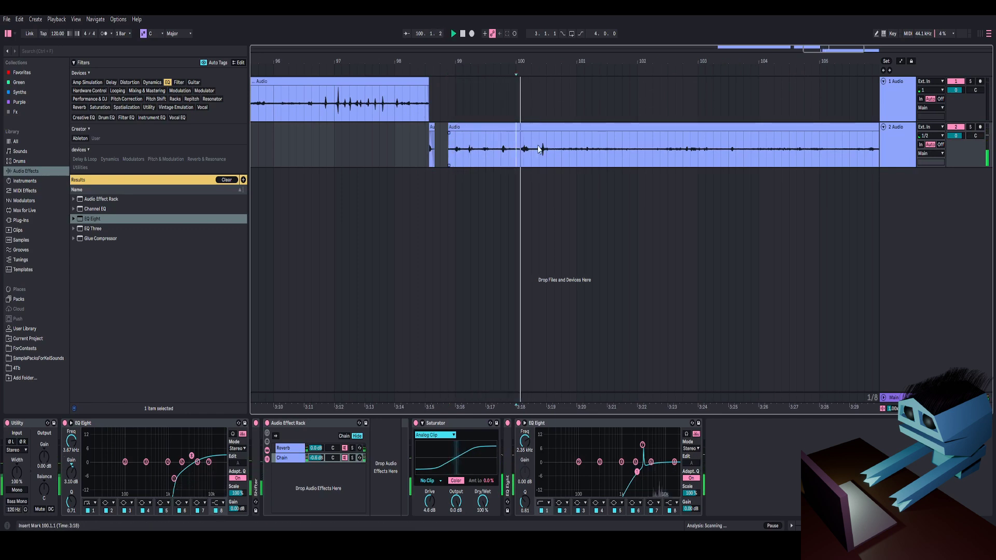
pyautogui.click(577, 153)
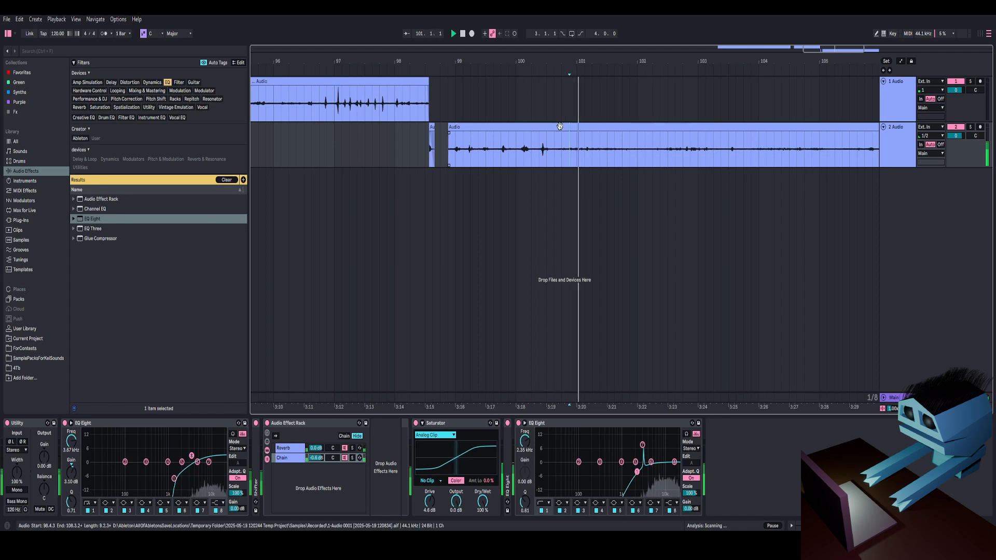
# Return the long clip to track 1 starting at bar 99 and audition its later part
pyautogui.moveTo(570, 154); pyautogui.dragTo(569, 116)
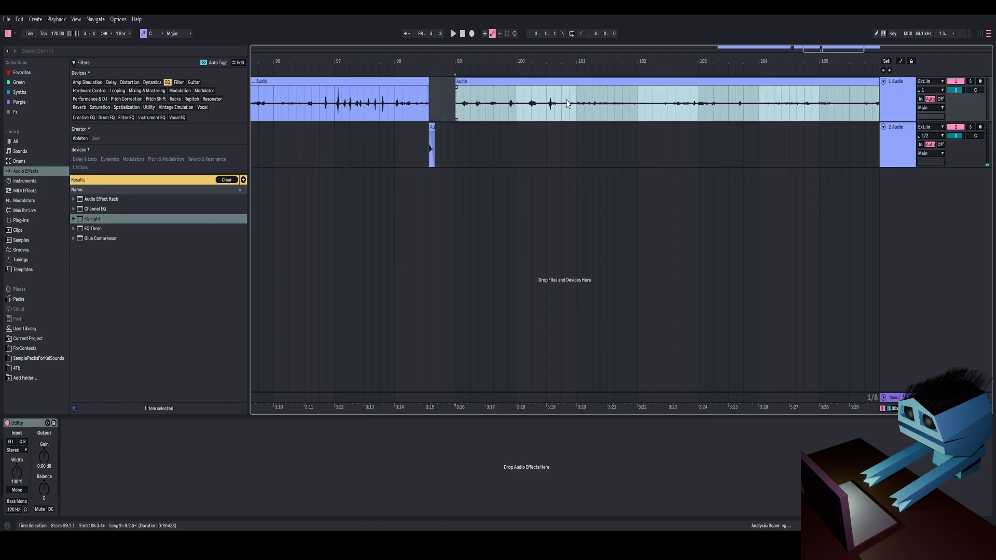
pyautogui.moveTo(604, 62); pyautogui.dragTo(493, 31)
pyautogui.click(588, 107)
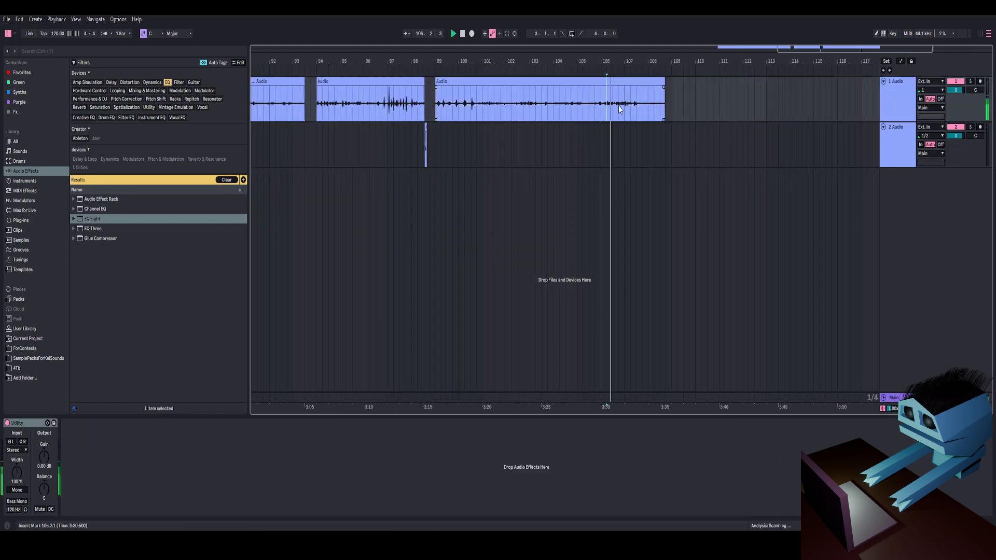
# Move the short hit clip along track 2 to bar 109, past the end of the long clip
pyautogui.moveTo(433, 61); pyautogui.dragTo(322, 45)
pyautogui.click(413, 128)
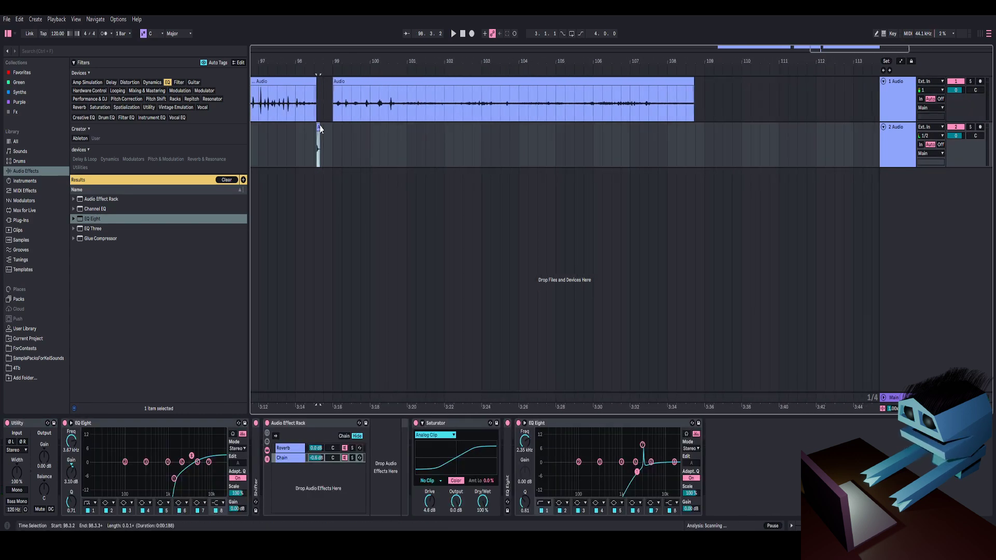
pyautogui.moveTo(320, 129); pyautogui.dragTo(711, 125)
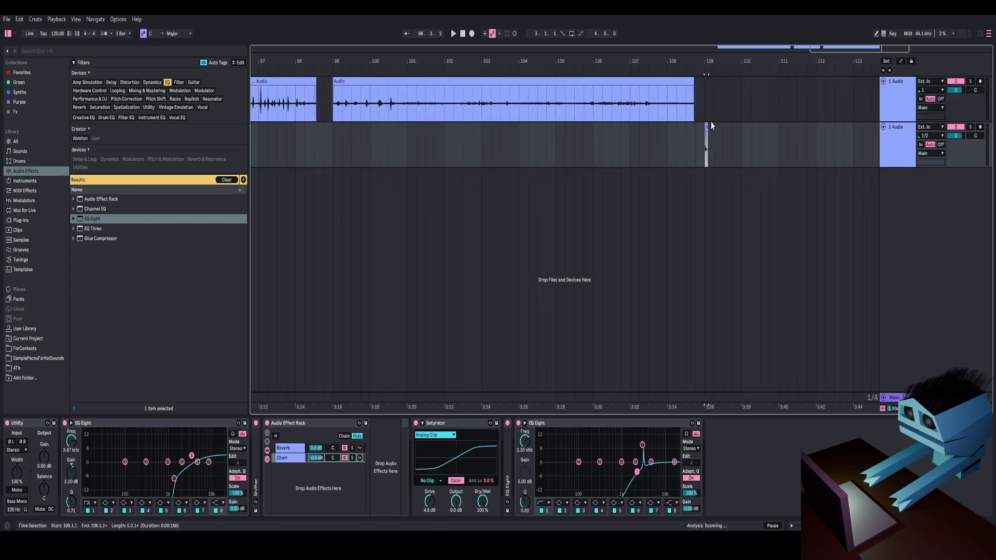
# Audition the hit at bar 109, unfold the Shifter on track 2 and set its Fine shift to -11.7 Hz
pyautogui.press('space')
pyautogui.press('space')
pyautogui.moveTo(707, 62); pyautogui.dragTo(605, 85)
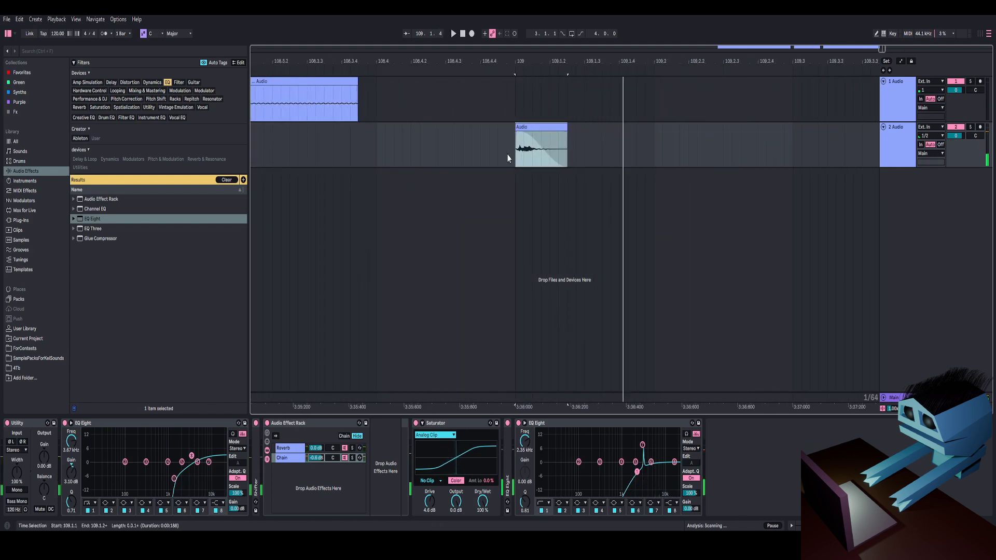
pyautogui.click(515, 154)
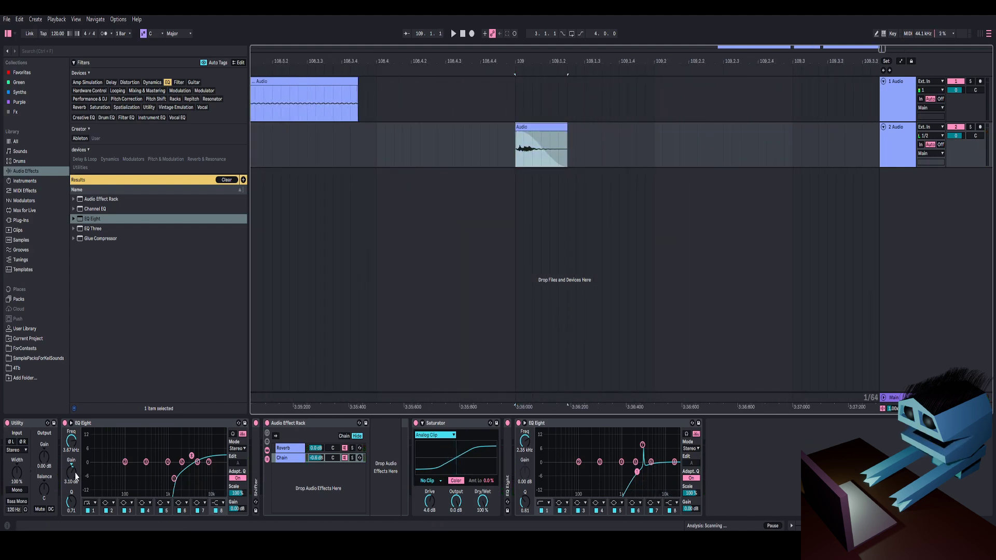
pyautogui.doubleClick(254, 460)
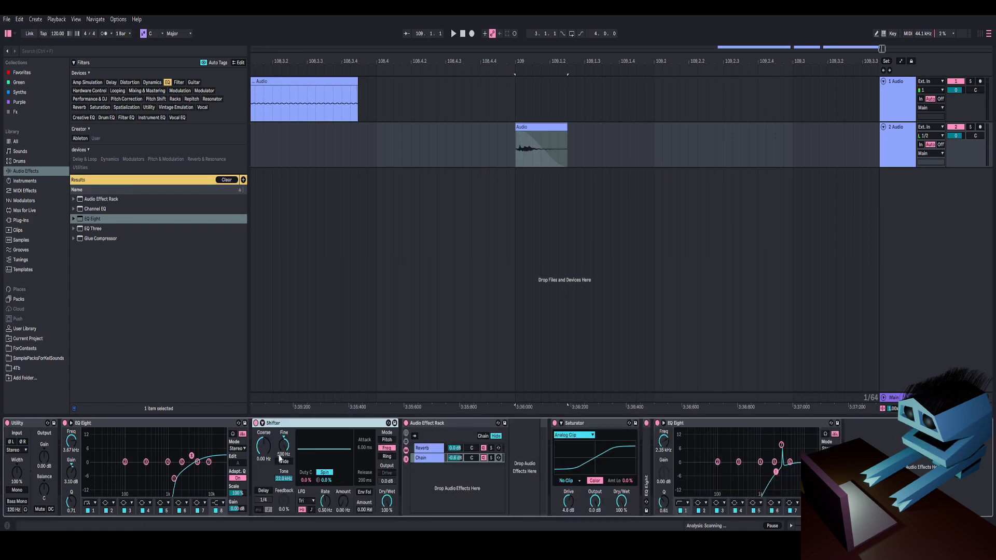
pyautogui.press('space')
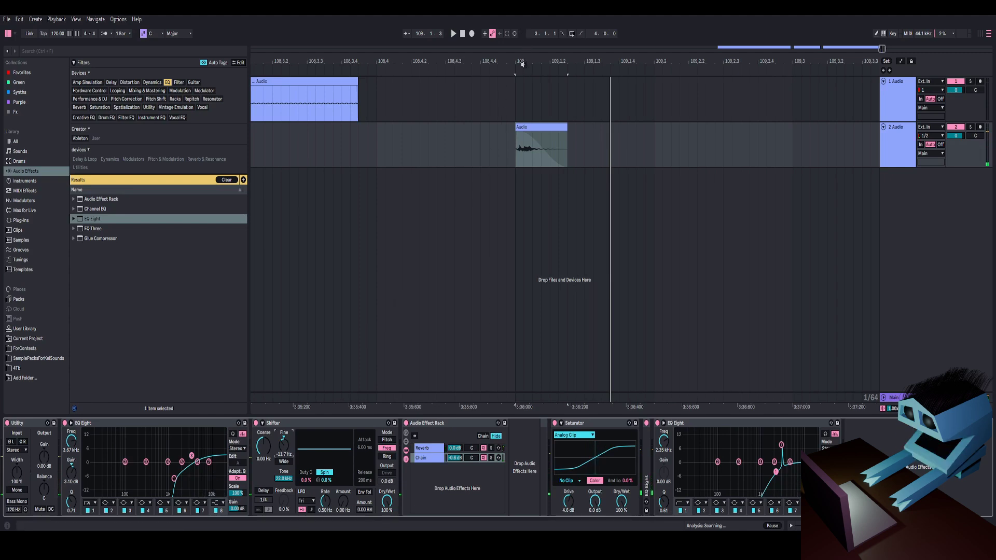
# Duplicate the hit clip on track 2 and place the copy at 109.3
pyautogui.moveTo(523, 62); pyautogui.dragTo(343, 62)
pyautogui.moveTo(336, 145); pyautogui.dragTo(435, 143)
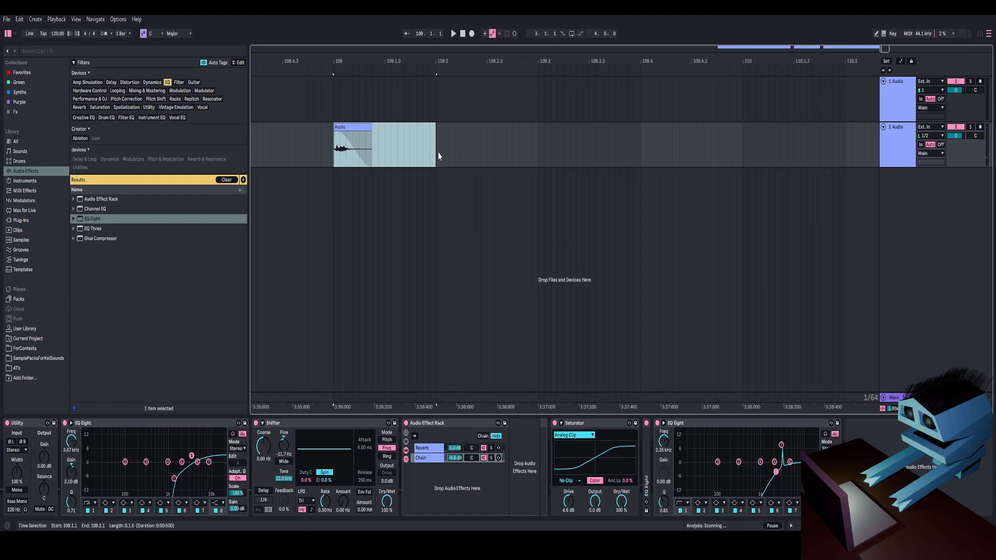
pyautogui.hotkey('ctrl', 'd')
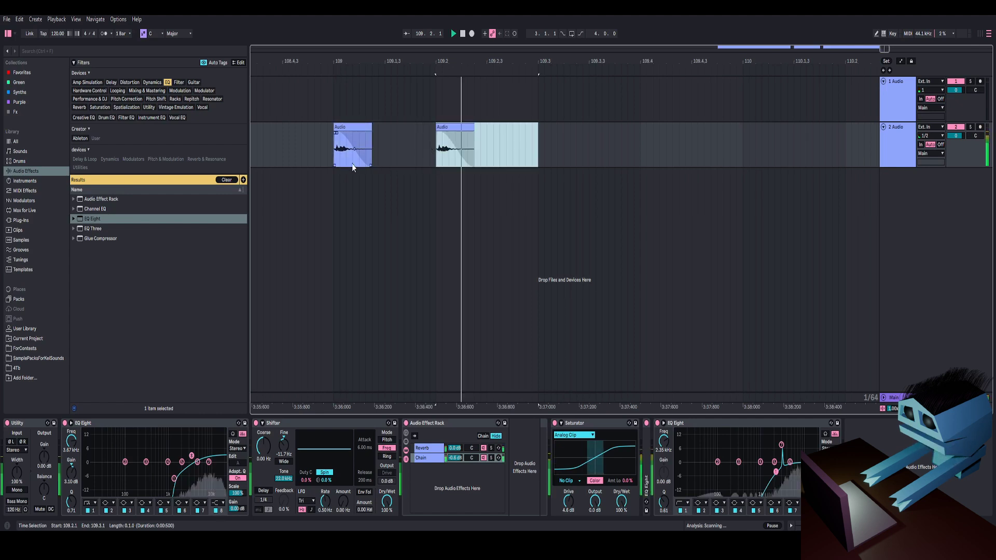
pyautogui.click(321, 151)
pyautogui.scroll(-3, 395, 116)
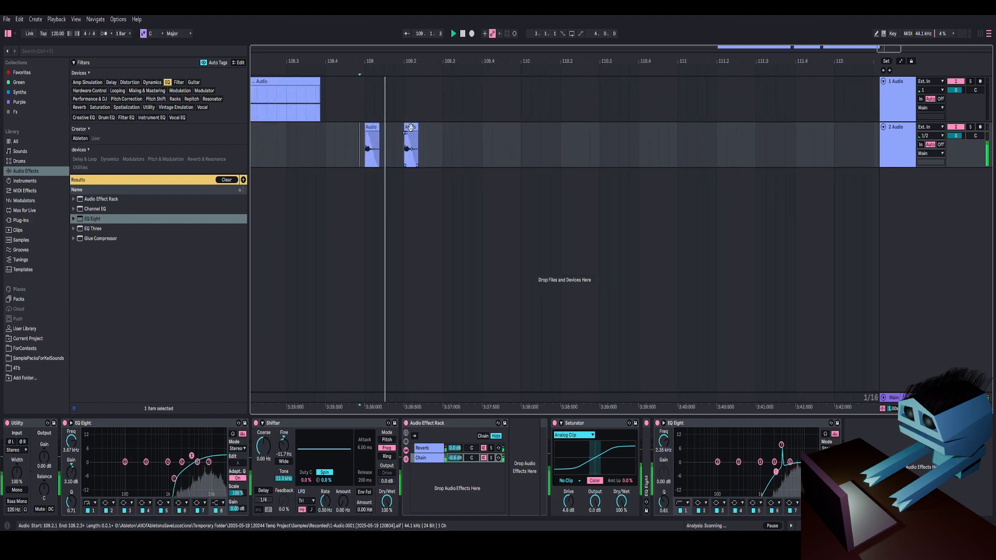
pyautogui.moveTo(411, 145); pyautogui.dragTo(449, 146)
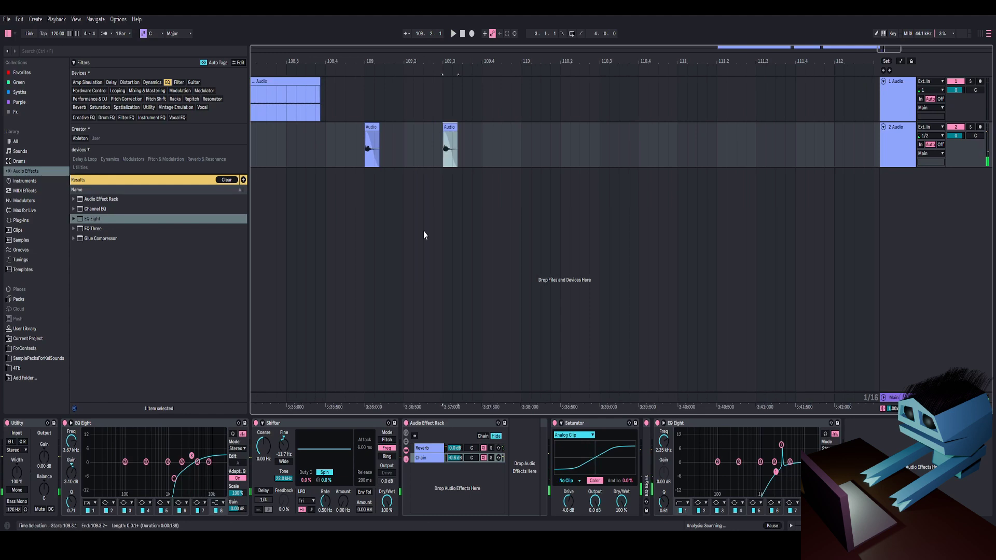
# Lower the rack's dry chain to about -15 dB and audition the copied hit with its Reverb chain shown
pyautogui.moveTo(451, 459); pyautogui.dragTo(451, 479)
pyautogui.click(439, 450)
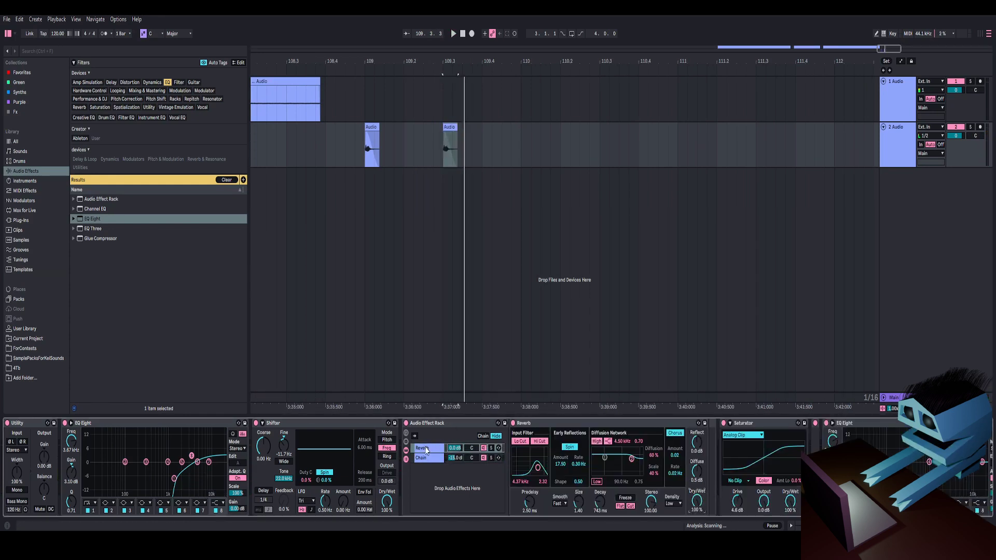
pyautogui.press('space')
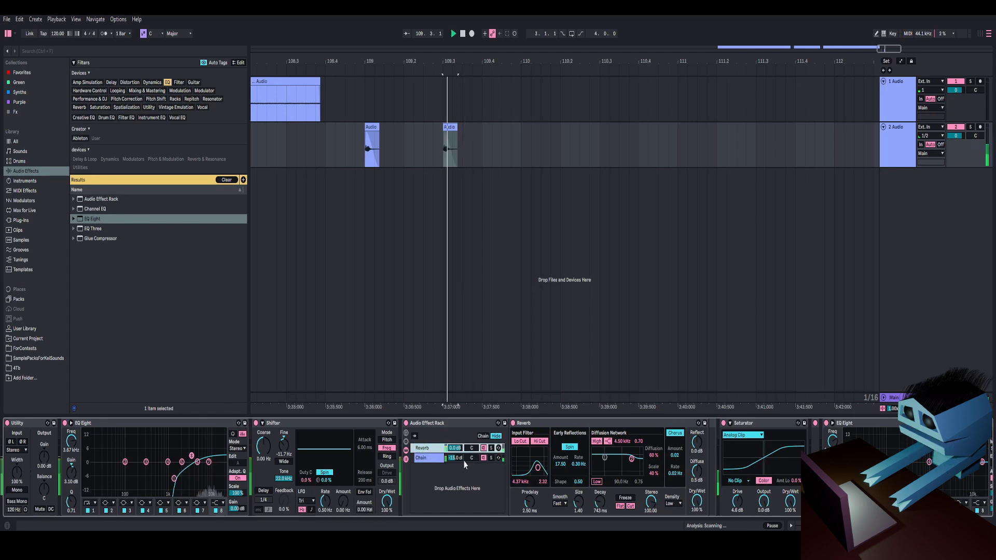
pyautogui.press('space')
# Raise the dry chain's volume to -1.8 dB and replay the hit repeatedly to judge the balance
pyautogui.moveTo(453, 459); pyautogui.dragTo(456, 451)
pyautogui.press('space')
pyautogui.press('space')
pyautogui.press('space')
pyautogui.press('space')
pyautogui.press('space')
pyautogui.press('space')
pyautogui.press('space')
pyautogui.press('space')
pyautogui.press('space')
pyautogui.press('space')
pyautogui.press('space')
pyautogui.press('space')
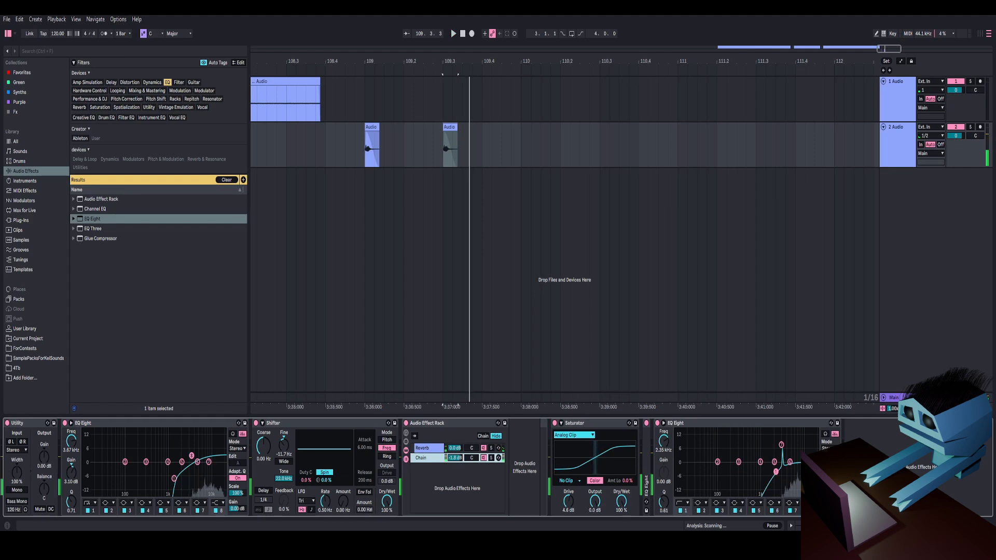
# Set the Reverb's size to 1.31, decay to 891 ms and input filter to 2.40 kHz while replaying the hit
pyautogui.click(422, 448)
pyautogui.press('space')
pyautogui.moveTo(581, 502)
pyautogui.mouseDown()
pyautogui.moveTo(595, 499)
pyautogui.moveTo(578, 493)
pyautogui.moveTo(580, 506)
pyautogui.mouseUp()
pyautogui.press('space')
pyautogui.press('space')
pyautogui.press('space')
pyautogui.press('space')
pyautogui.press('space')
pyautogui.press('space')
pyautogui.press('space')
pyautogui.press('space')
pyautogui.press('space')
pyautogui.press('space')
pyautogui.press('space')
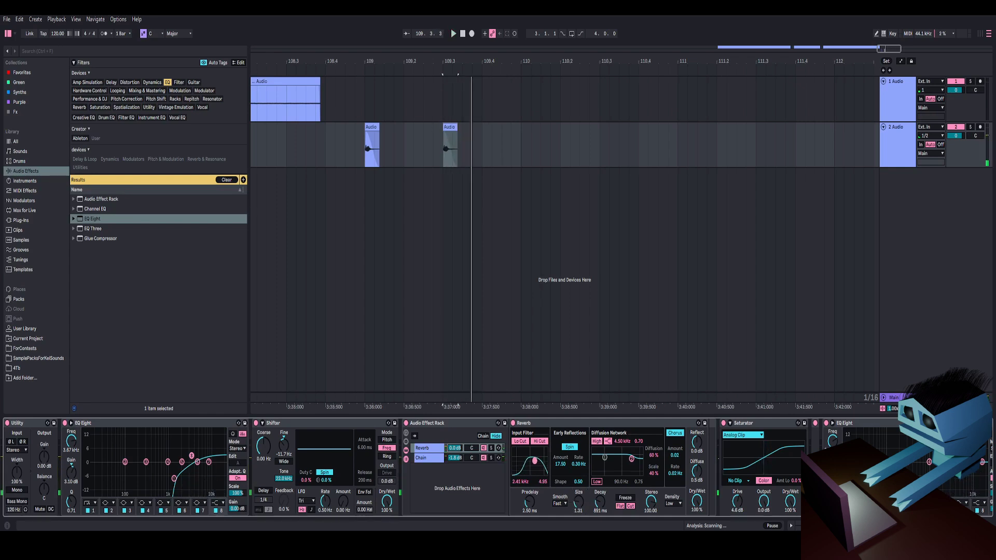
# Replay the hit and fine-tune the Reverb's input filter frequency to 2.59 kHz
pyautogui.press('space')
pyautogui.press('space')
pyautogui.press('space')
pyautogui.press('space')
pyautogui.press('space')
pyautogui.moveTo(534, 461); pyautogui.dragTo(535, 461)
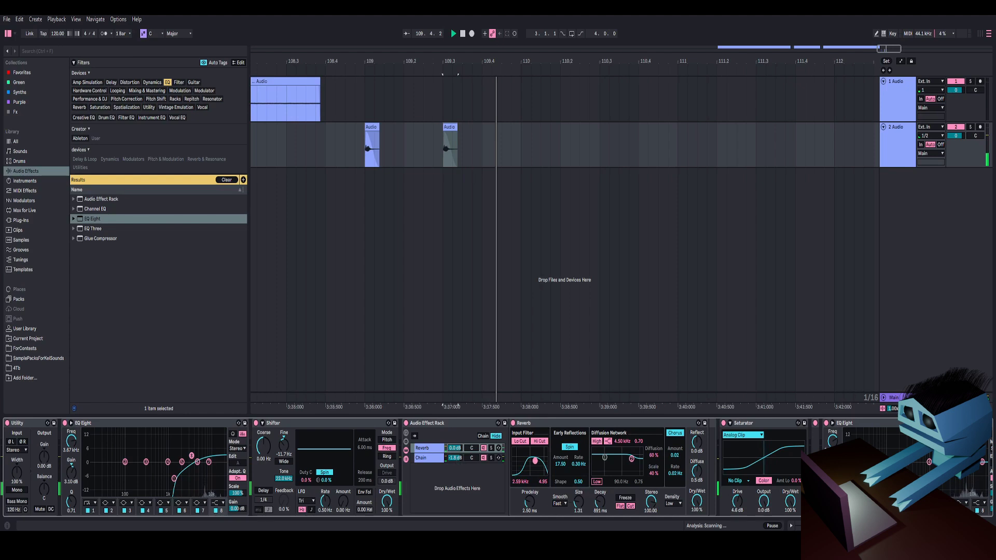
# Reset the dry chain's volume to 0.0 dB and audition the hits, including from just before the first one
pyautogui.doubleClick(455, 458)
pyautogui.press('space')
pyautogui.press('space')
pyautogui.press('space')
pyautogui.press('space')
pyautogui.press('space')
pyautogui.press('space')
pyautogui.press('space')
pyautogui.click(357, 152)
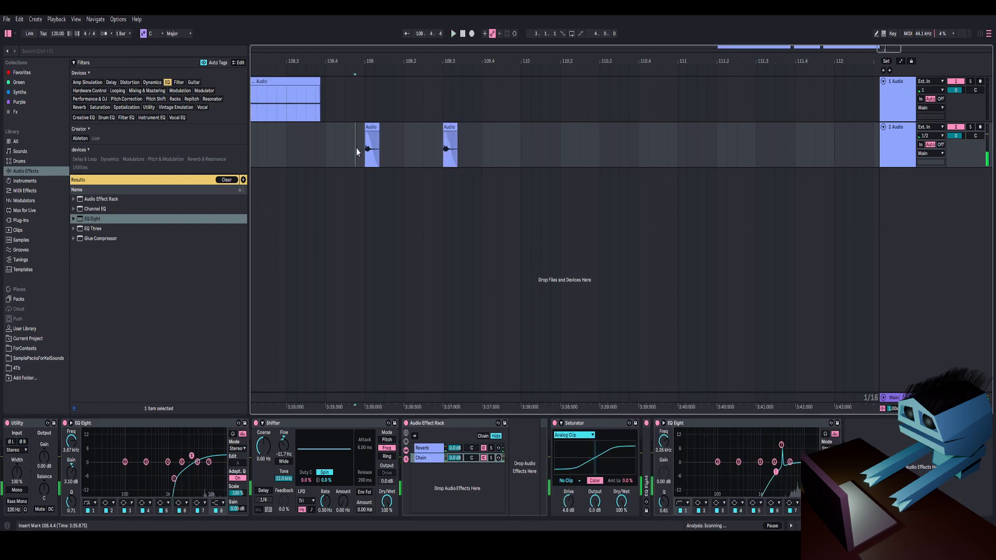
pyautogui.press('space')
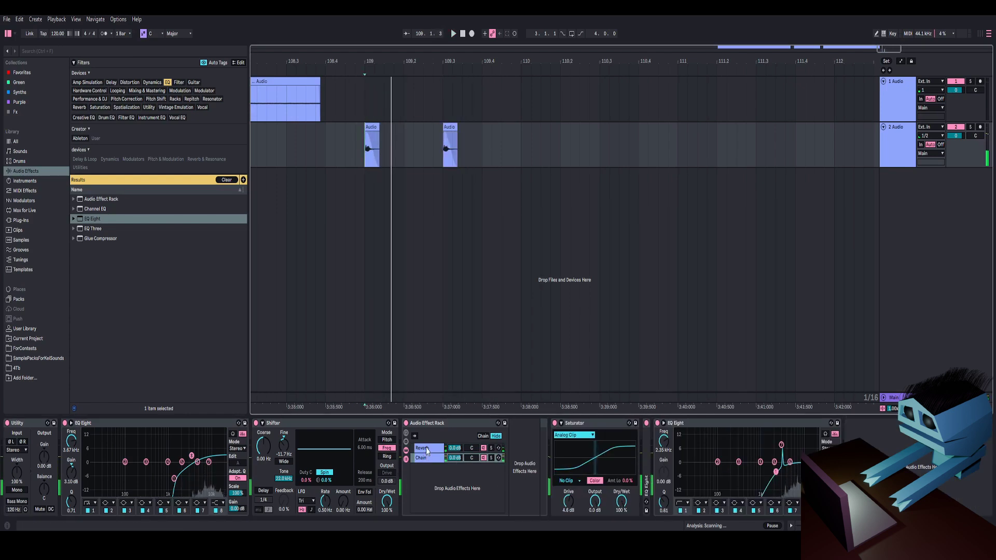
# Shorten the Reverb's decay to 743 ms during playback and hide the browser
pyautogui.click(427, 449)
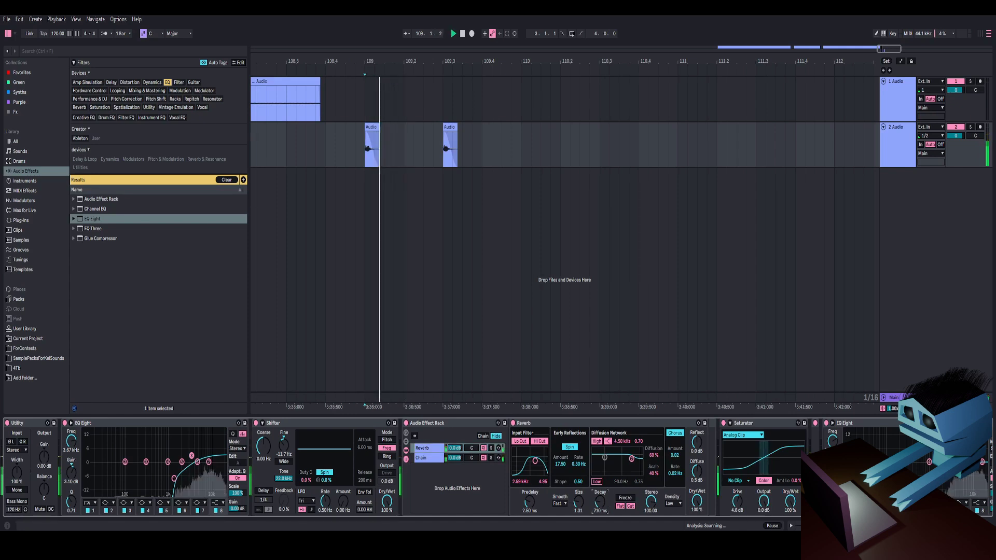
pyautogui.click(12, 34)
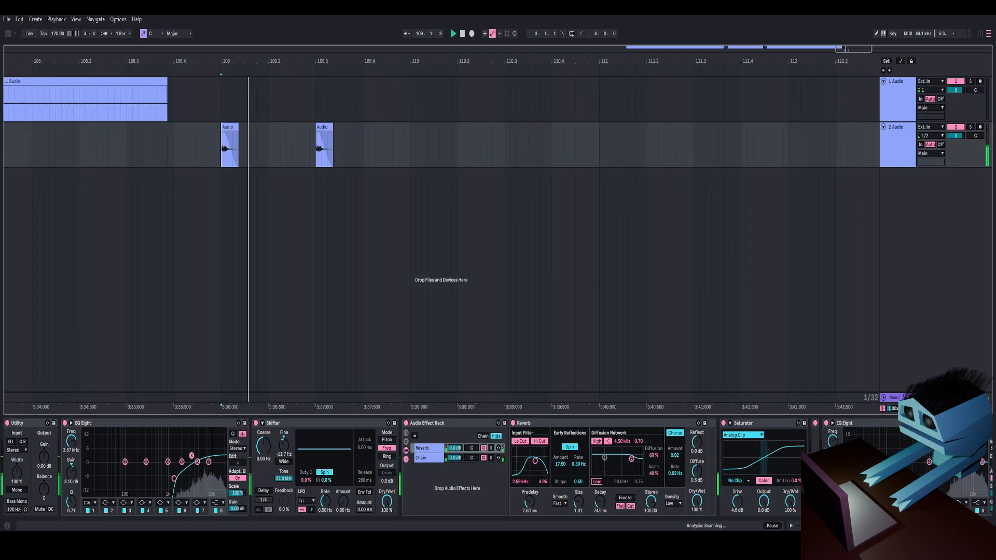
pyautogui.press('space')
# Delete the second hit clip at 109.3 and move the remaining hit on track 2 to bar 111
pyautogui.moveTo(258, 62); pyautogui.dragTo(372, 57)
pyautogui.moveTo(399, 147); pyautogui.dragTo(445, 147)
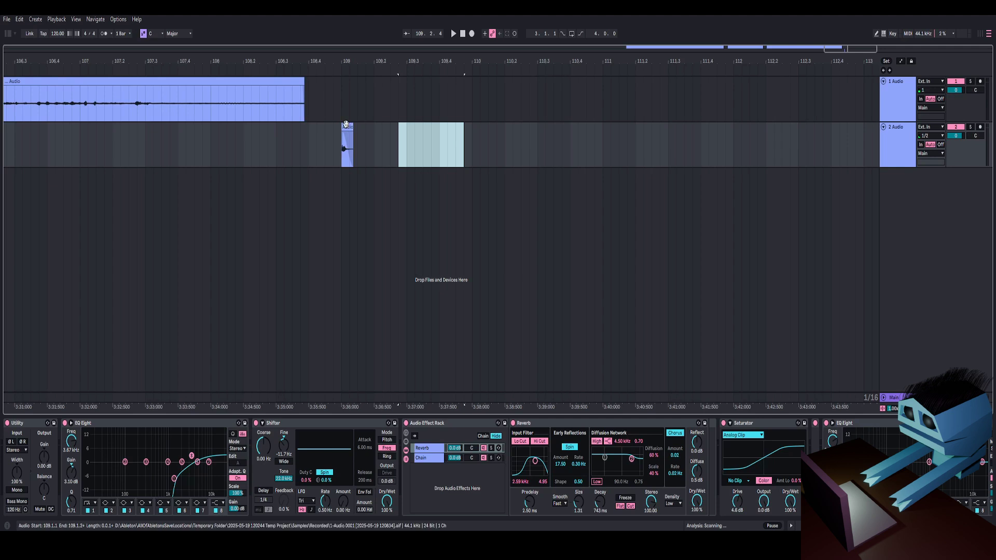
pyautogui.moveTo(346, 122); pyautogui.dragTo(608, 136)
pyautogui.moveTo(603, 61); pyautogui.dragTo(310, 75)
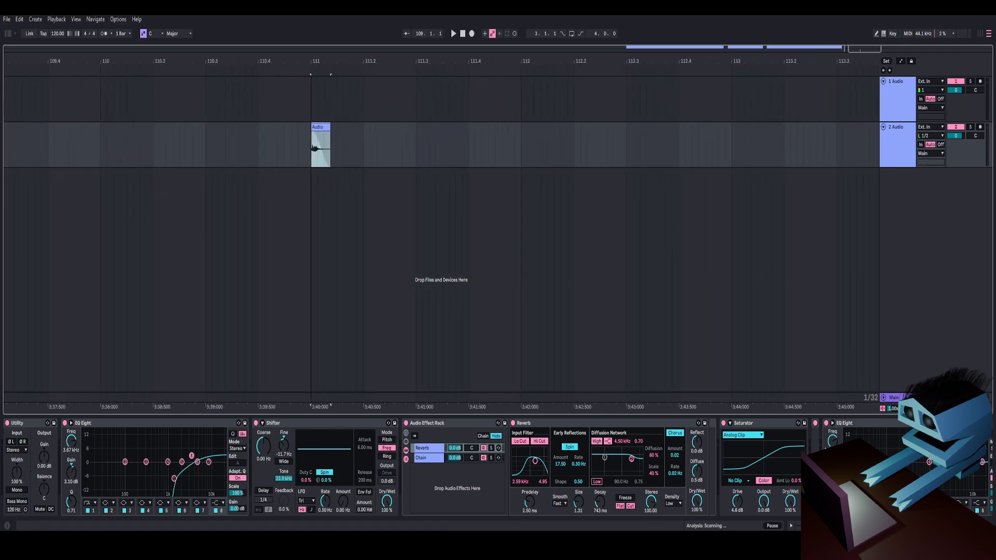
# Add a locator at bar 111 above the hit clip and audition the hit around it
pyautogui.rightClick(309, 76)
pyautogui.click(324, 99)
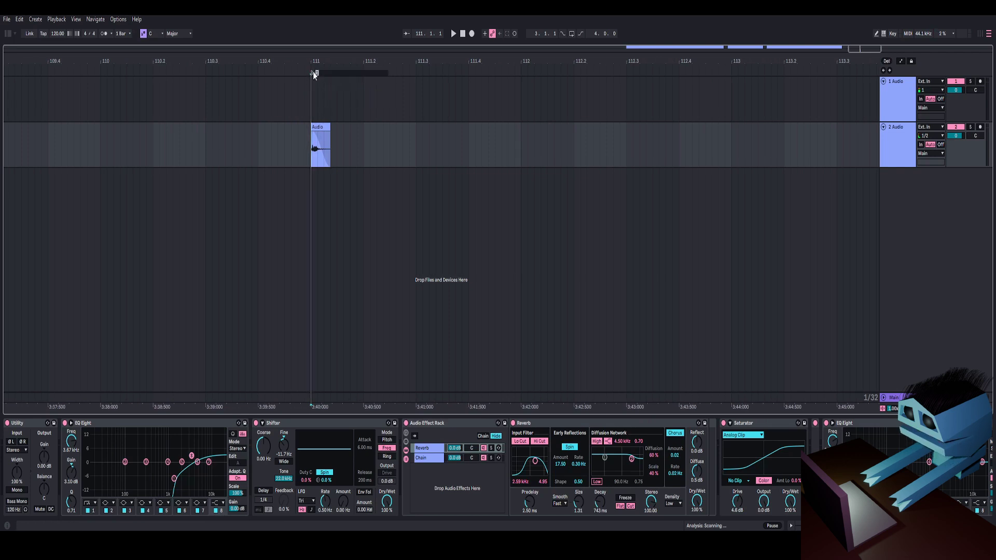
pyautogui.press('space')
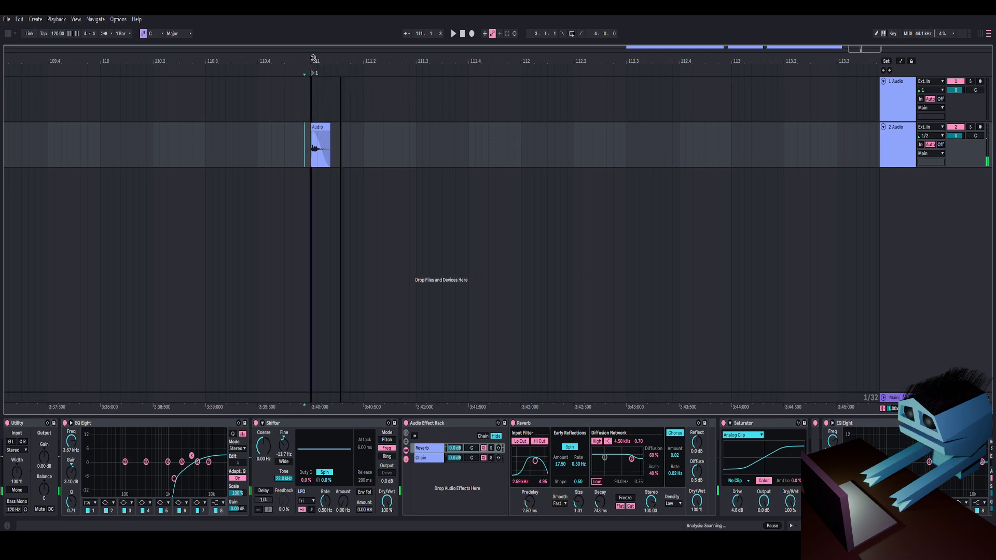
pyautogui.moveTo(313, 58); pyautogui.dragTo(482, 30)
pyautogui.press('space')
pyautogui.press('space')
pyautogui.press('space')
pyautogui.press('space')
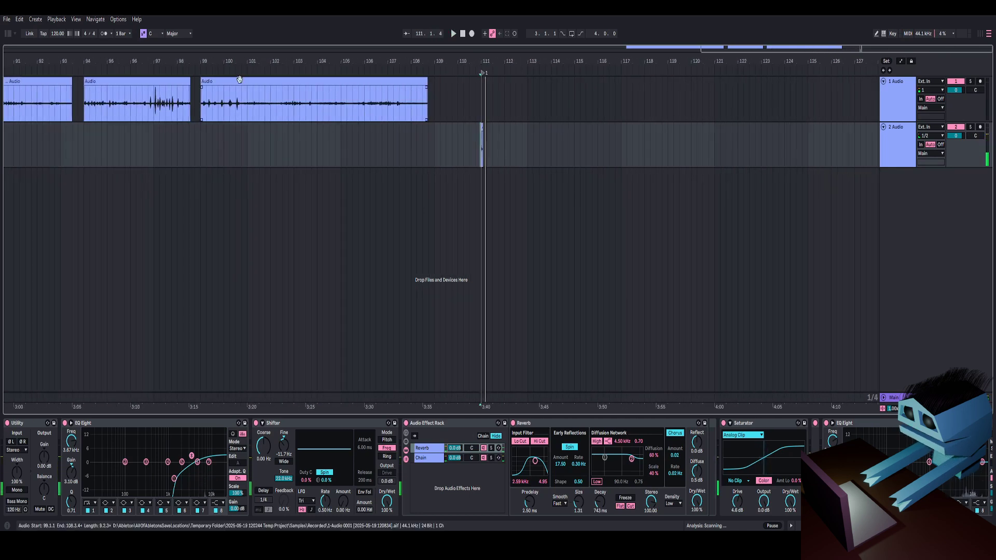
# Audition the recording on track 1 from several spots between bars 97 and 98
pyautogui.moveTo(170, 61); pyautogui.dragTo(176, 107)
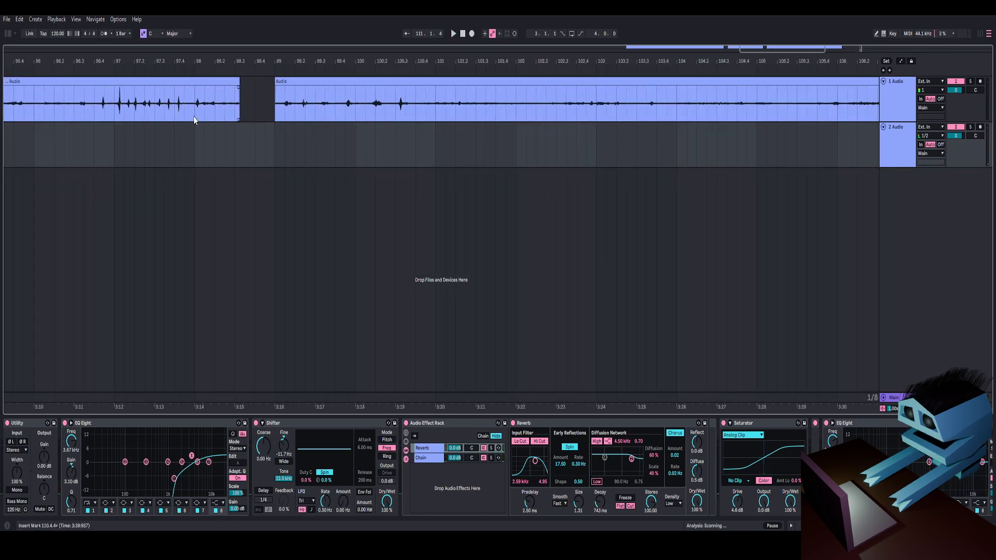
pyautogui.click(195, 68)
pyautogui.moveTo(199, 56); pyautogui.dragTo(360, 67)
pyautogui.click(354, 101)
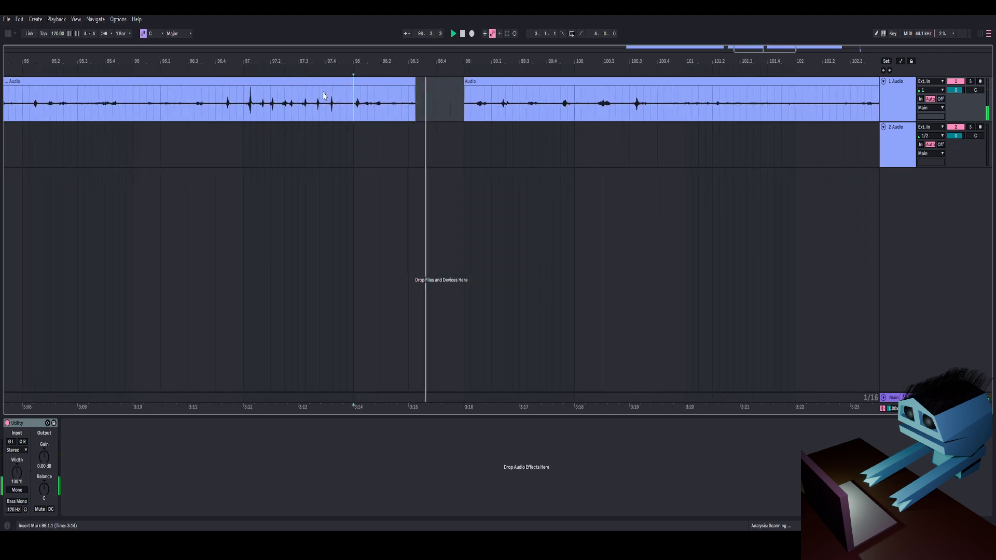
pyautogui.press('space')
pyautogui.click(319, 104)
pyautogui.press('space')
pyautogui.press('space')
pyautogui.press('space')
pyautogui.click(278, 102)
pyautogui.press('space')
pyautogui.press('space')
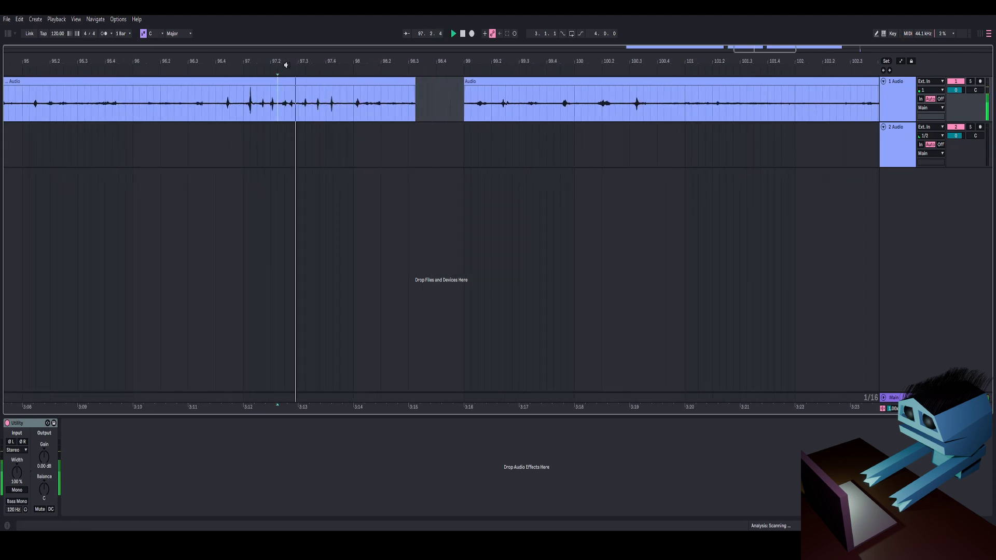
# Listen to the individual transients on track 1 around bars 96.4 to 97.4 for another usable sound
pyautogui.press('space')
pyautogui.moveTo(284, 63); pyautogui.dragTo(287, 77)
pyautogui.click(357, 101)
pyautogui.press('space')
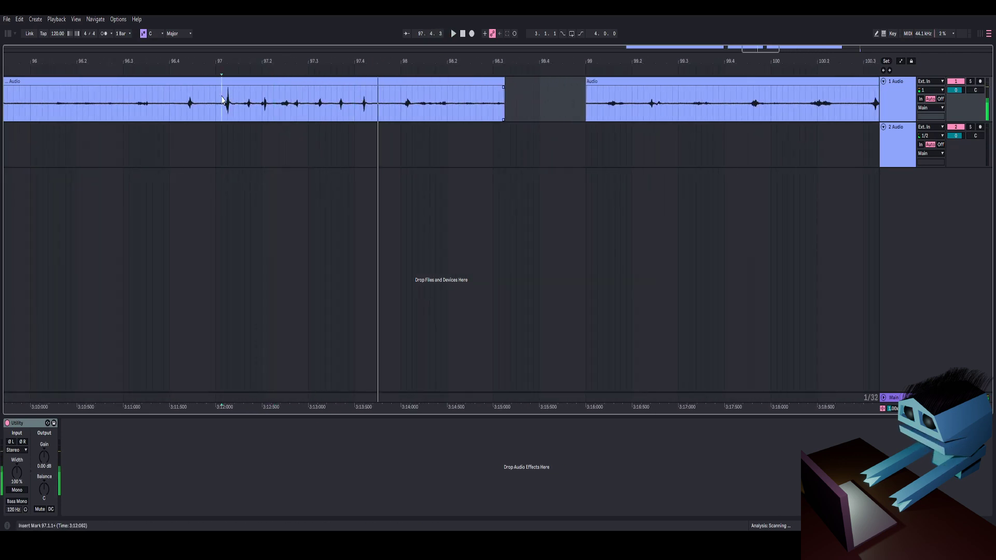
pyautogui.click(223, 52)
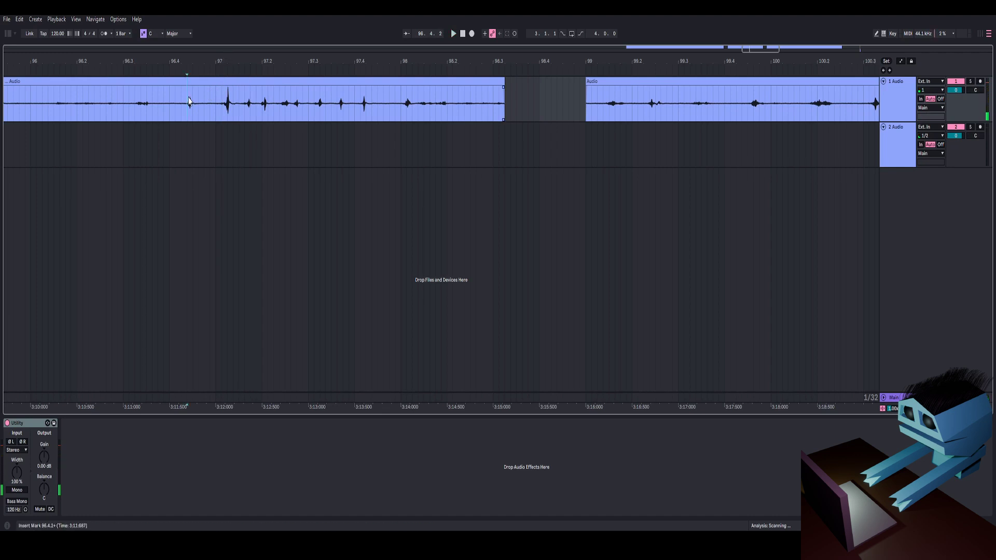
pyautogui.moveTo(186, 61); pyautogui.dragTo(188, 73)
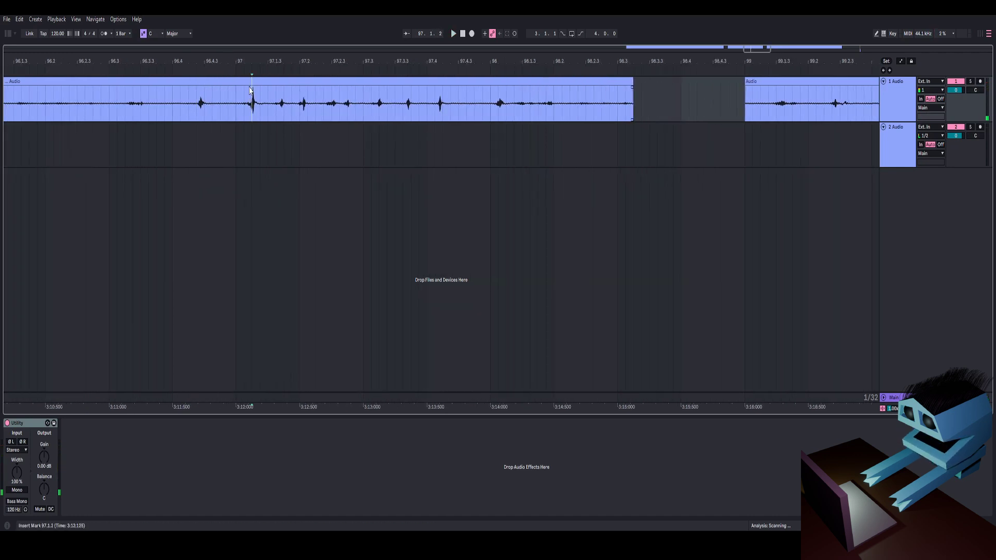
pyautogui.click(277, 107)
pyautogui.press('space')
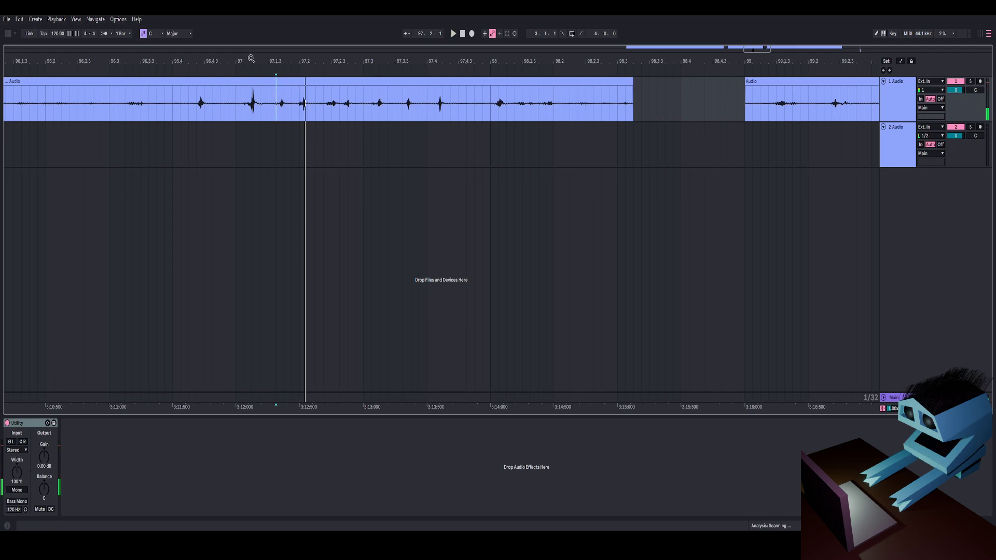
# Audition earlier parts of track 1, then cut out the short sound starting near 95.1.4 and move it to track 2 at bar 96
pyautogui.moveTo(250, 59); pyautogui.dragTo(456, 59)
pyautogui.click(125, 110)
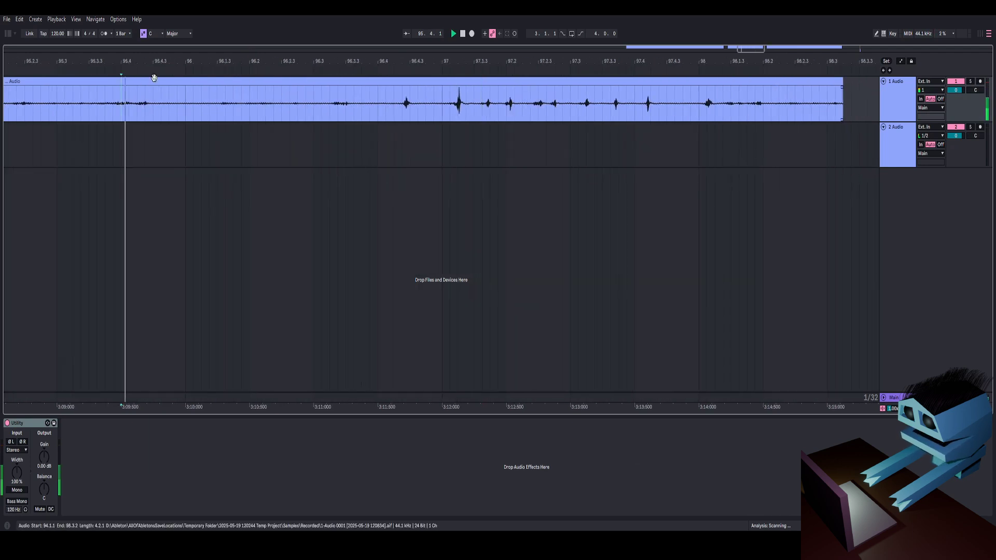
pyautogui.press('space')
pyautogui.press('-')
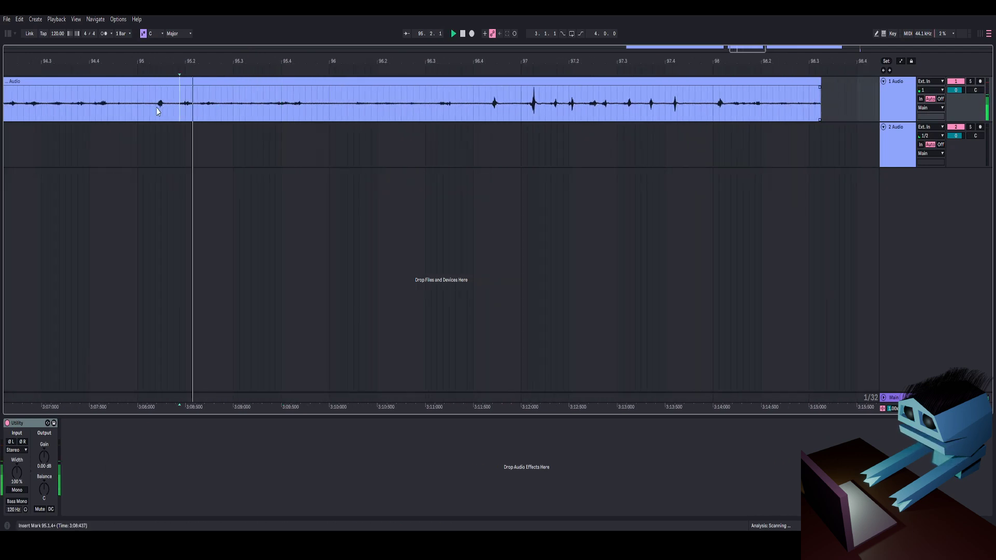
pyautogui.click(156, 108)
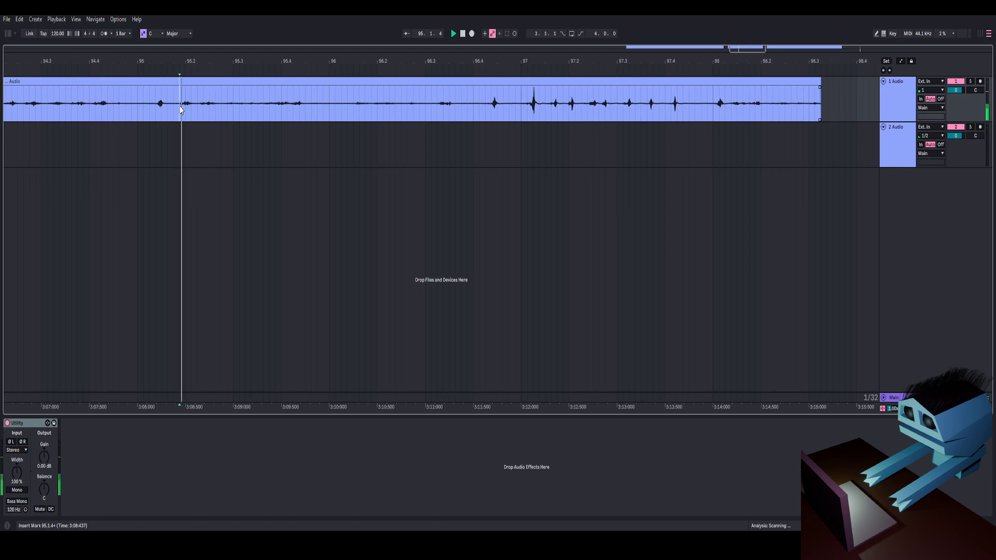
pyautogui.moveTo(181, 110); pyautogui.dragTo(337, 161)
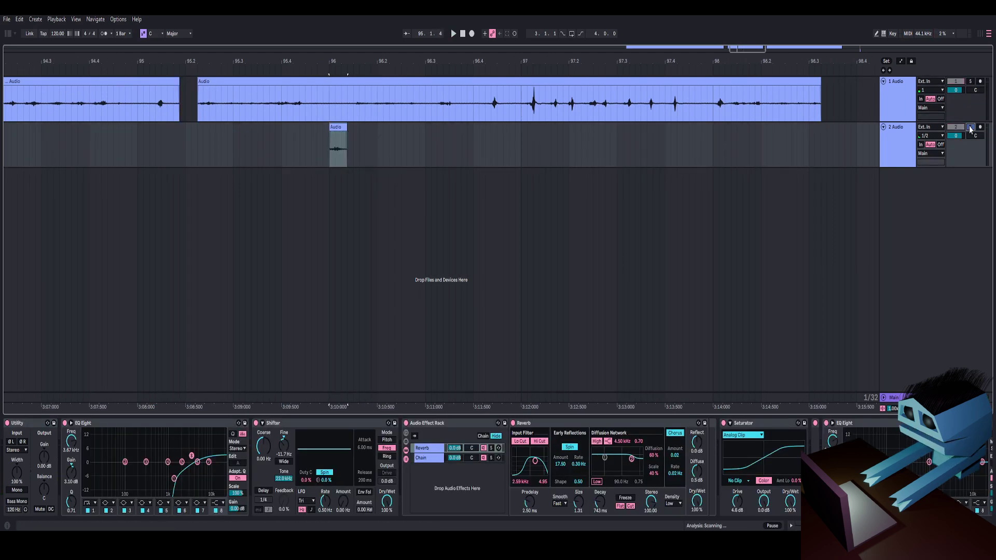
# Solo track 2, audition the extracted sound through the effect chain and open its clip view
pyautogui.press('space')
pyautogui.press('space')
pyautogui.press('space')
pyautogui.press('space')
pyautogui.moveTo(458, 60); pyautogui.dragTo(231, 89)
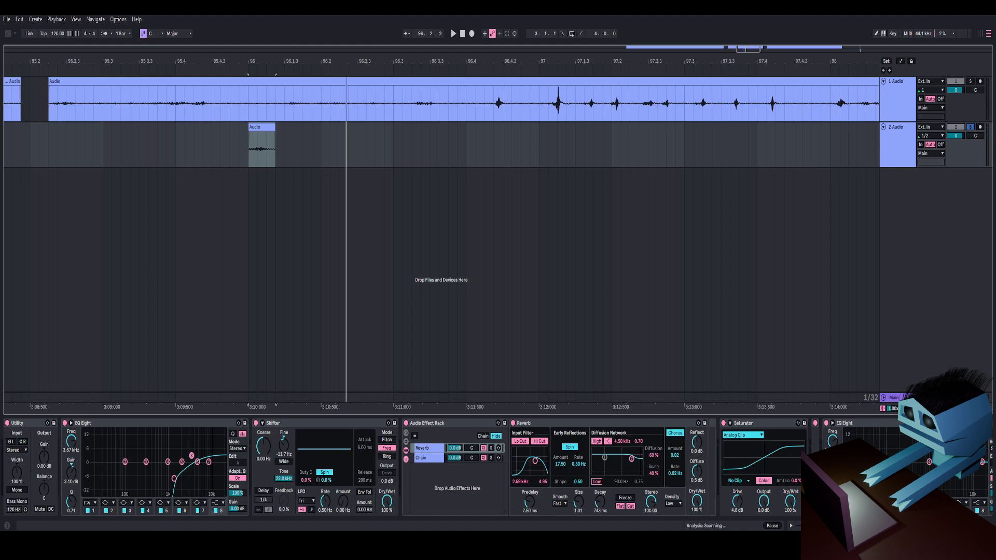
pyautogui.click(824, 525)
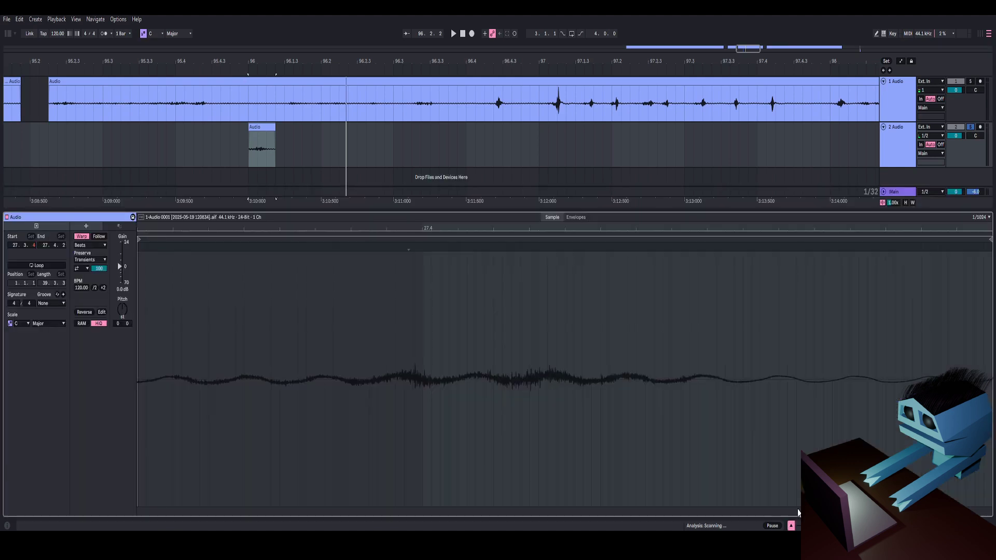
# Turn off Warp for the extracted clip at bar 96 and raise its gain to 7.8 dB, auditioning the sound
pyautogui.click(83, 237)
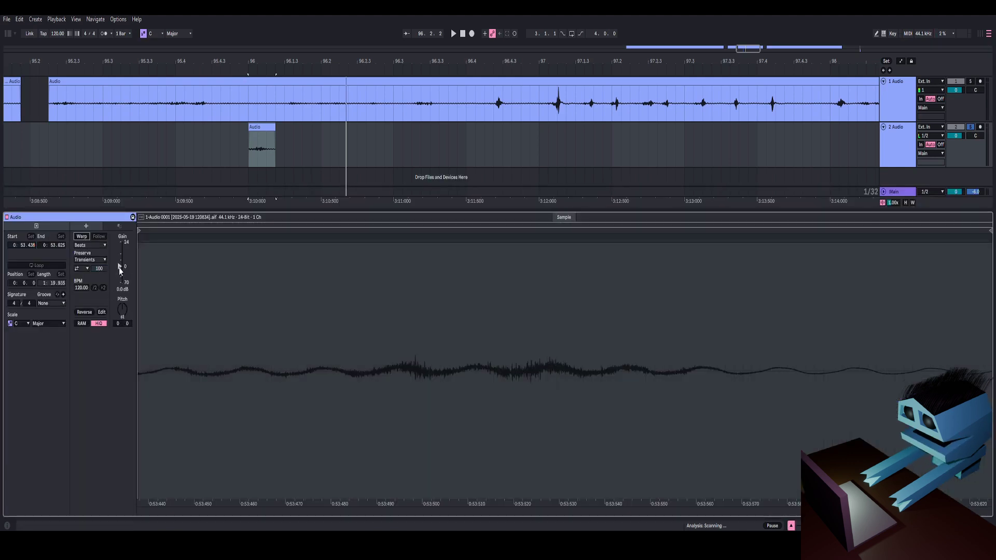
pyautogui.moveTo(120, 264); pyautogui.dragTo(120, 259)
pyautogui.moveTo(124, 317); pyautogui.dragTo(124, 301)
pyautogui.doubleClick(124, 312)
pyautogui.press('space')
pyautogui.press('space')
pyautogui.press('space')
pyautogui.press('space')
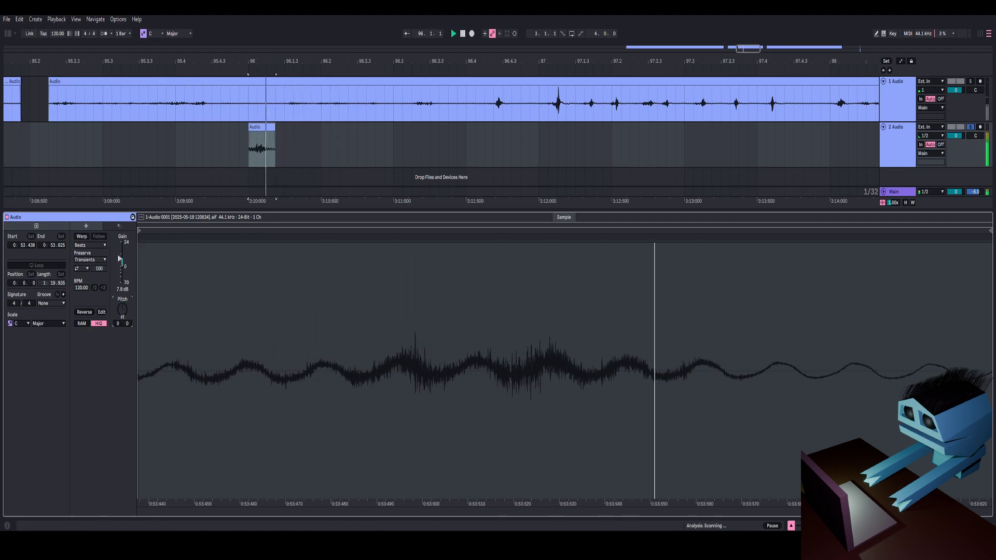
# Trim both ends of the short clip at bar 96 on track 2 and shape a fade-out over its tail
pyautogui.click(261, 126)
pyautogui.scroll(2, 260, 127)
pyautogui.press('space')
pyautogui.press('space')
pyautogui.press('space')
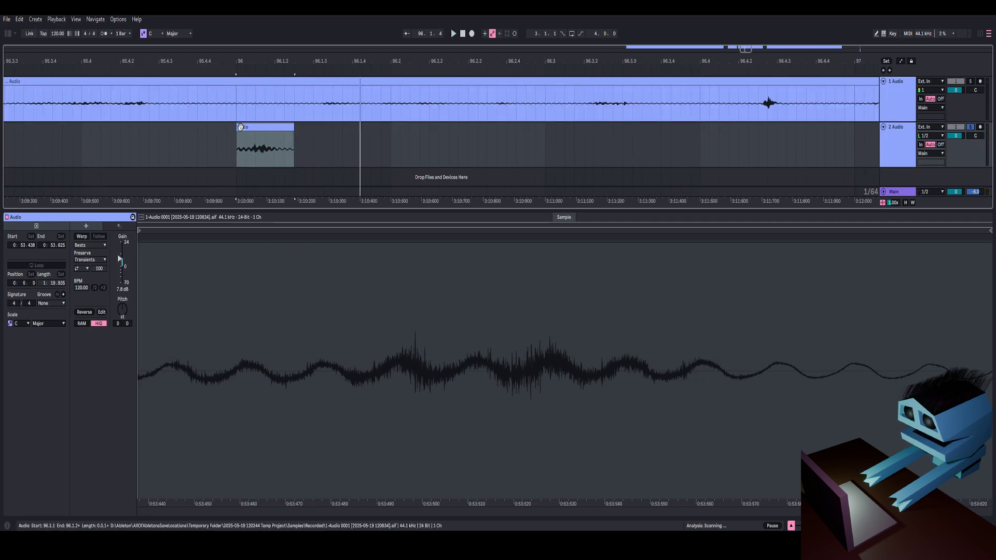
pyautogui.moveTo(139, 236)
pyautogui.mouseDown()
pyautogui.moveTo(268, 245)
pyautogui.moveTo(240, 240)
pyautogui.mouseUp()
pyautogui.press('space')
pyautogui.moveTo(287, 127); pyautogui.dragTo(258, 140)
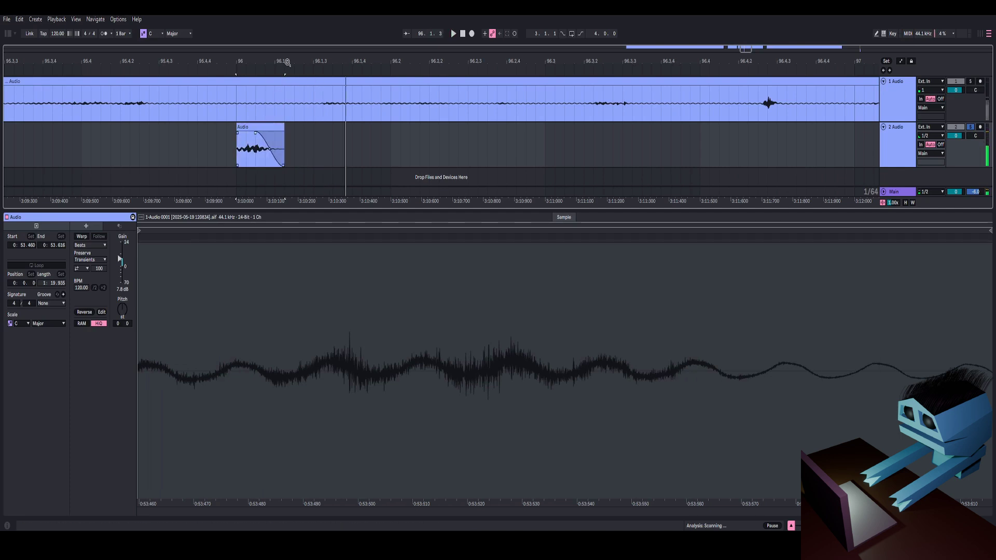
# Move the trimmed sound on track 2 to bar 113, after the first finished hit at bar 111
pyautogui.moveTo(286, 61); pyautogui.dragTo(230, 18)
pyautogui.press('-')
pyautogui.press('-')
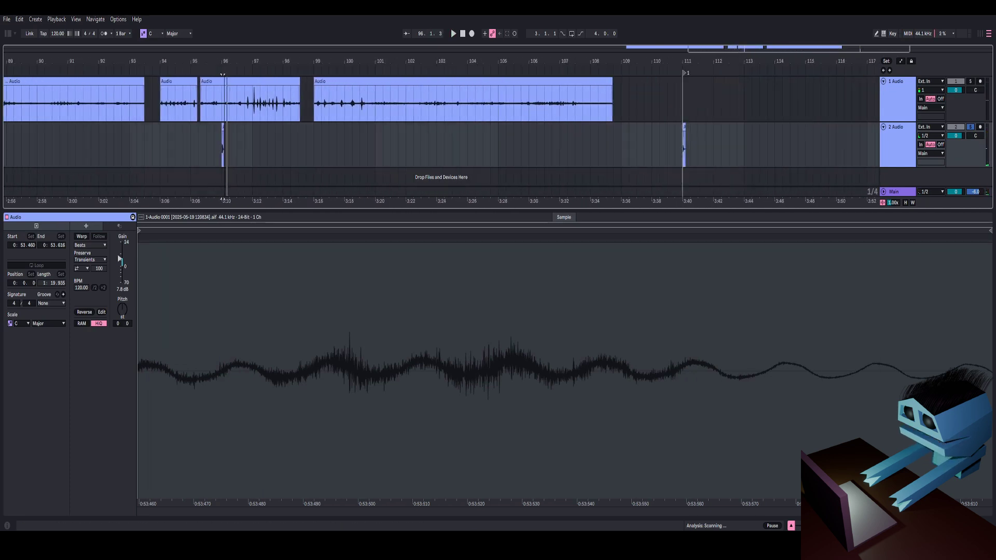
pyautogui.moveTo(219, 141); pyautogui.dragTo(591, 164)
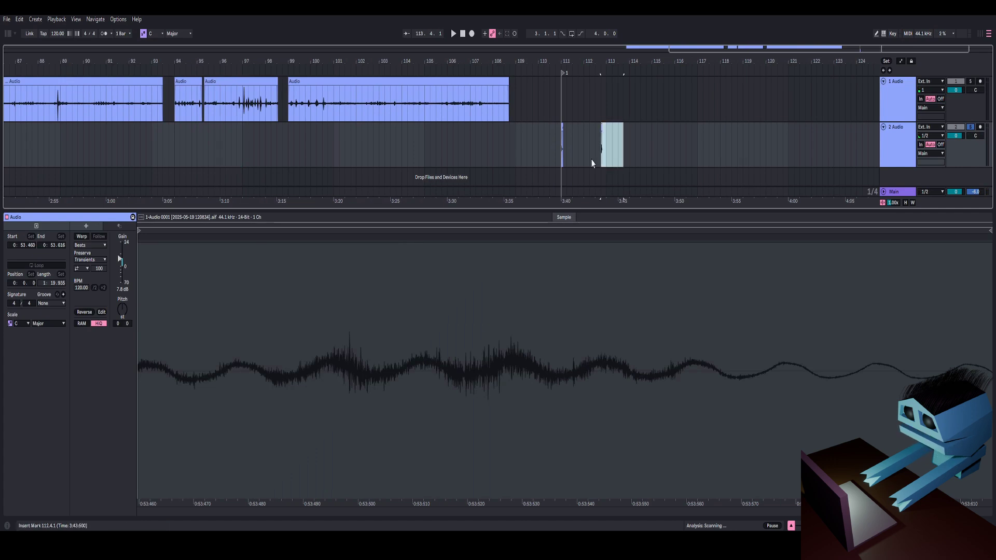
# Add a locator at bar 113 and name the two hit locators Hat1 and Hat 2
pyautogui.rightClick(607, 72)
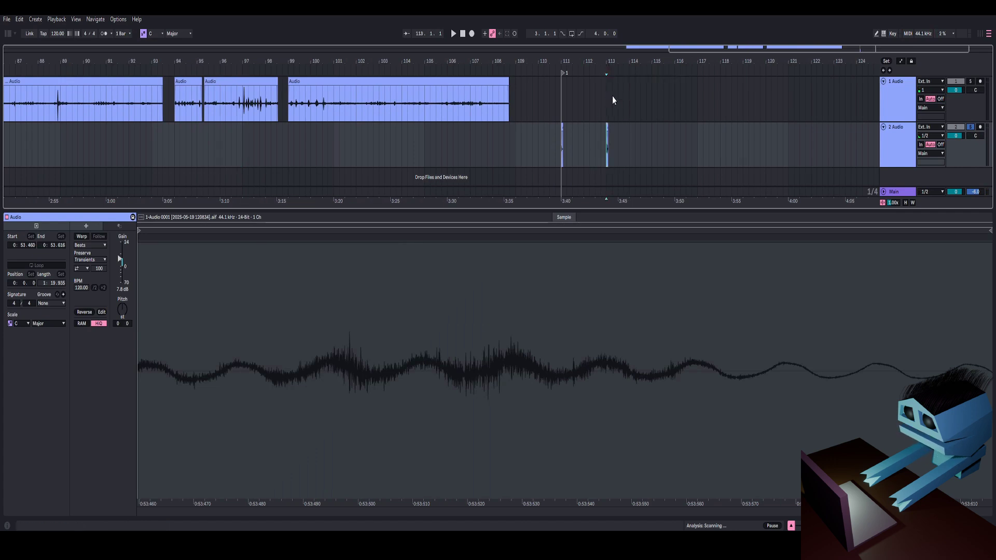
pyautogui.moveTo(592, 62); pyautogui.dragTo(351, 61)
pyautogui.click(302, 109)
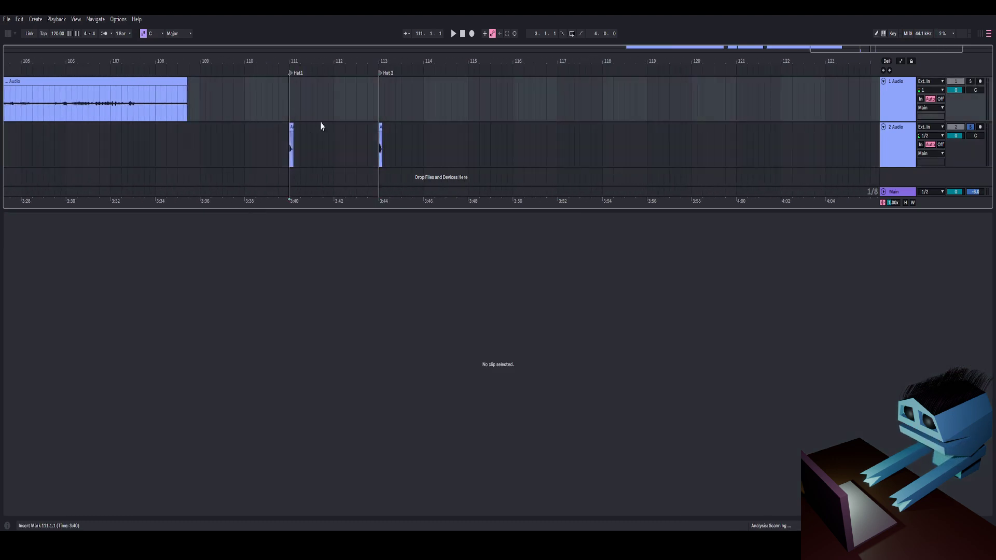
pyautogui.click(377, 147)
# Rename the locators at bars 111 and 113 as Percussion 1 and Percussion 2
pyautogui.rightClick(291, 73)
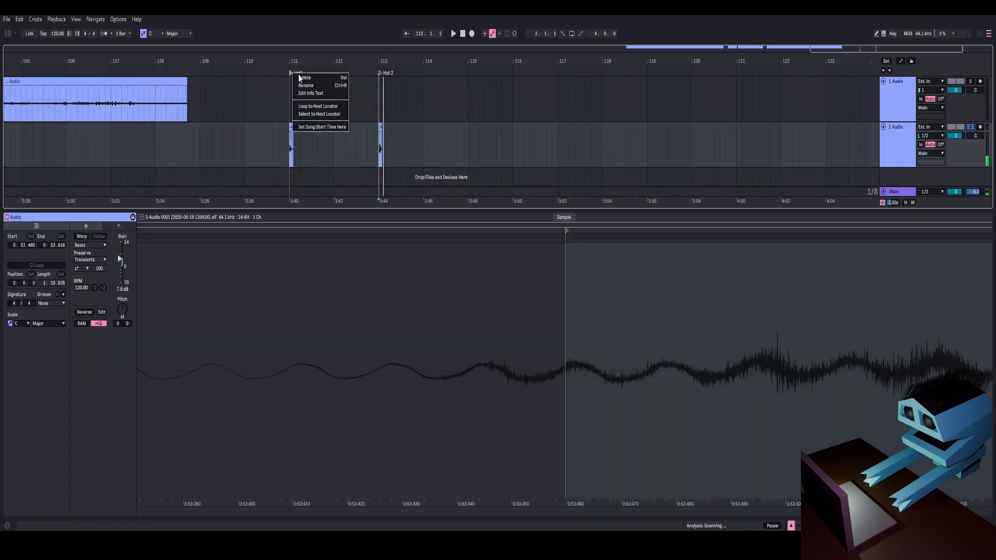
pyautogui.click(307, 85)
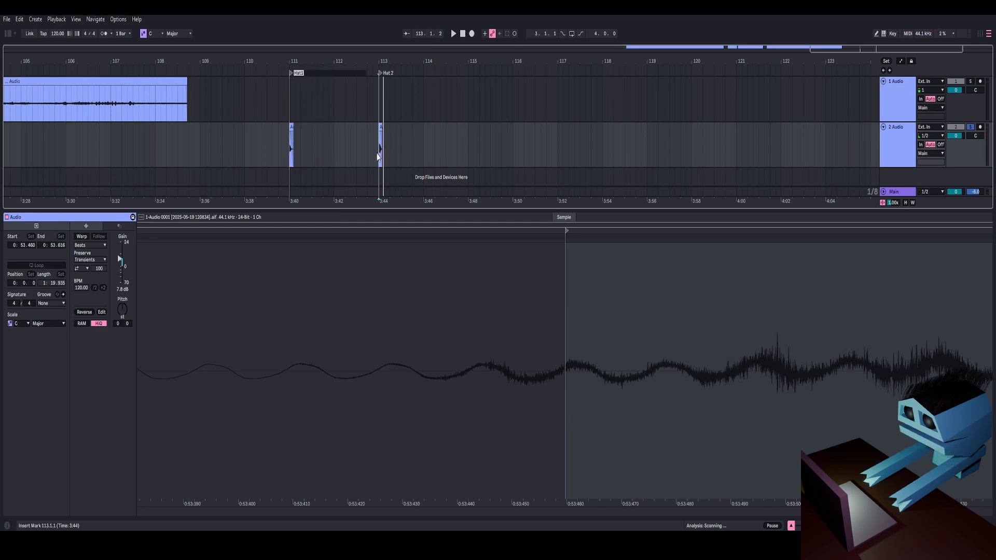
pyautogui.moveTo(384, 64); pyautogui.dragTo(366, 149)
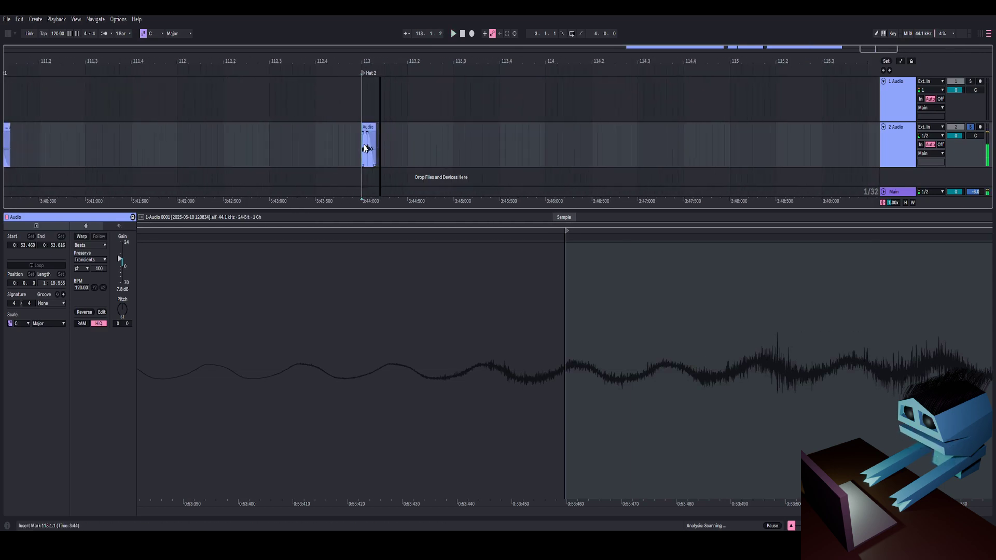
pyautogui.moveTo(360, 57); pyautogui.dragTo(381, 40)
pyautogui.rightClick(235, 72)
pyautogui.click(243, 86)
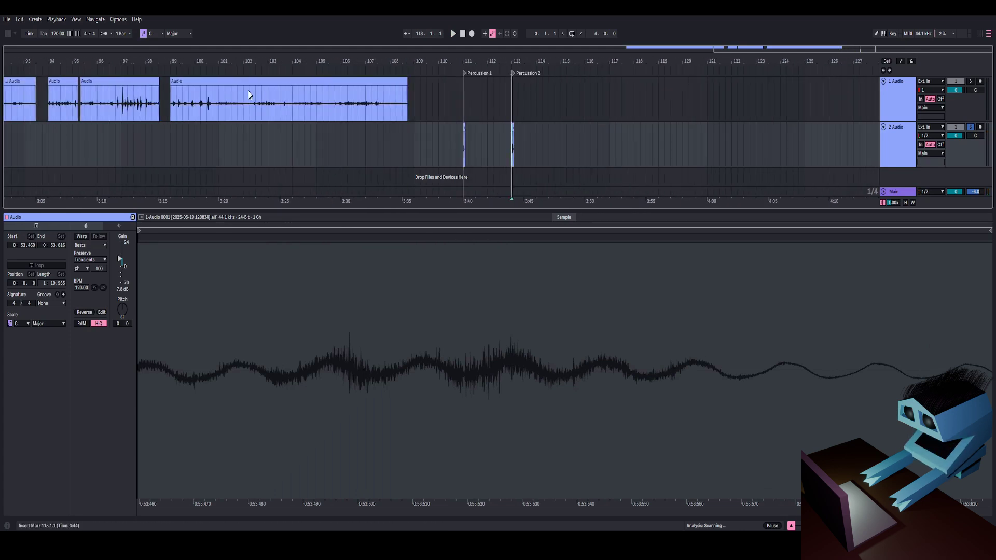
# Audition the recording on track 1 around bars 97 and 99, turning off the solo on track 2
pyautogui.click(242, 83)
pyautogui.press('space')
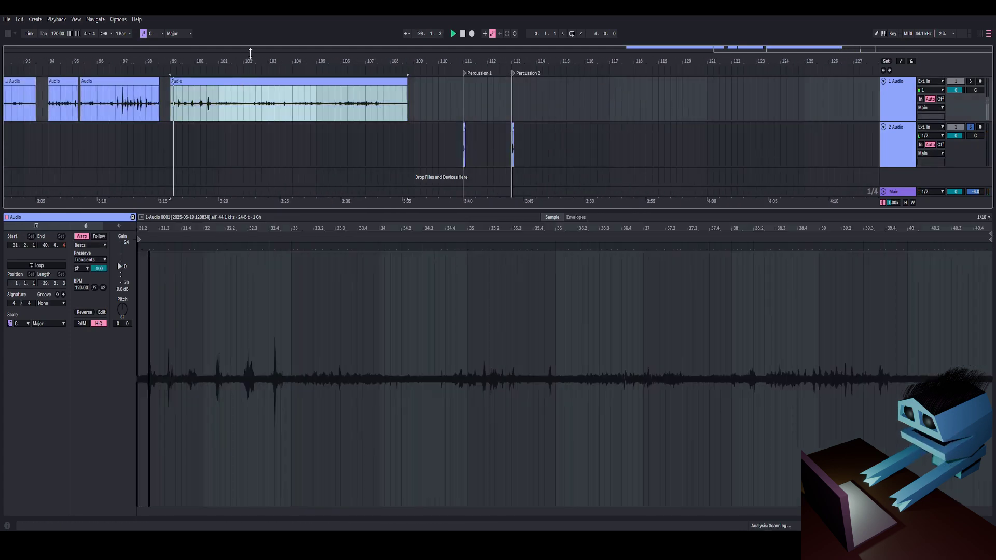
pyautogui.press('space')
pyautogui.press('space')
pyautogui.moveTo(249, 56); pyautogui.dragTo(402, 62)
pyautogui.click(220, 110)
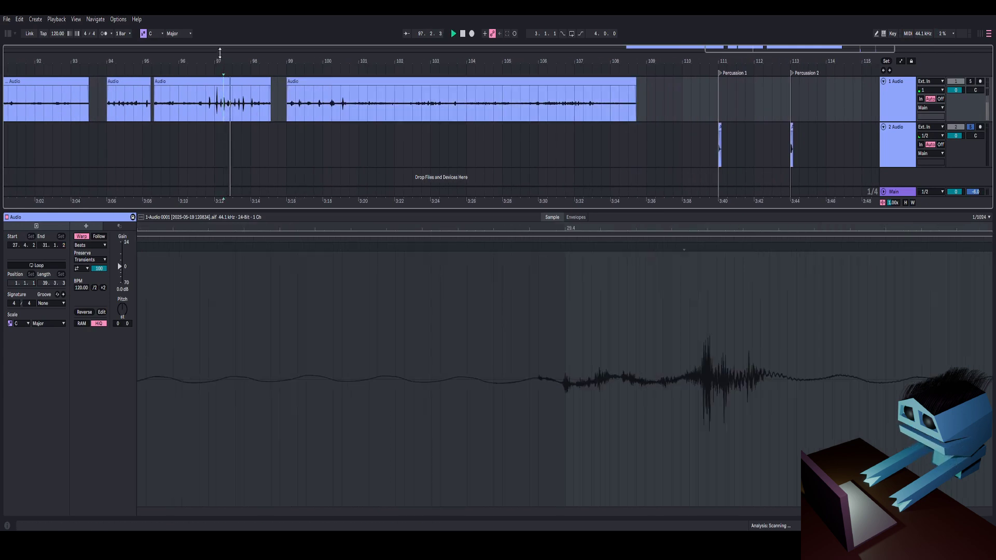
pyautogui.click(970, 128)
pyautogui.press('space')
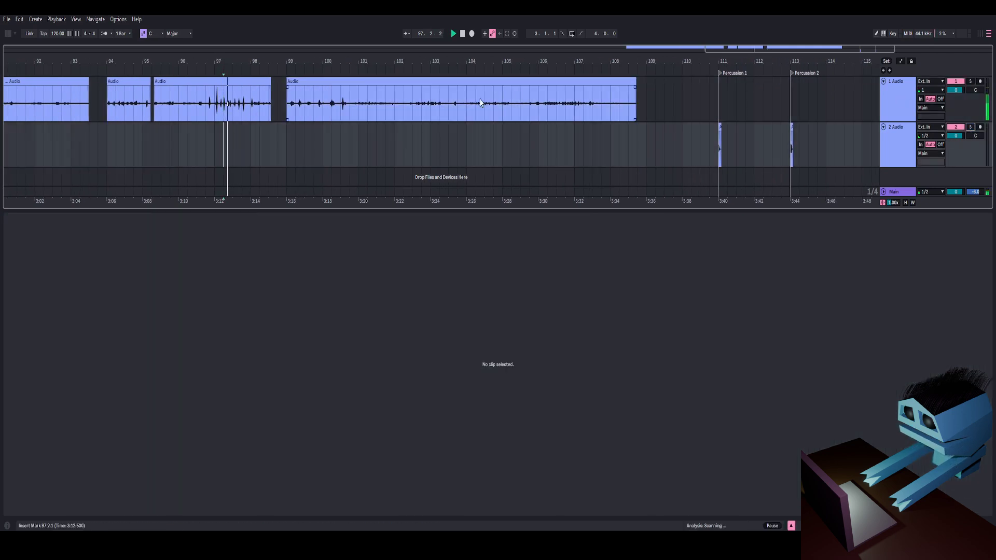
pyautogui.press('space')
# Audition the last clip on track 1 from several spots between bars 102 and 107
pyautogui.click(564, 110)
pyautogui.press('space')
pyautogui.press('space')
pyautogui.press('space')
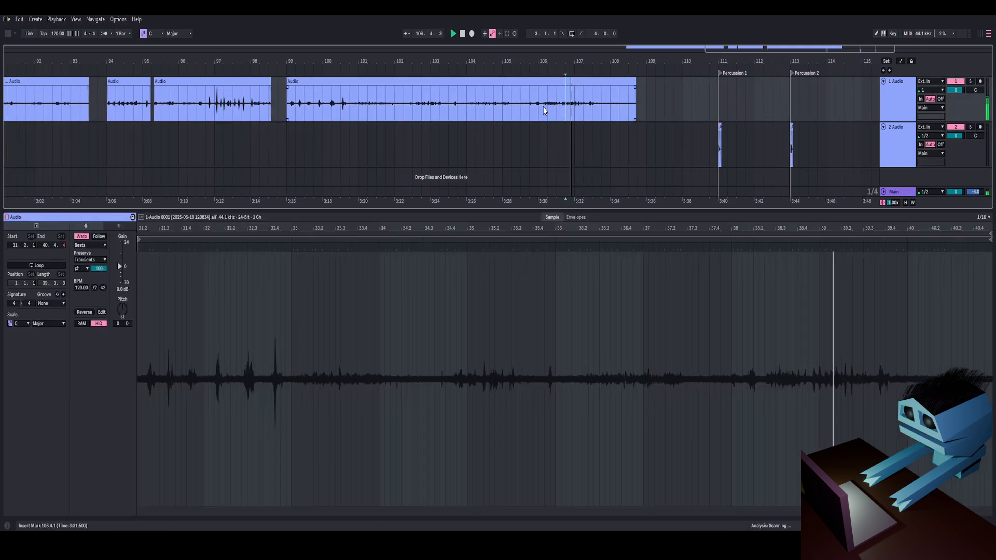
pyautogui.click(542, 107)
pyautogui.press('space')
pyautogui.press('space')
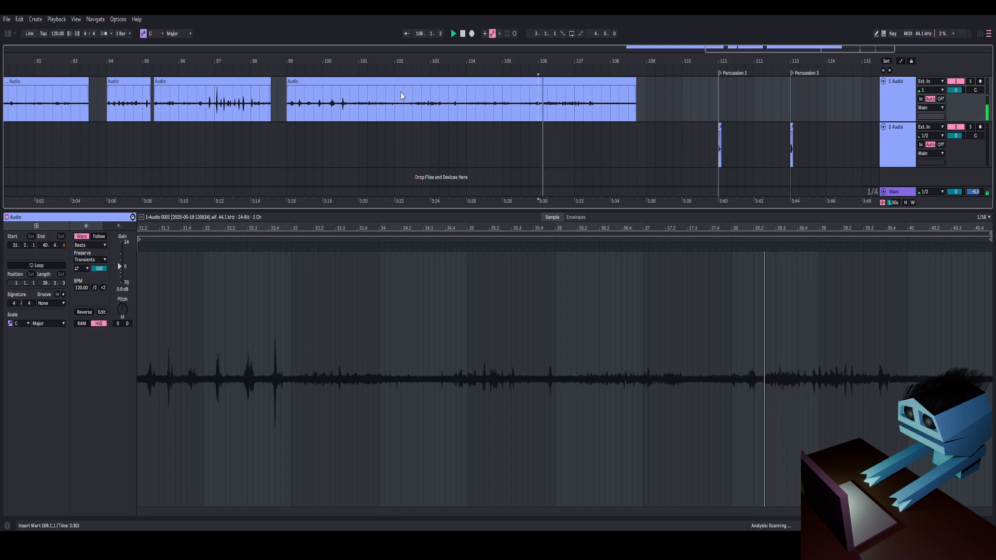
pyautogui.click(416, 106)
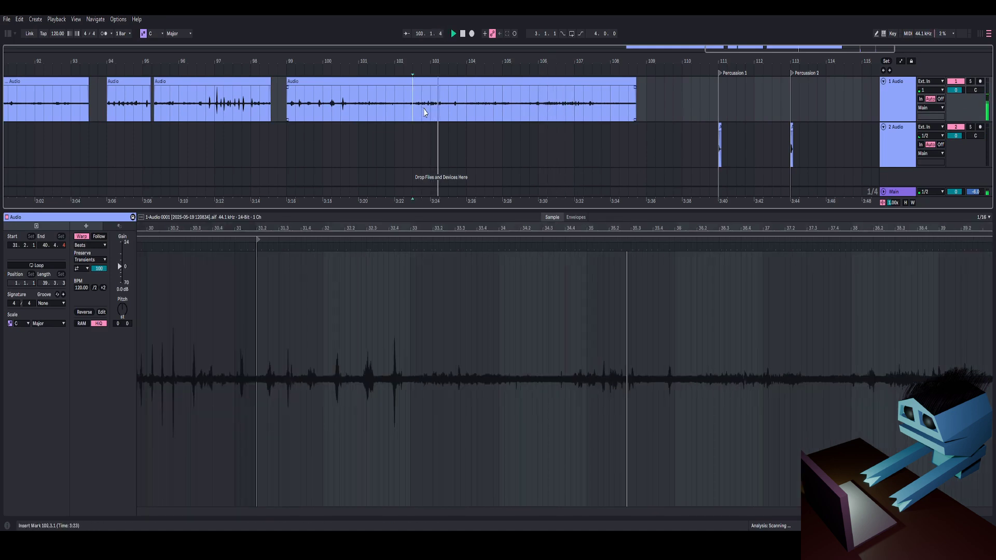
# Listen around bar 103 on track 1 and split the section from 102.4.1 to 103.2.1 into its own clip
pyautogui.click(422, 109)
pyautogui.press('space')
pyautogui.press('space')
pyautogui.moveTo(436, 61); pyautogui.dragTo(432, 83)
pyautogui.press('space')
pyautogui.press('space')
# Rename the split clip near bar 103 on track 1 as 1
pyautogui.click(432, 83)
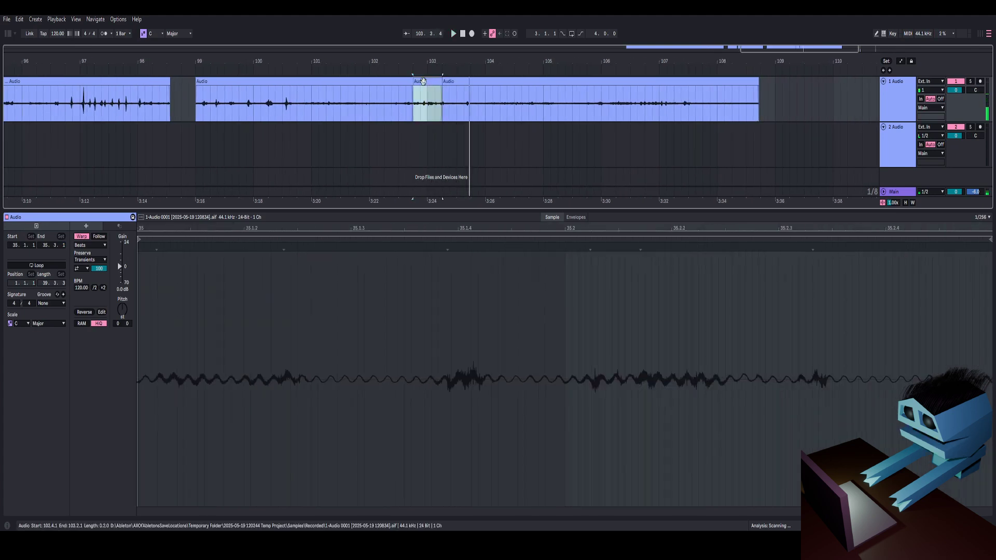
pyautogui.rightClick(424, 82)
pyautogui.click(436, 141)
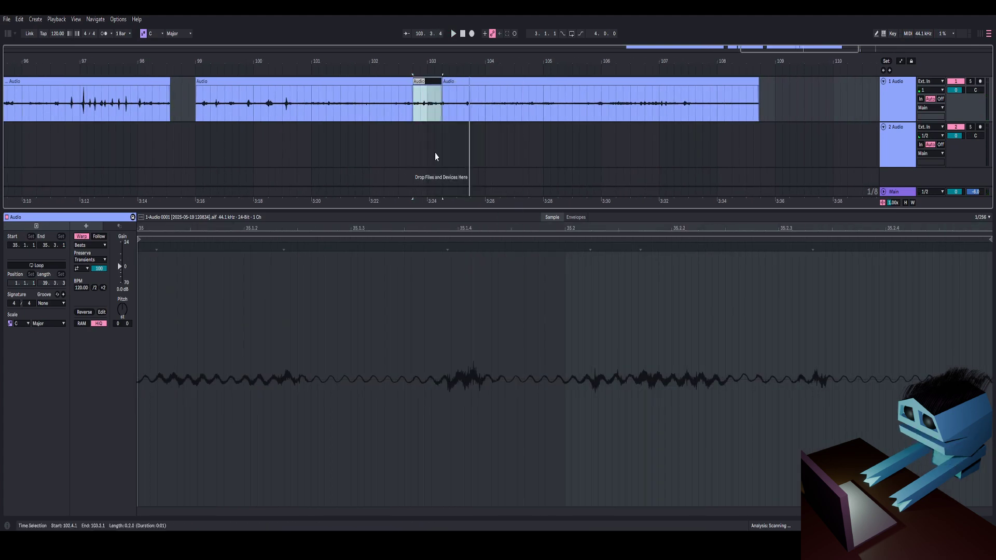
pyautogui.write('1')
pyautogui.press('Return')
# Audition the earlier part of track 1 around bar 90.4 for another usable sound
pyautogui.moveTo(432, 59); pyautogui.dragTo(509, 30)
pyautogui.press('space')
pyautogui.press('space')
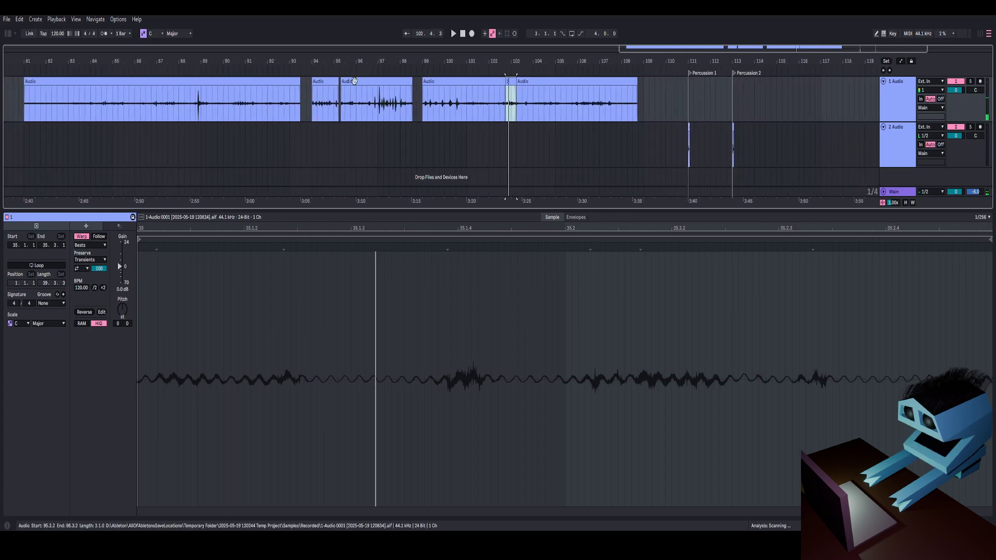
pyautogui.click(194, 108)
pyautogui.click(151, 104)
pyautogui.press('space')
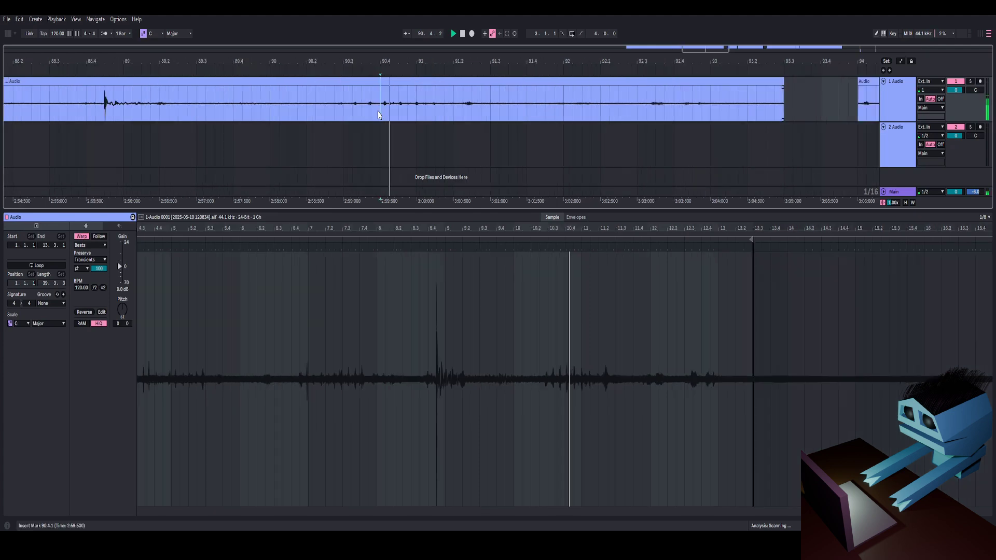
pyautogui.press('space')
pyautogui.press('space')
pyautogui.press('space')
# Move the short sound from 90.4.1 to 90.4.2 onto track 2 and audition it with track 2 soloed
pyautogui.moveTo(381, 109); pyautogui.dragTo(386, 136)
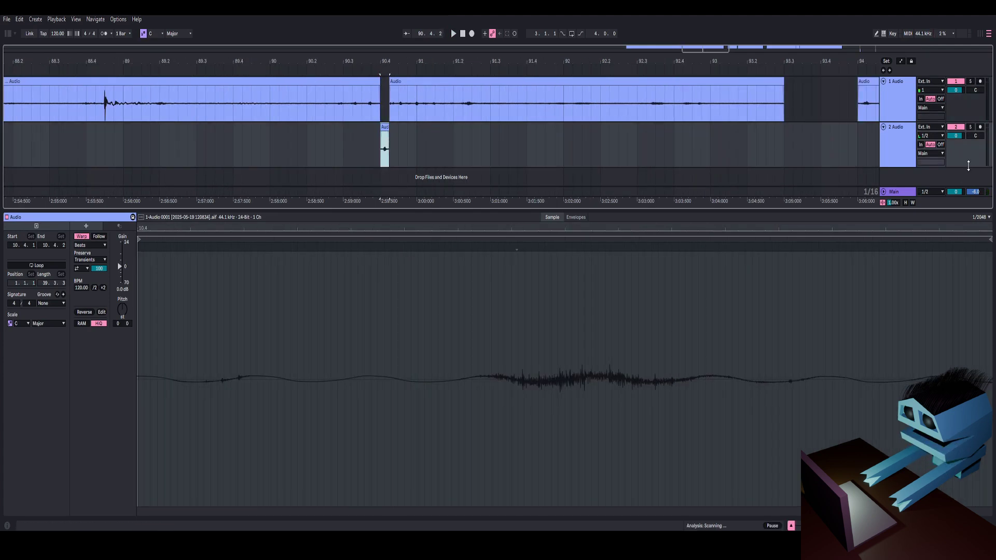
pyautogui.press('space')
pyautogui.press('space')
pyautogui.press('space')
pyautogui.press('space')
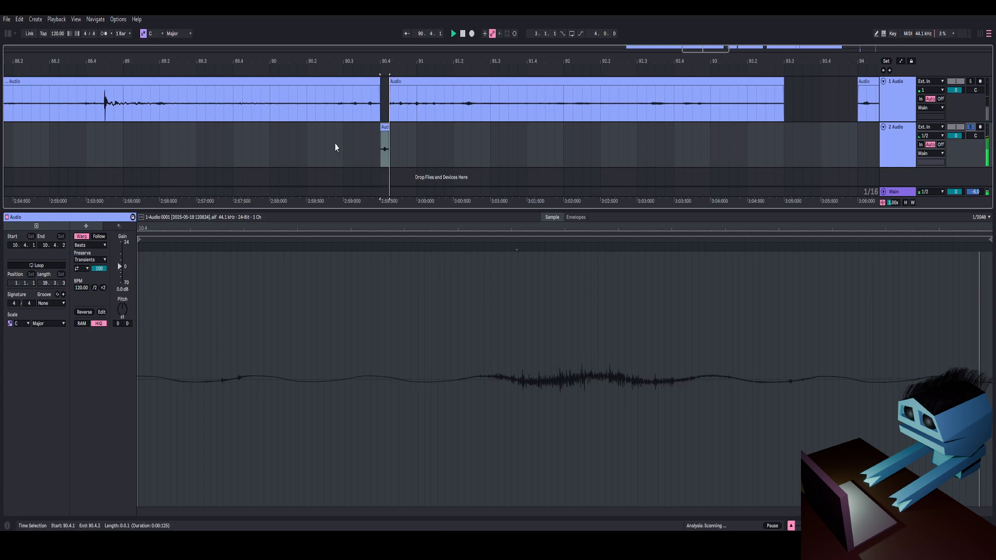
pyautogui.press('space')
# Set the extracted clip's gain to 9.2 dB, turn off Warp and transpose it down 4 semitones while auditioning
pyautogui.moveTo(114, 270); pyautogui.dragTo(114, 260)
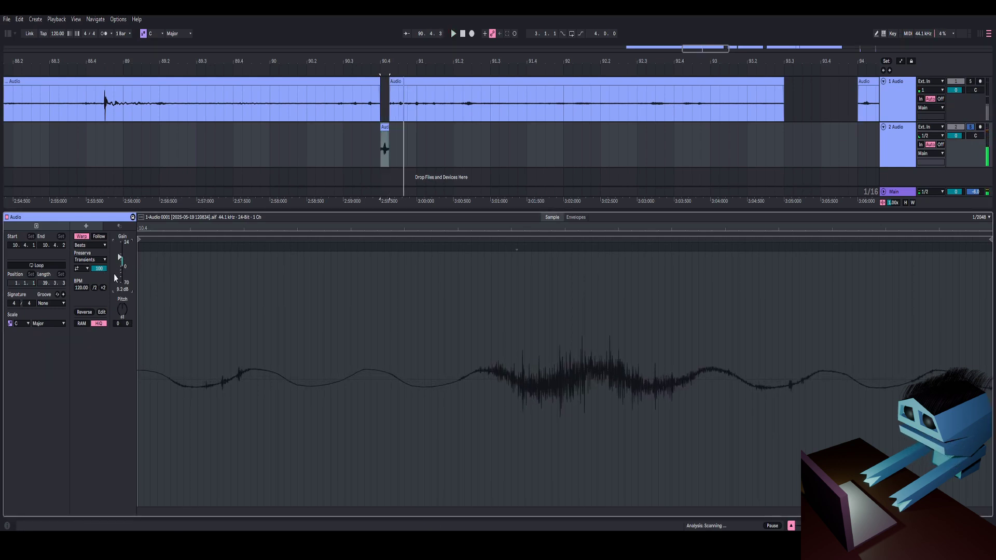
pyautogui.click(88, 238)
pyautogui.press('space')
pyautogui.moveTo(122, 312)
pyautogui.mouseDown()
pyautogui.moveTo(123, 303)
pyautogui.moveTo(123, 323)
pyautogui.moveTo(123, 304)
pyautogui.mouseUp()
pyautogui.press('space')
pyautogui.press('space')
pyautogui.press('space')
pyautogui.press('space')
pyautogui.press('space')
pyautogui.press('space')
pyautogui.press('space')
pyautogui.press('space')
pyautogui.press('space')
pyautogui.press('Delete')
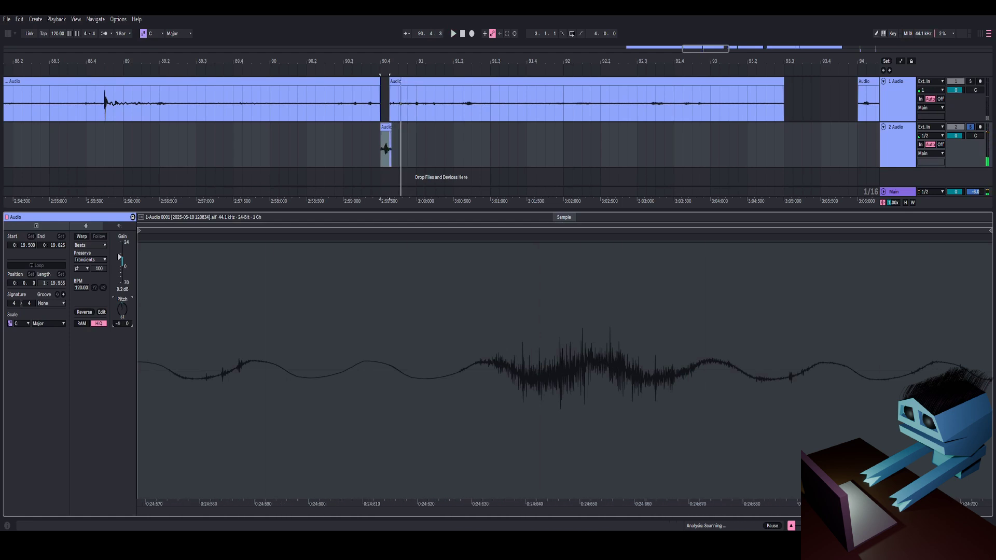
pyautogui.press('space')
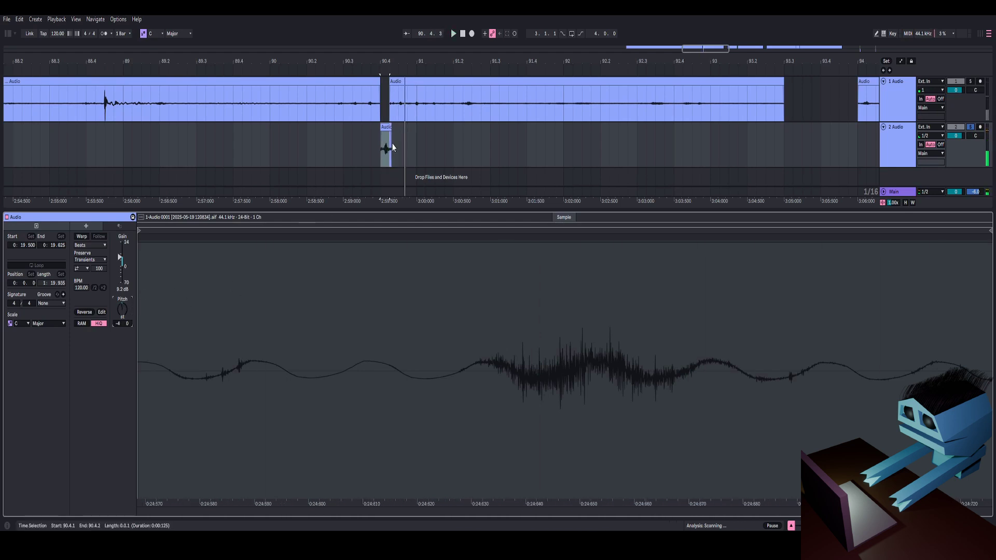
# Trim the lead-in of the clip at 90.4.1 by setting its sample start to 0:19.538, and select the shortened clip
pyautogui.moveTo(390, 61); pyautogui.dragTo(373, 148)
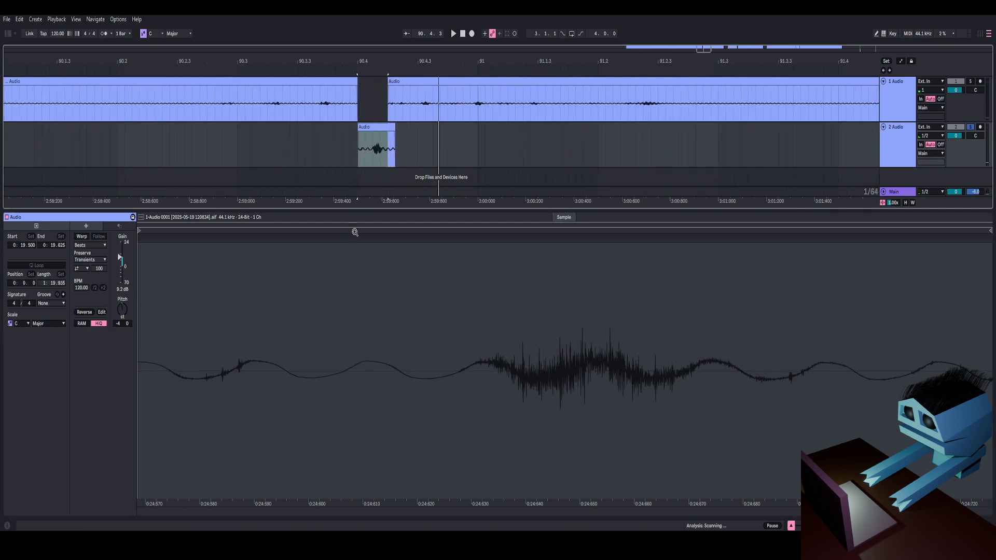
pyautogui.moveTo(354, 231); pyautogui.dragTo(354, 197)
pyautogui.moveTo(318, 231)
pyautogui.mouseDown()
pyautogui.moveTo(370, 251)
pyautogui.moveTo(323, 257)
pyautogui.mouseUp()
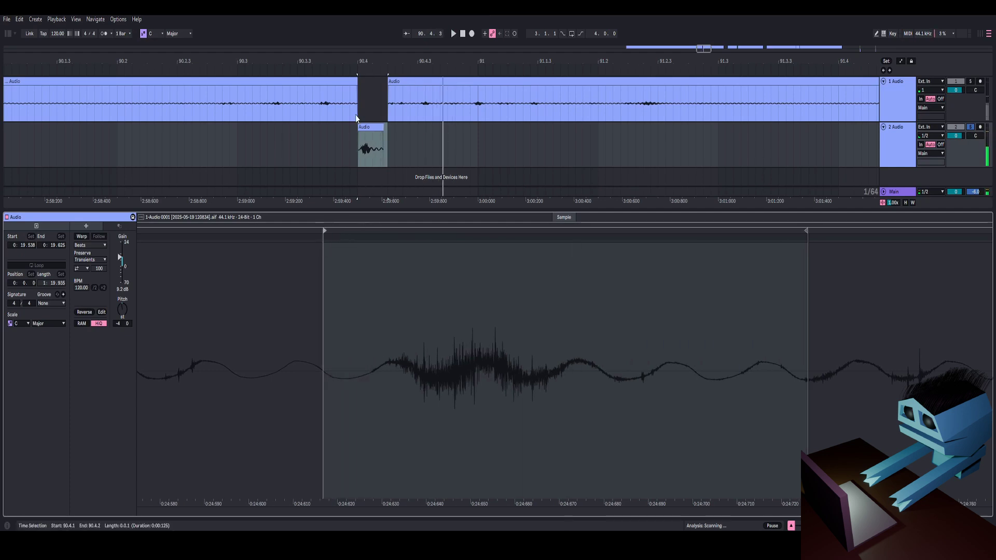
pyautogui.moveTo(386, 127); pyautogui.dragTo(380, 127)
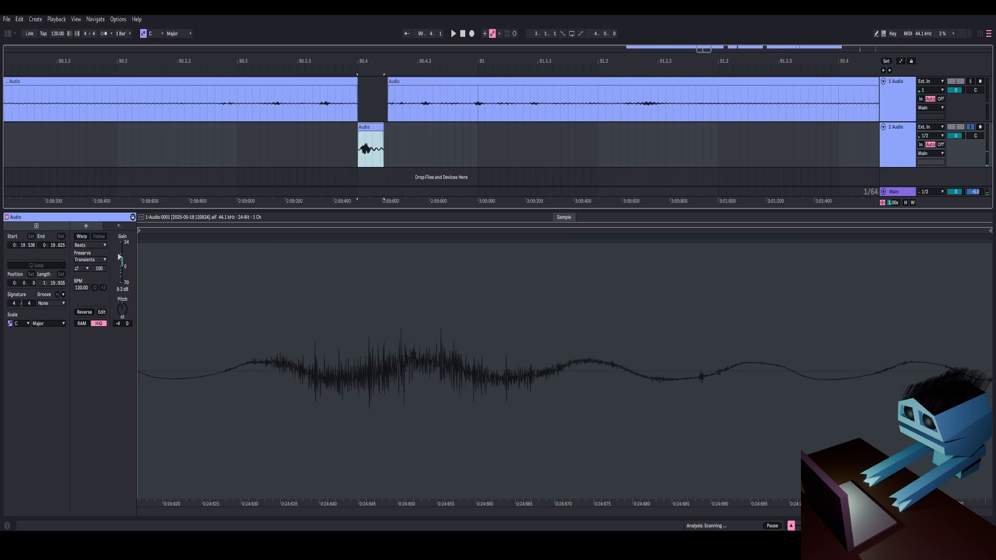
# Move the shaped sound from 90.4.1 along track 2 to bar 115, beyond the Percussion 2 locator
pyautogui.moveTo(363, 61); pyautogui.dragTo(330, 26)
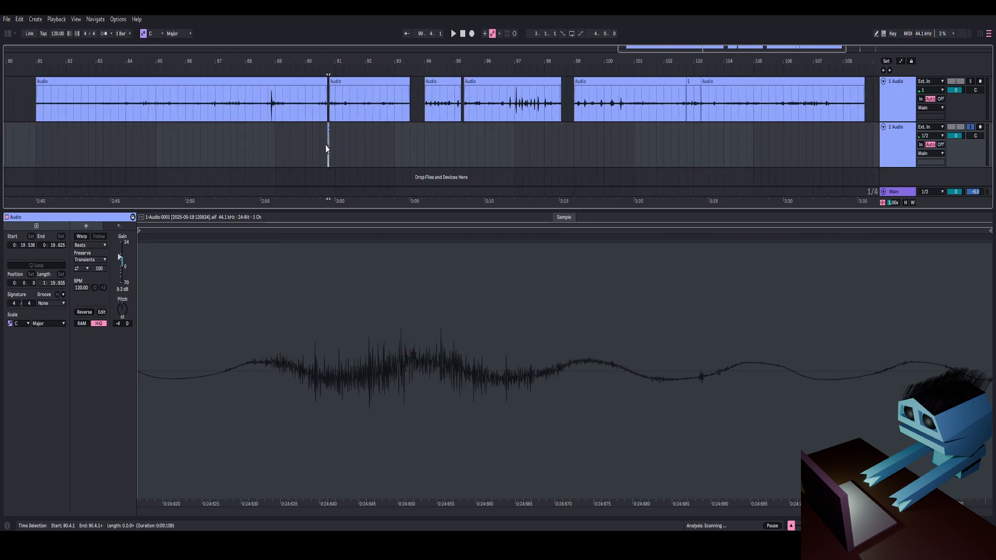
pyautogui.moveTo(326, 148); pyautogui.dragTo(574, 148)
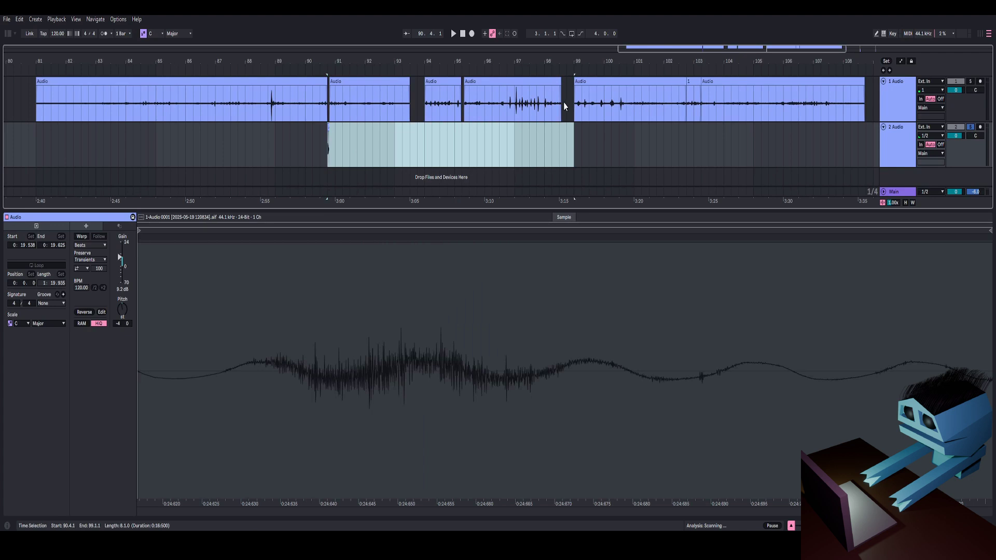
pyautogui.scroll(-8, 591, 98)
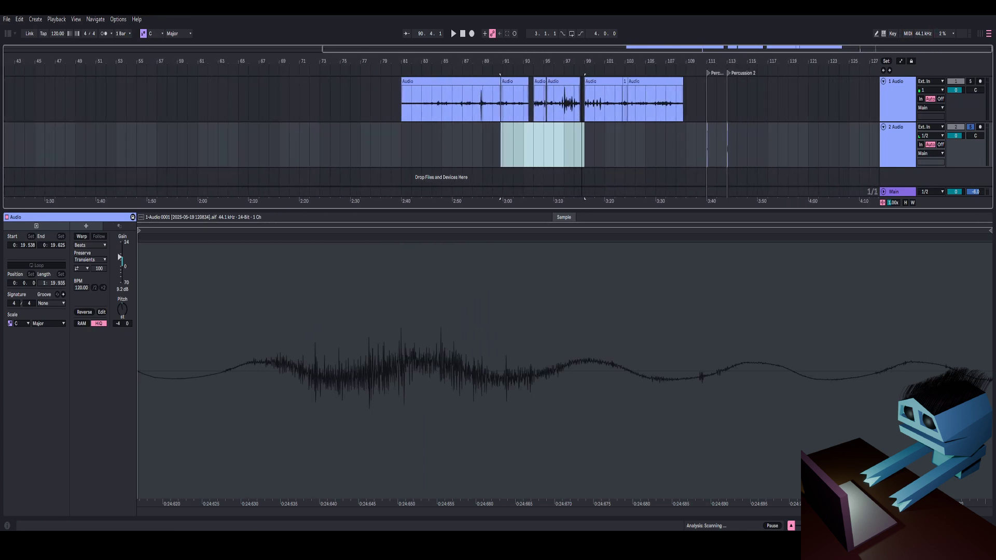
pyautogui.press('Right')
pyautogui.press('Right')
pyautogui.press('Right')
pyautogui.press('Right')
pyautogui.press('Right')
pyautogui.press('Right')
pyautogui.press('Right')
pyautogui.press('Right')
pyautogui.press('Right')
pyautogui.press('Right')
pyautogui.press('Right')
pyautogui.press('Right')
pyautogui.press('Right')
pyautogui.press('Right')
pyautogui.press('Right')
pyautogui.press('Right')
pyautogui.press('Right')
pyautogui.press('Right')
pyautogui.press('Right')
pyautogui.press('Right')
pyautogui.press('Left')
pyautogui.moveTo(765, 61); pyautogui.dragTo(653, 91)
pyautogui.press('+')
# Audition the three extracted hits on track 2 and mark the one at bar 115 with a locator named Percussion 3
pyautogui.click(439, 147)
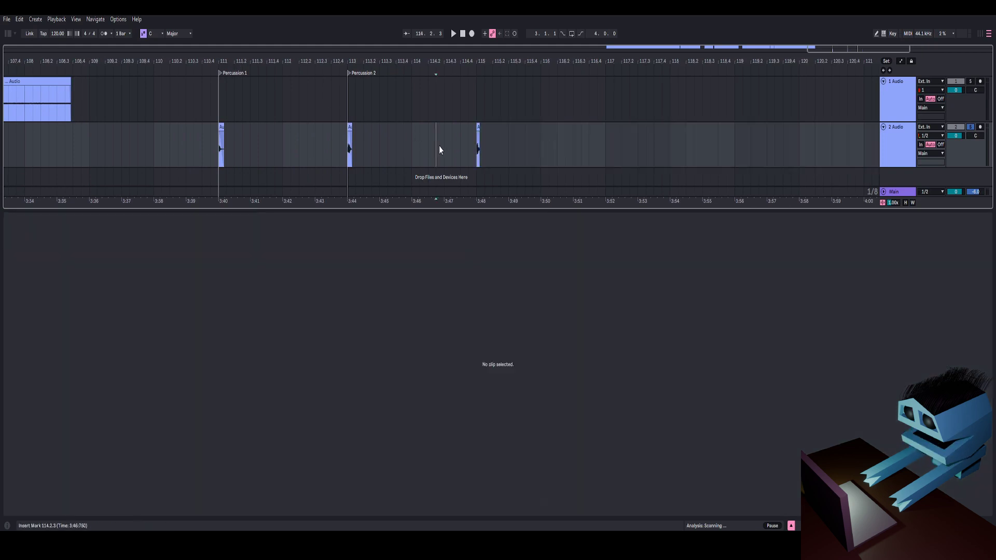
pyautogui.click(475, 153)
pyautogui.click(221, 155)
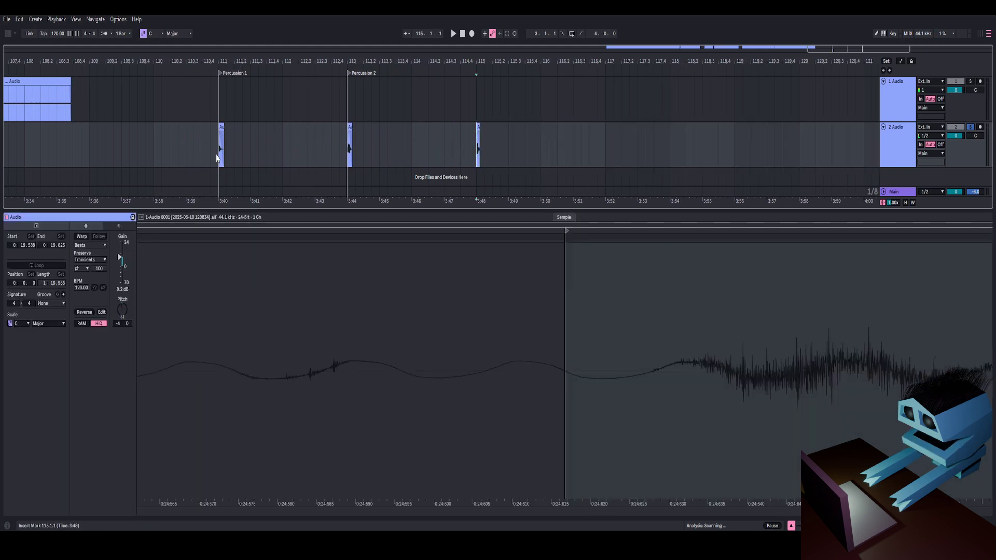
pyautogui.click(342, 145)
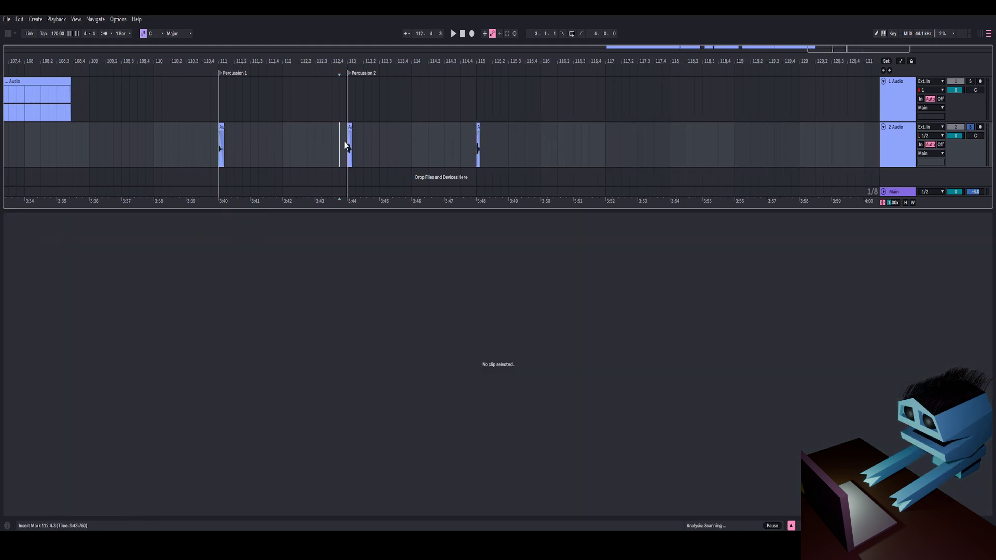
pyautogui.click(348, 144)
pyautogui.press('+')
pyautogui.click(521, 151)
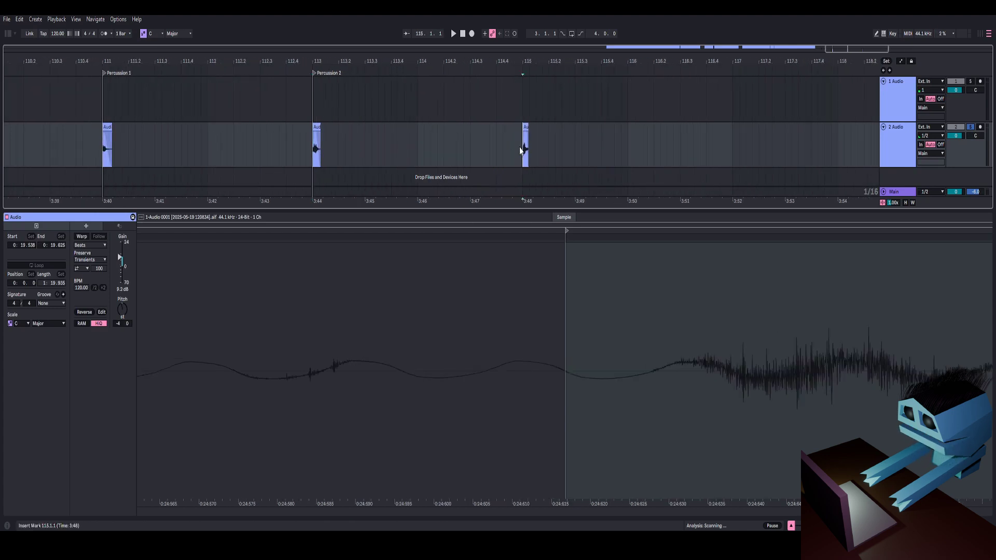
pyautogui.click(262, 146)
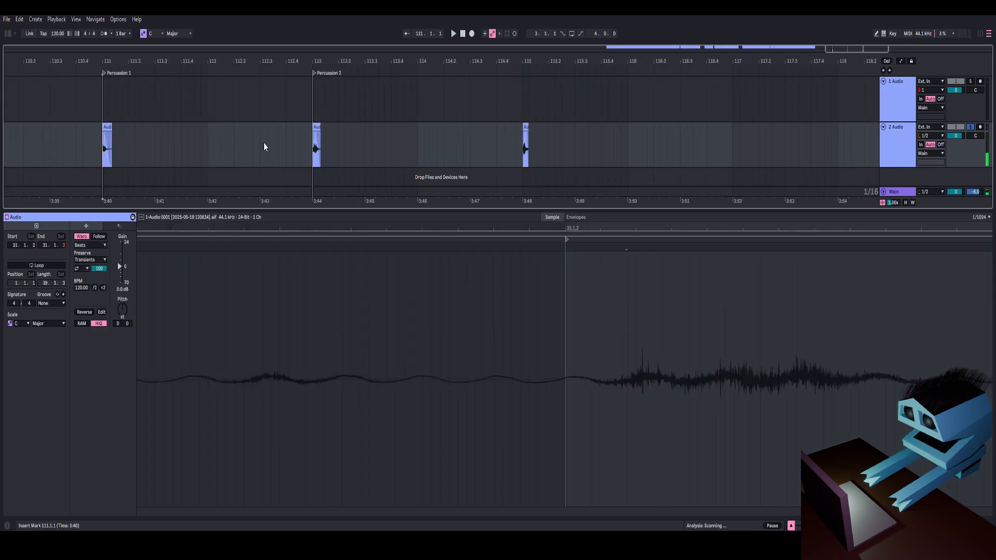
pyautogui.click(305, 151)
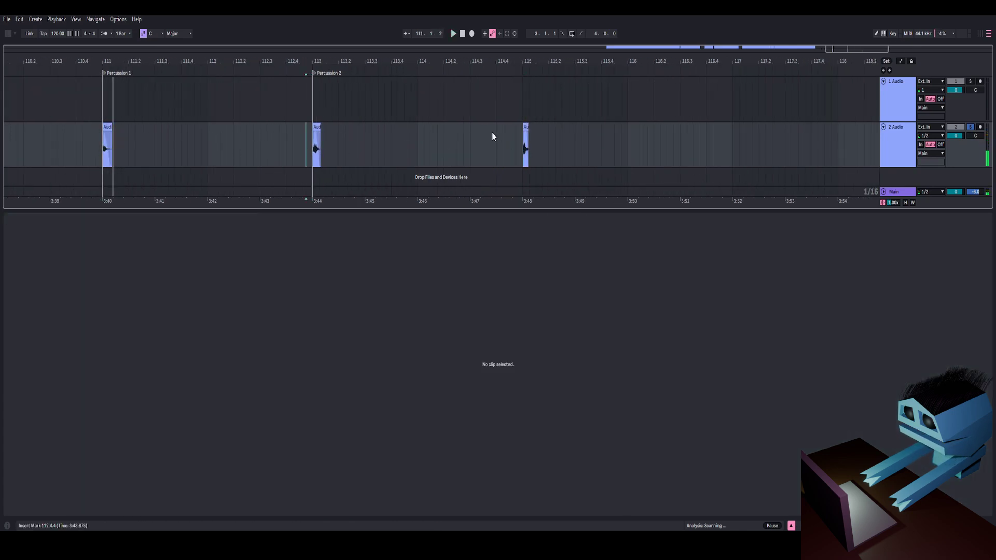
pyautogui.click(523, 71)
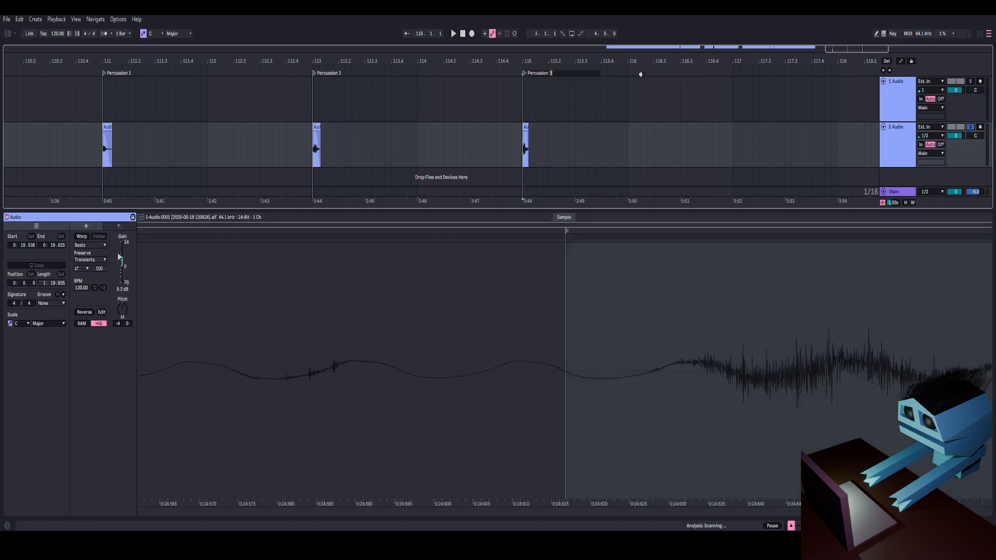
pyautogui.click(792, 526)
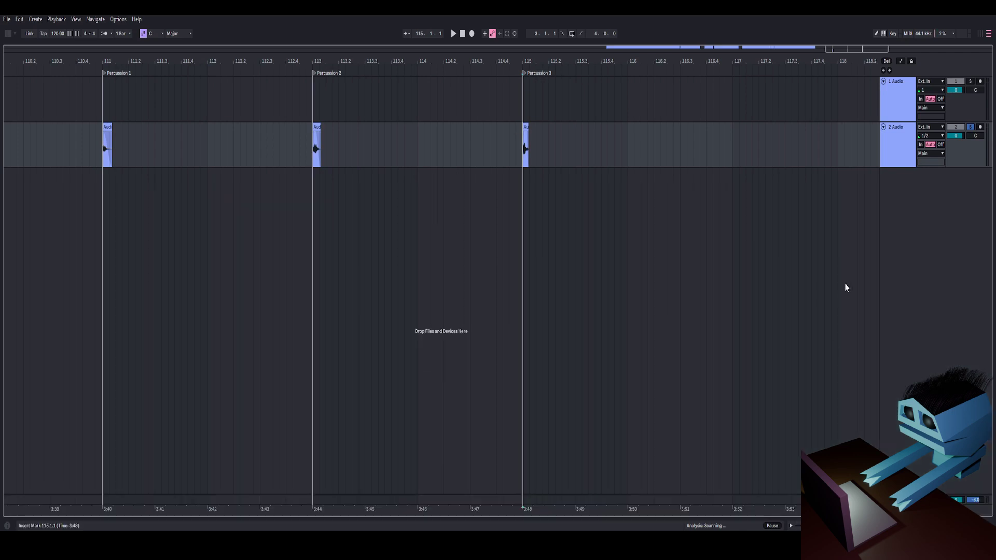
# Play the Percussion 3 hit several times and show track 2's effects chain
pyautogui.press('space')
pyautogui.press('space')
pyautogui.press('space')
pyautogui.press('space')
pyautogui.click(888, 526)
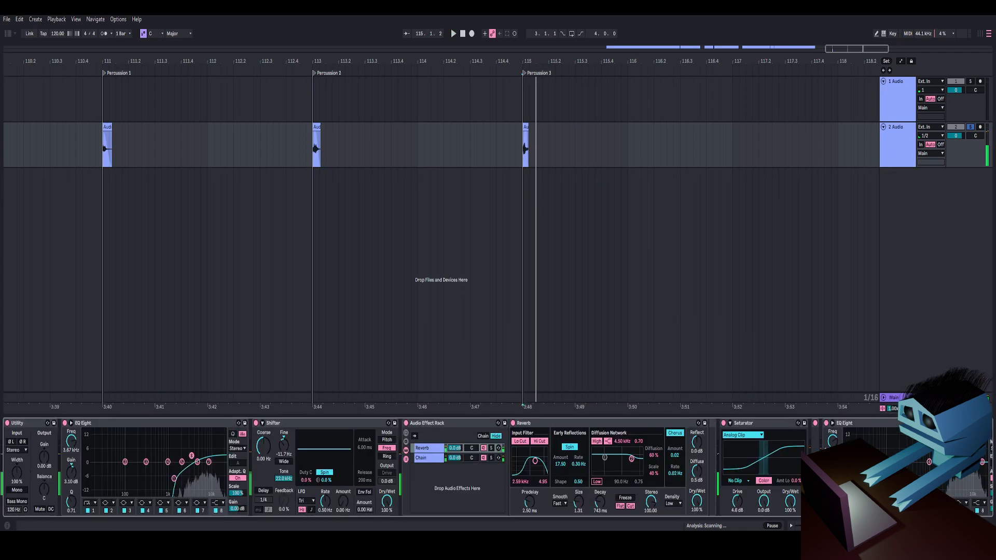
pyautogui.press('space')
pyautogui.press('space')
pyautogui.press('space')
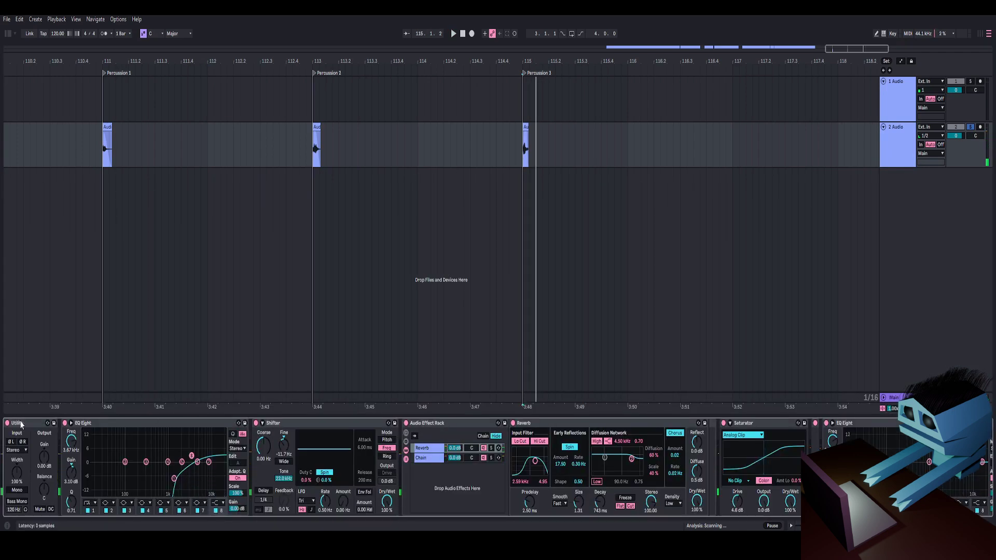
# Collapse every device after Utility in track 2's chain: the EQ Eights, Shifter, Audio Effect Rack and Saturator
pyautogui.doubleClick(102, 422)
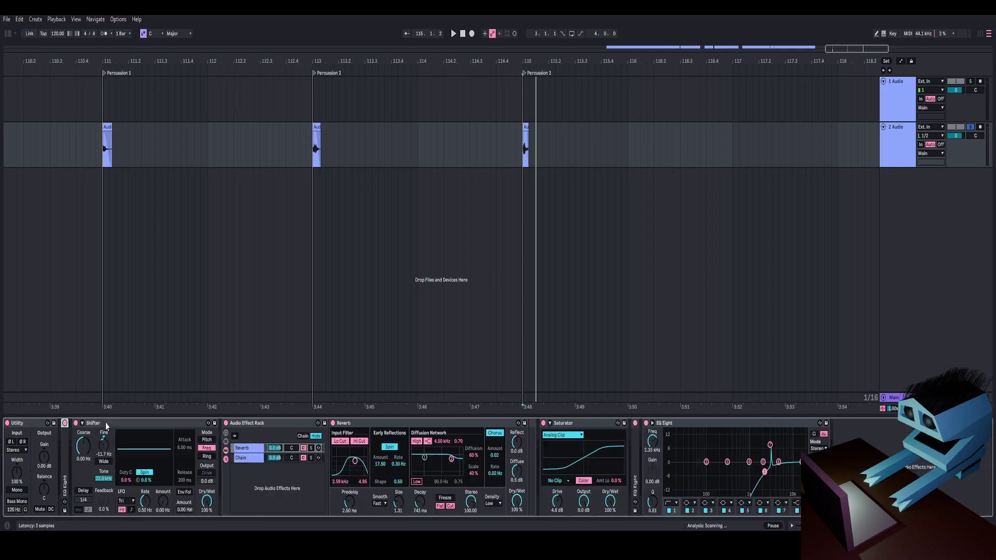
pyautogui.doubleClick(107, 422)
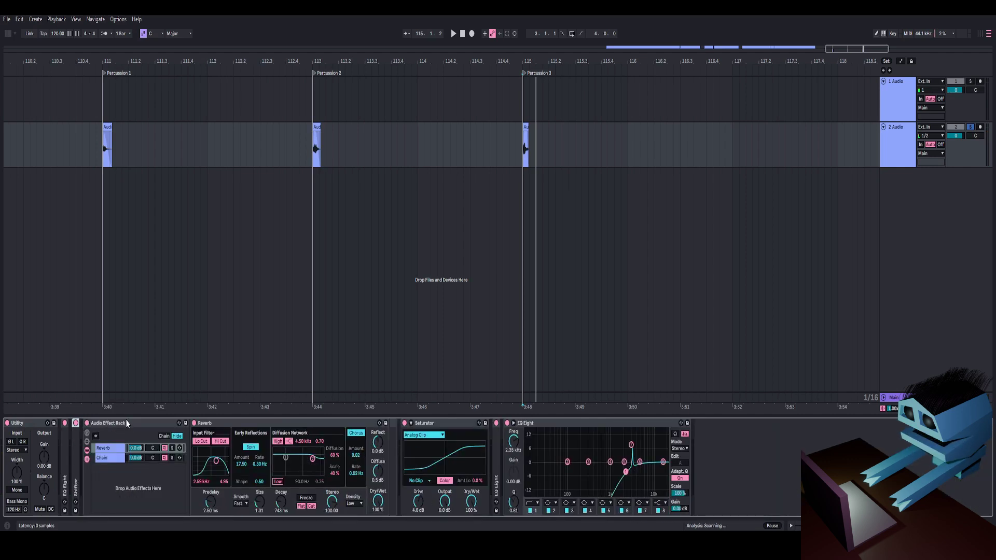
pyautogui.doubleClick(127, 423)
pyautogui.doubleClick(119, 422)
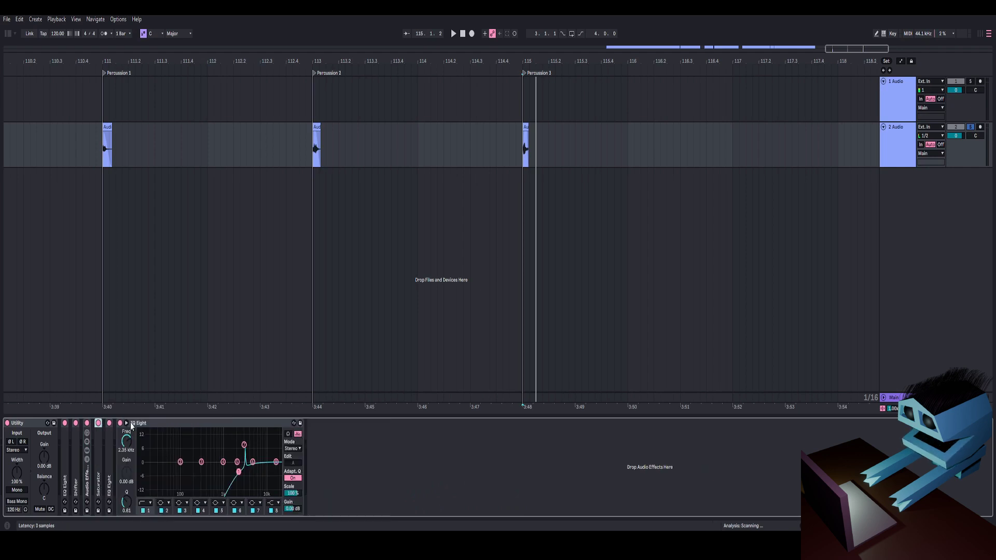
pyautogui.doubleClick(109, 445)
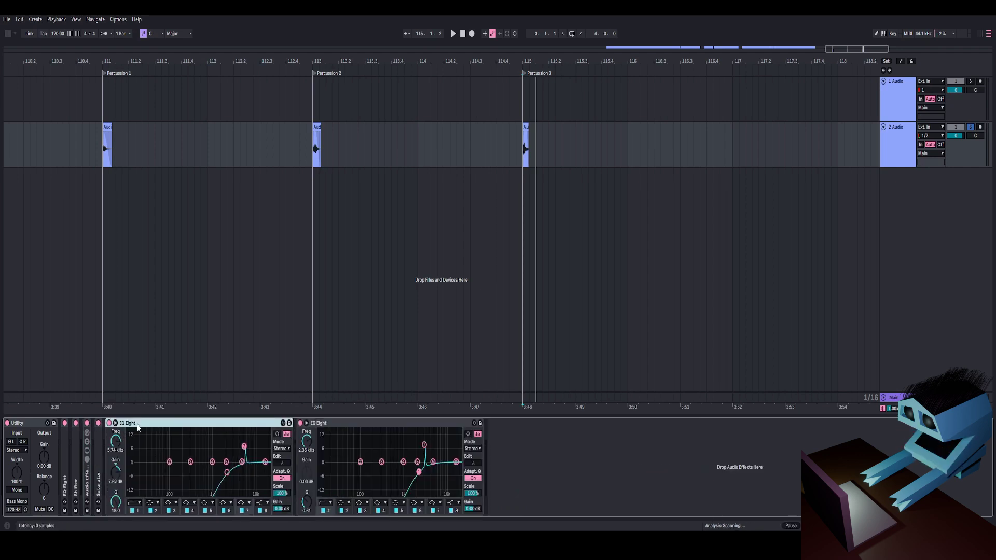
pyautogui.doubleClick(141, 423)
pyautogui.click(142, 423)
pyautogui.doubleClick(144, 424)
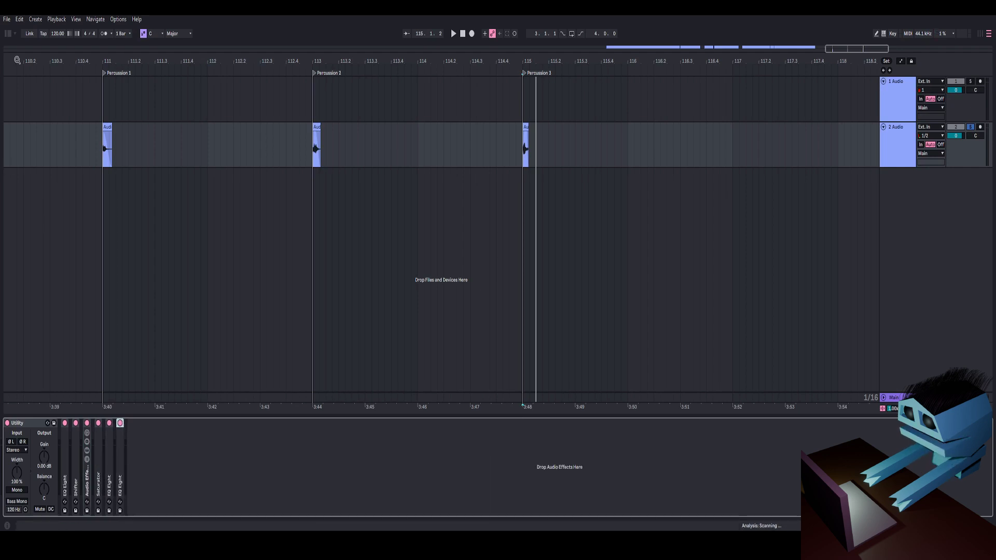
# Add a Limiter at the end of track 2's chain with 5.0 dB input gain and a 0.0 dB ceiling
pyautogui.click(9, 34)
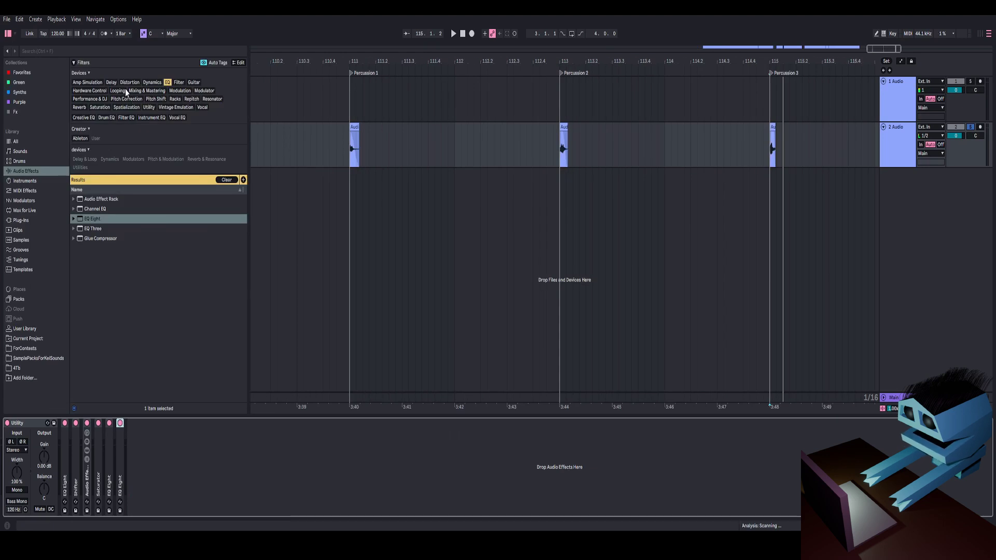
pyautogui.click(152, 82)
pyautogui.doubleClick(91, 237)
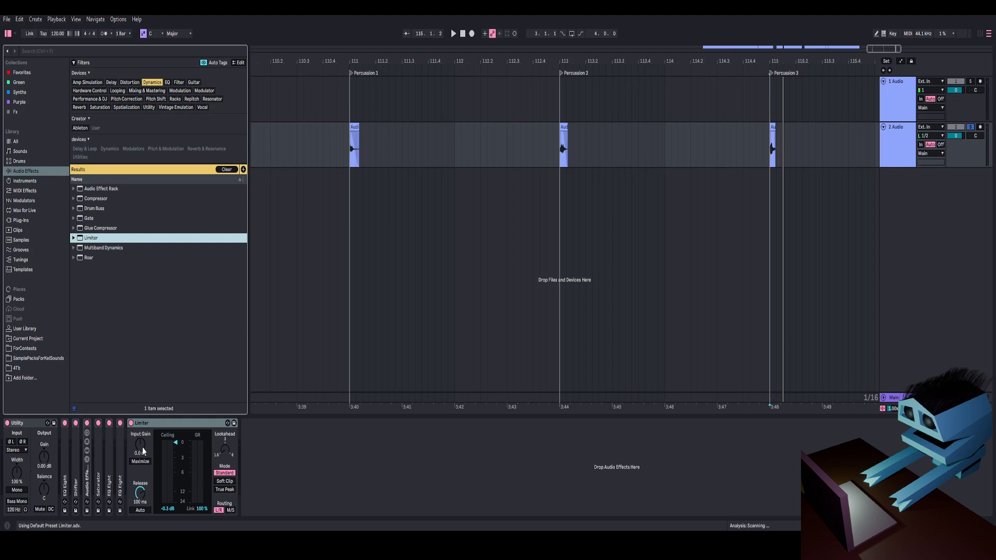
pyautogui.moveTo(142, 447); pyautogui.dragTo(140, 442)
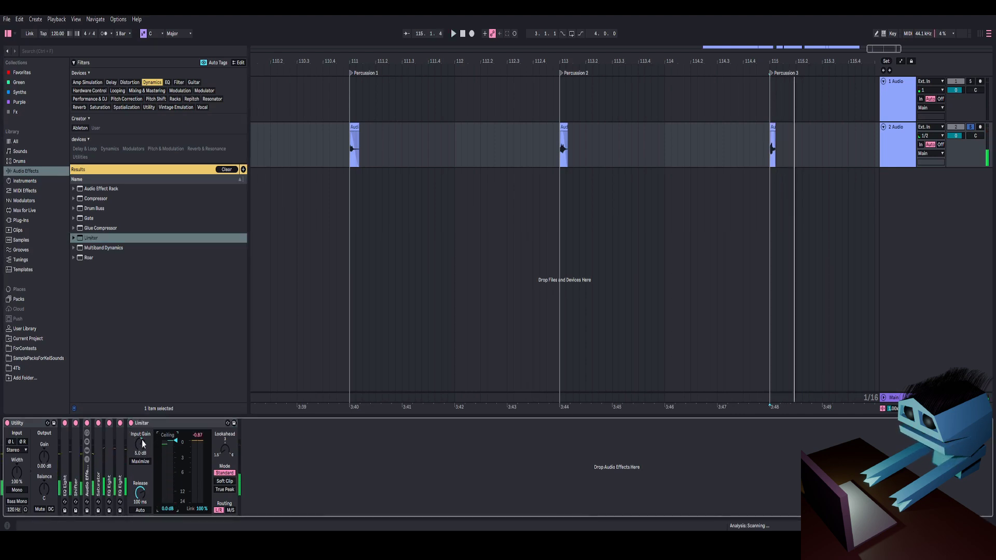
# Audition the Percussion 3 hit through the new Limiter
pyautogui.moveTo(711, 59); pyautogui.dragTo(590, 52)
pyautogui.press('space')
pyautogui.press('space')
pyautogui.press('space')
pyautogui.press('space')
pyautogui.press('space')
pyautogui.press('space')
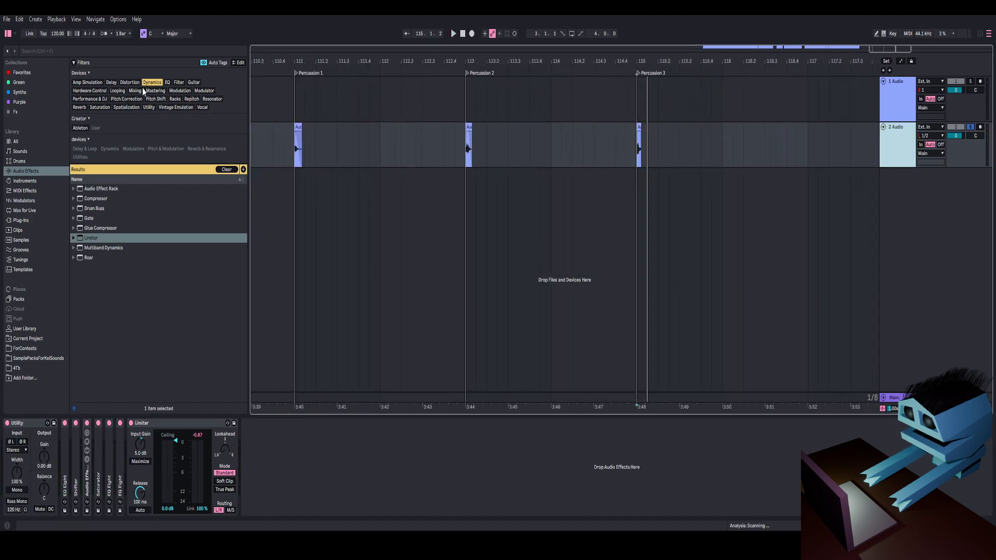
# Clear the Dynamics filter from the effects browser and audition the Percussion 1 and Percussion 2 hits through the Limiter
pyautogui.click(218, 170)
pyautogui.moveTo(315, 63); pyautogui.dragTo(316, 85)
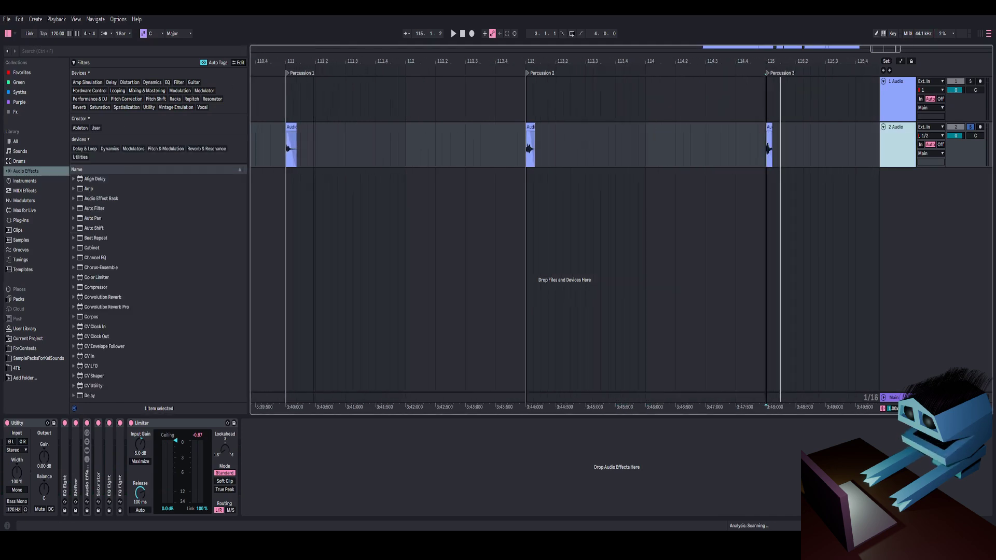
pyautogui.click(287, 154)
pyautogui.press('space')
pyautogui.press('space')
pyautogui.press('space')
pyautogui.press('space')
pyautogui.click(531, 162)
pyautogui.press('space')
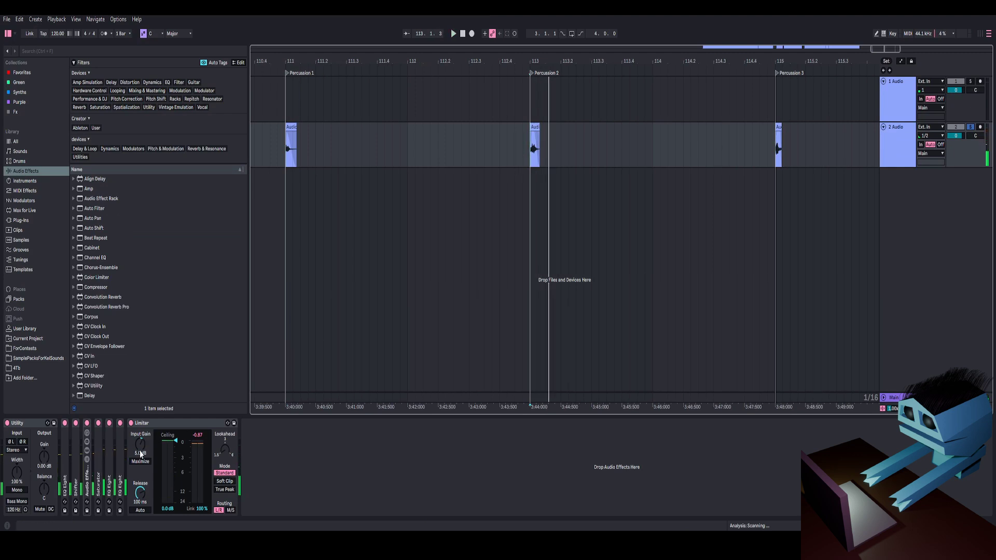
# Set the Limiter's input gain to 3.8 dB while auditioning the Percussion 2 hit
pyautogui.moveTo(139, 451); pyautogui.dragTo(139, 457)
pyautogui.press('space')
pyautogui.press('space')
pyautogui.press('space')
pyautogui.press('space')
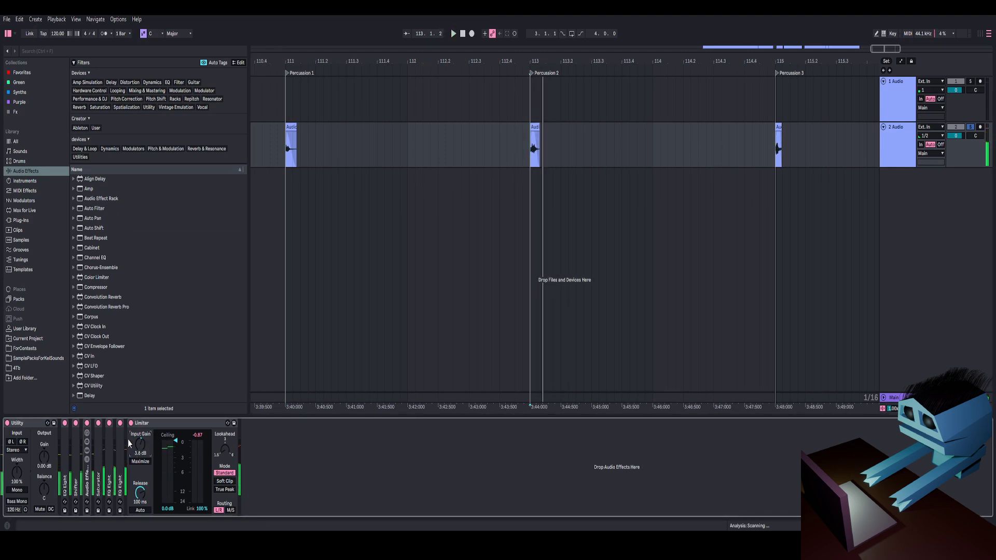
pyautogui.press('space')
# Audition the Percussion 3 hit and extend the end of its clip to 115.1.2
pyautogui.click(777, 149)
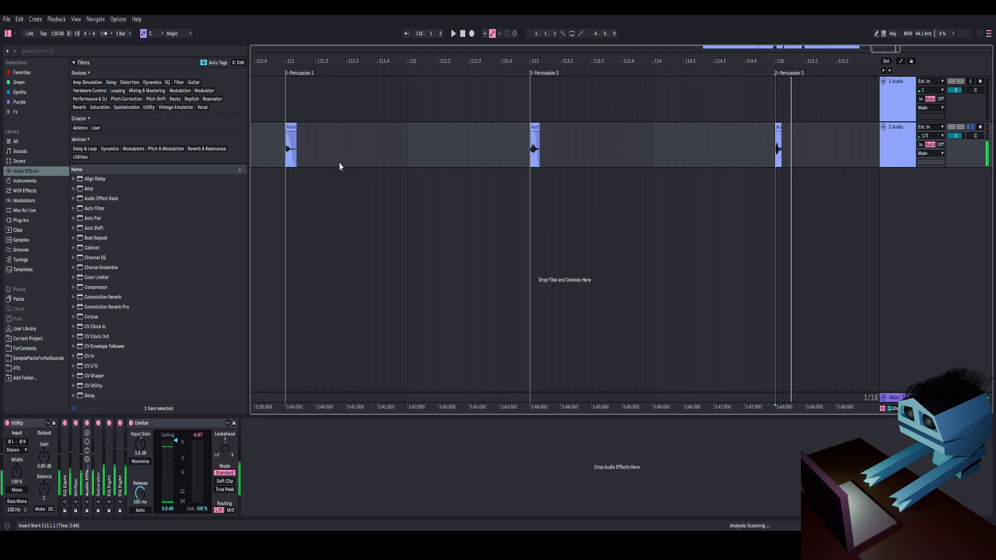
pyautogui.press('space')
pyautogui.press('space')
pyautogui.press('space')
pyautogui.press('space')
pyautogui.moveTo(781, 129); pyautogui.dragTo(782, 130)
pyautogui.press('space')
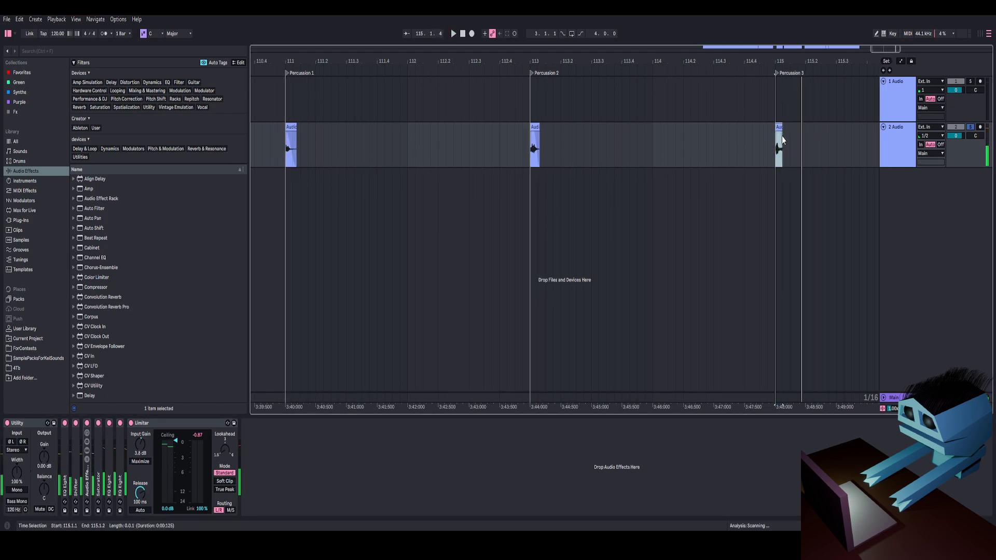
# Transpose the Percussion 3 clip down 5 semitones while auditioning it, and close the clip settings
pyautogui.hotkey('shift', 'Tab')
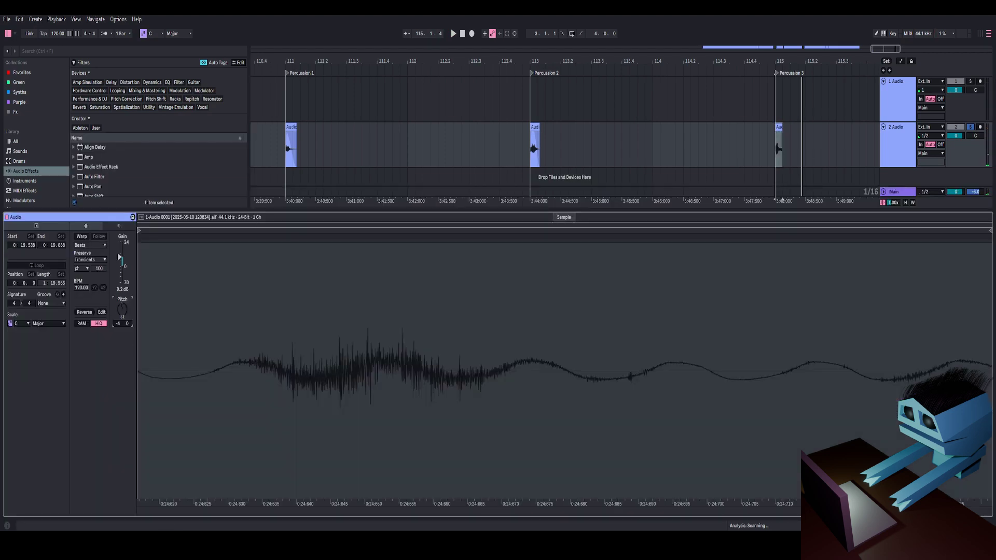
pyautogui.press('space')
pyautogui.press('space')
pyautogui.moveTo(122, 309)
pyautogui.mouseDown()
pyautogui.moveTo(123, 320)
pyautogui.moveTo(122, 302)
pyautogui.moveTo(122, 311)
pyautogui.mouseUp()
pyautogui.press('space')
pyautogui.press('space')
pyautogui.press('space')
pyautogui.press('space')
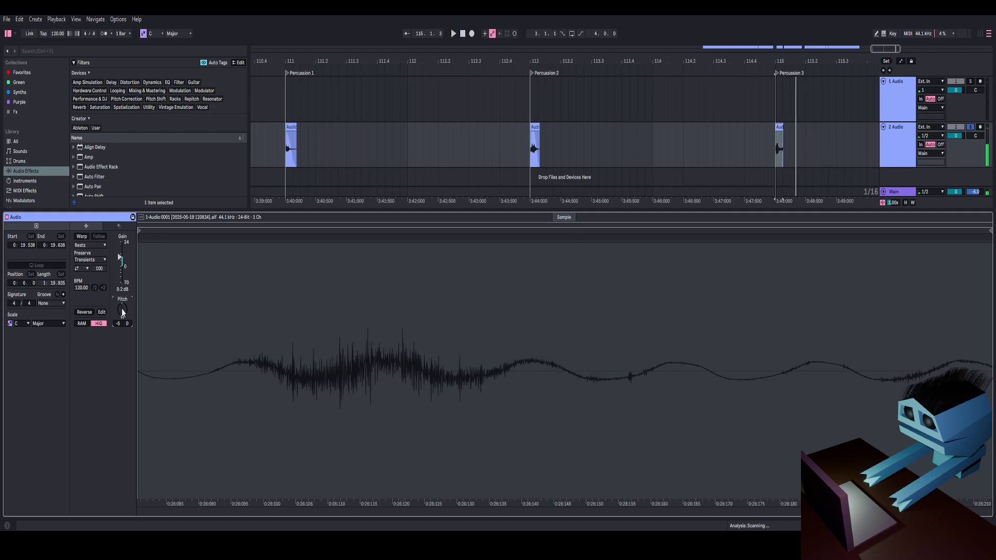
pyautogui.hotkey('ctrl', 'alt', 'l')
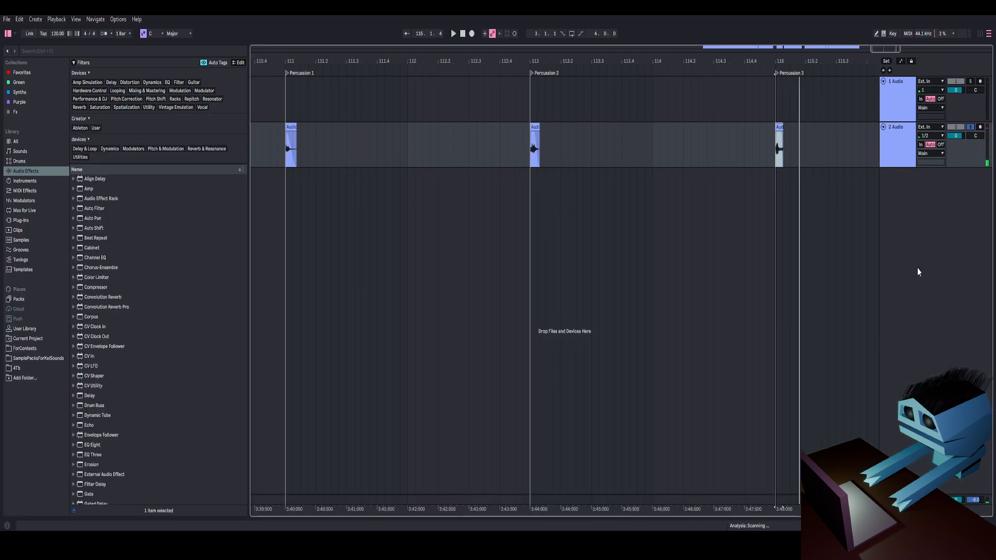
# Add an audio track named Percussion below track 2, fed by Resampling, and record the percussion hits onto it
pyautogui.click(930, 247)
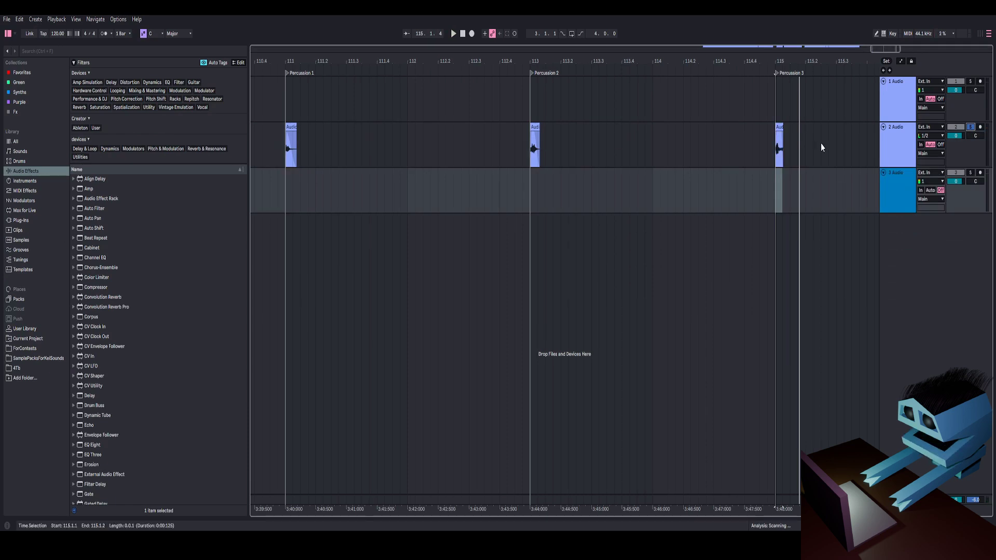
pyautogui.moveTo(525, 60); pyautogui.dragTo(434, 52)
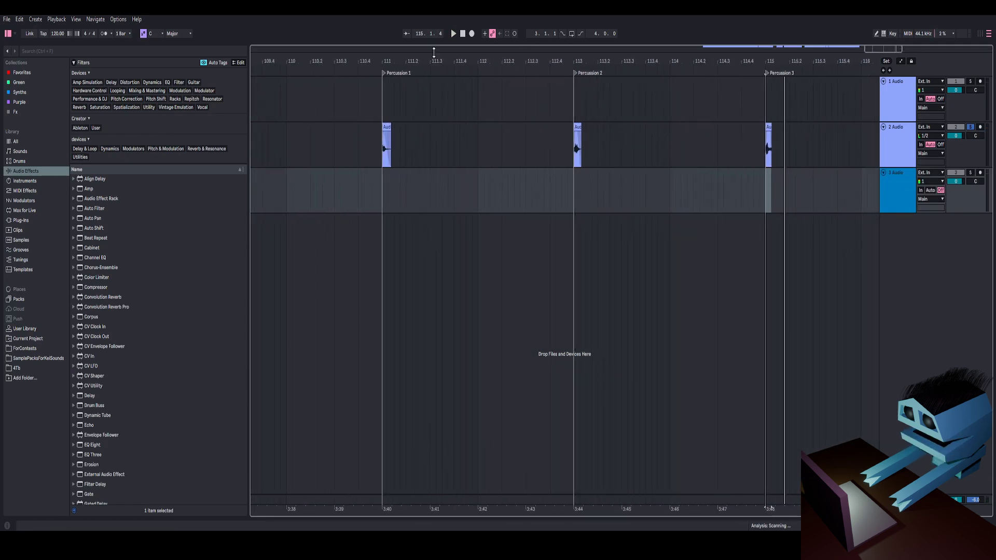
pyautogui.click(8, 34)
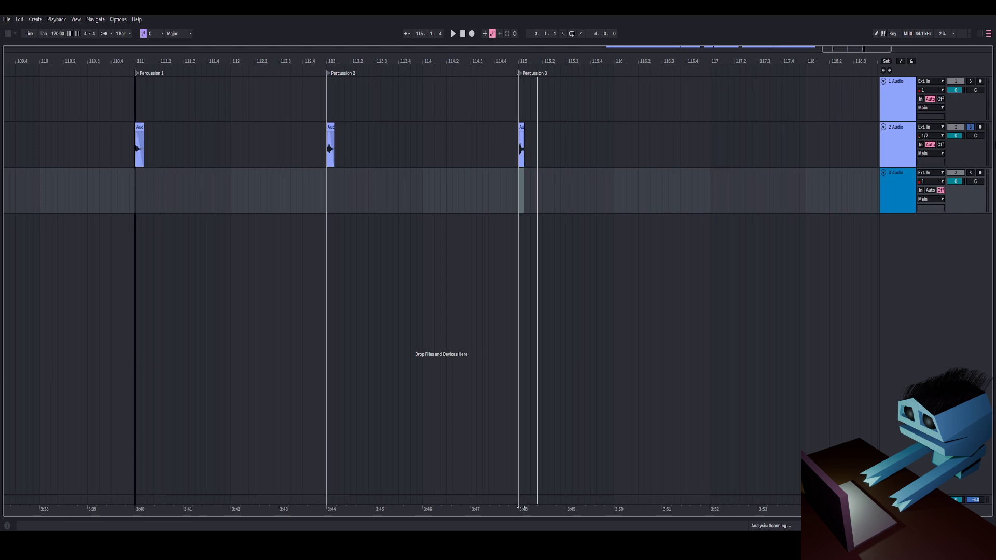
pyautogui.click(471, 36)
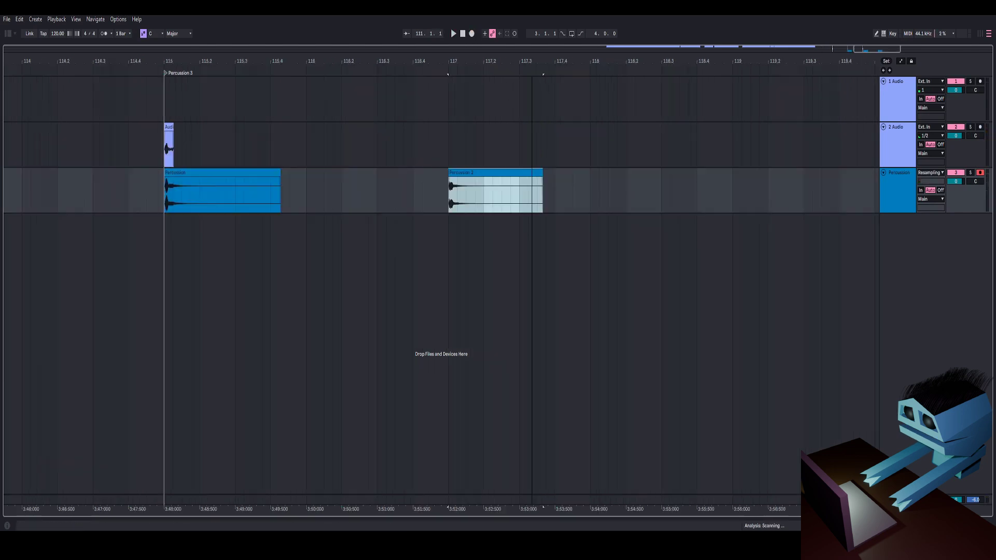
# Shorten the resampled clip at bar 117 on the Percussion track to end at 117.2.1 and consolidate it
pyautogui.moveTo(588, 61); pyautogui.dragTo(502, 67)
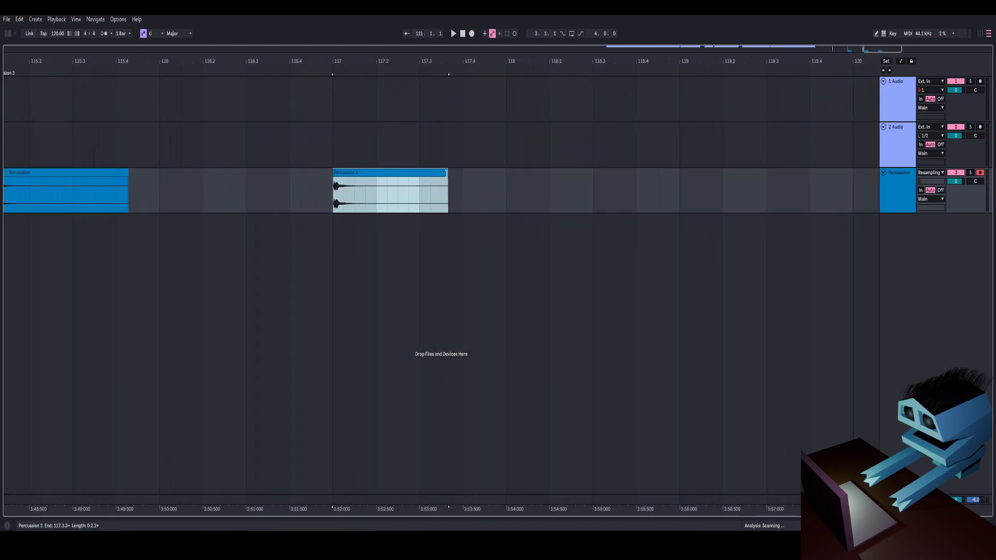
pyautogui.moveTo(446, 174); pyautogui.dragTo(376, 185)
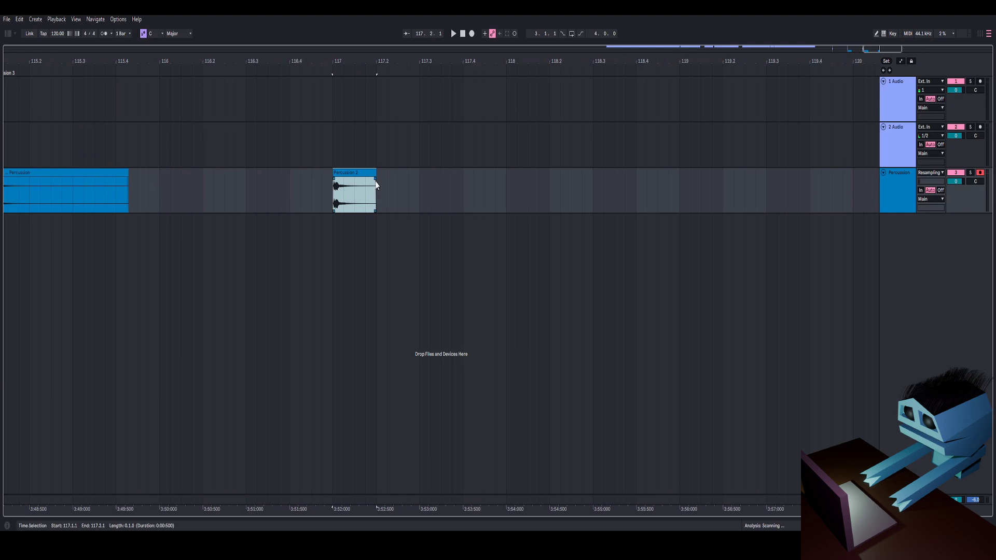
pyautogui.click(341, 192)
pyautogui.rightClick(351, 177)
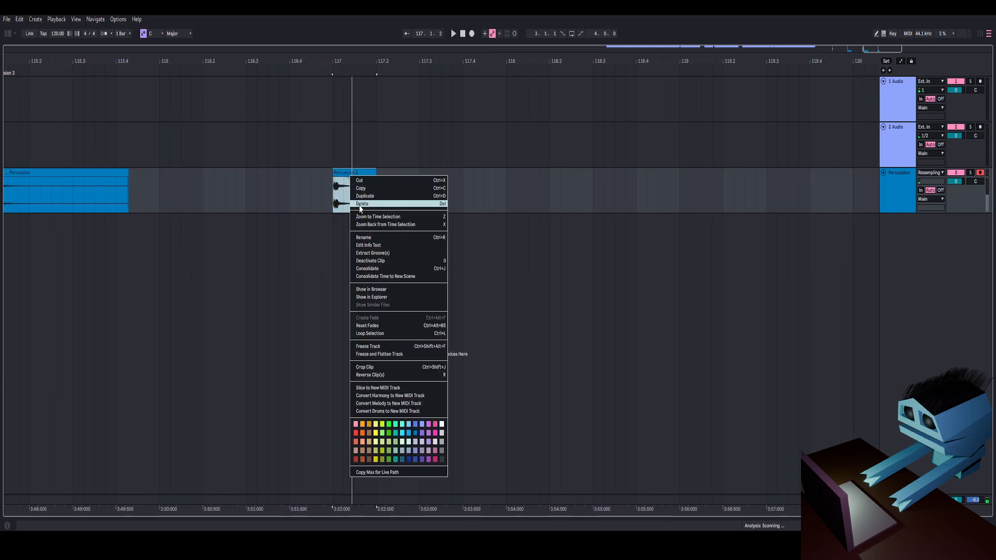
pyautogui.click(367, 269)
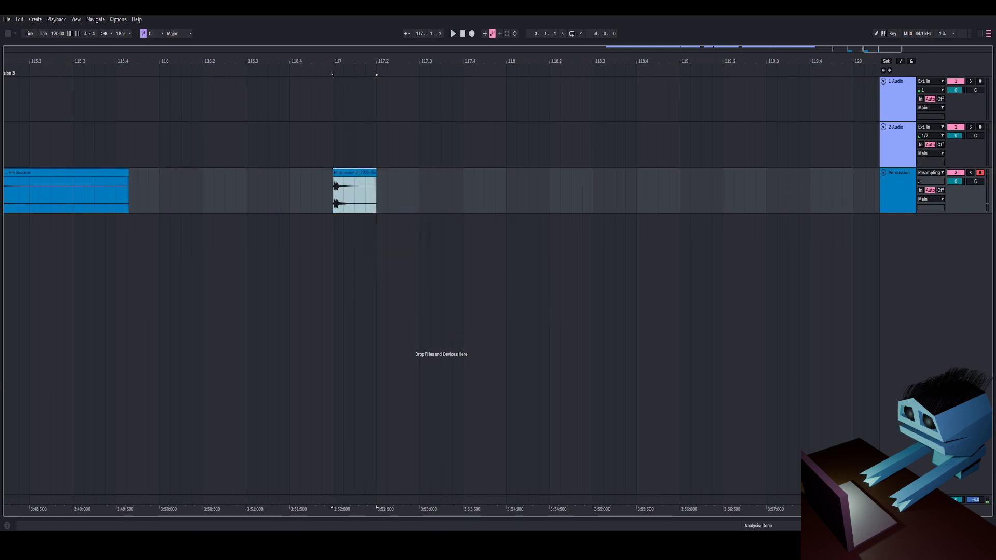
# Turn off Warp for the consolidated clip at bar 117 on the Percussion track, audition it, and close the clip settings
pyautogui.click(902, 525)
pyautogui.doubleClick(120, 288)
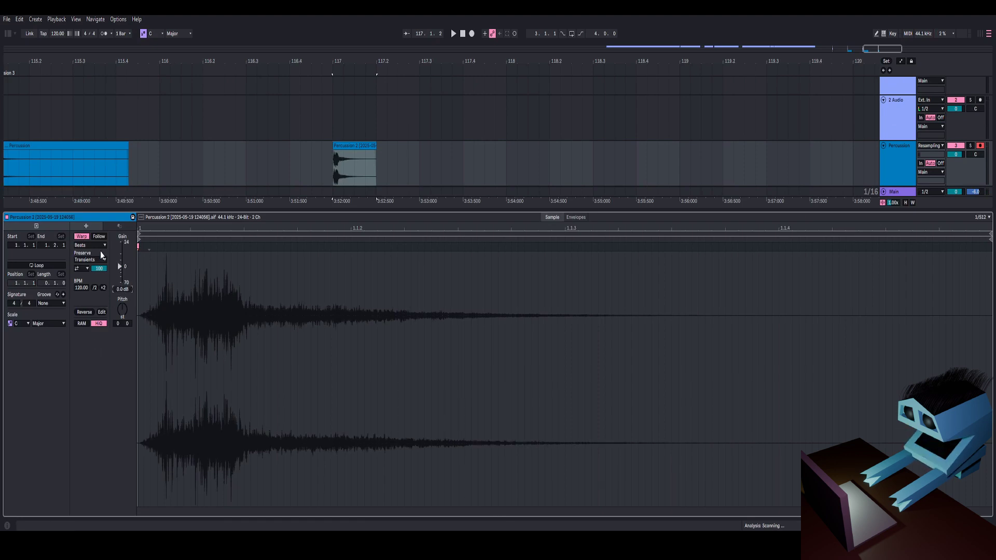
pyautogui.click(81, 236)
pyautogui.click(450, 30)
pyautogui.click(902, 525)
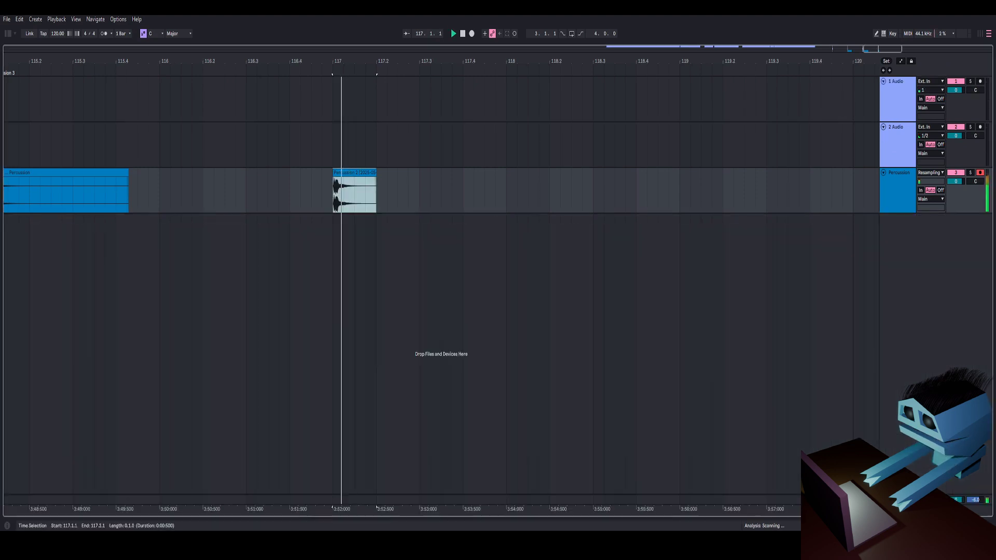
pyautogui.press('space')
pyautogui.moveTo(336, 61); pyautogui.dragTo(335, 36)
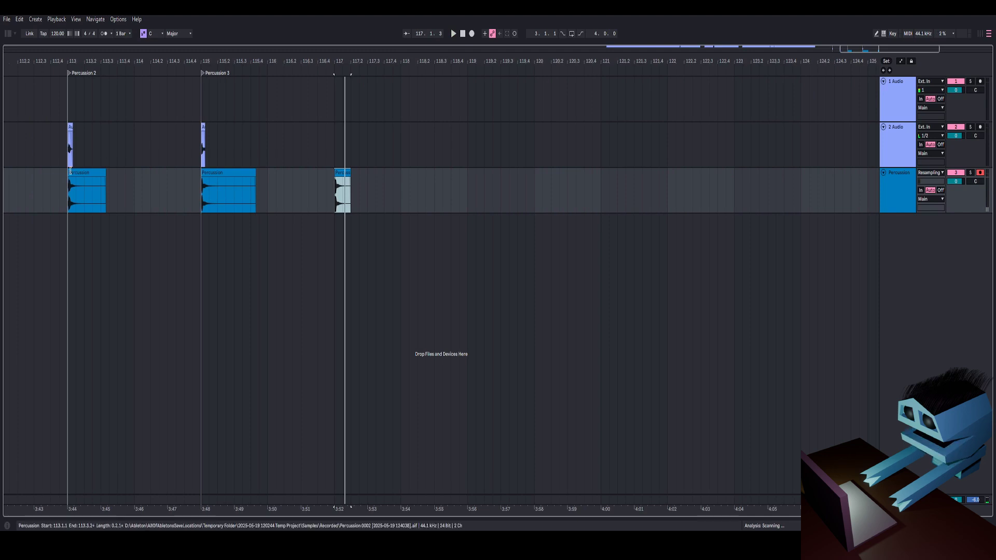
# Move the resampled clip from bar 113 to bar 118 on the Percussion track, shorten it to end at 118.3.1, and consolidate it
pyautogui.moveTo(76, 171); pyautogui.dragTo(434, 173)
pyautogui.rightClick(410, 176)
pyautogui.click(383, 165)
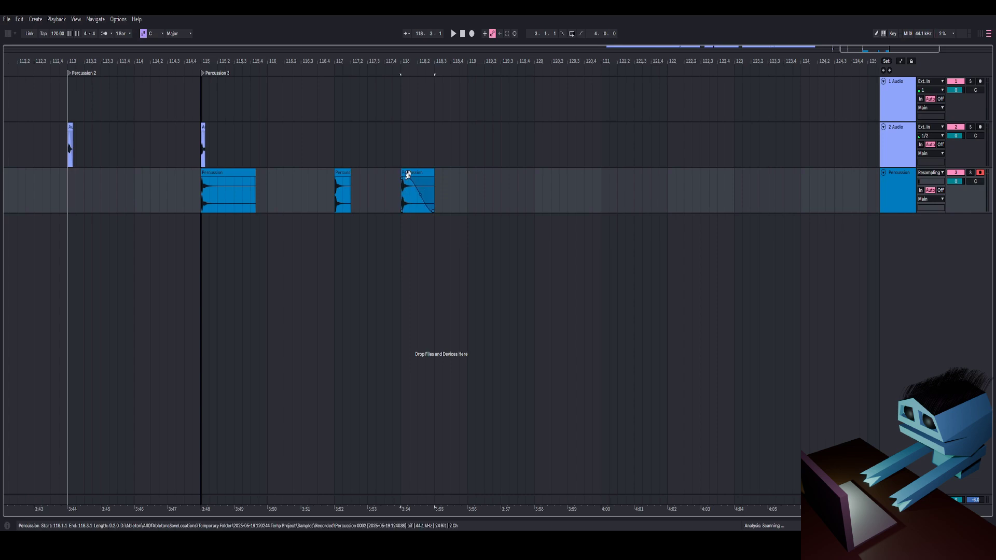
pyautogui.rightClick(407, 183)
pyautogui.click(430, 269)
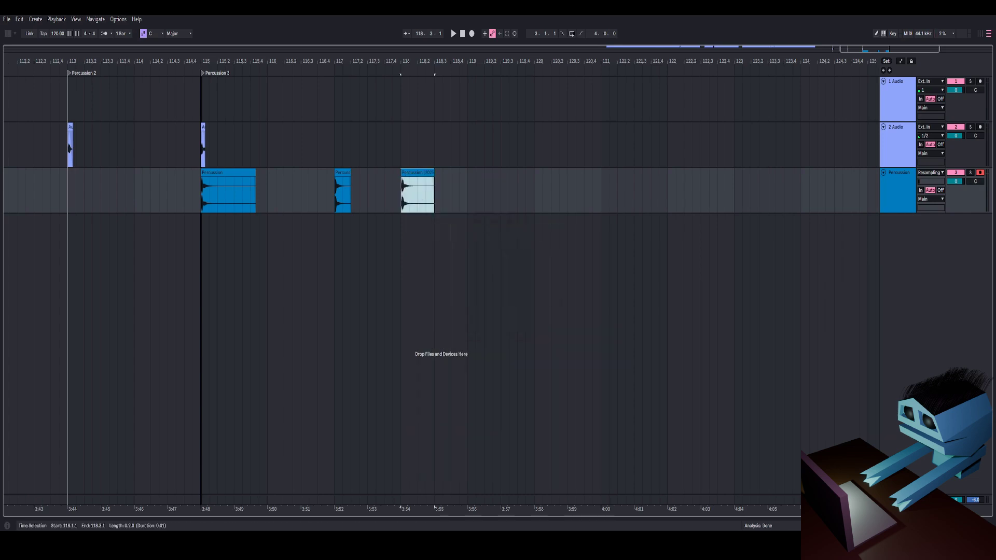
# Turn off Warp for the consolidated clip at bar 118 and audition it
pyautogui.hotkey('ctrl', 'alt', 'l')
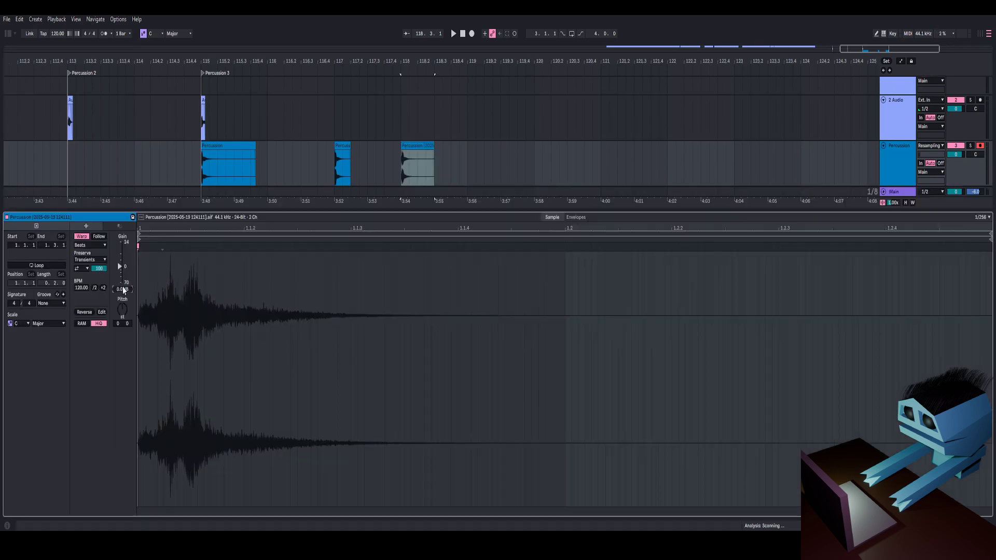
pyautogui.click(85, 238)
pyautogui.press('space')
pyautogui.press('space')
# Move the resampled clip from bar 115 to bar 119 on the Percussion track, shorten it to end at 119.3.1, and consolidate it
pyautogui.click(229, 146)
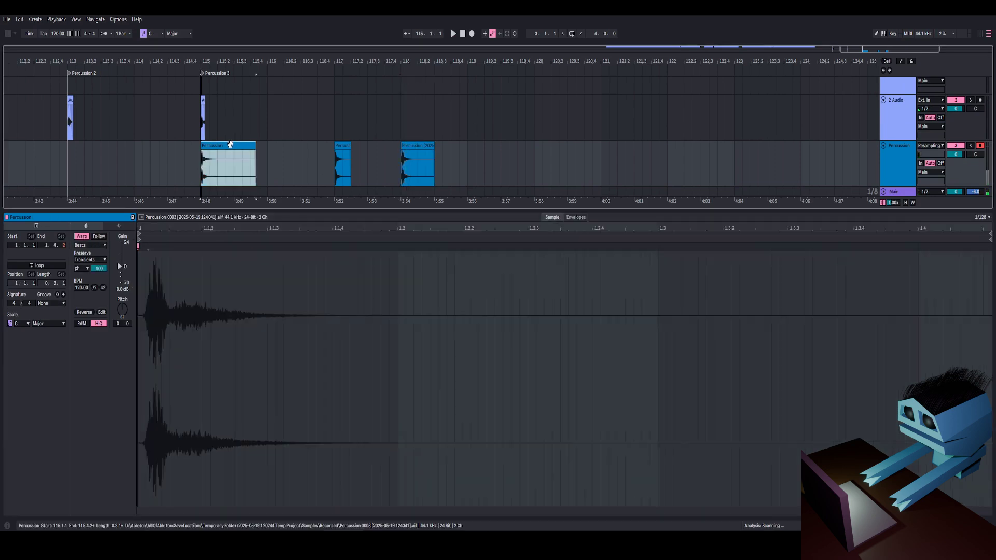
pyautogui.moveTo(225, 146); pyautogui.dragTo(501, 156)
pyautogui.click(142, 261)
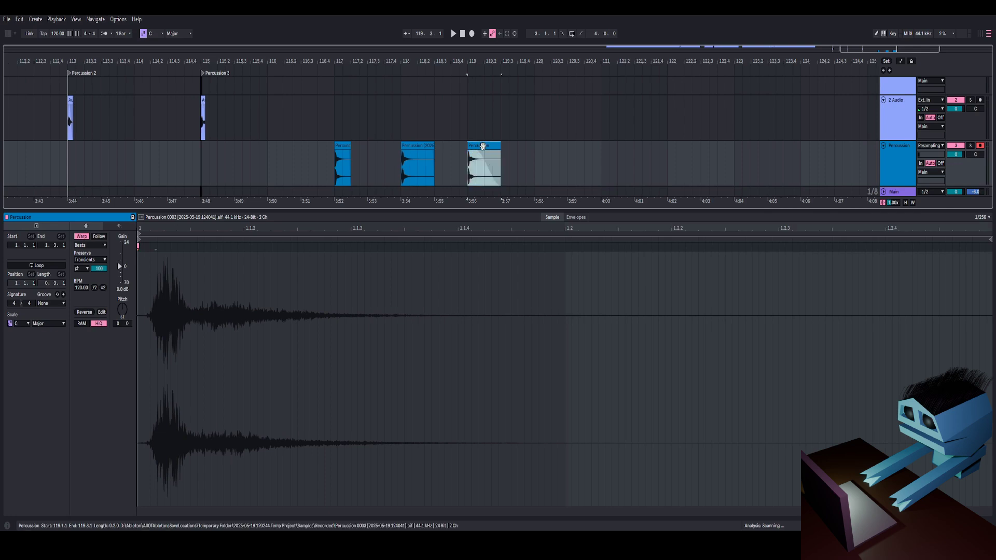
pyautogui.click(82, 236)
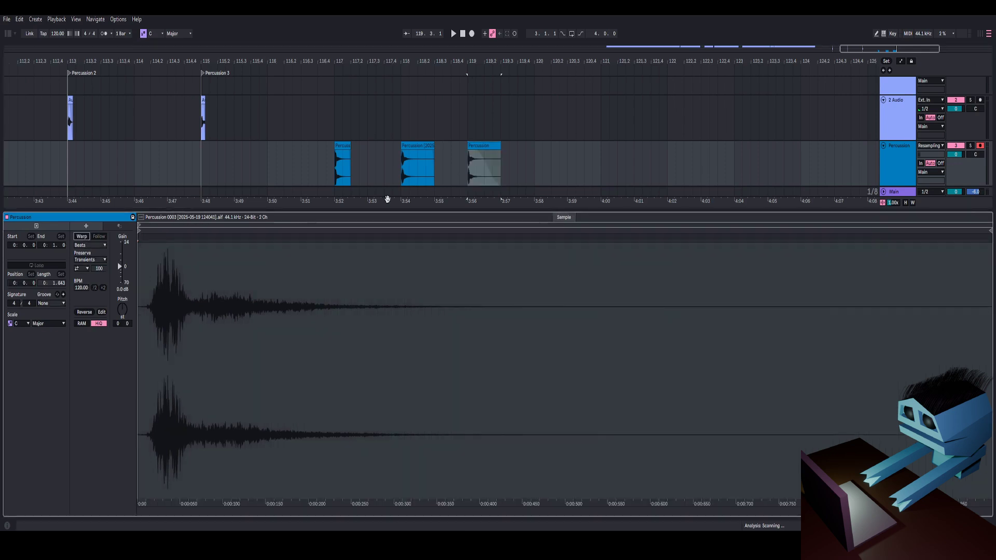
pyautogui.rightClick(478, 148)
pyautogui.click(490, 240)
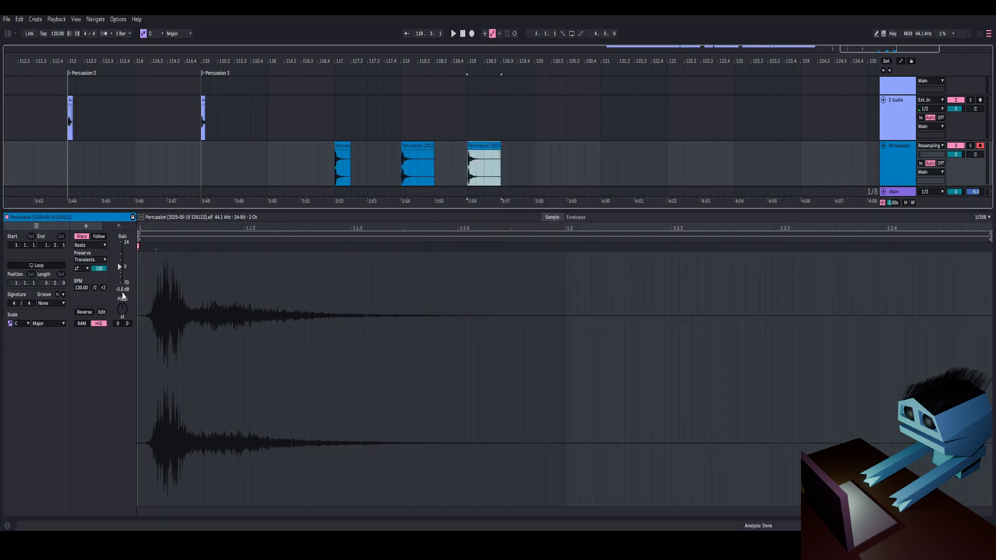
# Turn off Warp for the consolidated clip at bar 119, audition it repeatedly, and close the clip settings
pyautogui.click(82, 237)
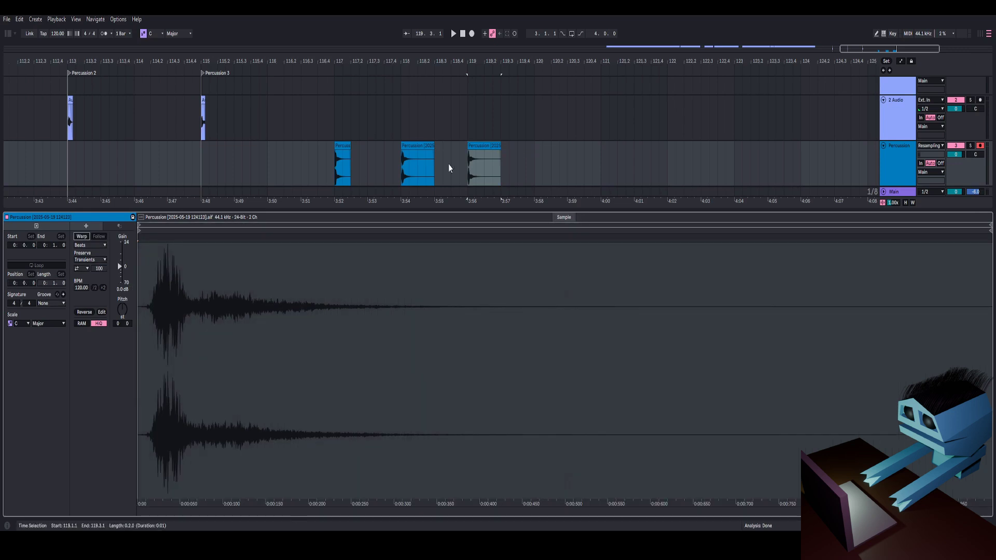
pyautogui.click(481, 150)
pyautogui.press('space')
pyautogui.press('space')
pyautogui.press('space')
pyautogui.press('space')
pyautogui.press('space')
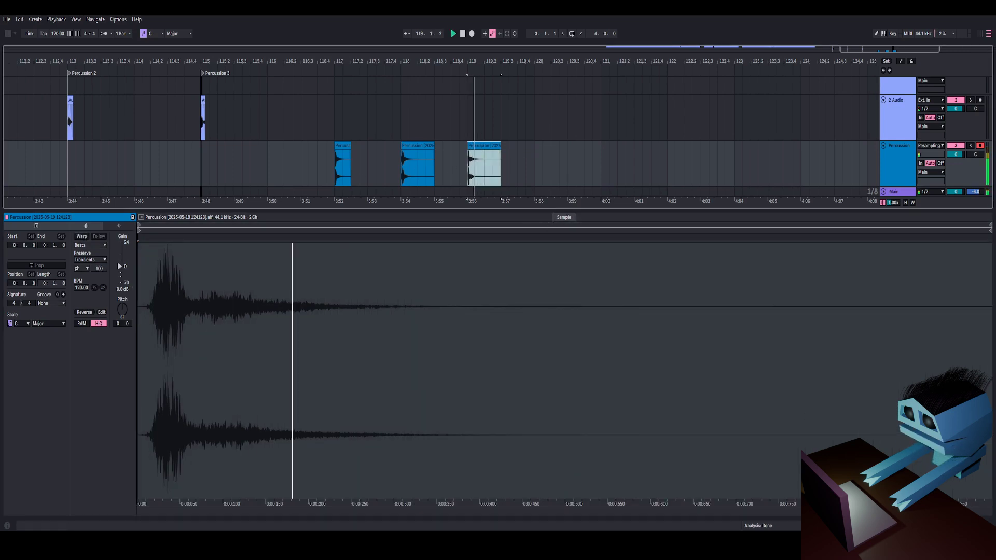
pyautogui.click(988, 525)
pyautogui.press('space')
pyautogui.press('space')
# Audition the consolidated Percussion track clips at bars 117, 118 and 119 one after another
pyautogui.click(336, 192)
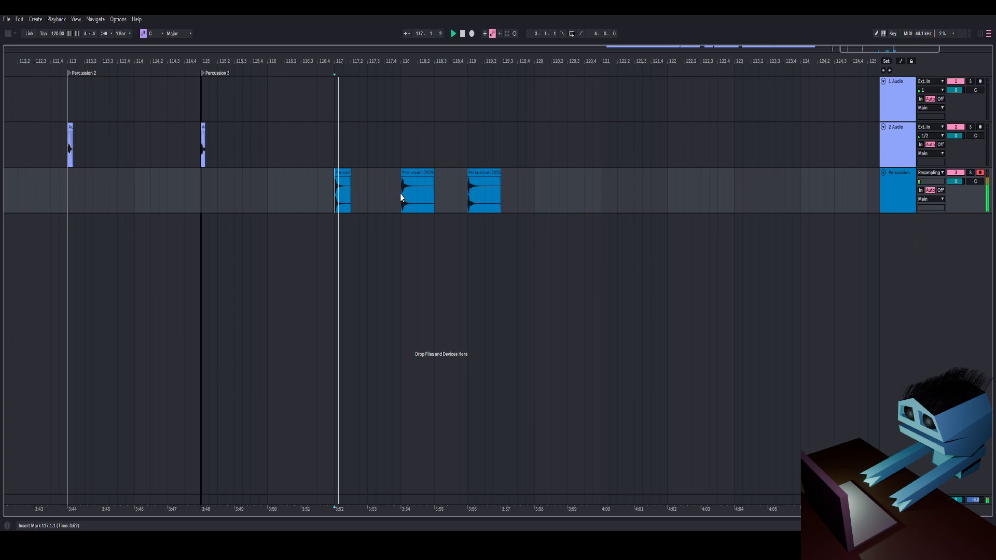
pyautogui.click(402, 194)
pyautogui.click(466, 193)
pyautogui.press('space')
pyautogui.press('space')
pyautogui.press('space')
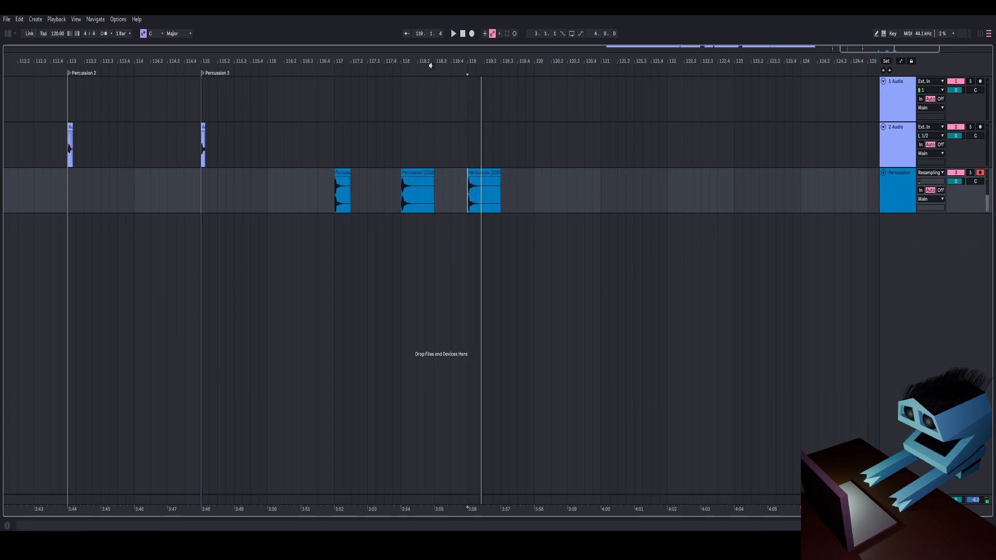
pyautogui.moveTo(432, 64)
pyautogui.mouseDown()
pyautogui.moveTo(432, 46)
pyautogui.moveTo(524, 46)
pyautogui.moveTo(412, 63)
pyautogui.mouseUp()
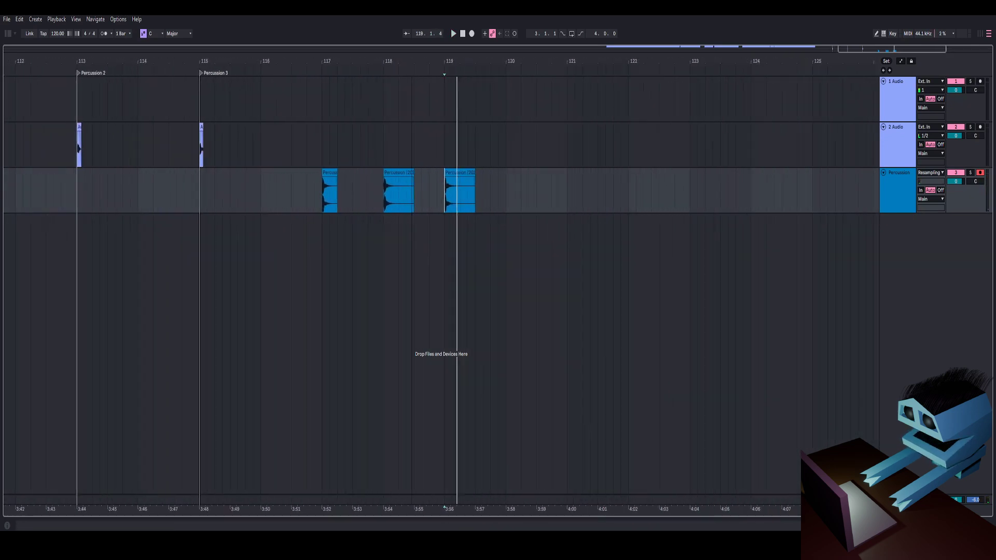
pyautogui.press('space')
pyautogui.press('space')
# Replay the consolidated clip at bar 118 on the Percussion track
pyautogui.click(398, 171)
pyautogui.press('space')
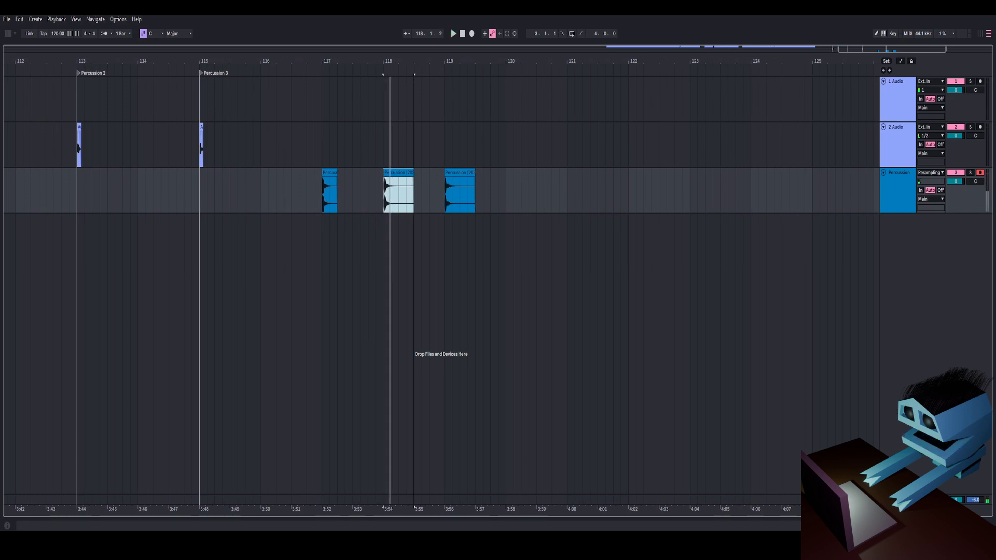
pyautogui.moveTo(414, 62); pyautogui.dragTo(415, 37)
pyautogui.press('space')
pyautogui.press('space')
pyautogui.press('space')
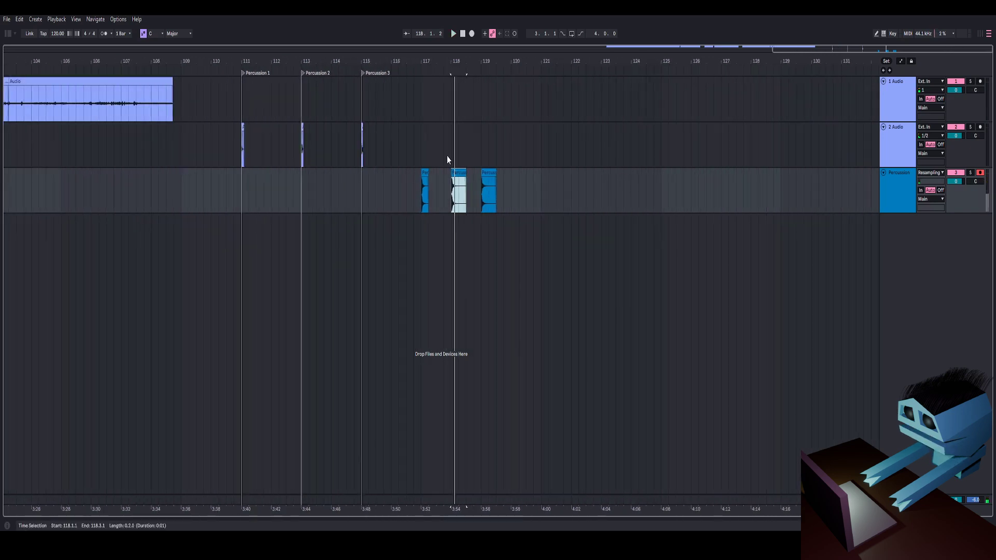
# Select the range from 117.1.1 to 120.1.1 on the Percussion track and listen to its three hits again
pyautogui.moveTo(421, 201); pyautogui.dragTo(503, 201)
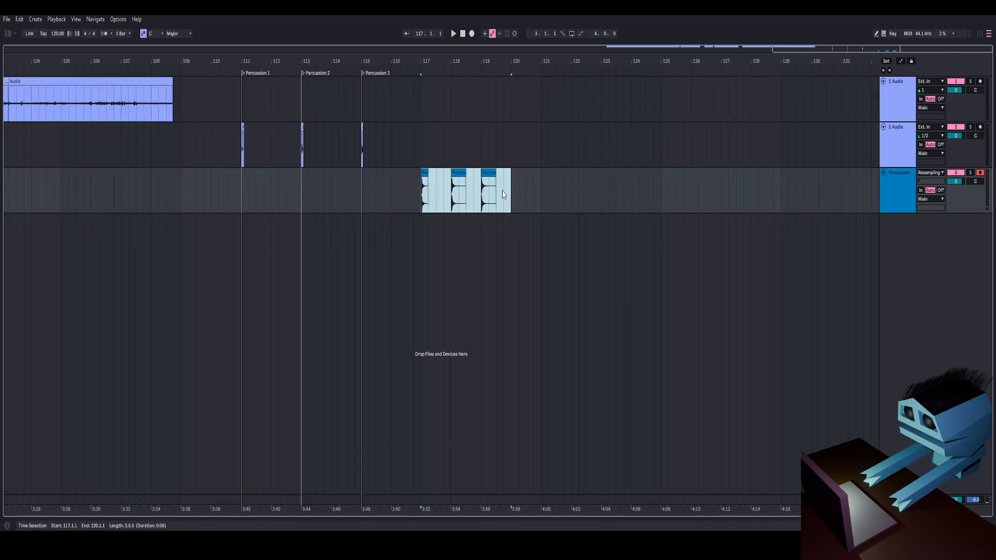
pyautogui.moveTo(420, 61)
pyautogui.mouseDown()
pyautogui.moveTo(420, 76)
pyautogui.moveTo(420, 43)
pyautogui.mouseUp()
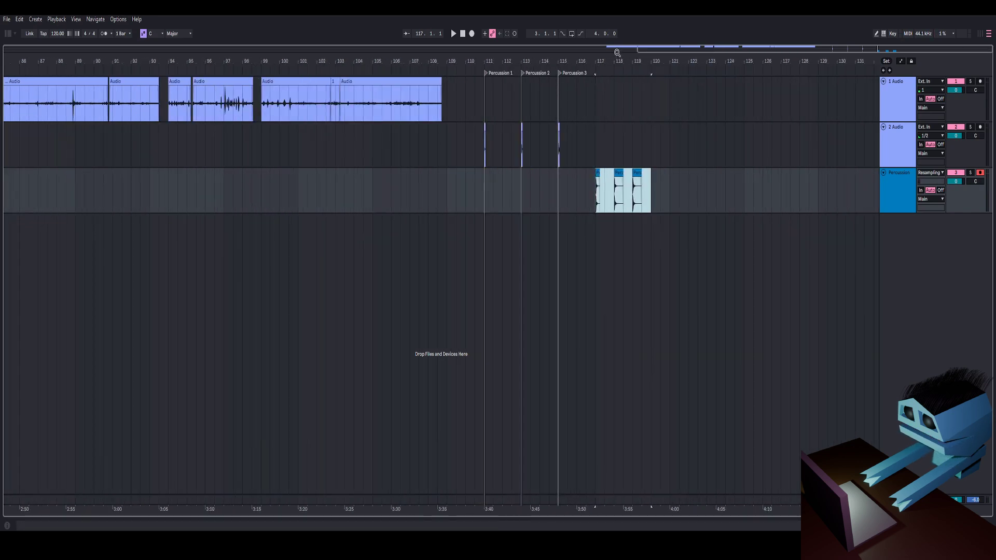
pyautogui.moveTo(454, 61); pyautogui.dragTo(276, 71)
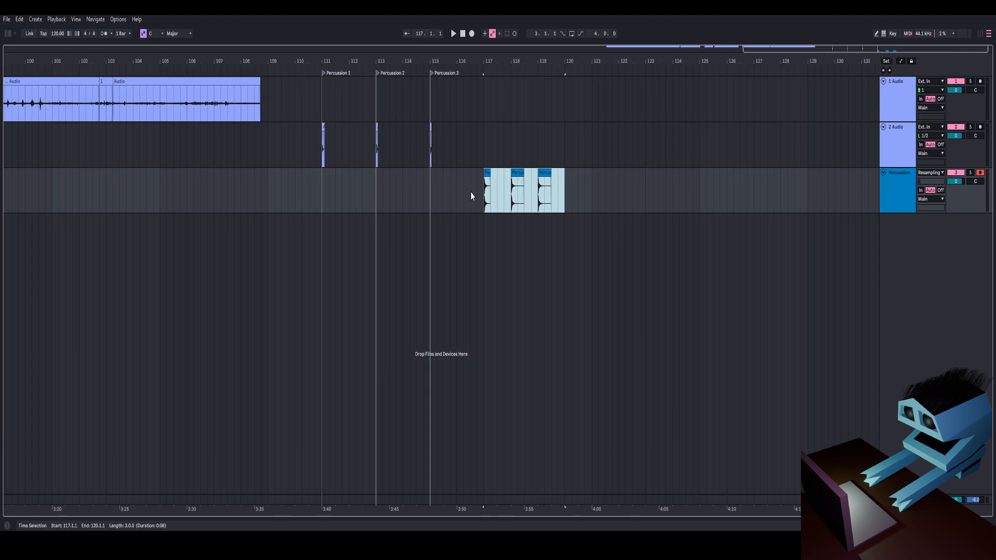
pyautogui.click(484, 192)
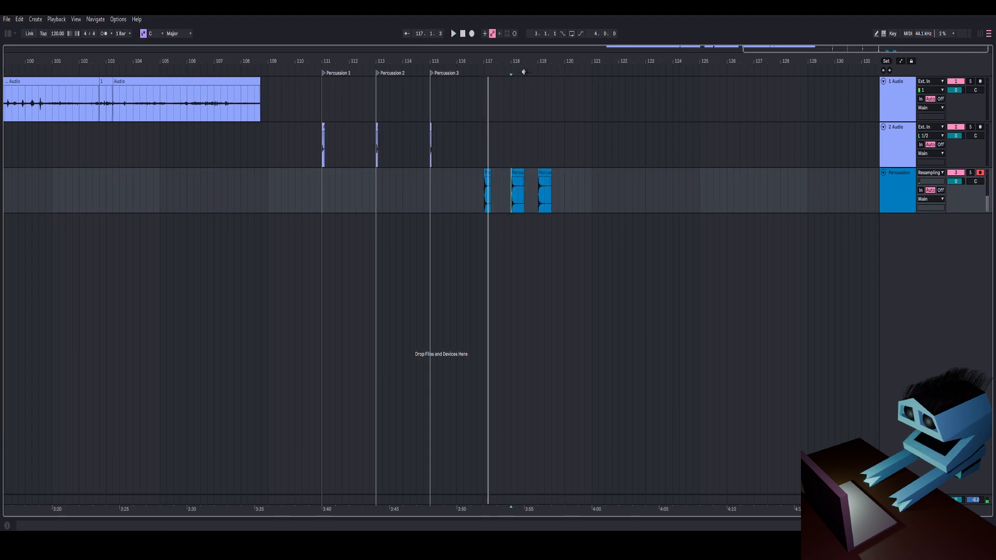
pyautogui.moveTo(524, 62); pyautogui.dragTo(584, 67)
pyautogui.click(483, 208)
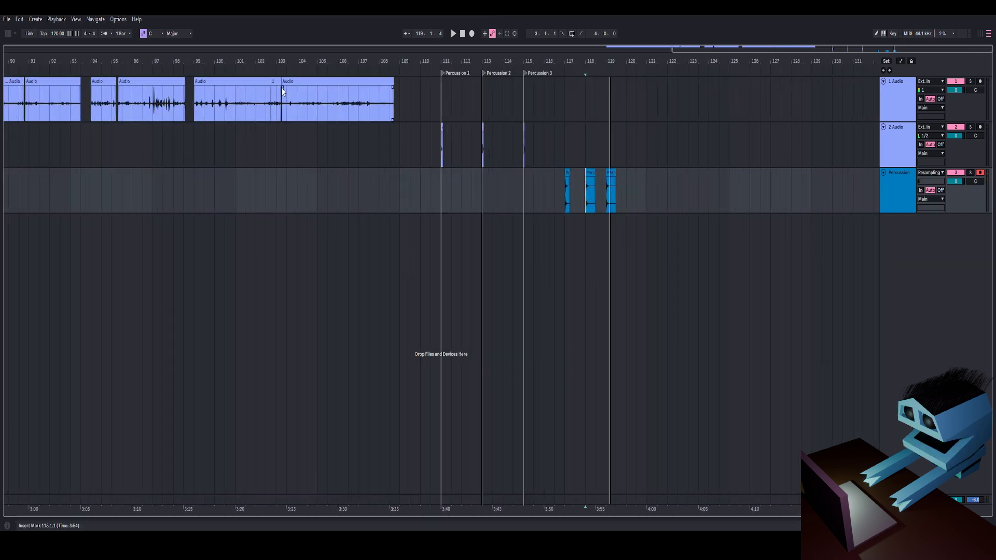
# Audition the short clip between 102.4.1 and 103.2.1 on track 1
pyautogui.moveTo(269, 59); pyautogui.dragTo(335, 72)
pyautogui.click(243, 81)
pyautogui.press('space')
pyautogui.press('space')
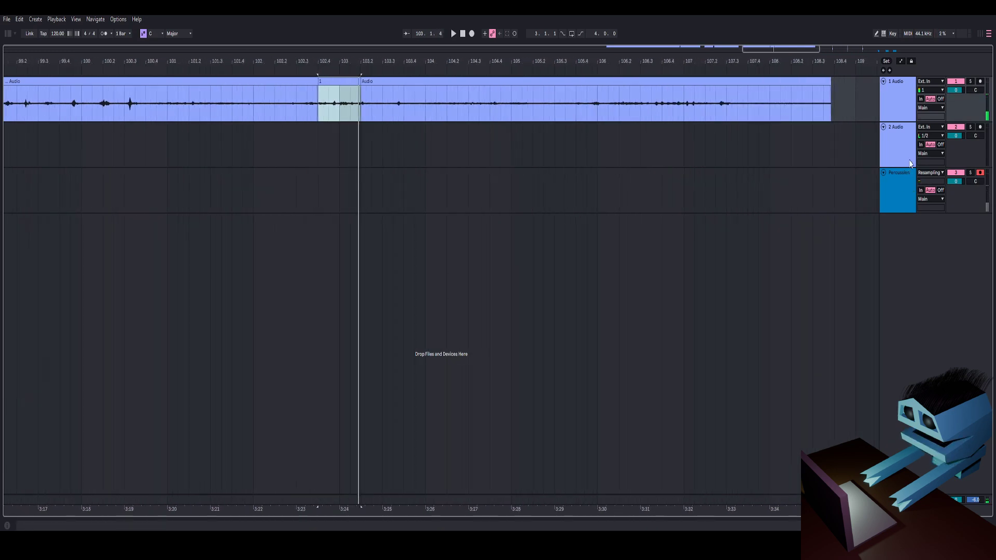
# Rename track 2 as Hat, add an audio track named Shaker below it, and move the short clip at 102.4.1 onto Shaker
pyautogui.rightClick(903, 148)
pyautogui.click(822, 185)
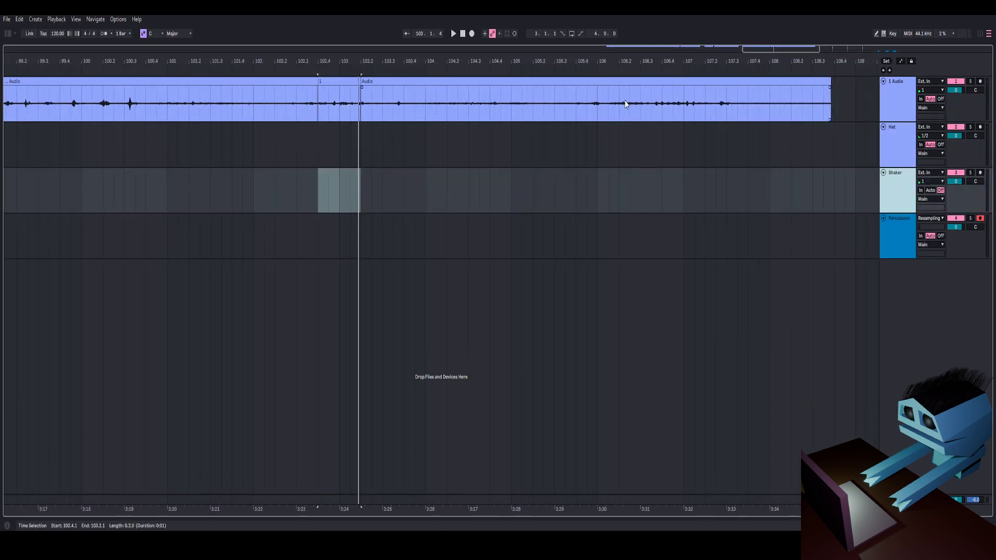
pyautogui.moveTo(345, 93); pyautogui.dragTo(337, 189)
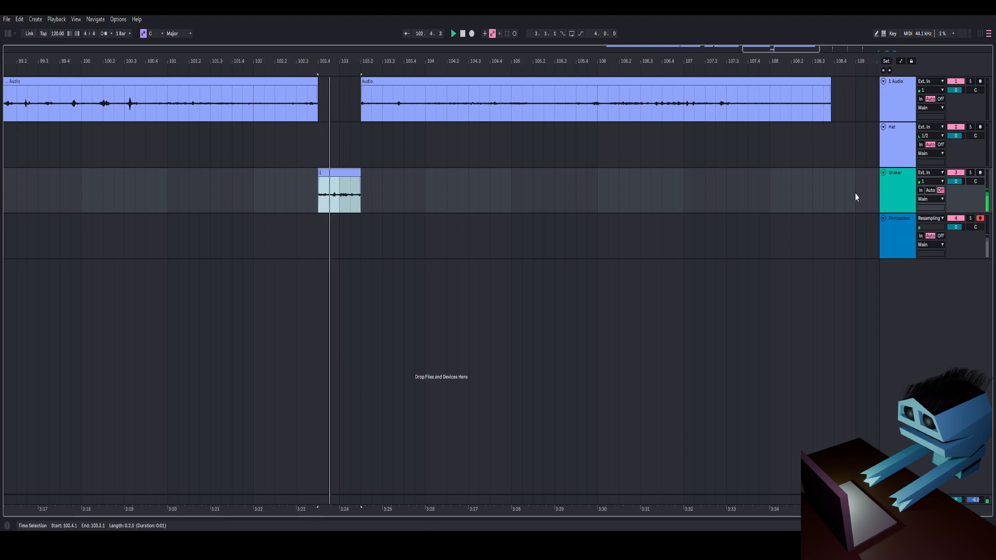
# Disarm the Percussion track and solo the Shaker track to audition its clip
pyautogui.click(979, 219)
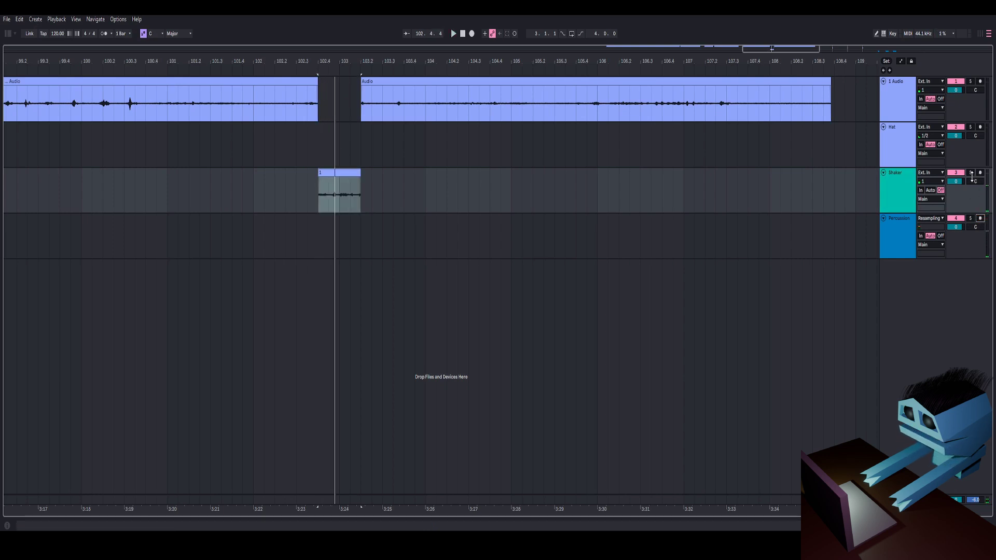
pyautogui.press('space')
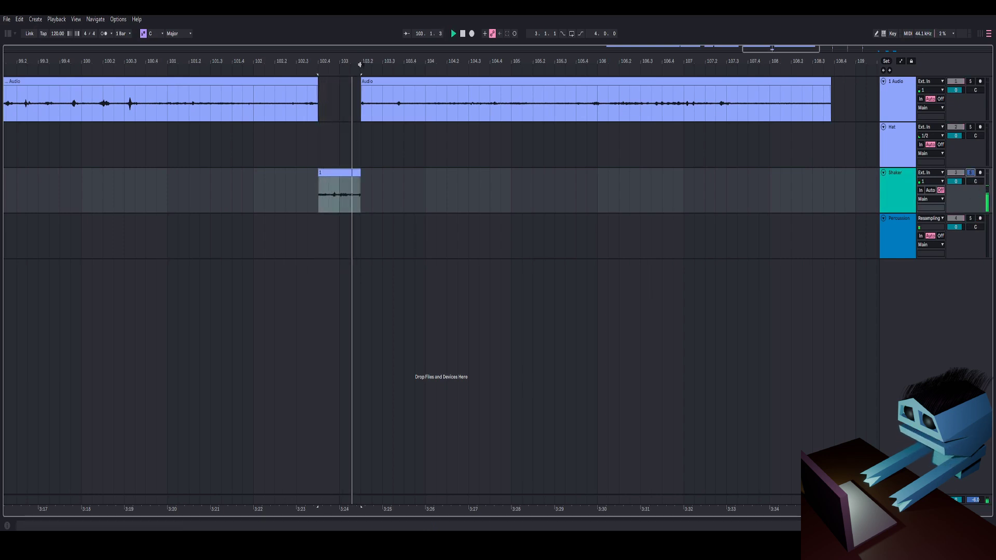
# Deactivate the long Audio clip starting at 103.2.1 on track 1
pyautogui.press('-')
pyautogui.rightClick(329, 81)
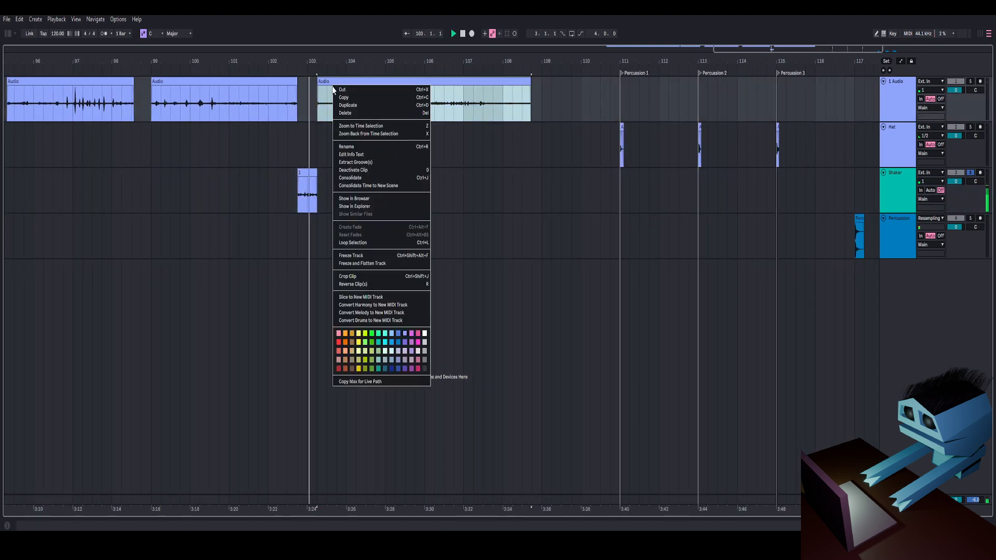
pyautogui.click(340, 83)
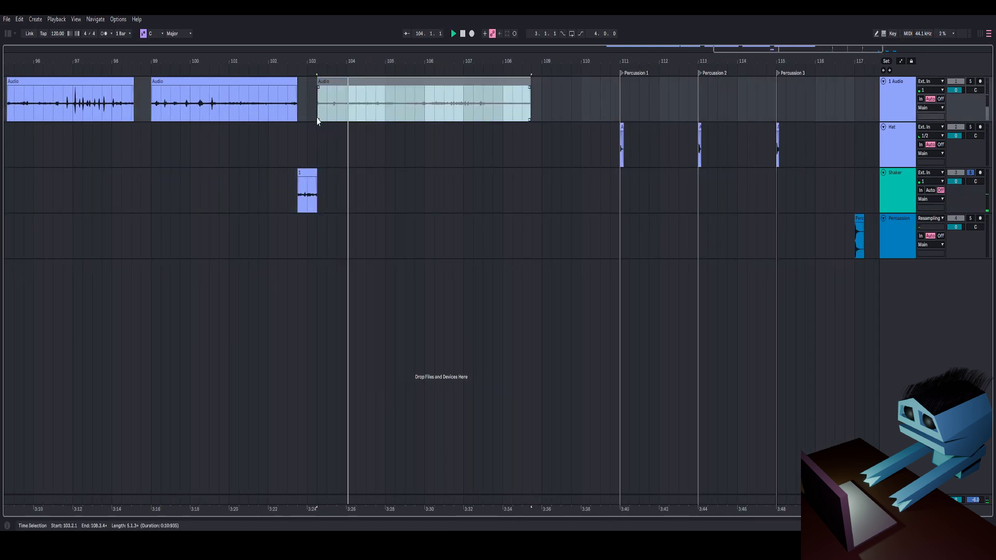
pyautogui.press('0')
# Audition the Shaker clip and move it to start at 103.1.1
pyautogui.click(297, 136)
pyautogui.press('space')
pyautogui.press('space')
pyautogui.moveTo(312, 59); pyautogui.dragTo(311, 74)
pyautogui.press('space')
pyautogui.press('space')
pyautogui.moveTo(302, 172); pyautogui.dragTo(314, 180)
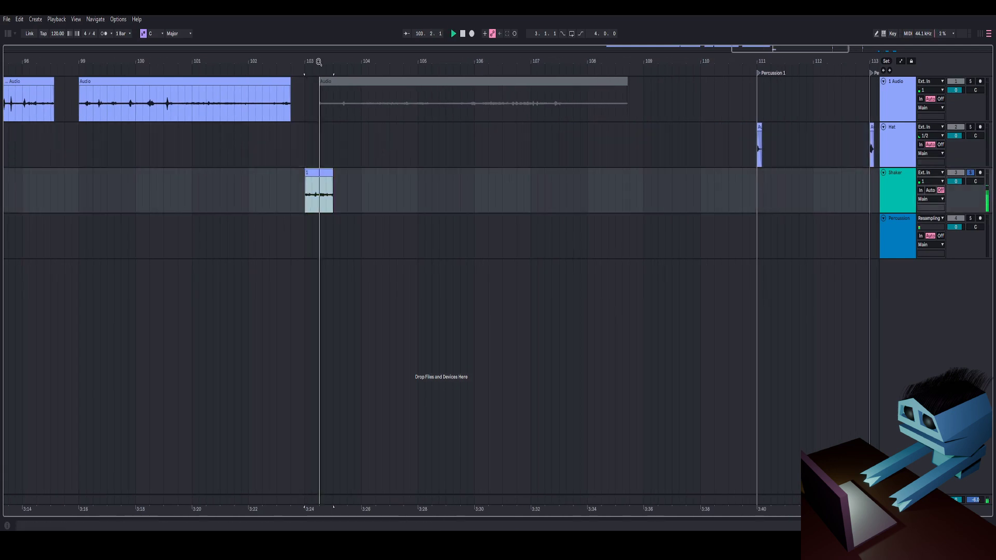
# Audition the Shaker clip repeatedly from bar 103
pyautogui.press('+')
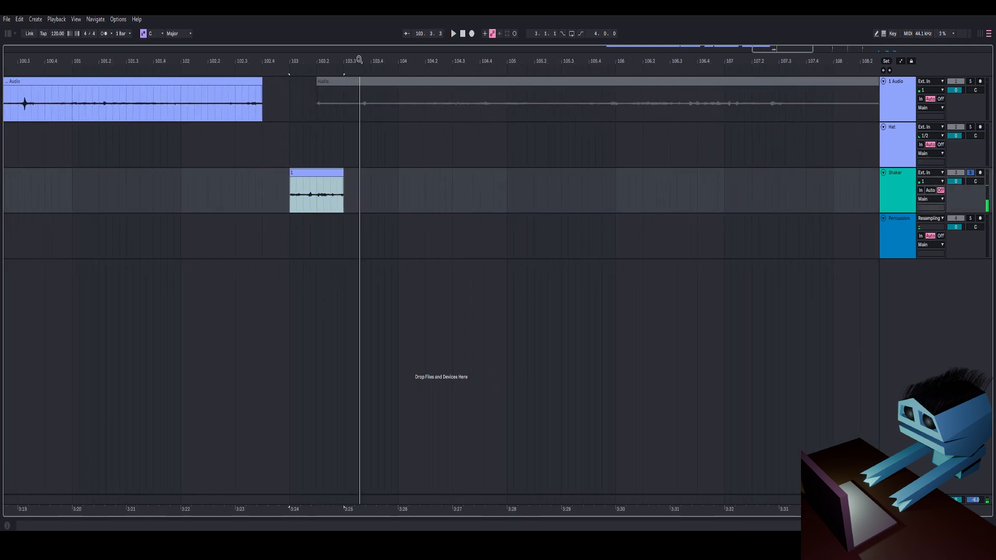
pyautogui.press('-')
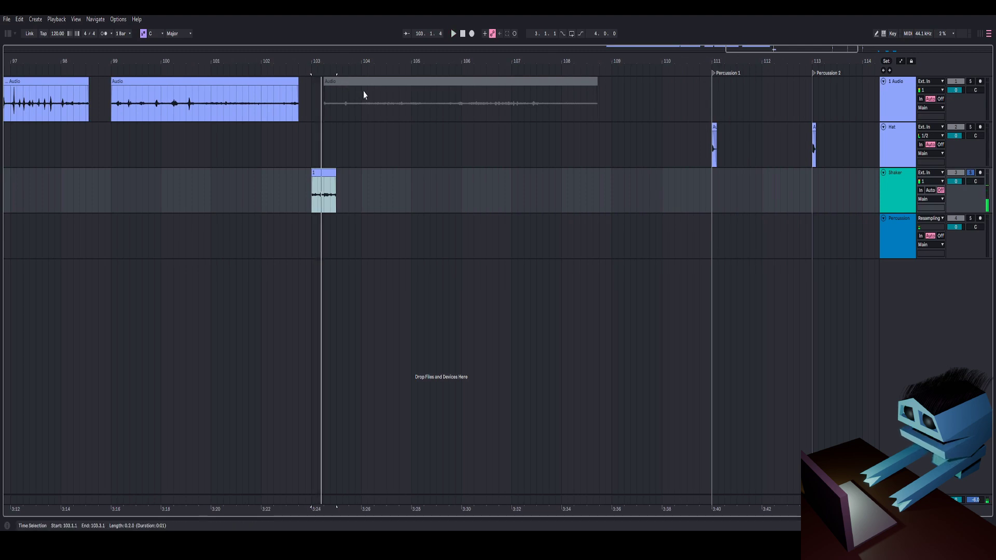
pyautogui.moveTo(331, 57); pyautogui.dragTo(286, 48)
pyautogui.press('space')
pyautogui.press('space')
pyautogui.press('space')
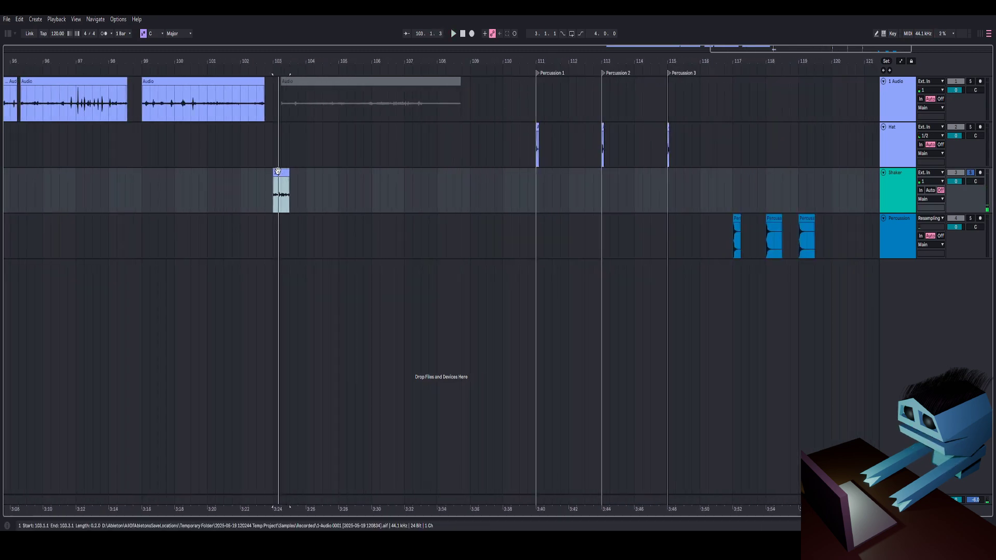
# Add a Utility effect to the Shaker track and play its clip
pyautogui.moveTo(279, 174)
pyautogui.mouseDown()
pyautogui.moveTo(698, 178)
pyautogui.moveTo(279, 182)
pyautogui.mouseUp()
pyautogui.moveTo(280, 59); pyautogui.dragTo(280, 83)
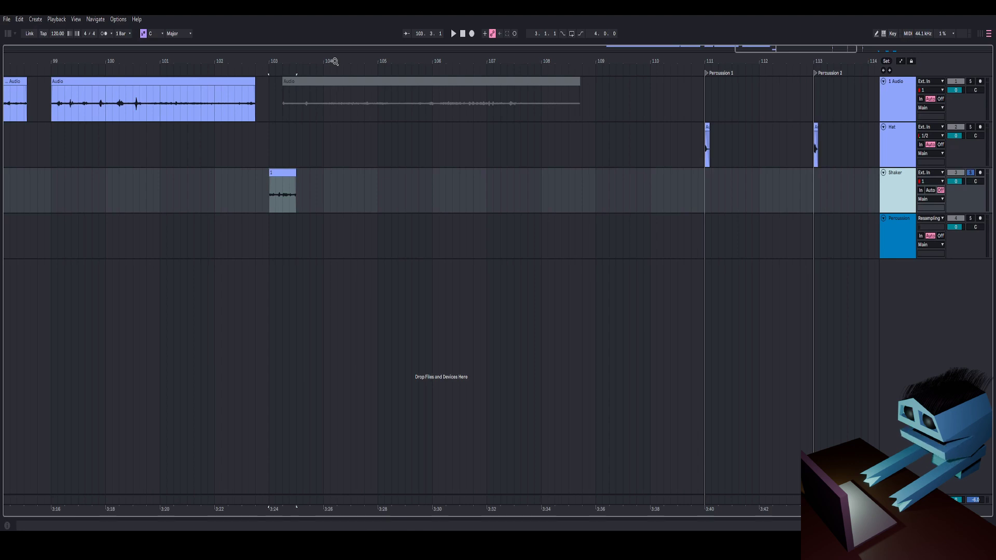
pyautogui.doubleClick(899, 211)
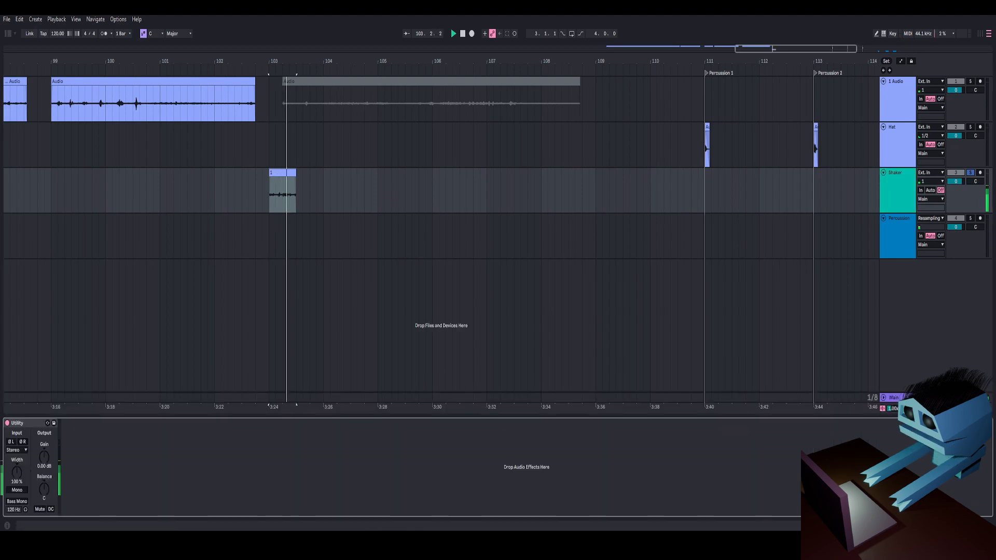
# Stop playback and add an EQ Eight effect after the Utility on the Shaker track
pyautogui.click(900, 211)
pyautogui.press('space')
pyautogui.click(8, 34)
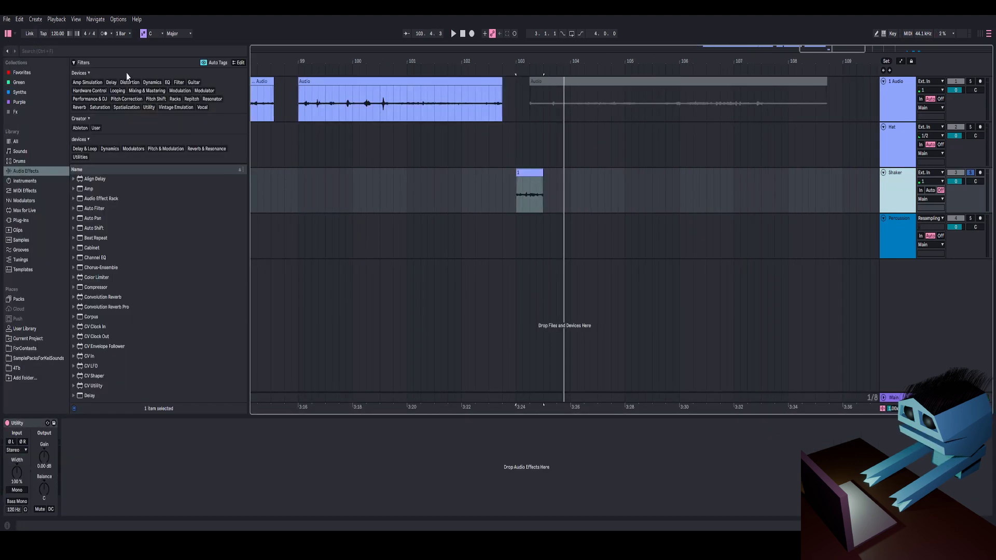
pyautogui.click(167, 83)
pyautogui.doubleClick(92, 220)
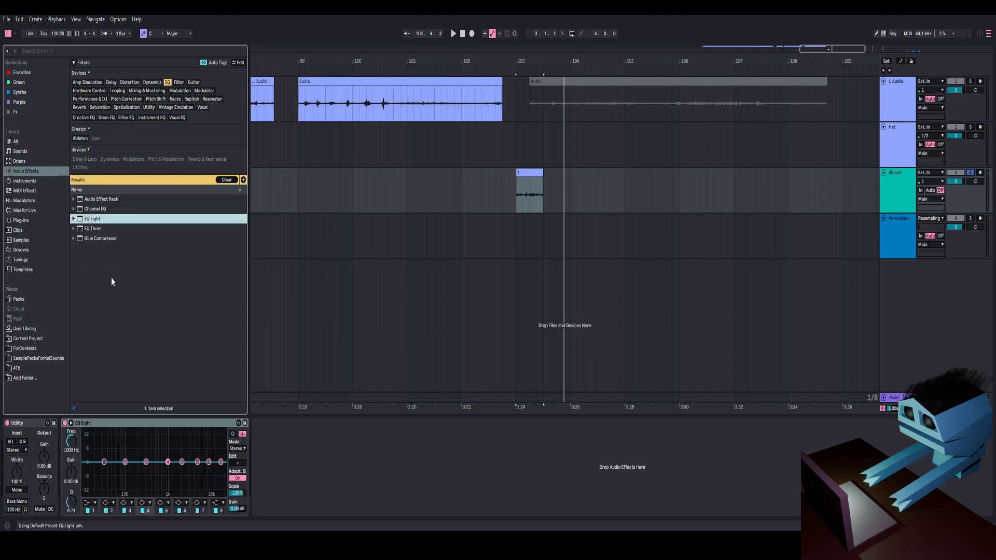
# Switch EQ Eight's band 1 to a low cut and raise its frequency to about 898 Hz during playback
pyautogui.press('space')
pyautogui.click(88, 504)
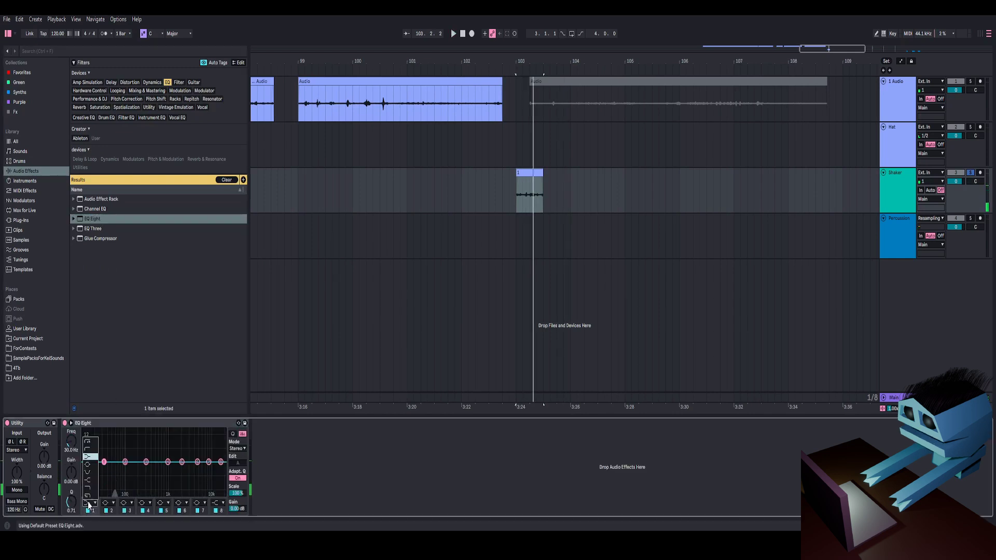
pyautogui.click(94, 444)
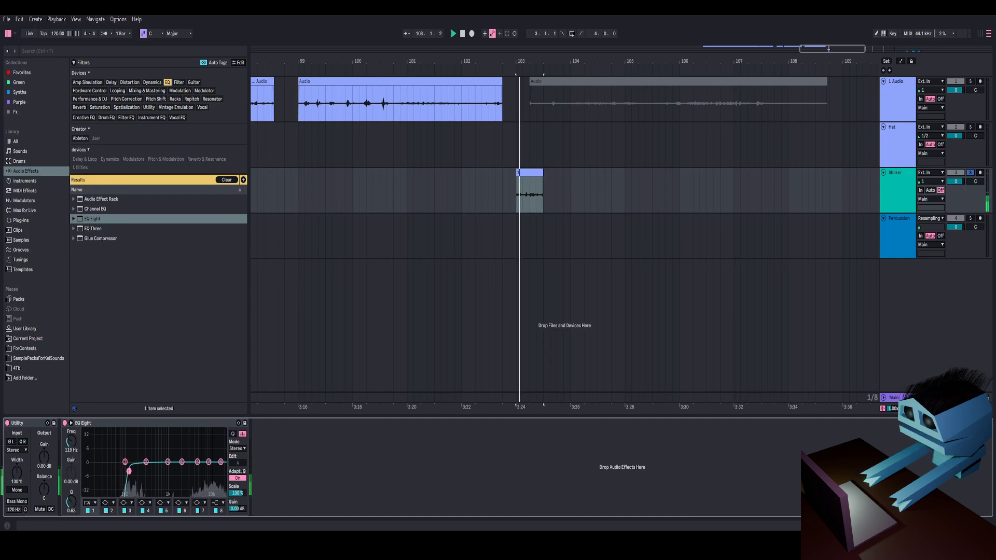
pyautogui.moveTo(129, 471); pyautogui.dragTo(164, 470)
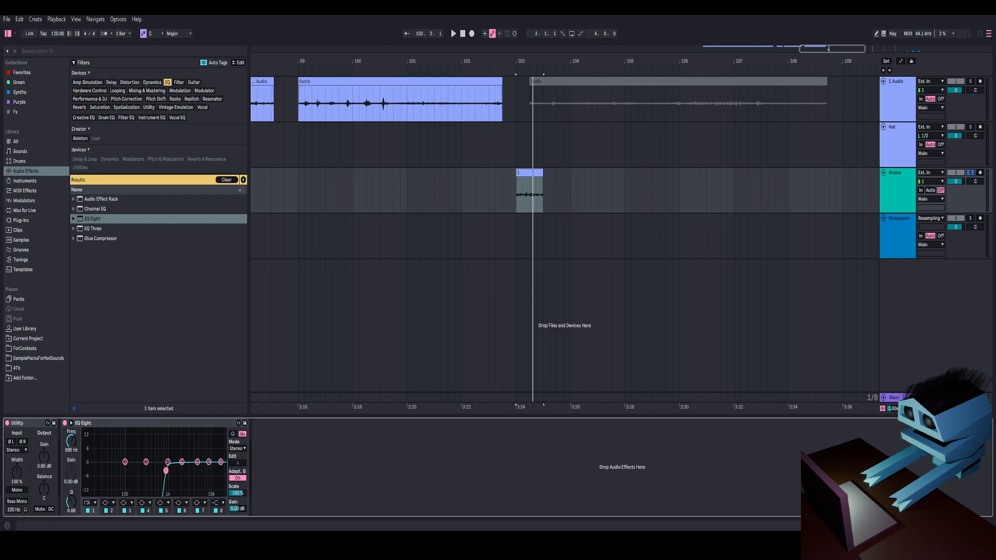
# Raise the low-cut frequency to about 1.4 kHz while auditioning the Shaker clip, and boost the highs from about 6.25 kHz
pyautogui.moveTo(158, 469)
pyautogui.mouseDown()
pyautogui.moveTo(104, 467)
pyautogui.moveTo(130, 468)
pyautogui.moveTo(149, 432)
pyautogui.moveTo(175, 471)
pyautogui.mouseUp()
pyautogui.press('space')
pyautogui.press('space')
pyautogui.press('space')
pyautogui.press('space')
pyautogui.press('space')
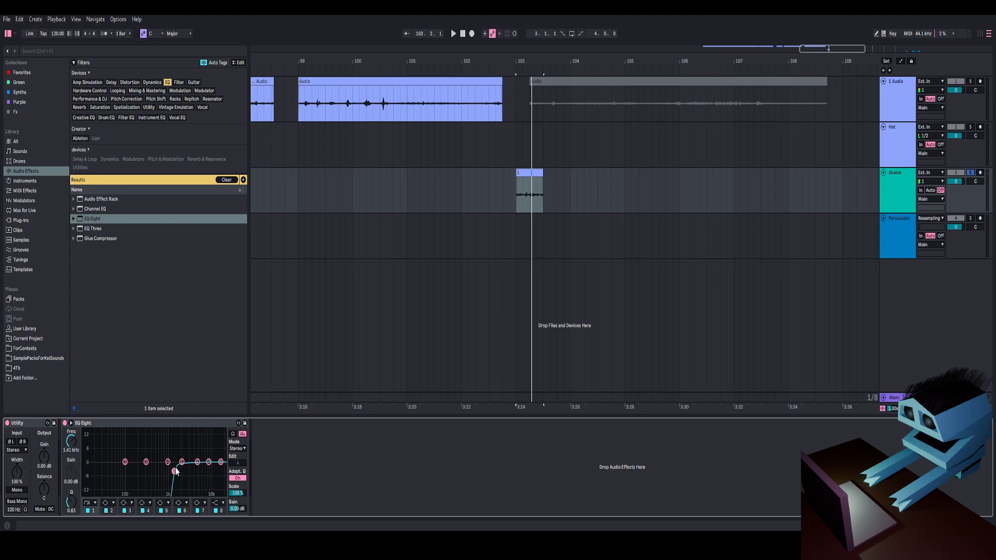
pyautogui.moveTo(176, 471); pyautogui.dragTo(179, 471)
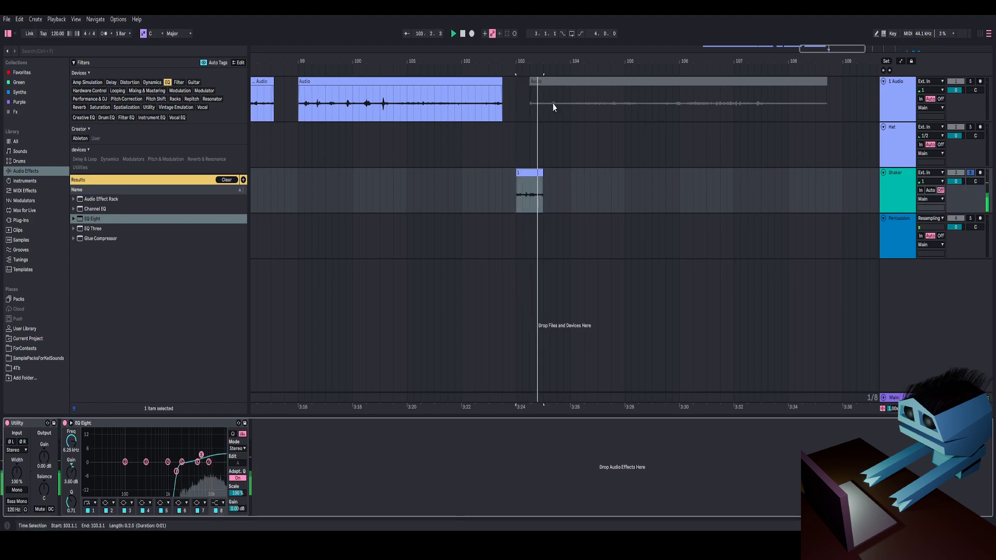
# Stop playback, open the Shaker clip's sample view and turn off Warp
pyautogui.moveTo(555, 60); pyautogui.dragTo(523, 98)
pyautogui.press('space')
pyautogui.click(464, 175)
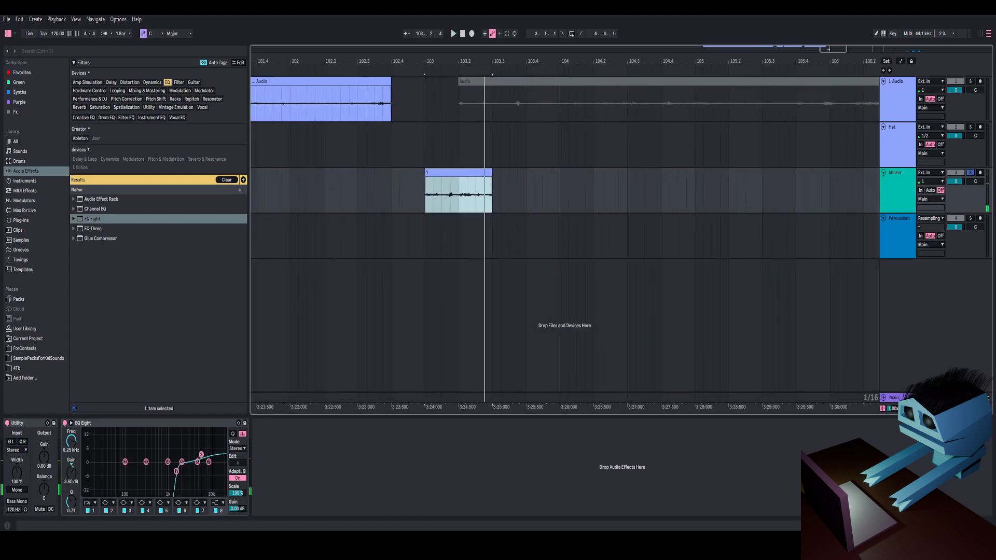
pyautogui.doubleClick(463, 173)
pyautogui.moveTo(422, 233); pyautogui.dragTo(440, 230)
pyautogui.click(82, 236)
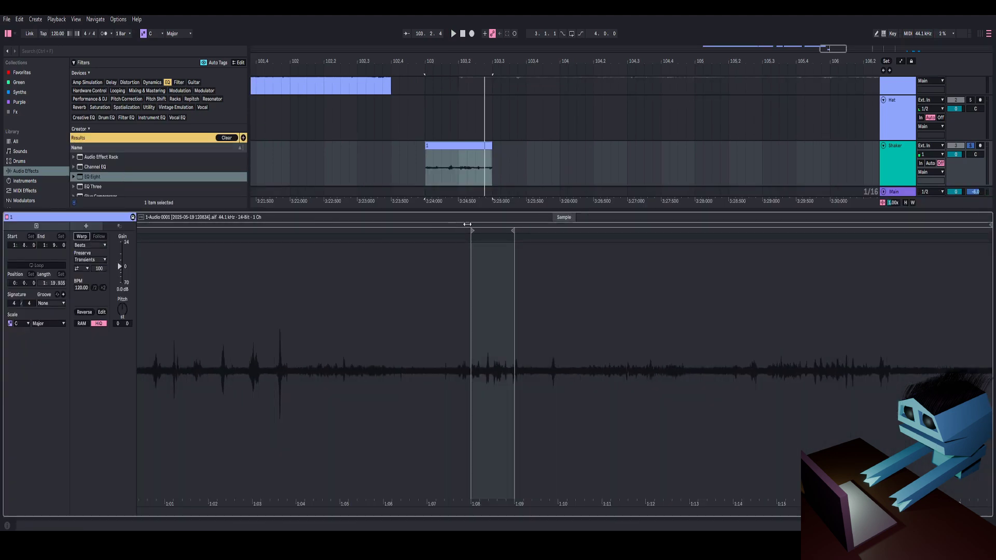
# Move the Shaker clip's sample start marker slightly earlier, to about 1:07.960
pyautogui.click(496, 225)
pyautogui.moveTo(496, 230)
pyautogui.mouseDown()
pyautogui.moveTo(497, 246)
pyautogui.moveTo(287, 275)
pyautogui.moveTo(378, 281)
pyautogui.mouseUp()
pyautogui.moveTo(292, 231)
pyautogui.mouseDown()
pyautogui.moveTo(240, 230)
pyautogui.moveTo(284, 232)
pyautogui.mouseUp()
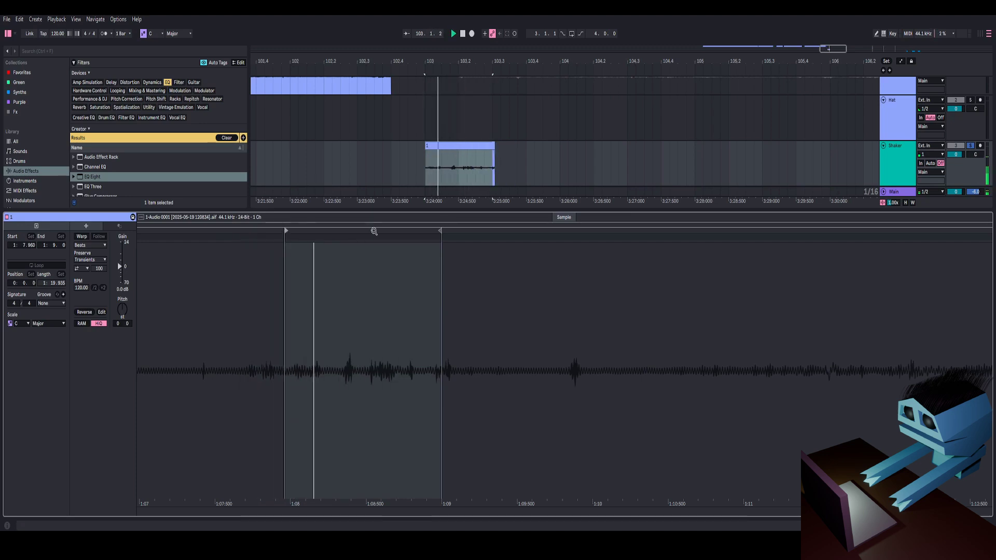
# Trim the Shaker clip so it ends at 103.3, duplicate it directly after itself and audition the pair
pyautogui.moveTo(440, 231); pyautogui.dragTo(461, 235)
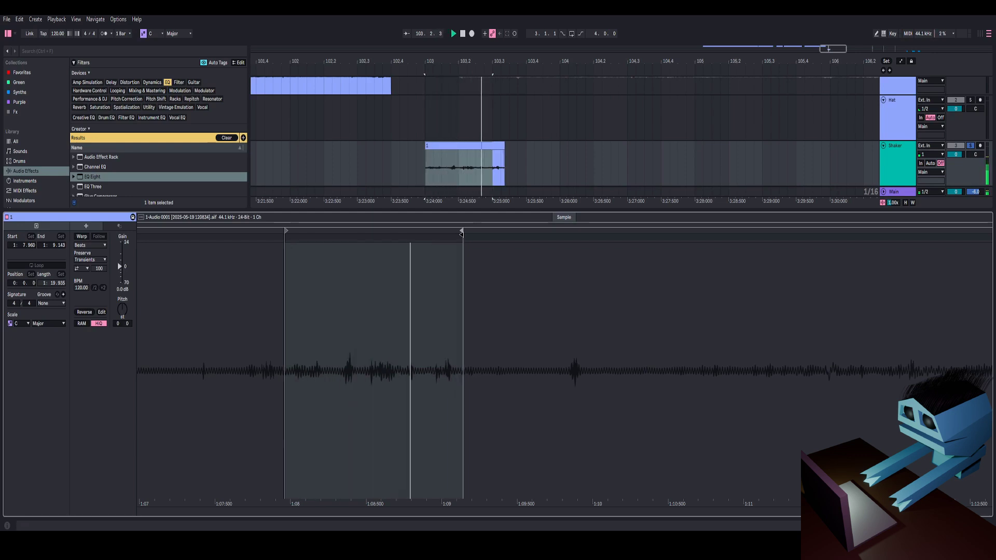
pyautogui.moveTo(500, 142)
pyautogui.mouseDown()
pyautogui.moveTo(485, 154)
pyautogui.moveTo(492, 147)
pyautogui.mouseUp()
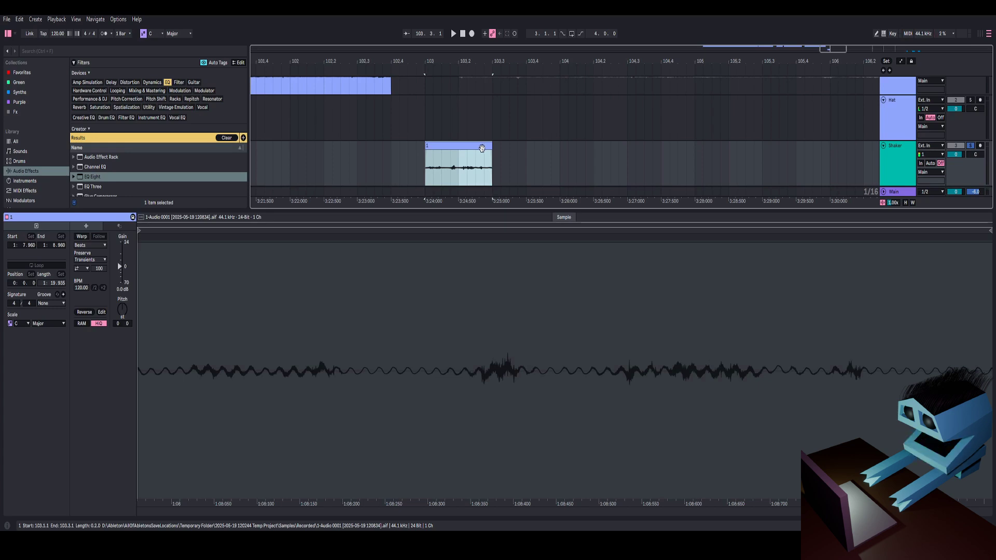
pyautogui.hotkey('ctrl', 'd')
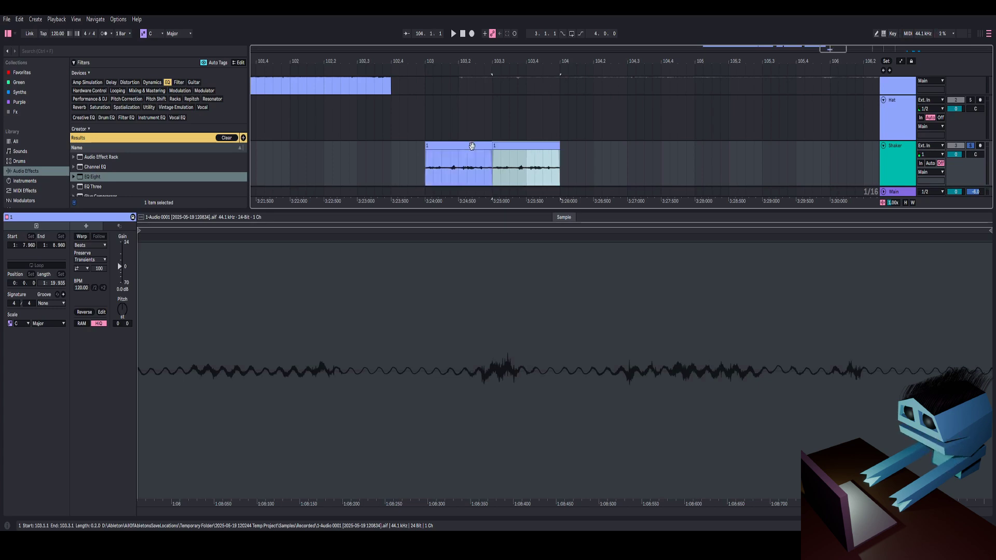
pyautogui.press('space')
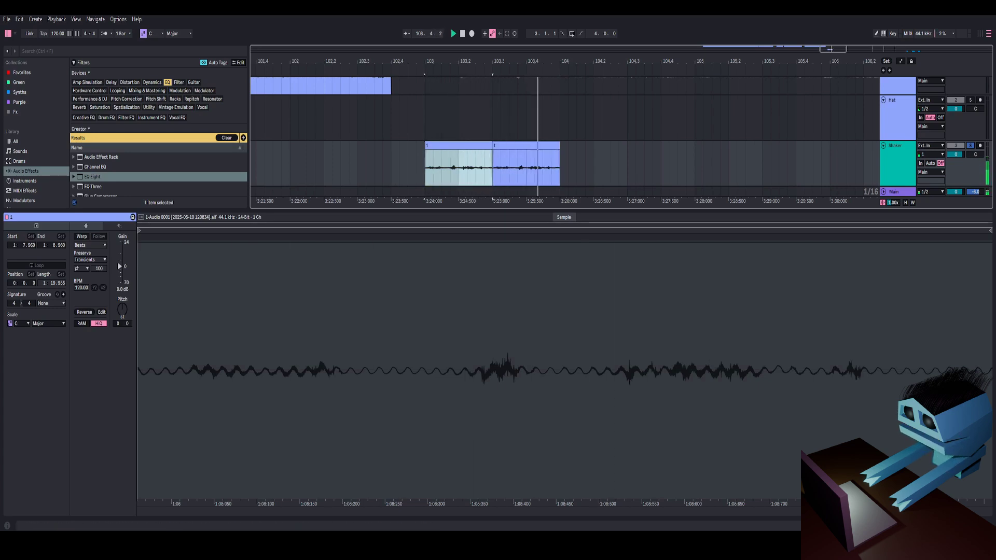
pyautogui.hotkey('ctrl', 'alt', 'l')
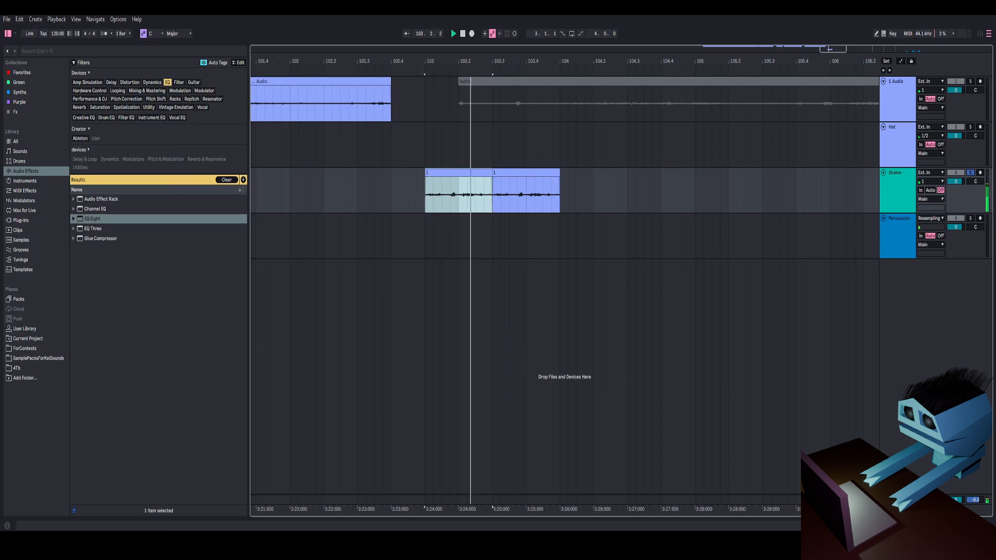
pyautogui.hotkey('ctrl', 'alt', 'l')
pyautogui.press('space')
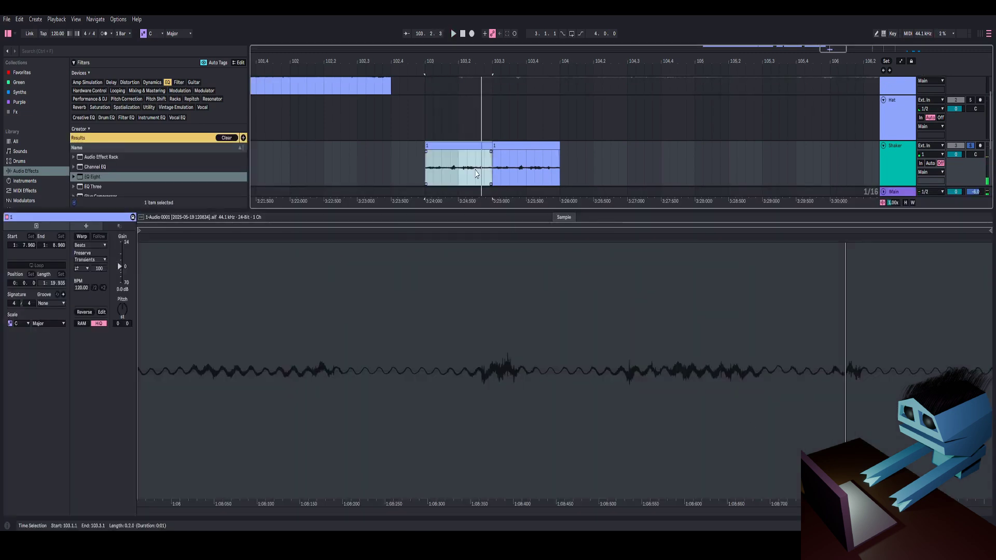
# Try to split off the short final slice of the first Shaker clip and audition the result
pyautogui.click(483, 165)
pyautogui.click(474, 167)
pyautogui.press('space')
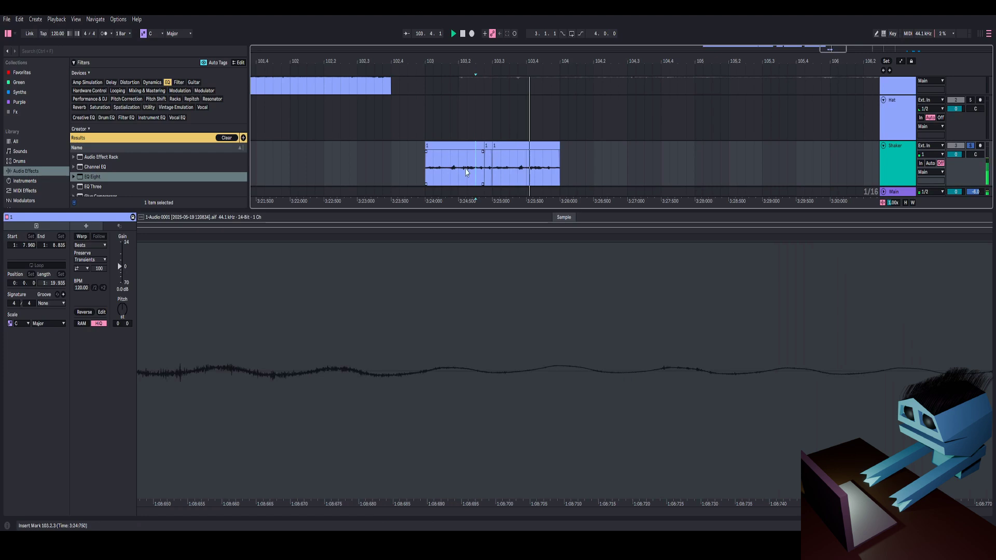
pyautogui.click(489, 147)
pyautogui.press('Delete')
pyautogui.press('space')
pyautogui.moveTo(493, 155); pyautogui.dragTo(492, 147)
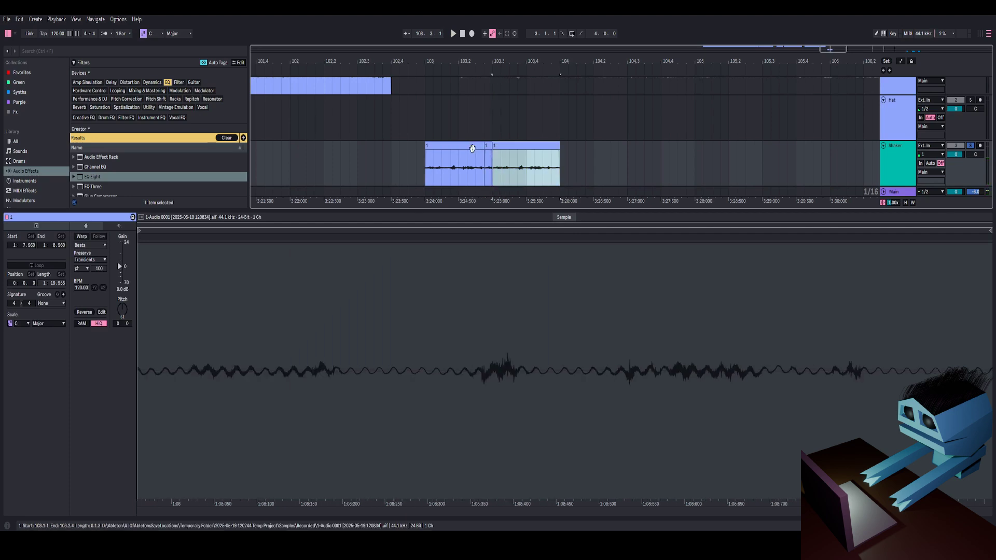
pyautogui.click(473, 148)
pyautogui.press('space')
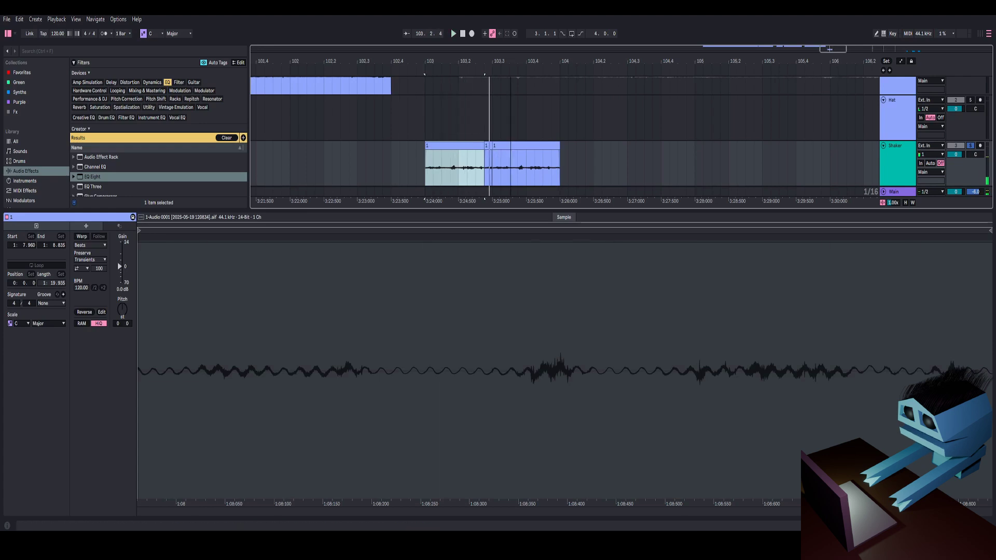
# Audition the short slice between the Shaker clips, then remove it by restoring the first clip's length up to 103.3
pyautogui.moveTo(511, 61); pyautogui.dragTo(455, 60)
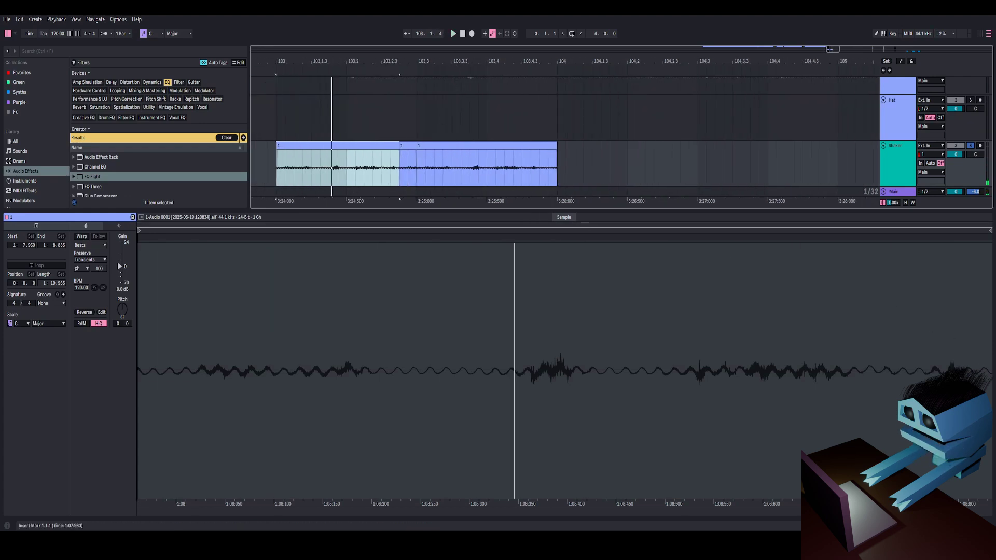
pyautogui.hotkey('shift', 'Tab')
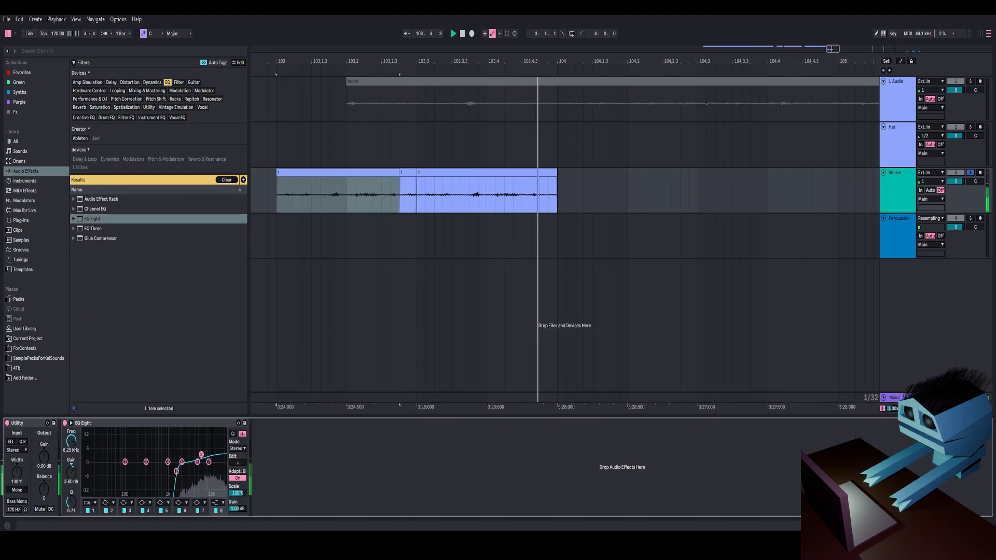
pyautogui.press('space')
pyautogui.press('space')
pyautogui.click(404, 173)
pyautogui.press('space')
pyautogui.press('space')
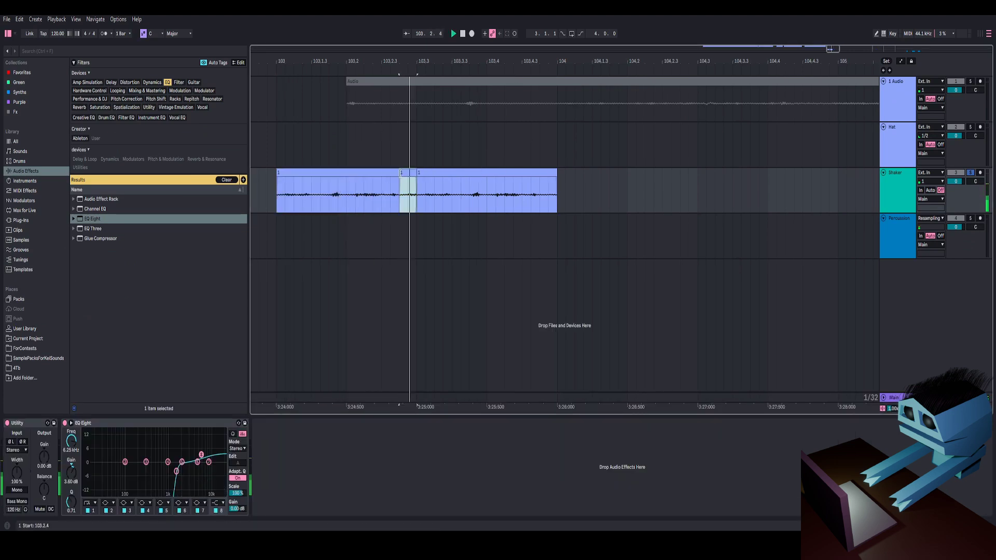
pyautogui.moveTo(400, 173); pyautogui.dragTo(414, 173)
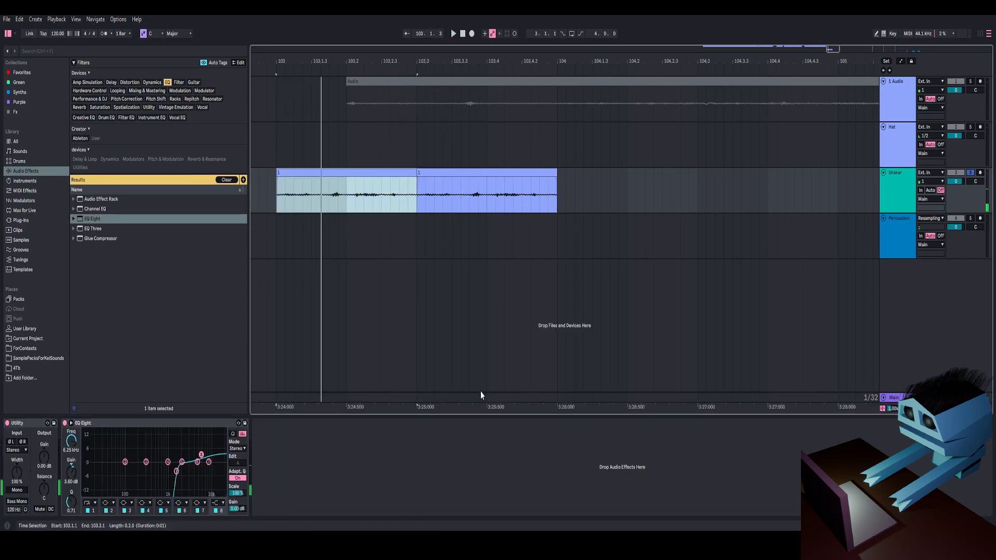
# Raise the clip gain of both Shaker clips together to 4.5 dB
pyautogui.keyDown('shift'); pyautogui.click(436, 175); pyautogui.keyUp('shift')
pyautogui.click(908, 526)
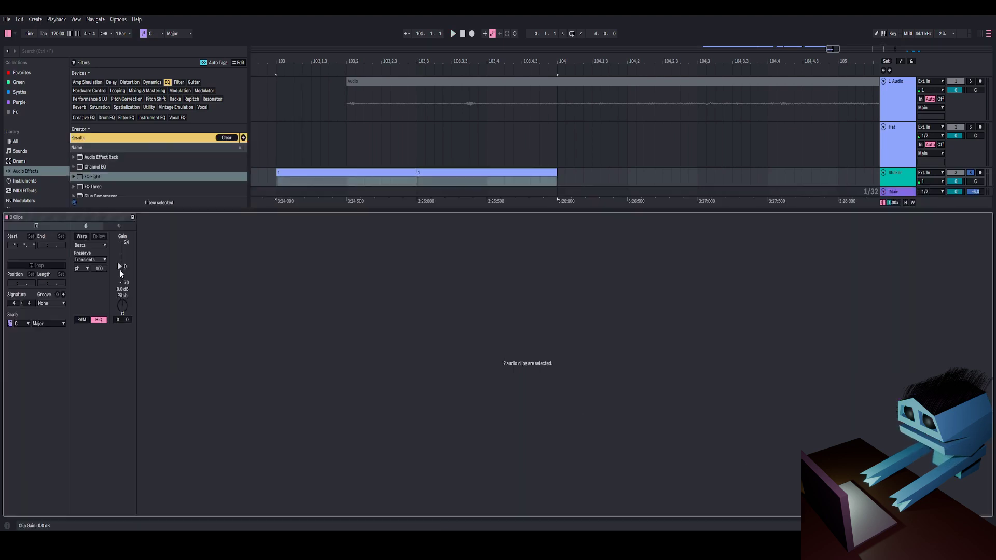
pyautogui.scroll(-3, 425, 154)
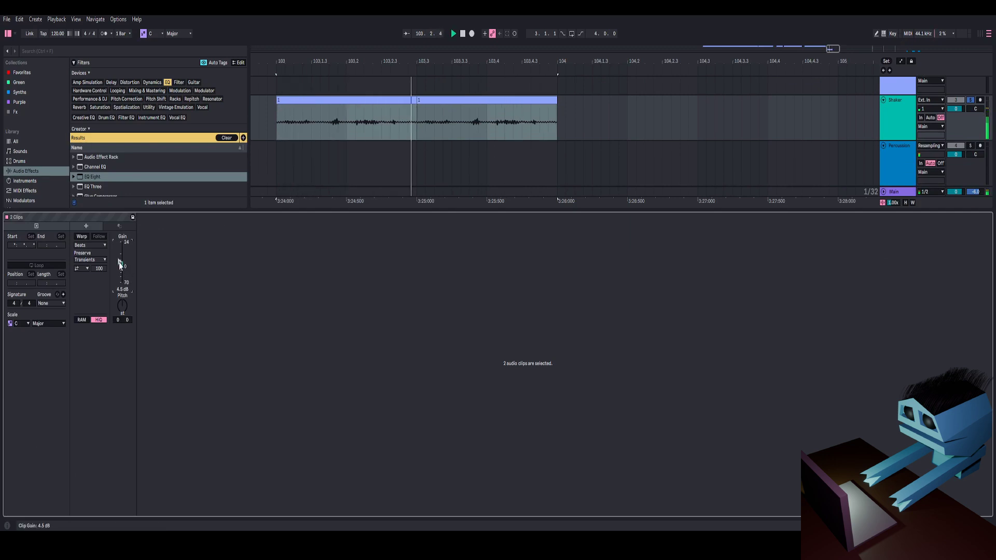
pyautogui.hotkey('shift', 'Tab')
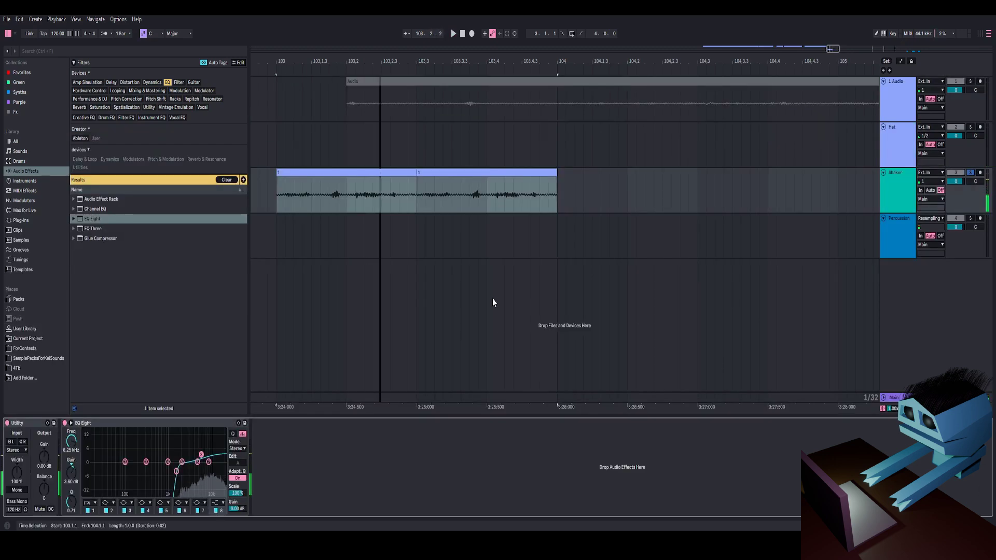
# Add a Saturator to the Shaker track, set its drive to 6.3 dB and audition it
pyautogui.click(130, 83)
pyautogui.doubleClick(93, 277)
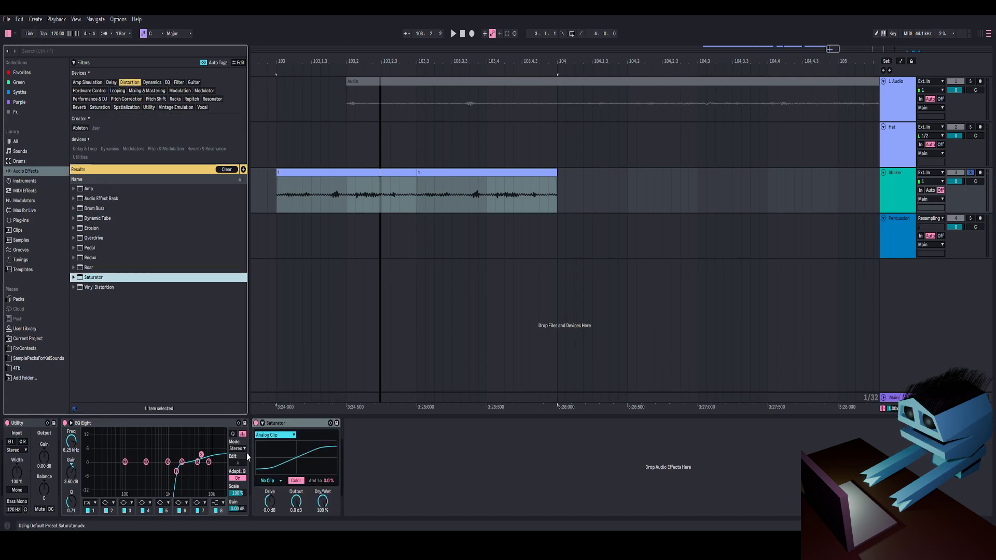
pyautogui.moveTo(273, 494); pyautogui.dragTo(272, 483)
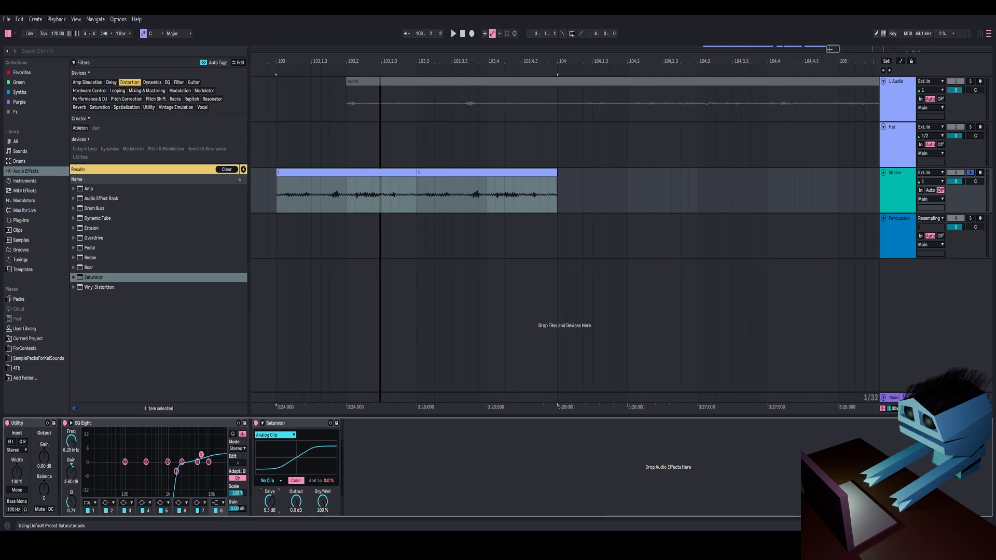
pyautogui.press('space')
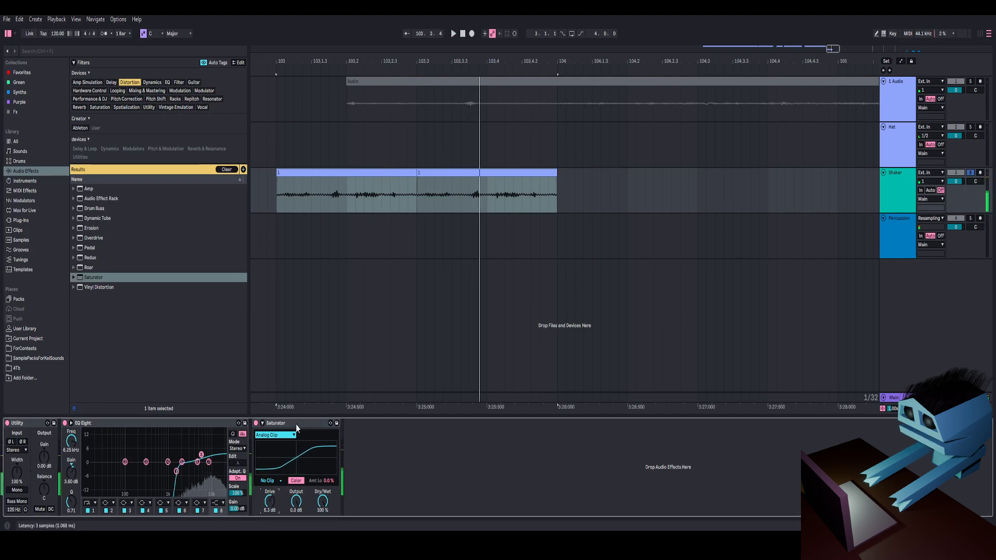
# Move Saturator ahead of EQ Eight and set the EQ's low-cut band to 1.32 kHz with a Q of 0.32
pyautogui.click(297, 426)
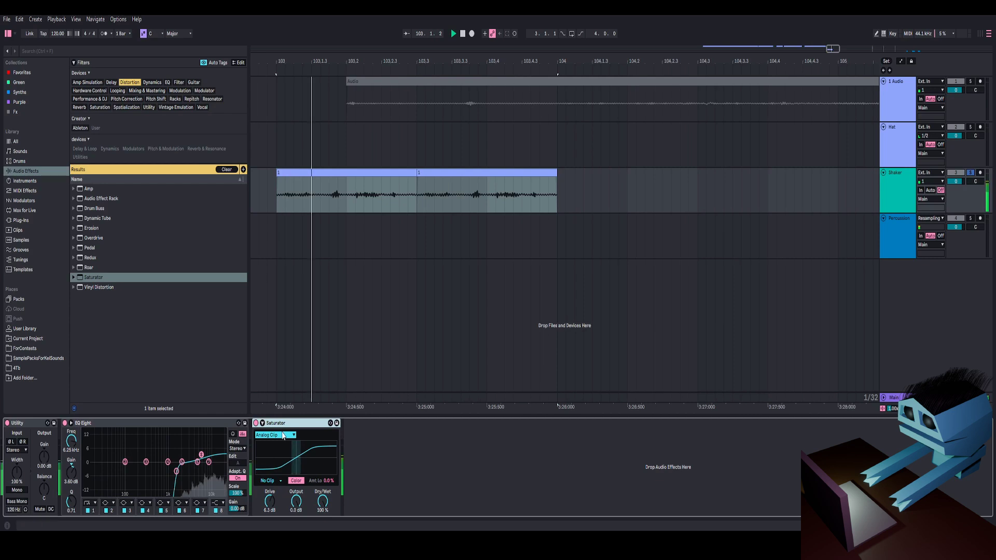
pyautogui.moveTo(290, 423); pyautogui.dragTo(67, 457)
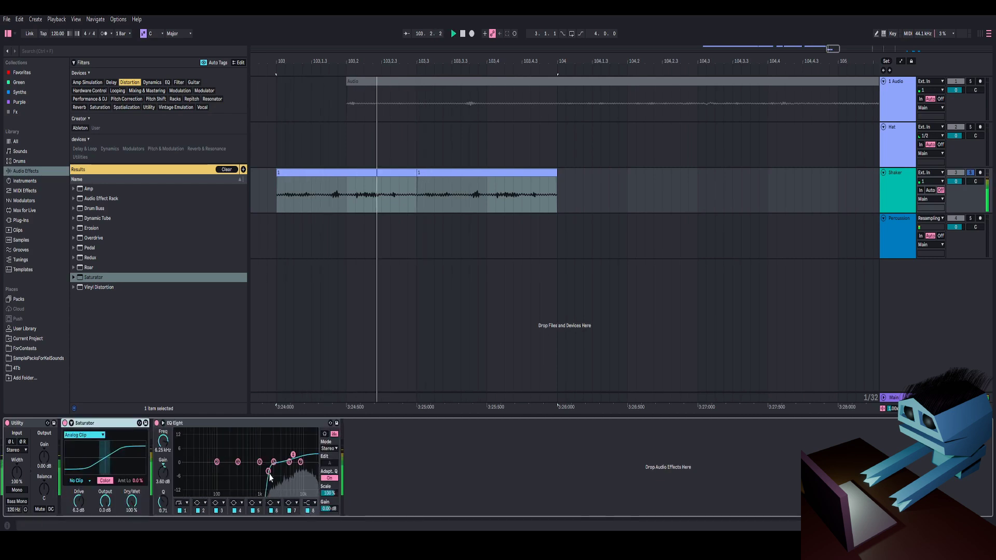
pyautogui.moveTo(268, 471); pyautogui.dragTo(264, 480)
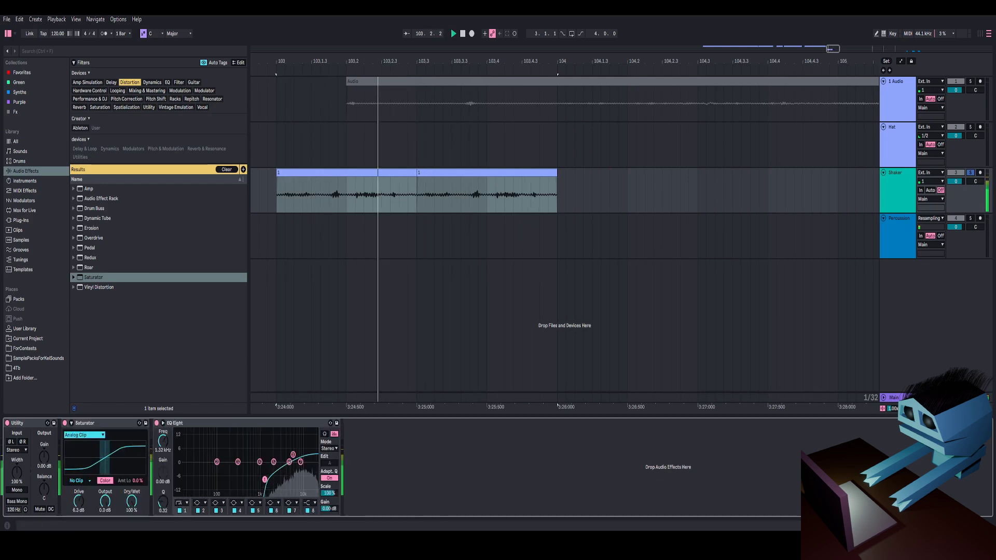
pyautogui.press('space')
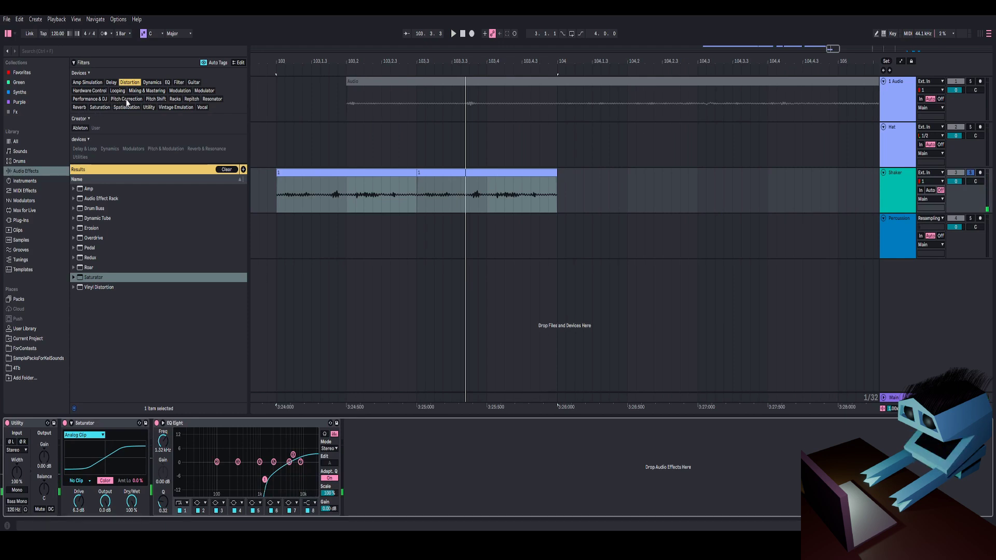
# Add a Shifter after EQ Eight, switch it to Freq mode and set its fine shift to 148 Hz during playback
pyautogui.click(156, 99)
pyautogui.doubleClick(91, 218)
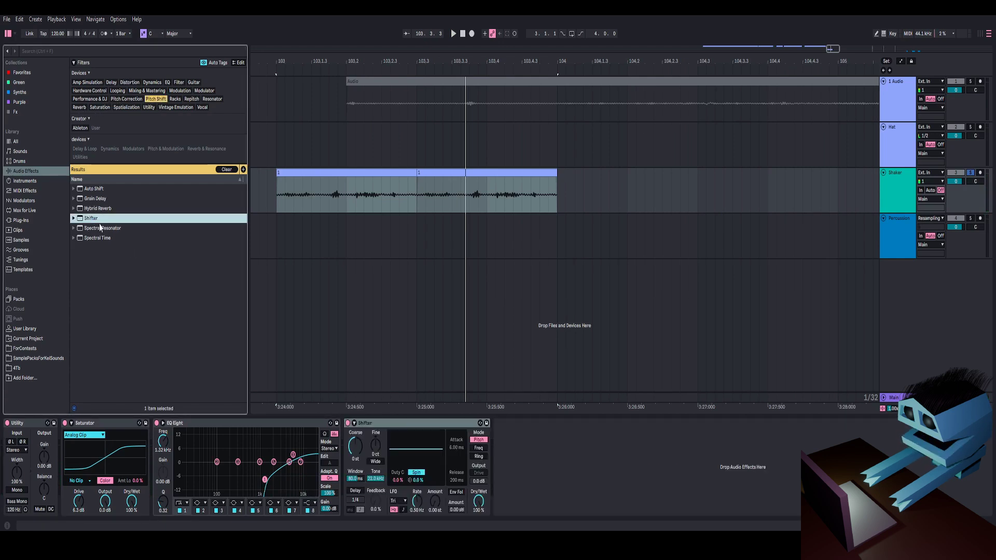
pyautogui.click(478, 448)
pyautogui.press('space')
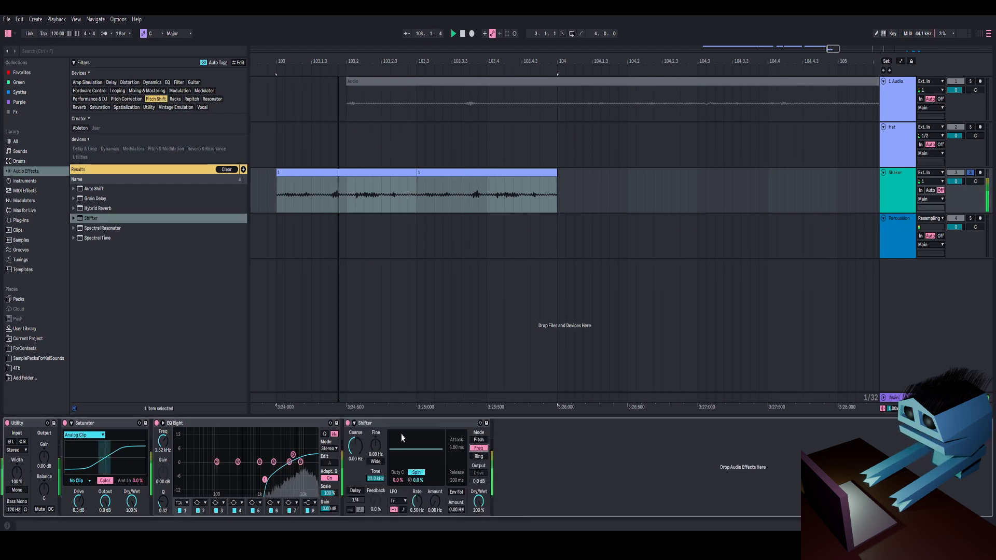
pyautogui.moveTo(376, 445)
pyautogui.mouseDown()
pyautogui.moveTo(375, 458)
pyautogui.moveTo(377, 440)
pyautogui.mouseUp()
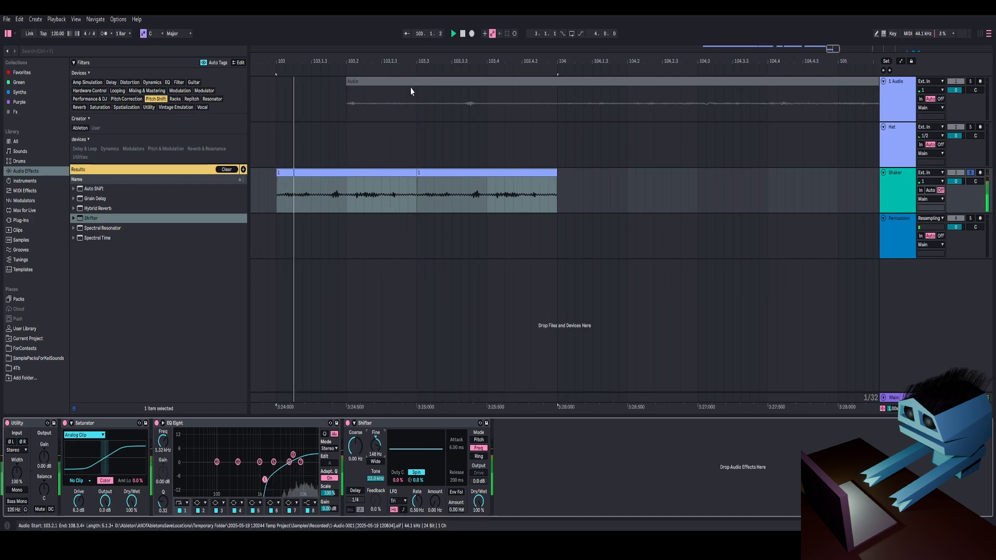
# Add Snap Heap from the Fx collection after Shifter on the Shaker track
pyautogui.click(20, 92)
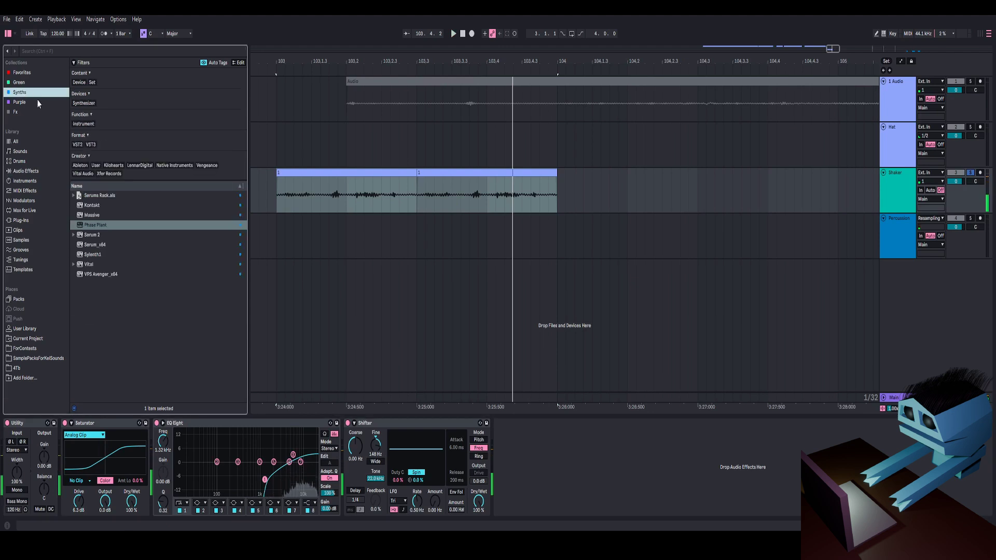
pyautogui.click(22, 112)
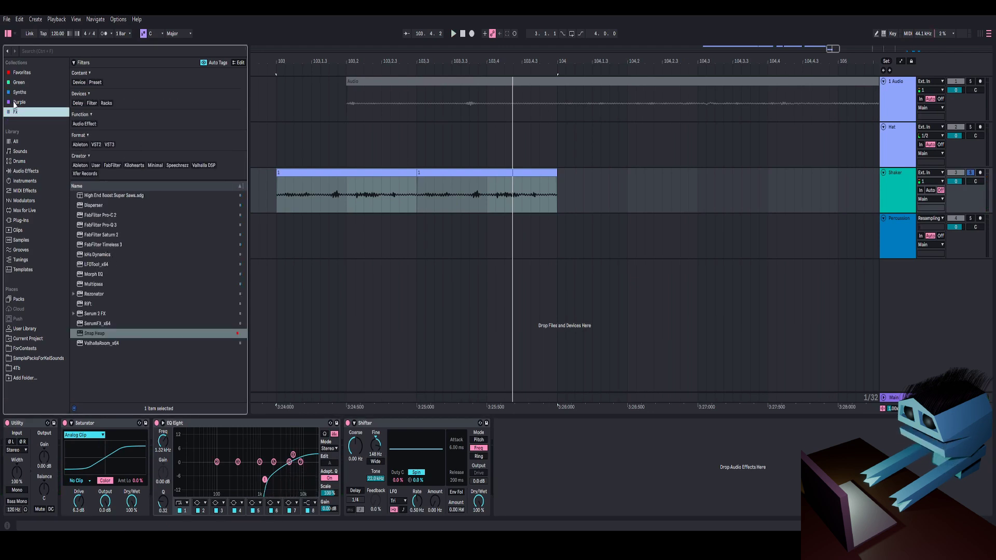
pyautogui.moveTo(91, 338); pyautogui.dragTo(543, 434)
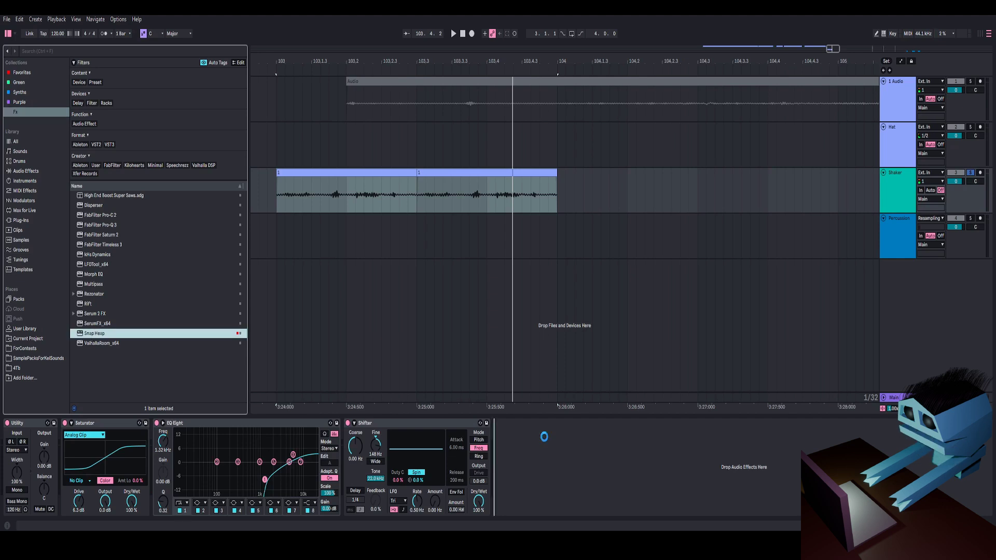
# Load the Lfo Setup preset from the Snap Heap preset folder and close the preset browser
pyautogui.click(273, 79)
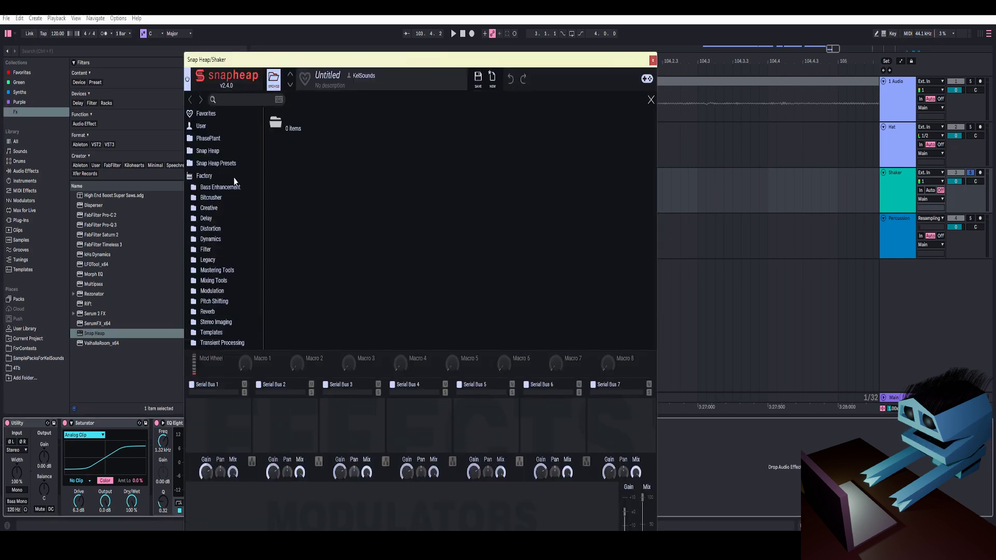
pyautogui.click(213, 153)
pyautogui.click(287, 177)
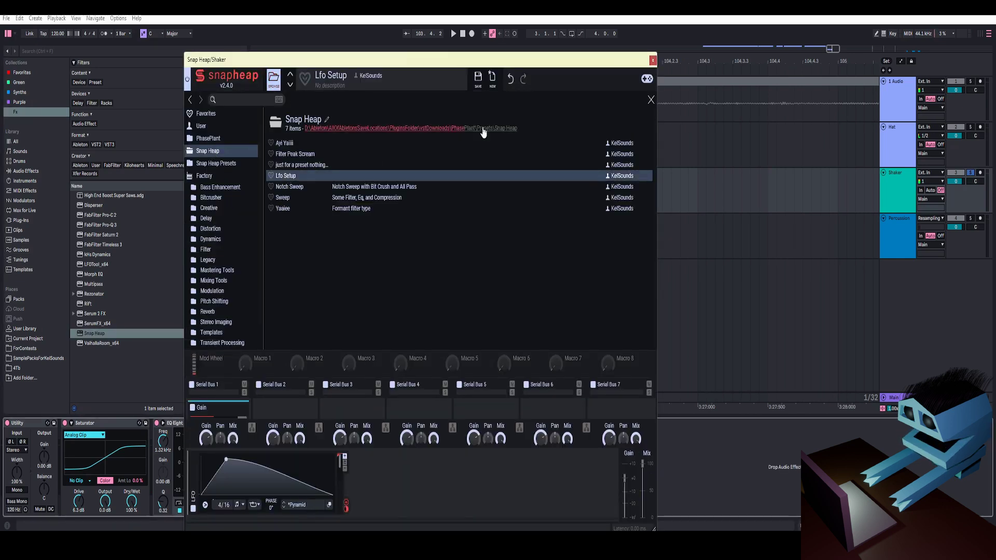
pyautogui.click(651, 101)
pyautogui.moveTo(362, 63); pyautogui.dragTo(395, 36)
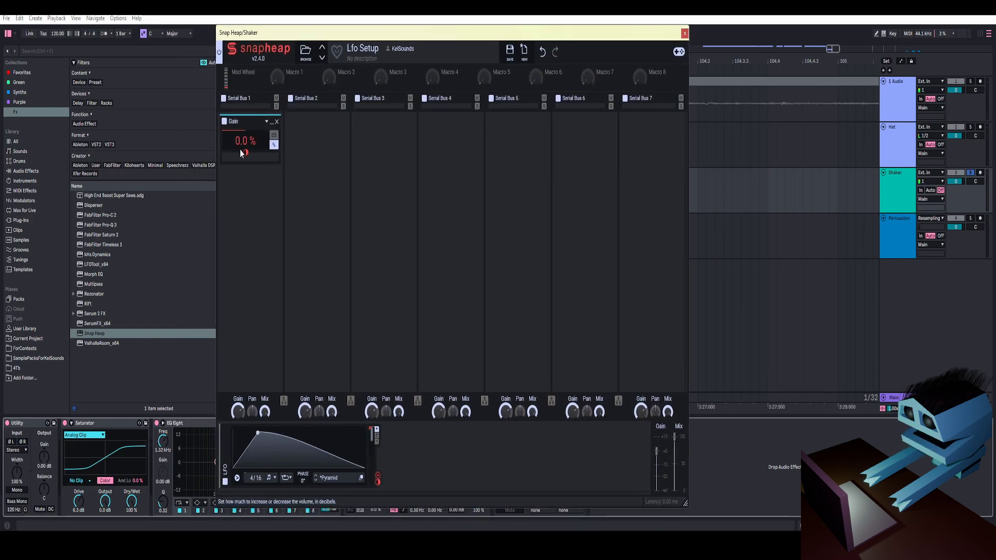
# Hide the Live browser, start playback and move the Snap Heap window clear of the start of the Shaker clips
pyautogui.click(8, 34)
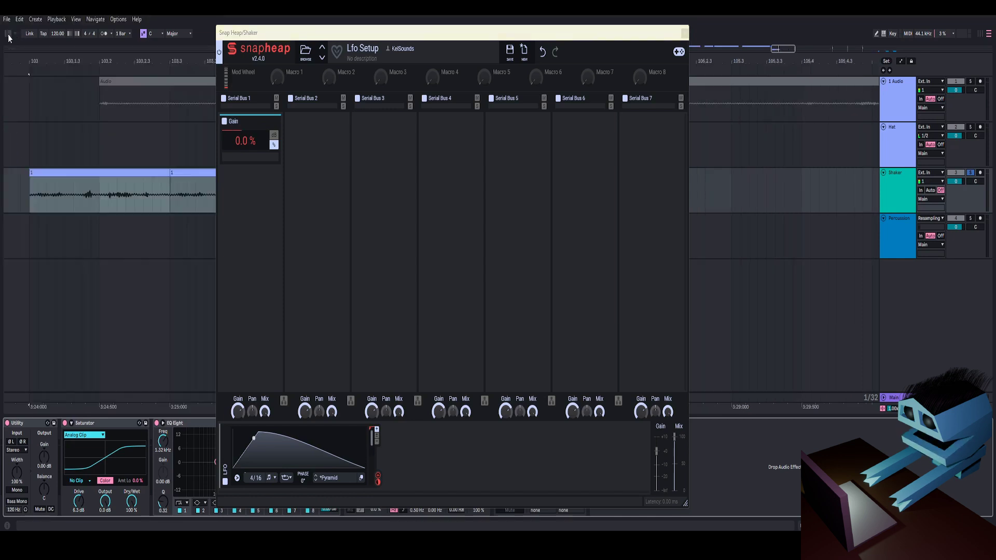
pyautogui.press('space')
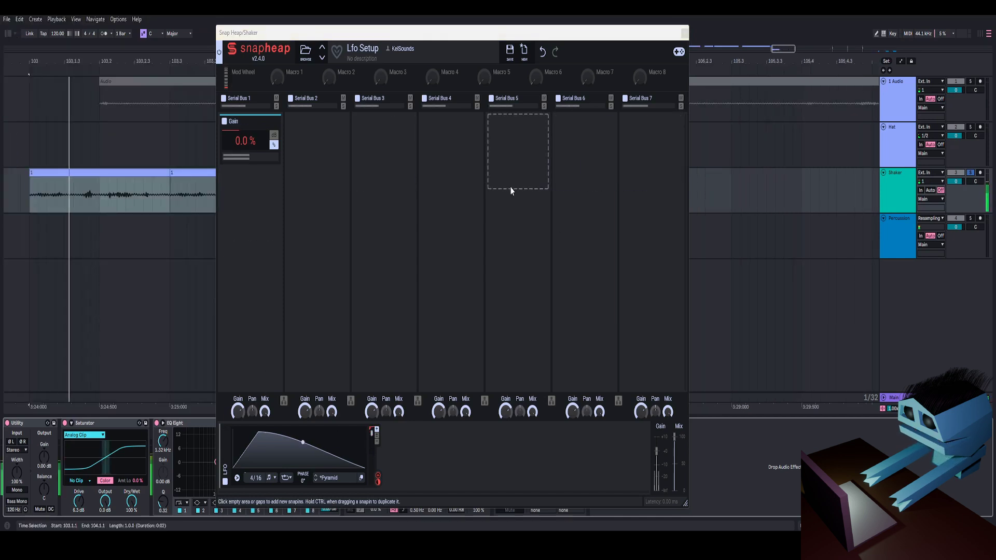
pyautogui.moveTo(372, 41); pyautogui.dragTo(504, 57)
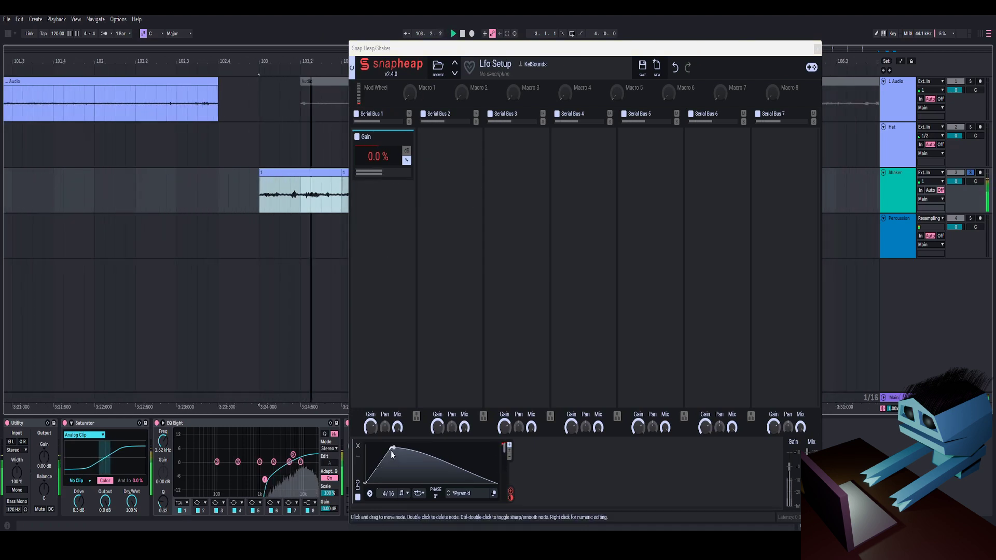
# Reshape Snap Heap's LFO curve into two consecutive humps by adding and repositioning nodes, checking it during playback
pyautogui.moveTo(394, 447); pyautogui.dragTo(386, 450)
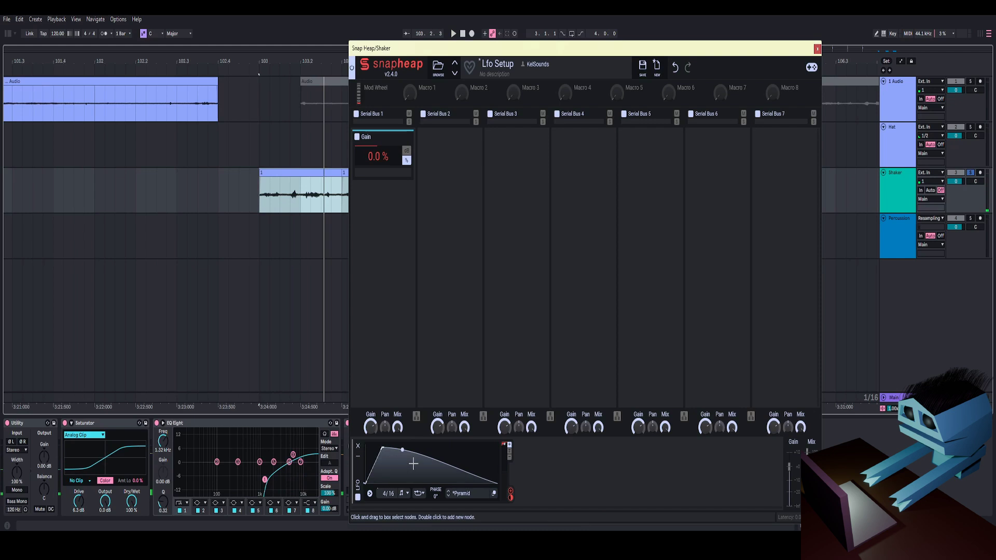
pyautogui.doubleClick(425, 477)
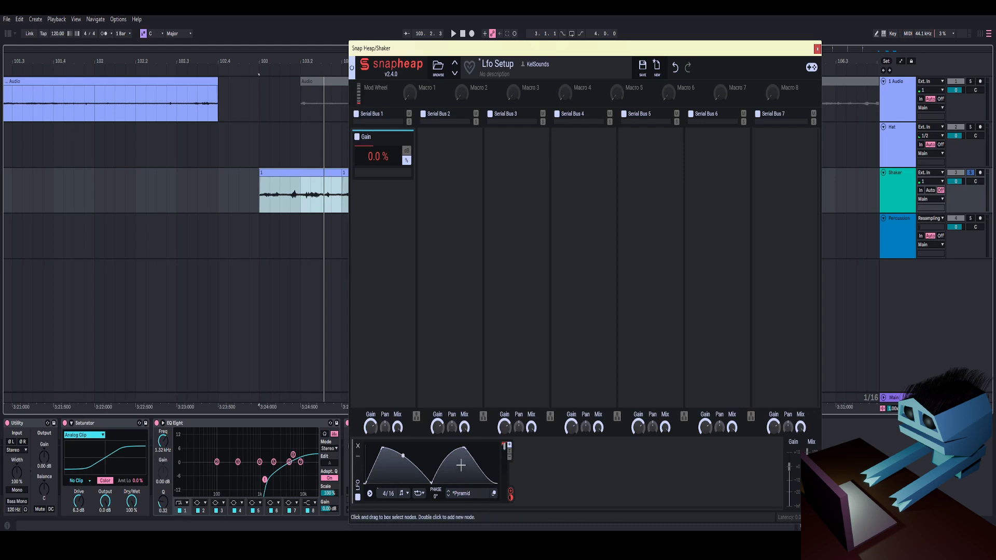
pyautogui.press('space')
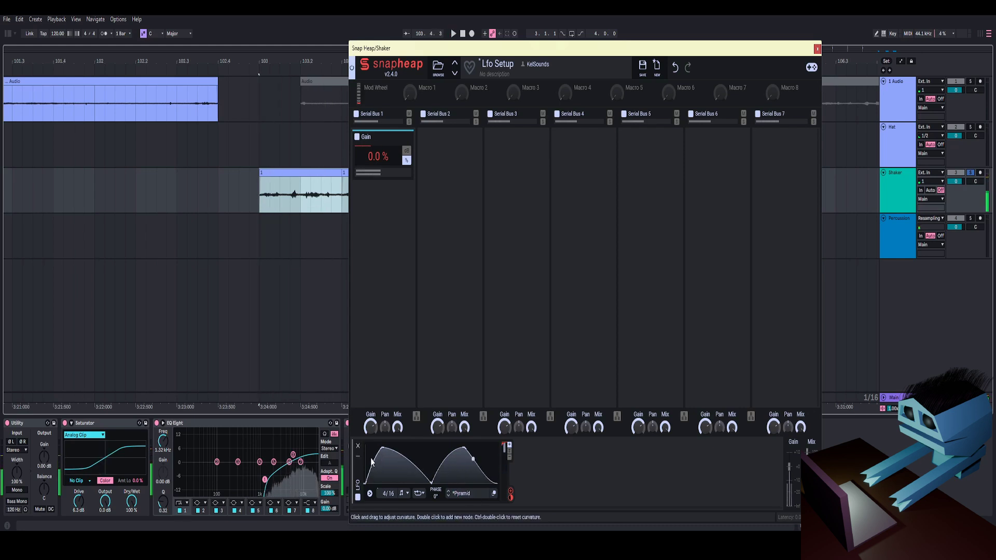
pyautogui.moveTo(370, 450); pyautogui.dragTo(410, 479)
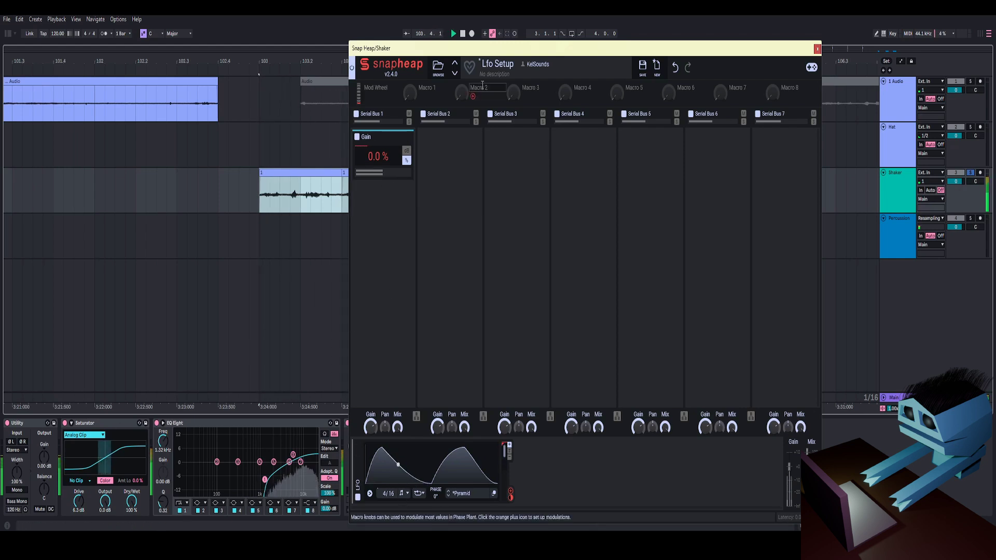
# Remove the Shifter device from the Shaker chain and add a Frequency Shifter at -525 Hz ahead of Gain in Snap Heap
pyautogui.moveTo(489, 52); pyautogui.dragTo(615, 41)
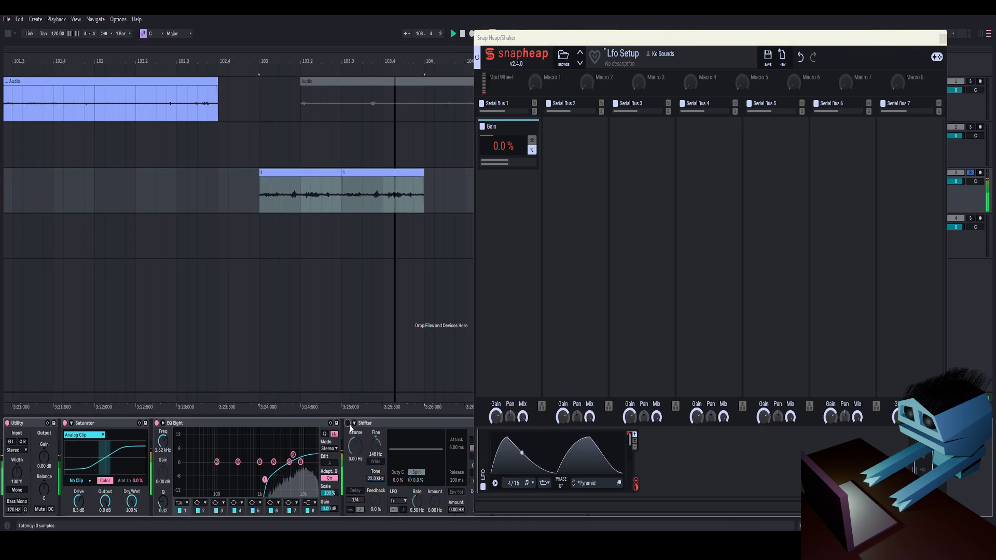
pyautogui.press('Delete')
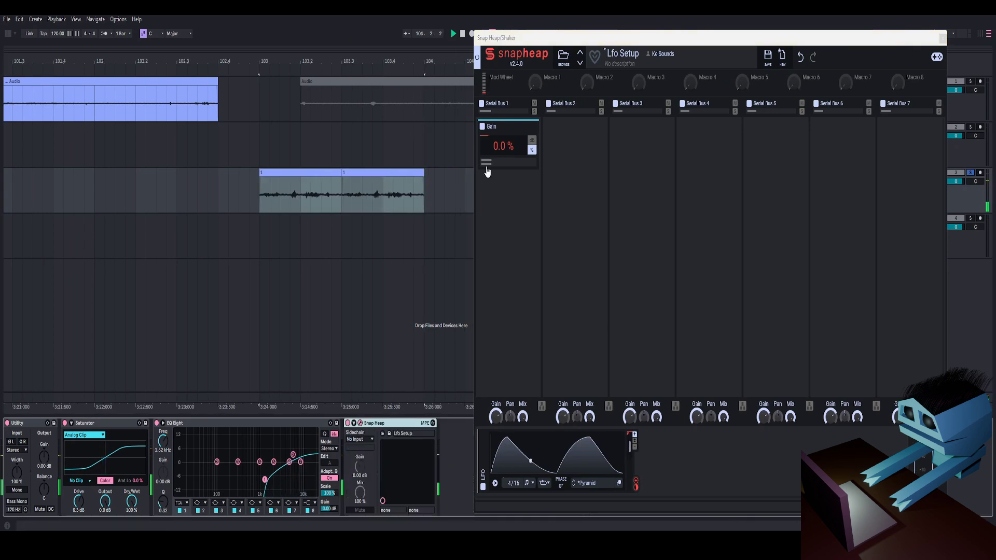
pyautogui.click(502, 123)
pyautogui.click(571, 164)
pyautogui.press('space')
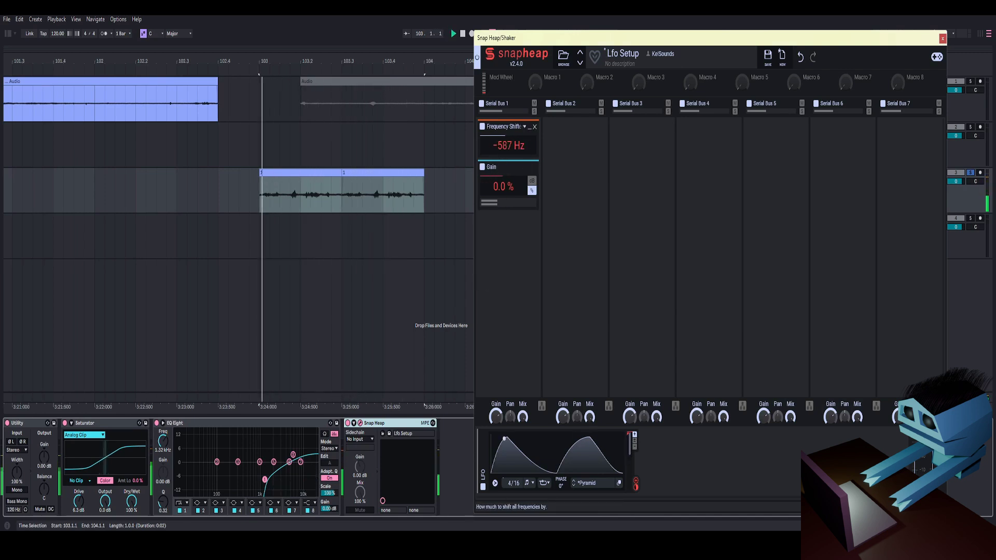
# Add Slice EQ after Gain in Serial Bus 1, open its editor and choose the peak filter type
pyautogui.click(510, 242)
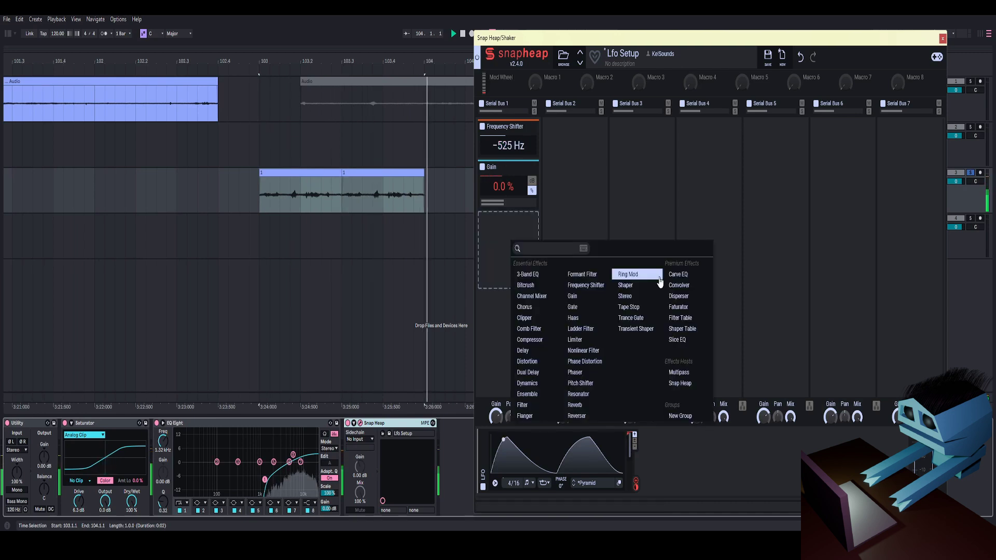
pyautogui.click(681, 340)
pyautogui.click(532, 236)
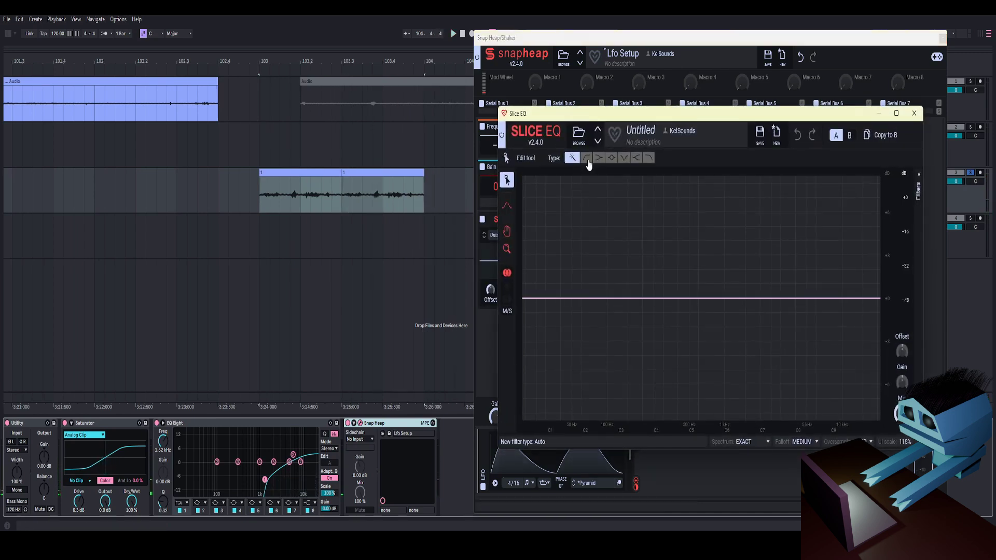
pyautogui.moveTo(621, 114); pyautogui.dragTo(421, 76)
pyautogui.click(411, 119)
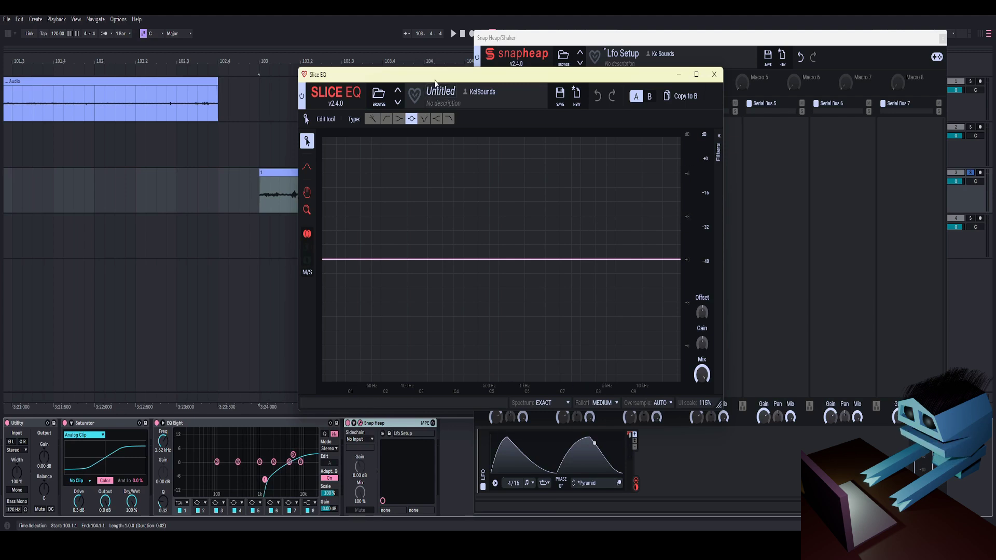
pyautogui.moveTo(425, 74); pyautogui.dragTo(368, 56)
# Add a very narrow peak boost in Slice EQ with its cutoff at 4.92 kHz, tuning it during playback
pyautogui.moveTo(521, 240); pyautogui.dragTo(523, 138)
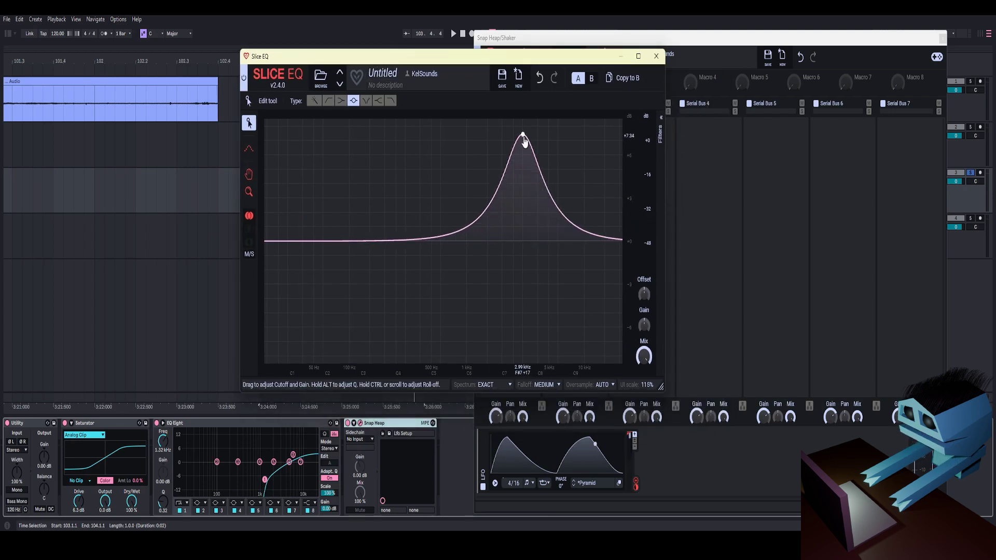
pyautogui.click(660, 135)
pyautogui.moveTo(624, 158); pyautogui.dragTo(649, 114)
pyautogui.scroll(-6, 560, 177)
pyautogui.press('space')
pyautogui.press('space')
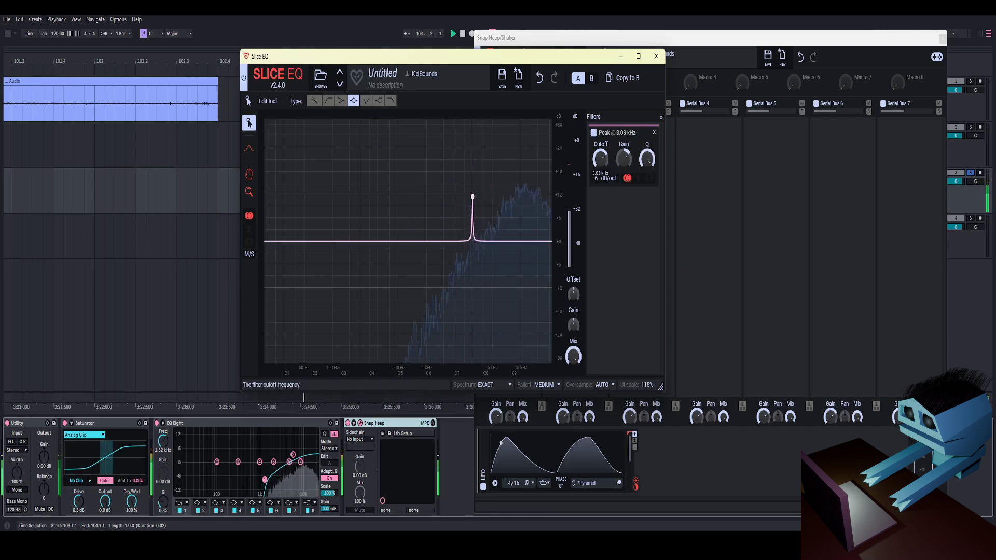
pyautogui.moveTo(622, 164); pyautogui.dragTo(600, 166)
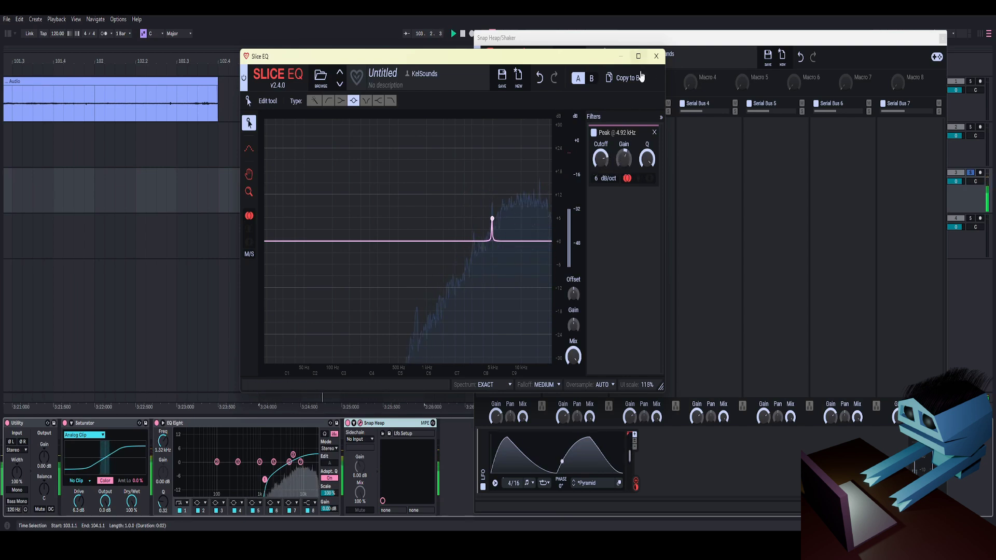
# Add a second narrow peak boost at 11.0 kHz, then close the Slice EQ editor and collapse its module
pyautogui.click(518, 242)
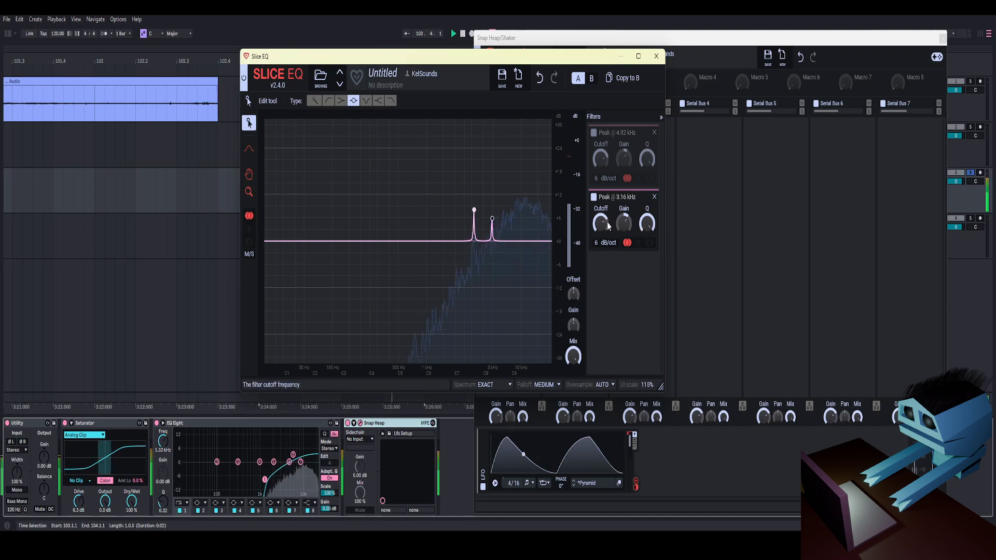
pyautogui.moveTo(623, 223)
pyautogui.mouseDown()
pyautogui.moveTo(623, 197)
pyautogui.moveTo(601, 233)
pyautogui.moveTo(624, 198)
pyautogui.moveTo(596, 229)
pyautogui.moveTo(597, 209)
pyautogui.moveTo(623, 236)
pyautogui.mouseUp()
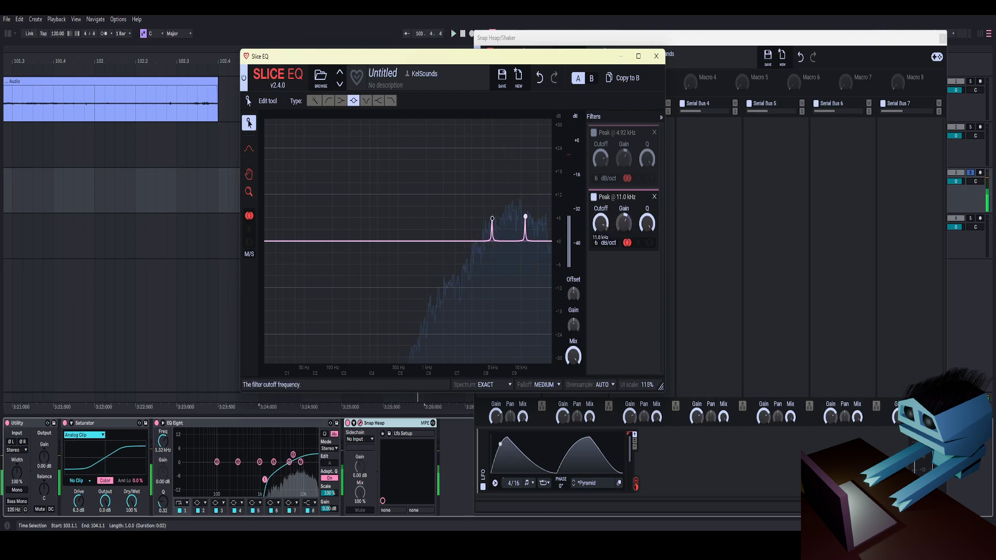
pyautogui.moveTo(622, 223); pyautogui.dragTo(623, 226)
pyautogui.click(656, 56)
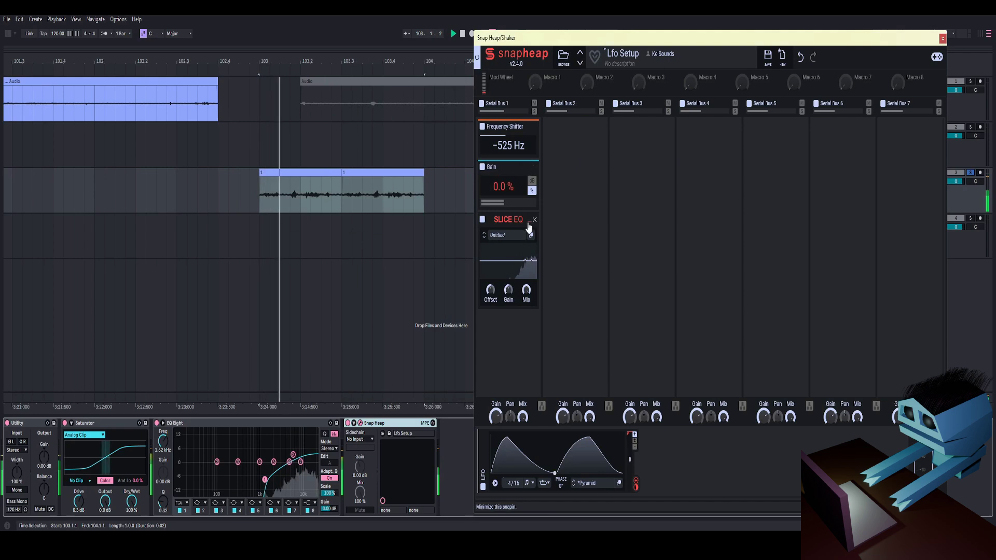
pyautogui.click(529, 224)
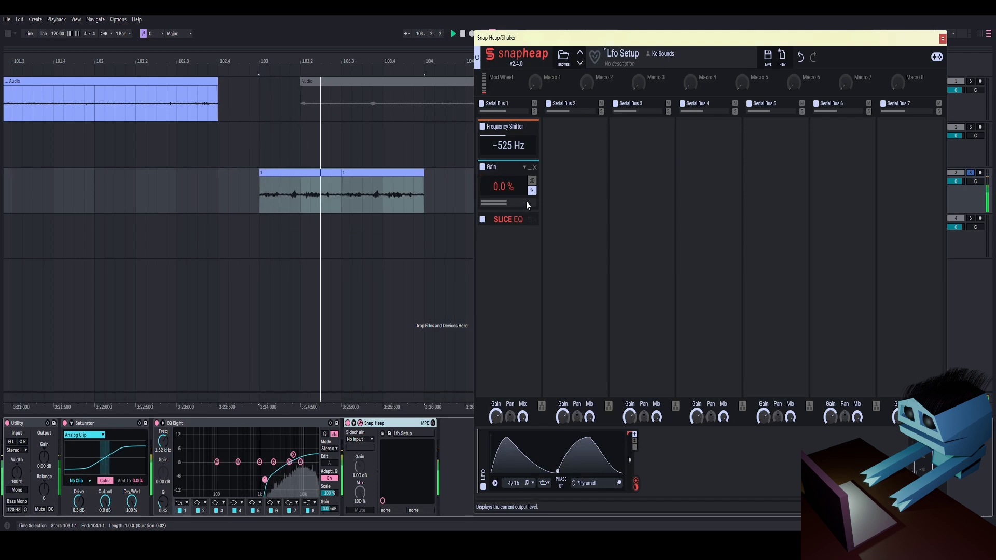
# Try a different shift amount on the Frequency Shifter during playback and undo the change
pyautogui.click(482, 127)
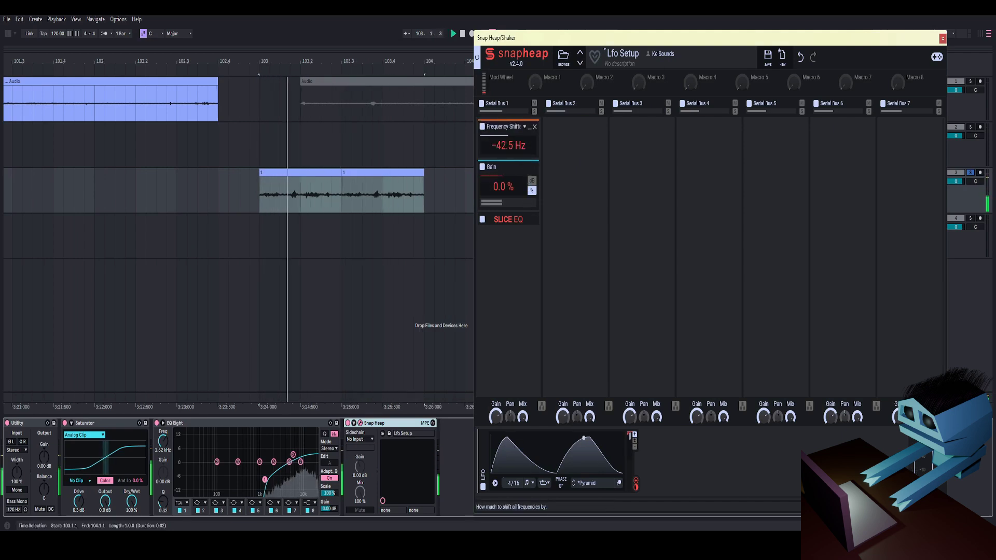
pyautogui.moveTo(500, 144); pyautogui.dragTo(500, 140)
pyautogui.click(801, 57)
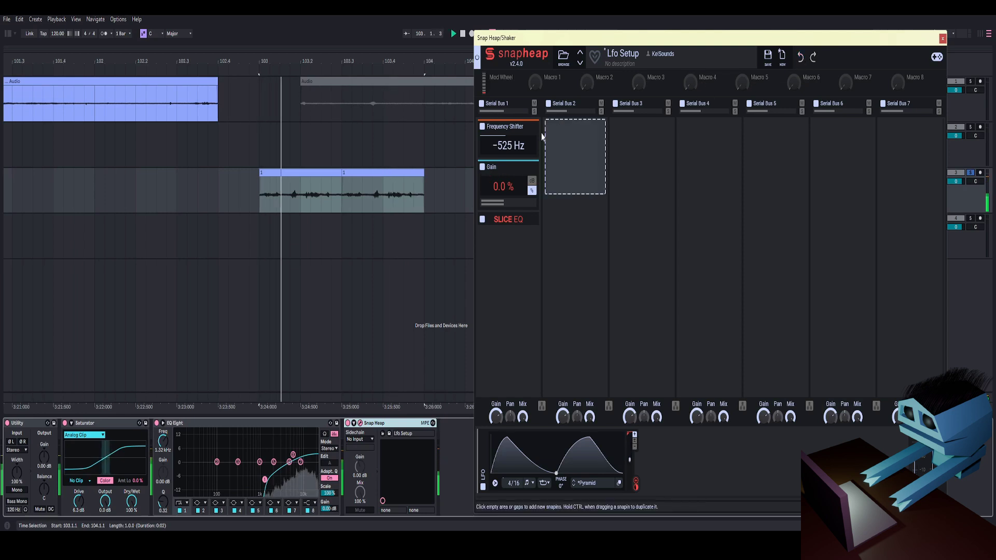
# Collapse the Frequency Shifter and reshape the LFO at a 4/16 rate into a wide first hump and a narrower second one
pyautogui.click(529, 127)
pyautogui.press('space')
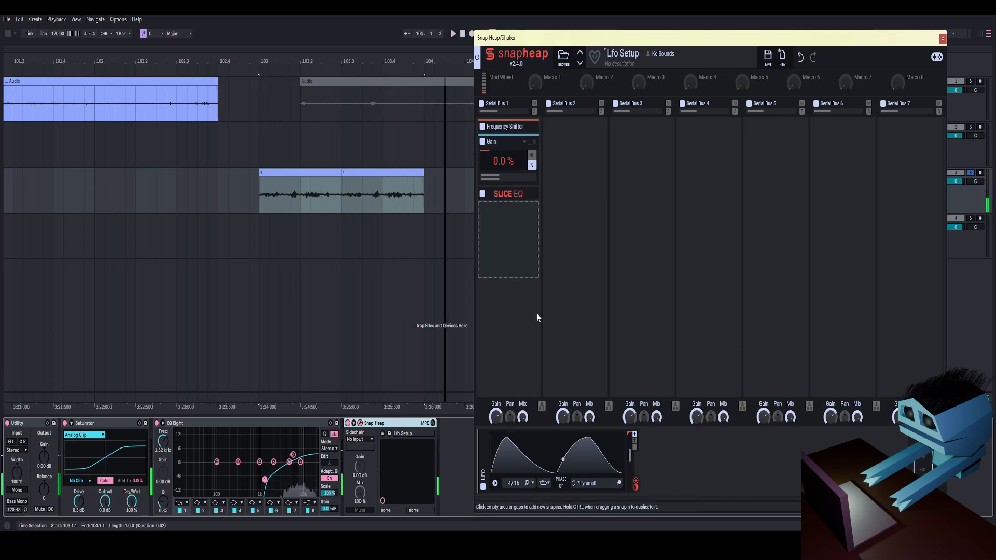
pyautogui.press('space')
pyautogui.moveTo(509, 486); pyautogui.dragTo(510, 489)
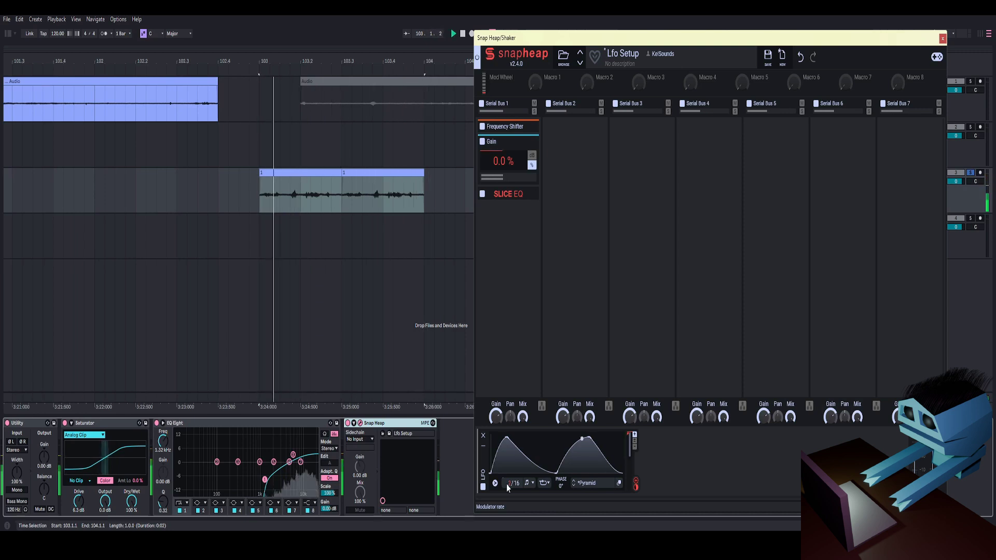
pyautogui.moveTo(507, 484); pyautogui.dragTo(574, 440)
pyautogui.press('space')
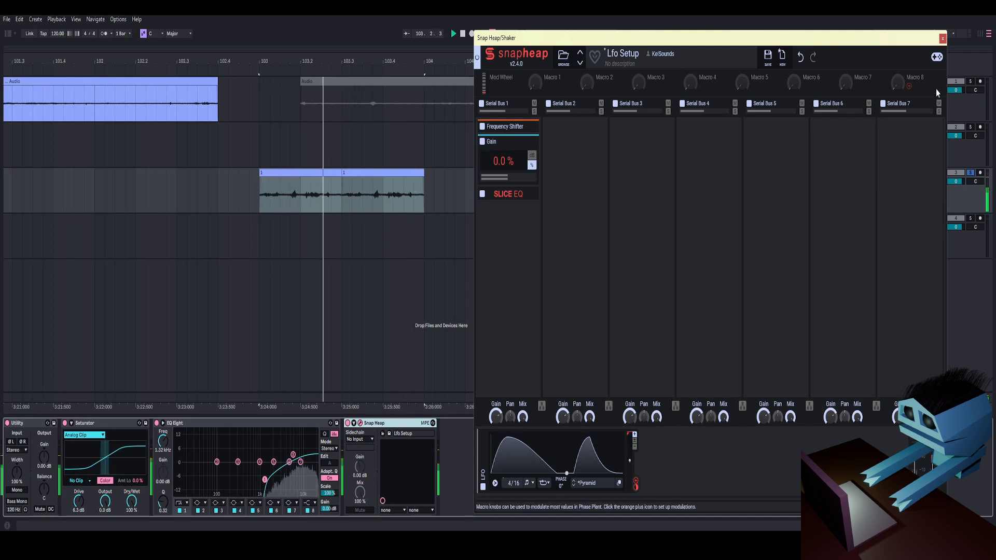
# Close the Snap Heap window and move the Shaker clips to bar 117, above the first Percussion clip
pyautogui.click(942, 38)
pyautogui.press('space')
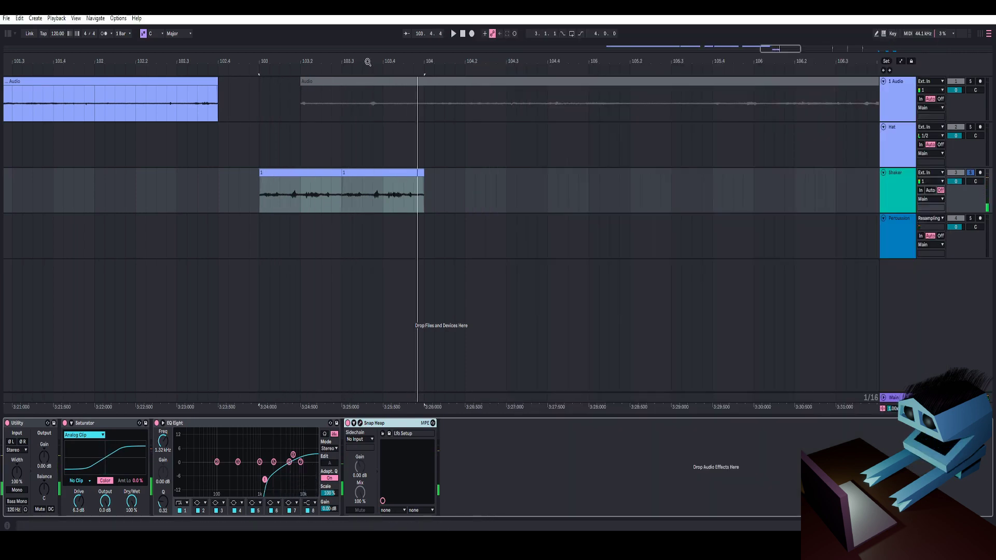
pyautogui.moveTo(368, 62); pyautogui.dragTo(291, 31)
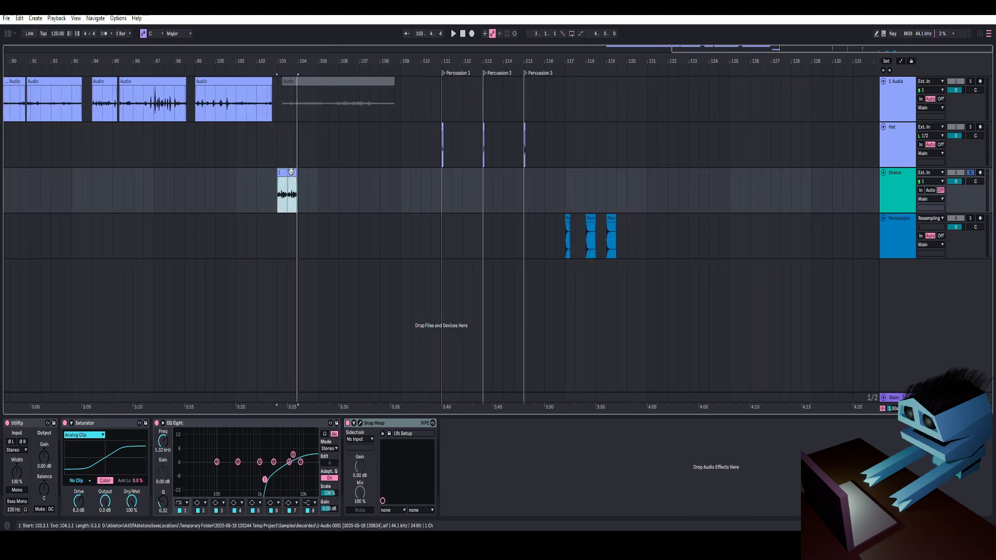
pyautogui.moveTo(275, 195); pyautogui.dragTo(578, 185)
pyautogui.moveTo(588, 62); pyautogui.dragTo(432, 88)
pyautogui.press('space')
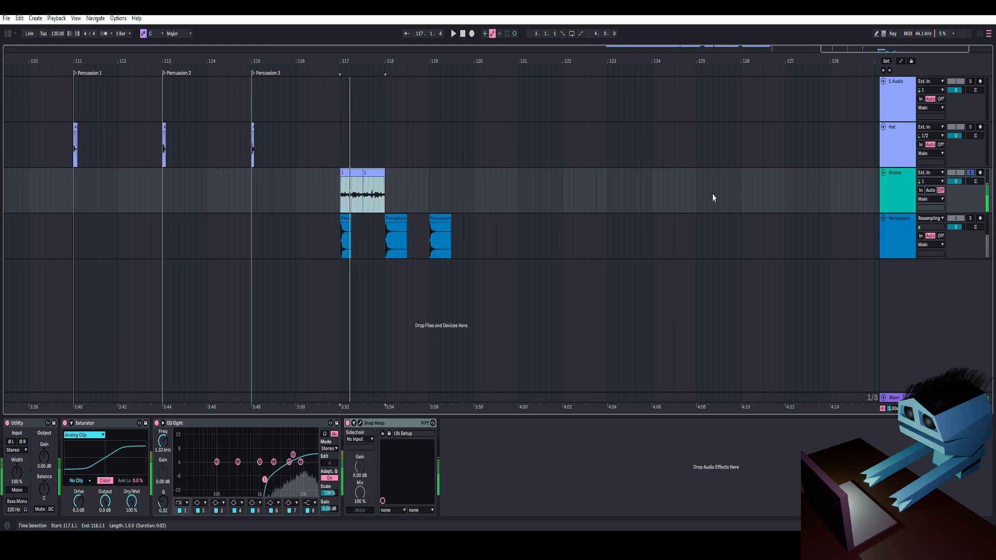
# Unsolo the Shaker track and play it together with the Percussion clip from bar 117
pyautogui.click(970, 173)
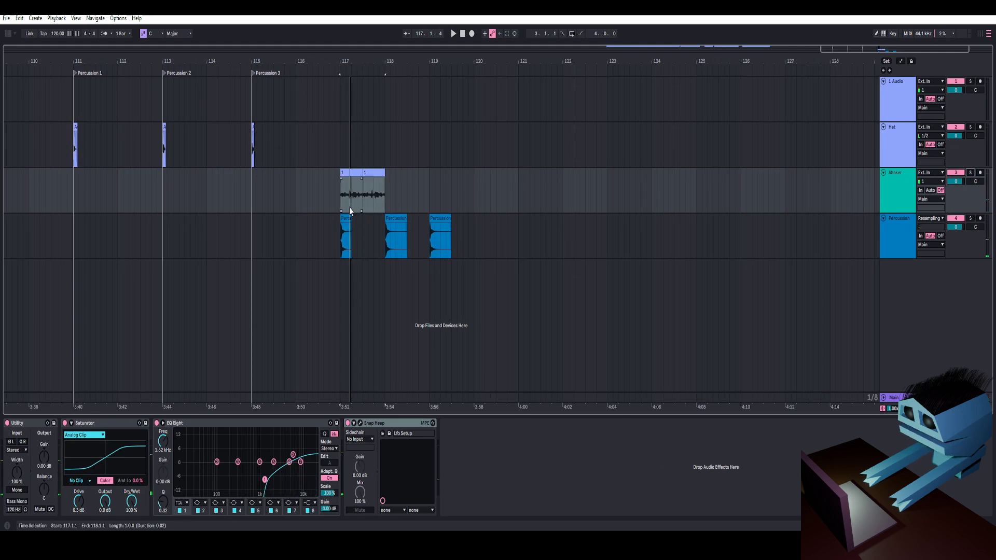
pyautogui.press('space')
pyautogui.moveTo(359, 61); pyautogui.dragTo(326, 85)
pyautogui.press('space')
pyautogui.press('space')
pyautogui.press('space')
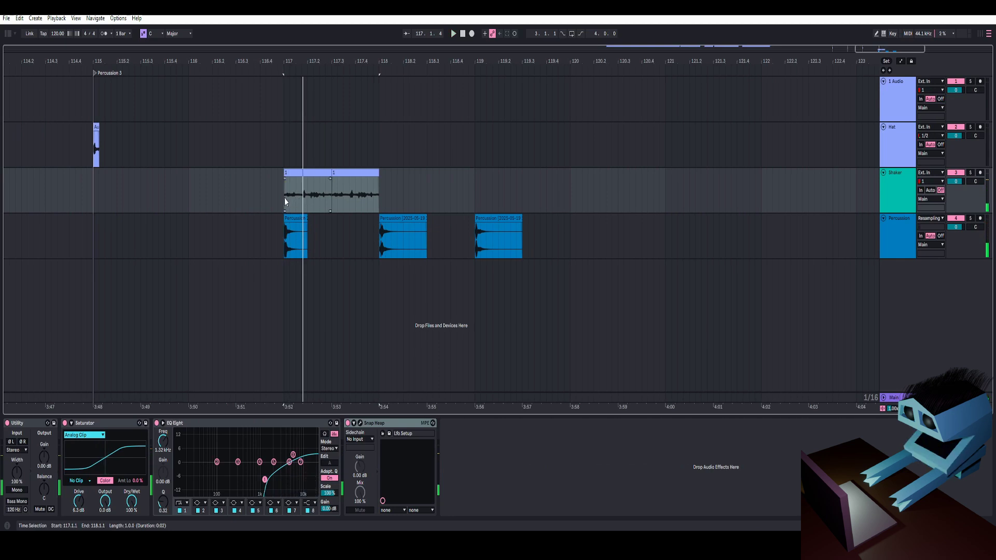
# Duplicate the one-bar Shaker pattern from bar 117 to bar 118 and play it with the percussion
pyautogui.moveTo(284, 198); pyautogui.dragTo(379, 198)
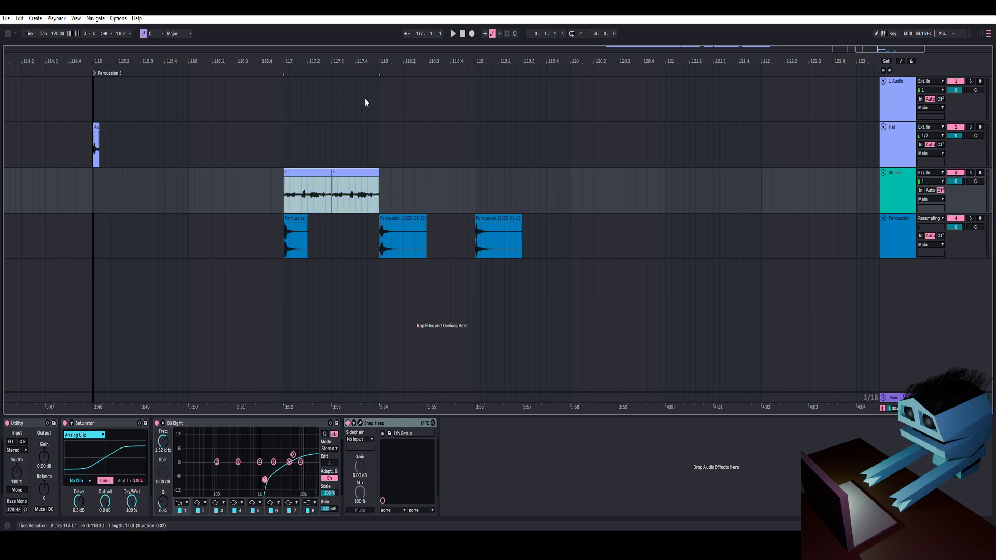
pyautogui.hotkey('ctrl', 'd')
pyautogui.press('space')
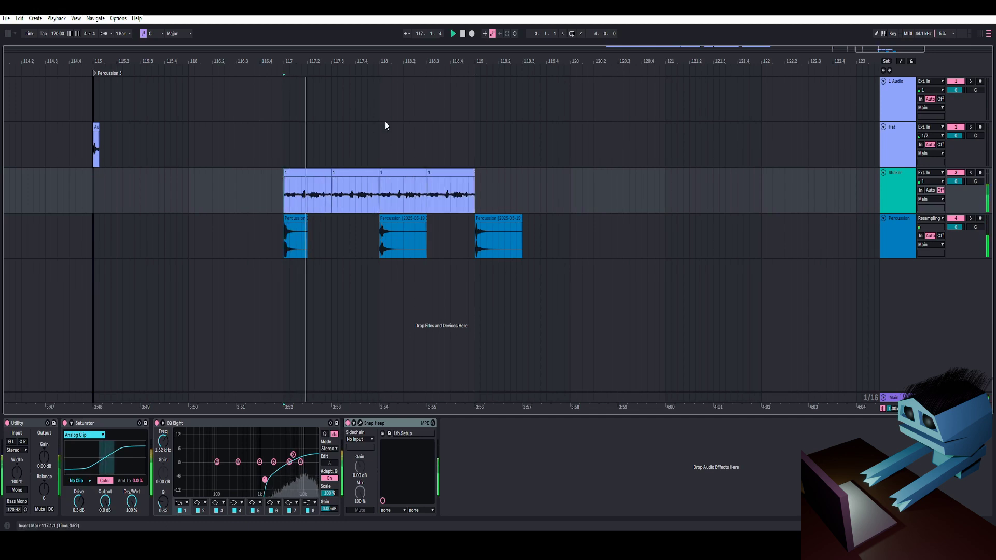
pyautogui.moveTo(430, 62)
pyautogui.mouseDown()
pyautogui.moveTo(430, 101)
pyautogui.moveTo(430, 63)
pyautogui.mouseUp()
pyautogui.press('space')
pyautogui.press('space')
# Move the Shaker clips to bar 121 and delete the extra copies from bar 122 onward
pyautogui.moveTo(312, 198); pyautogui.dragTo(476, 193)
pyautogui.moveTo(334, 174); pyautogui.dragTo(800, 199)
pyautogui.press('space')
pyautogui.press('space')
pyautogui.press('Delete')
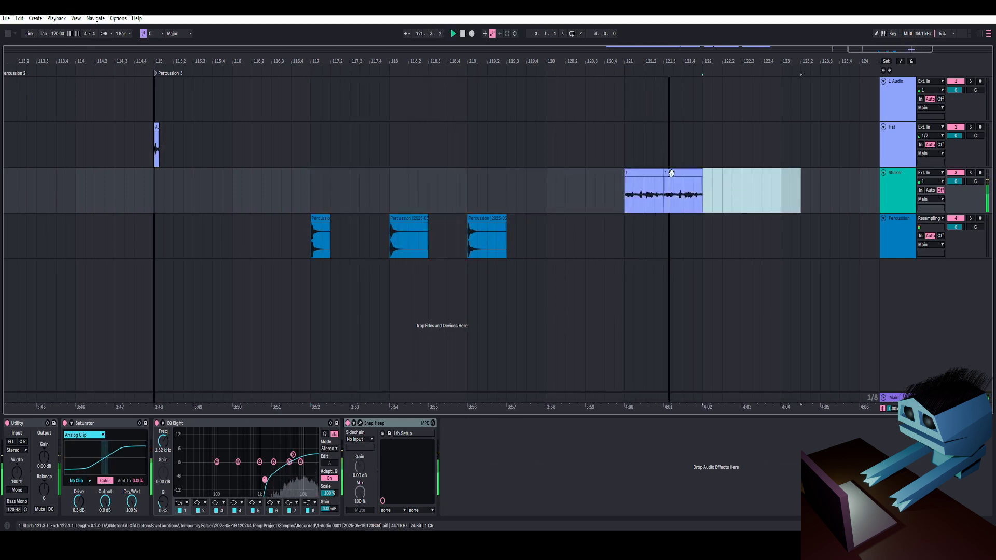
# Play the two remaining Shaker clips from bar 121 and reopen the Shaker track's Snap Heap window
pyautogui.click(653, 172)
pyautogui.keyDown('shift'); pyautogui.click(676, 174); pyautogui.keyUp('shift')
pyautogui.press('space')
pyautogui.press('space')
pyautogui.click(898, 191)
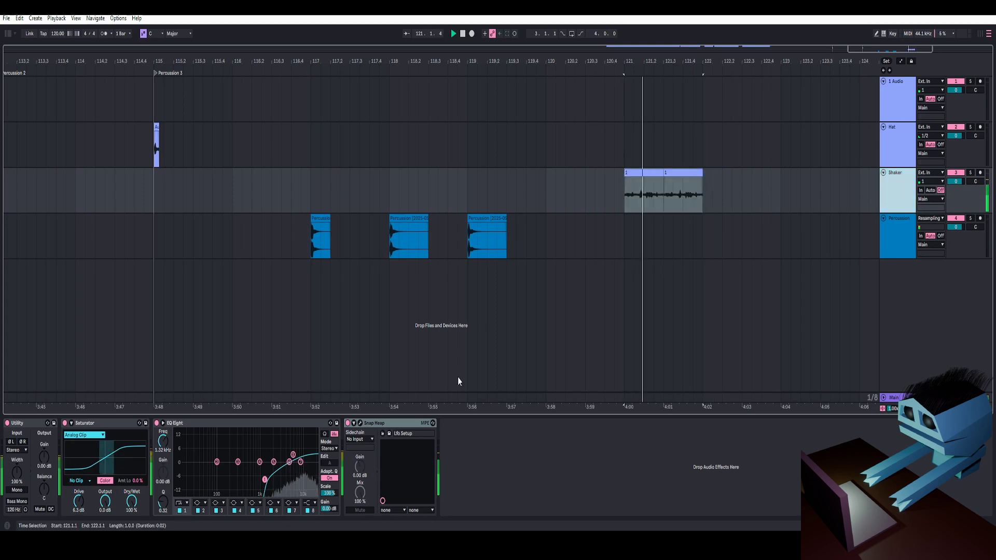
pyautogui.hotkey('ctrl', 'alt', 'p')
pyautogui.click(515, 215)
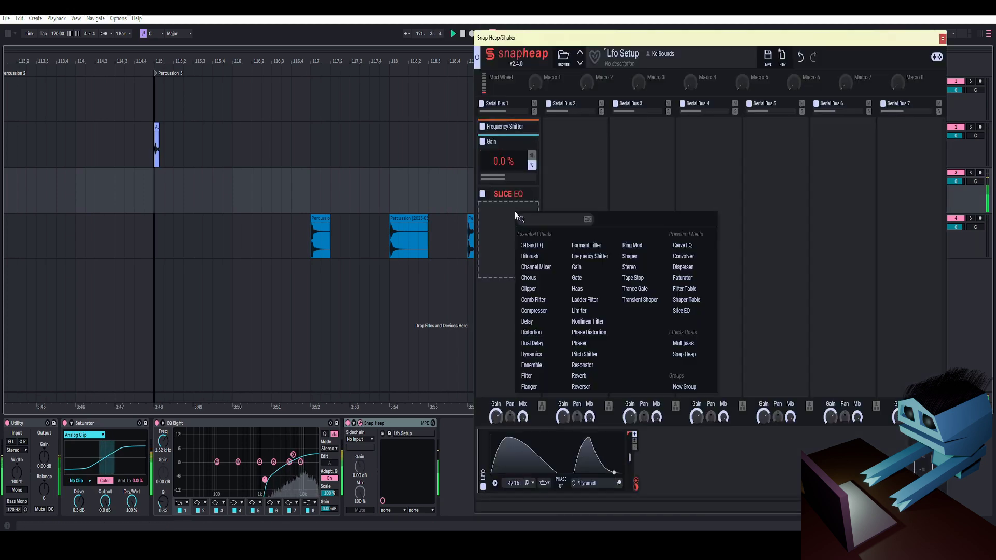
pyautogui.click(685, 354)
pyautogui.click(530, 225)
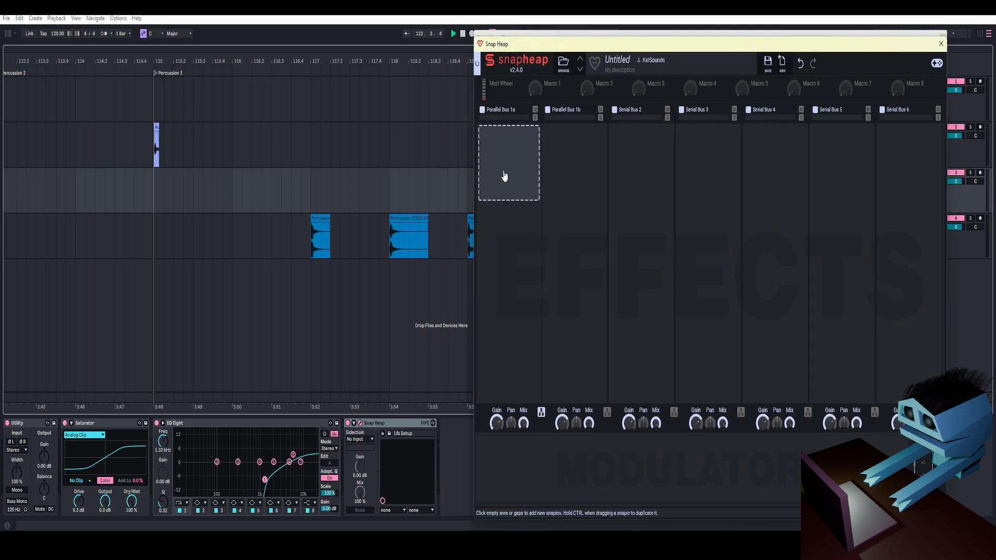
pyautogui.click(504, 176)
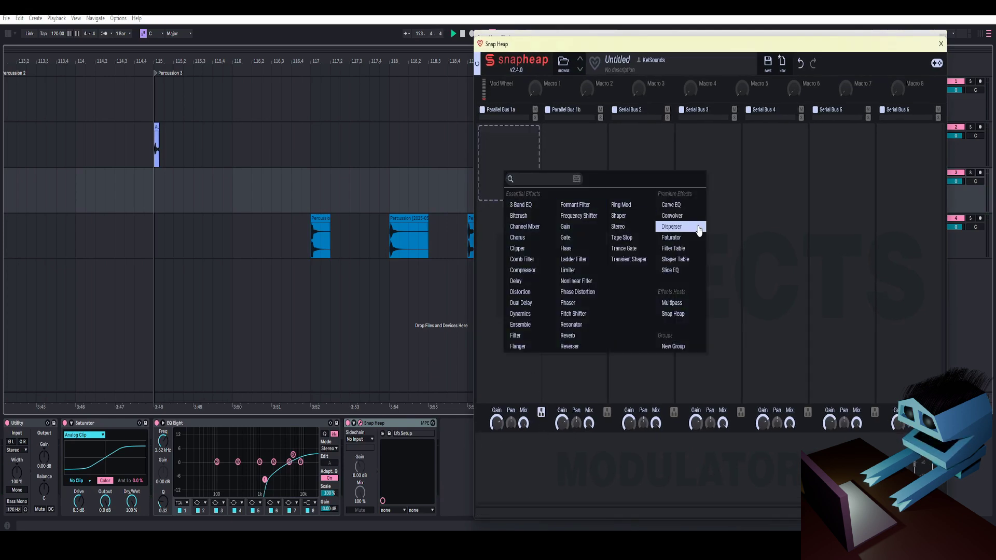
pyautogui.click(942, 43)
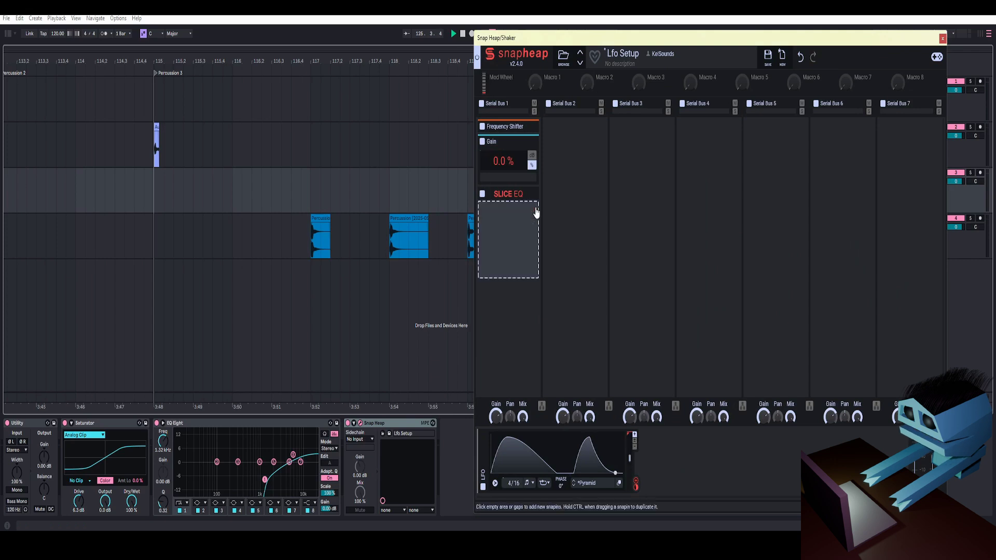
# Close the Snap Heap window and add Ableton's Reverb to the end of the Shaker track's effects
pyautogui.click(942, 39)
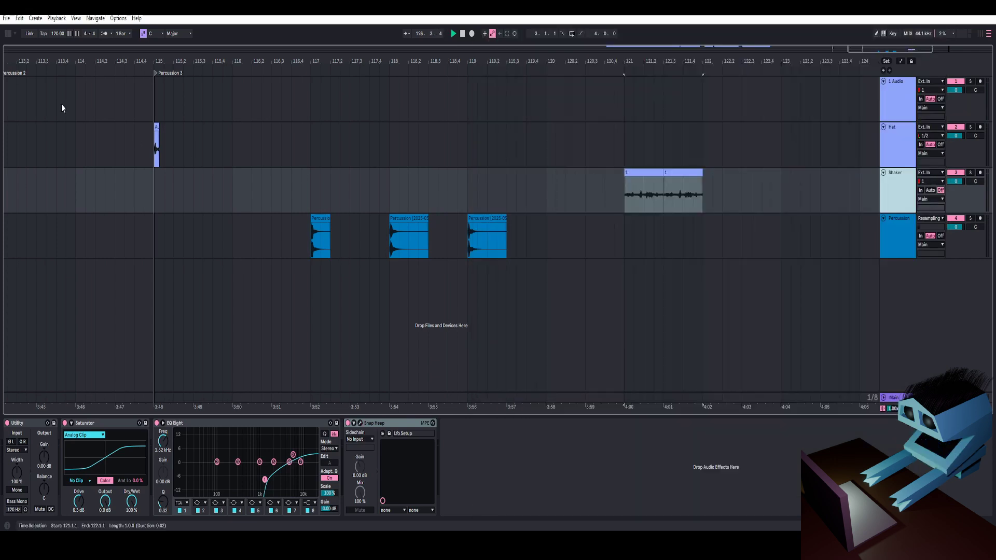
pyautogui.click(10, 34)
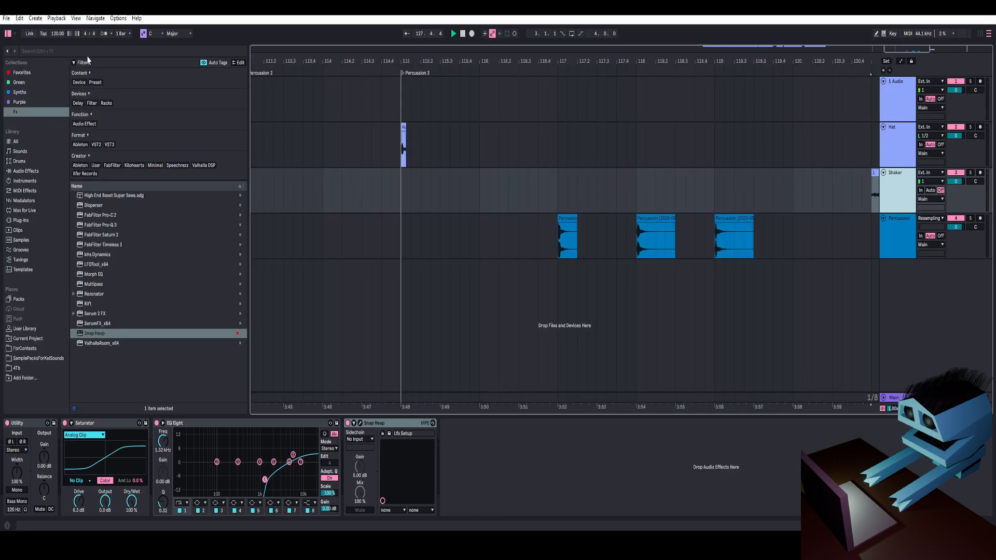
pyautogui.click(26, 172)
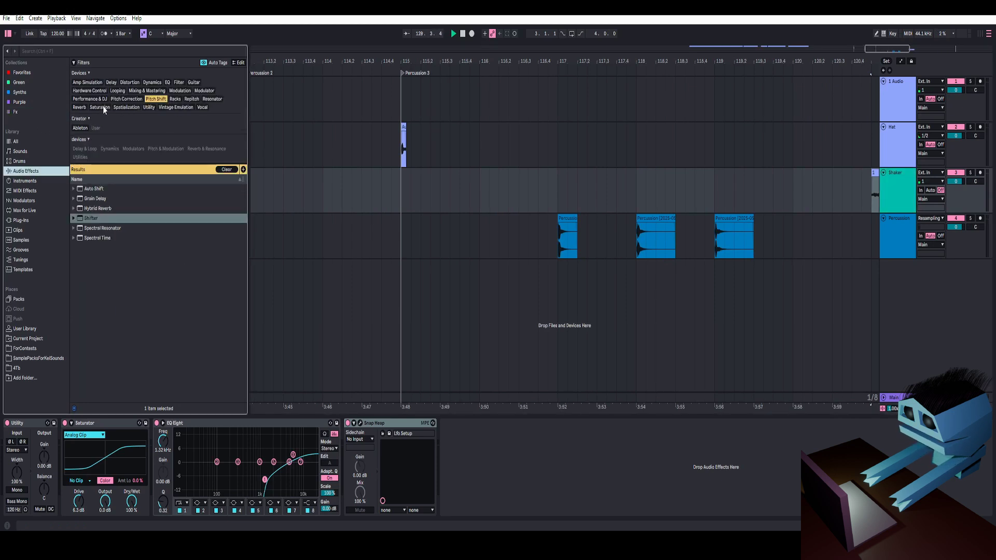
pyautogui.click(84, 108)
pyautogui.doubleClick(86, 219)
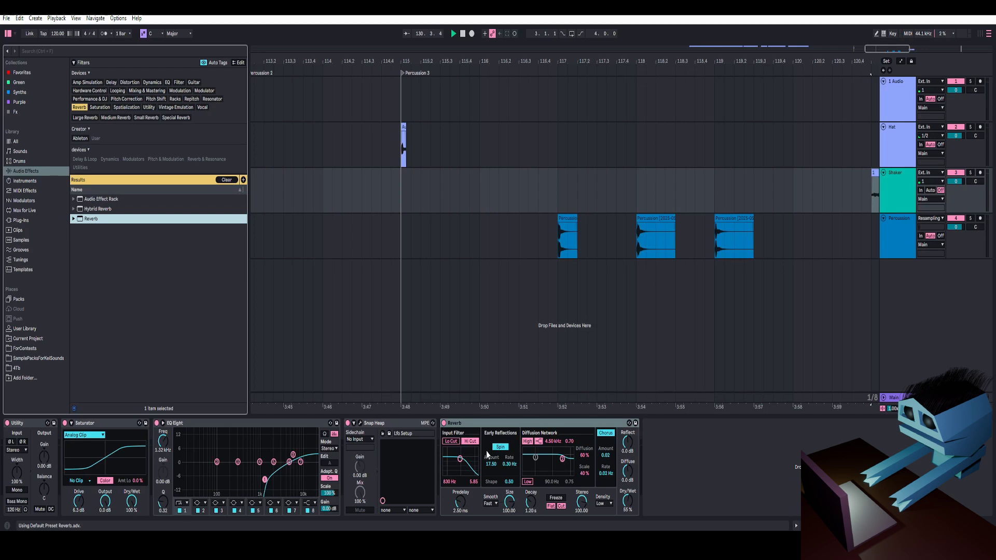
# Group the Reverb into an Audio Effect Rack and create an empty parallel chain beside the Reverb chain
pyautogui.click(486, 426)
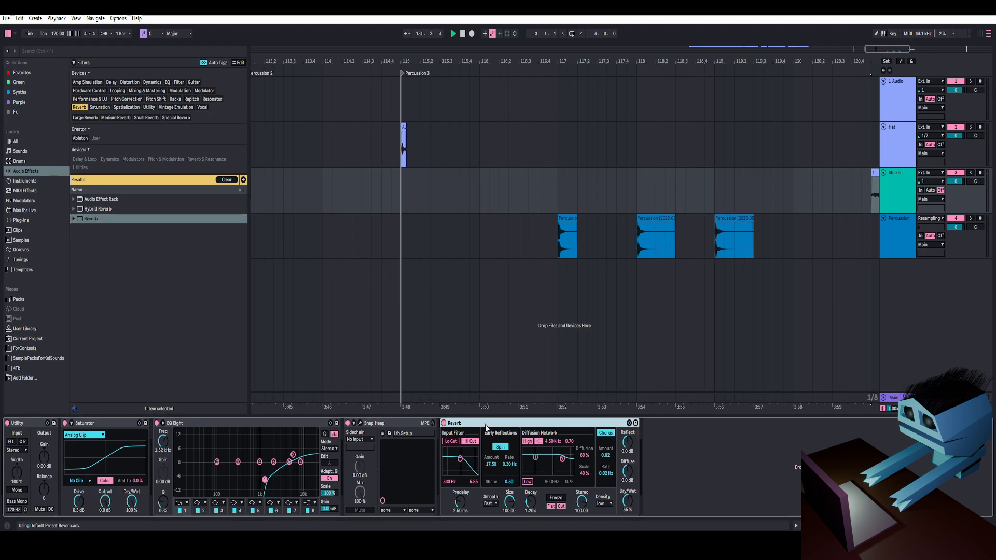
pyautogui.hotkey('ctrl', 'g')
pyautogui.click(444, 460)
pyautogui.click(461, 449)
pyautogui.rightClick(467, 468)
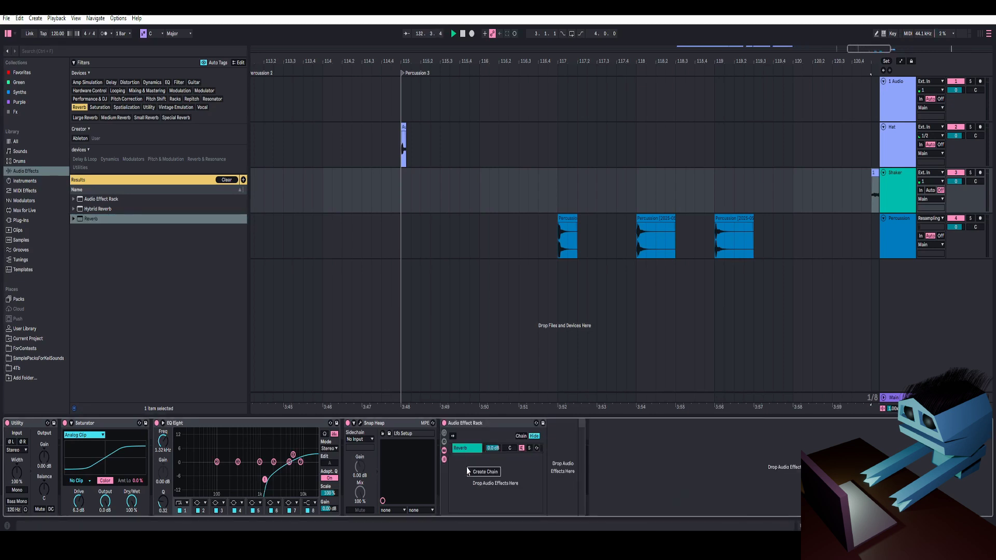
pyautogui.click(471, 472)
pyautogui.click(471, 451)
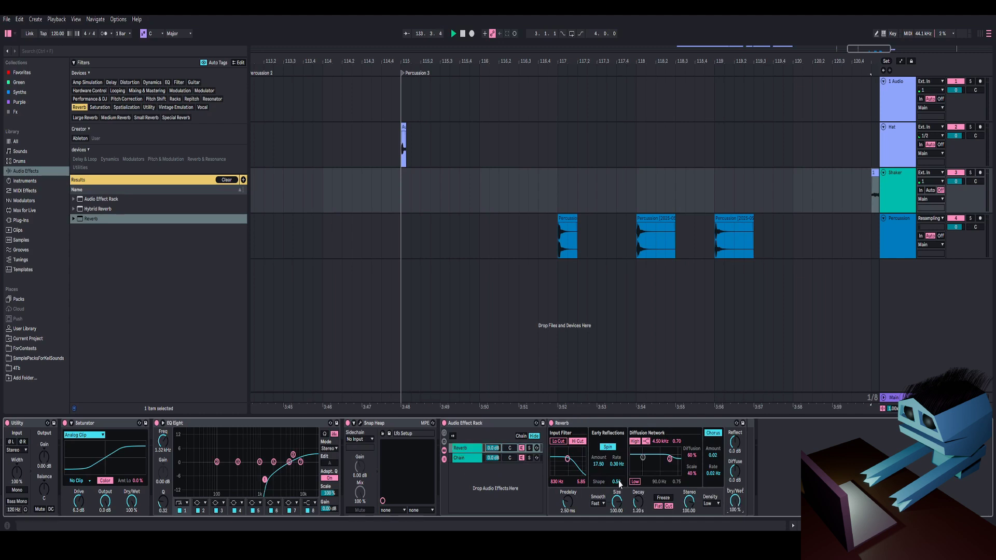
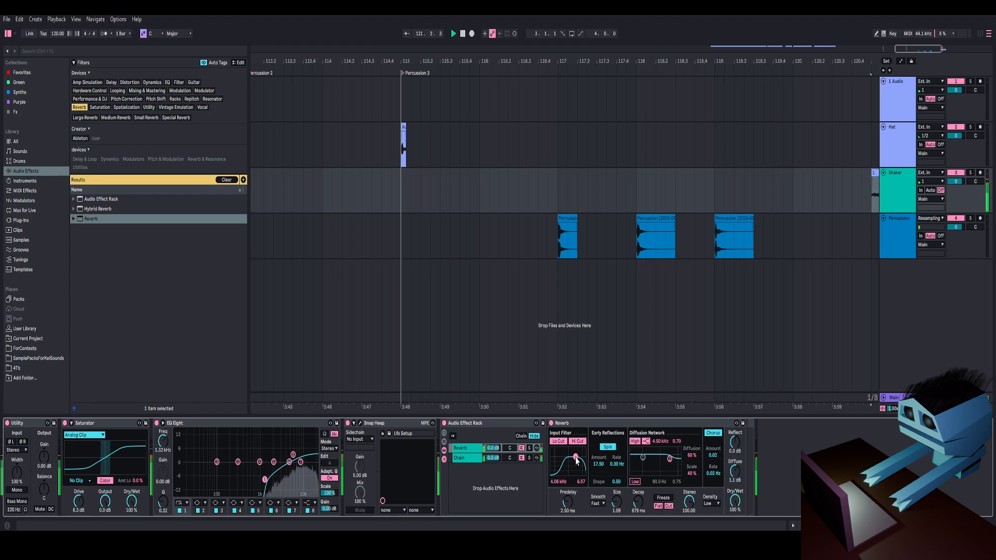
# Tighten the rack's Reverb with a 0.50 ms predelay and a 473 ms decay
pyautogui.moveTo(565, 502); pyautogui.dragTo(565, 513)
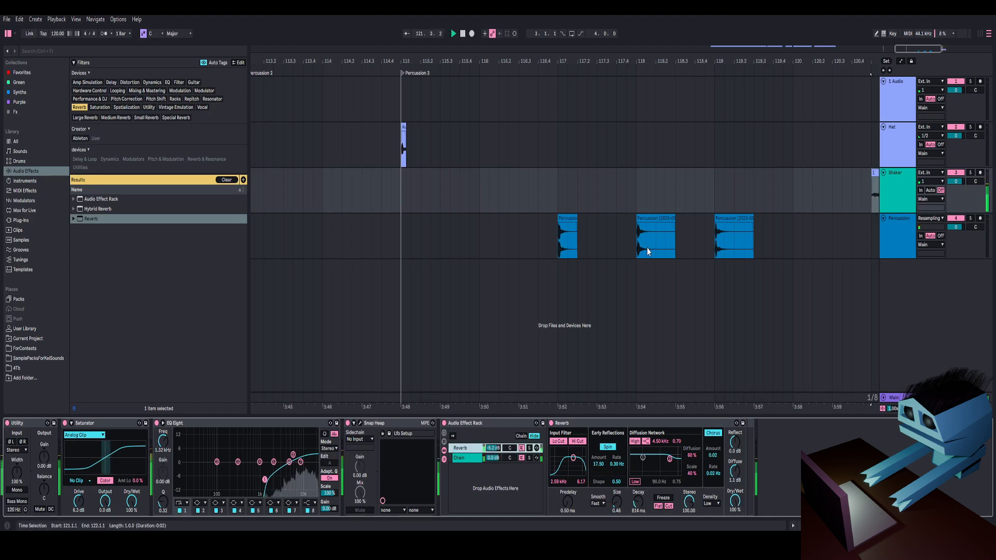
pyautogui.moveTo(638, 501); pyautogui.dragTo(638, 507)
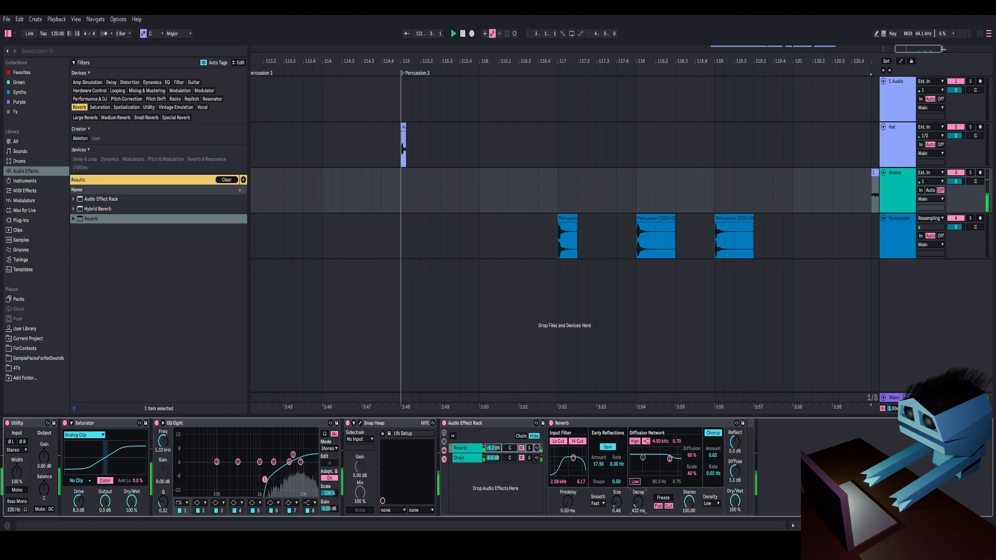
pyautogui.moveTo(698, 62); pyautogui.dragTo(320, 60)
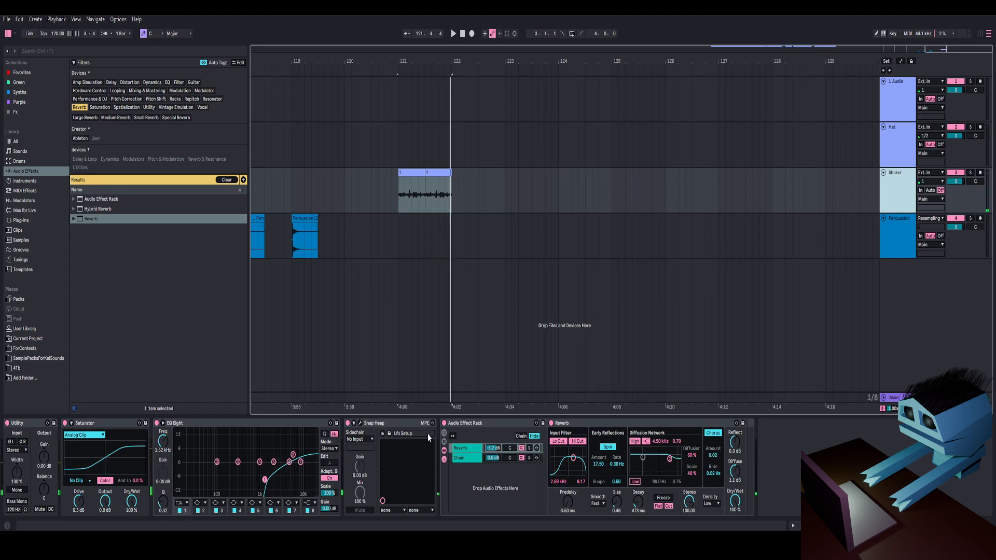
# Expand and audition Snap Heap's Frequency Shifter, remove that snapin and close the plug-in window
pyautogui.click(360, 423)
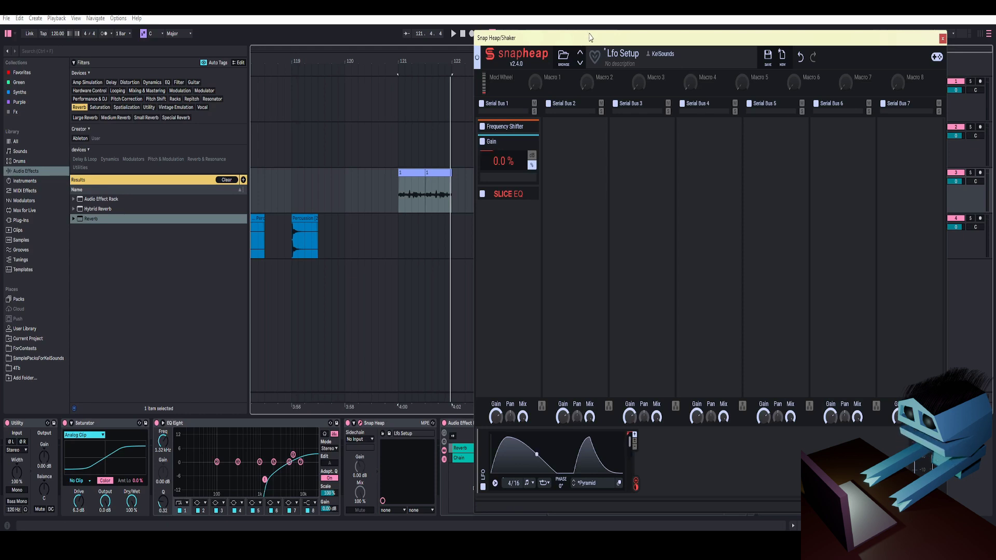
pyautogui.moveTo(589, 36); pyautogui.dragTo(486, 46)
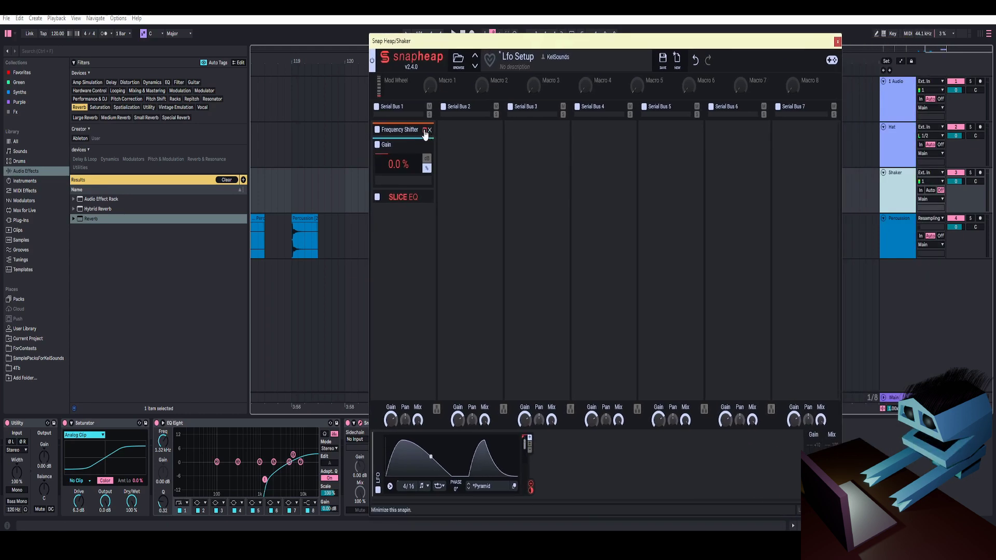
pyautogui.click(425, 130)
pyautogui.press('space')
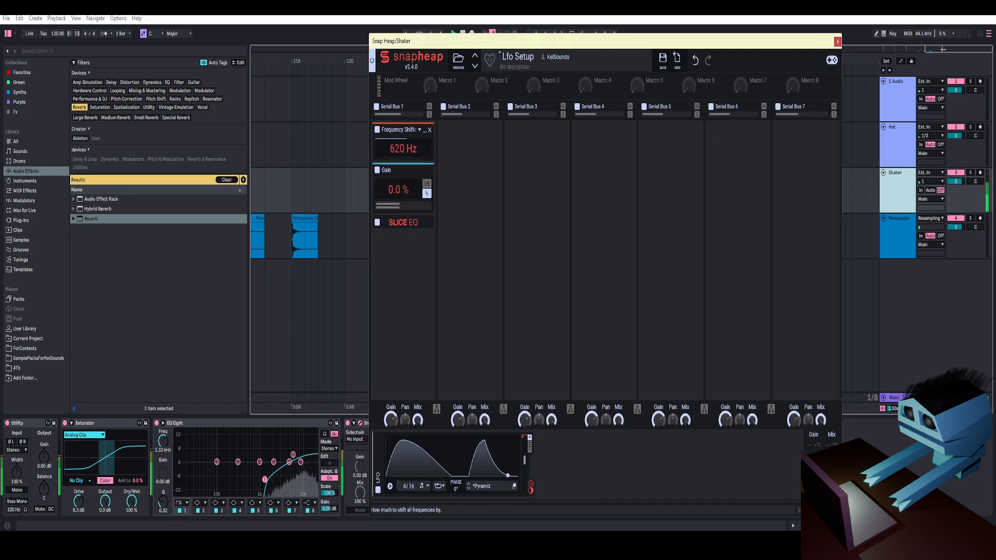
pyautogui.click(430, 130)
pyautogui.click(836, 42)
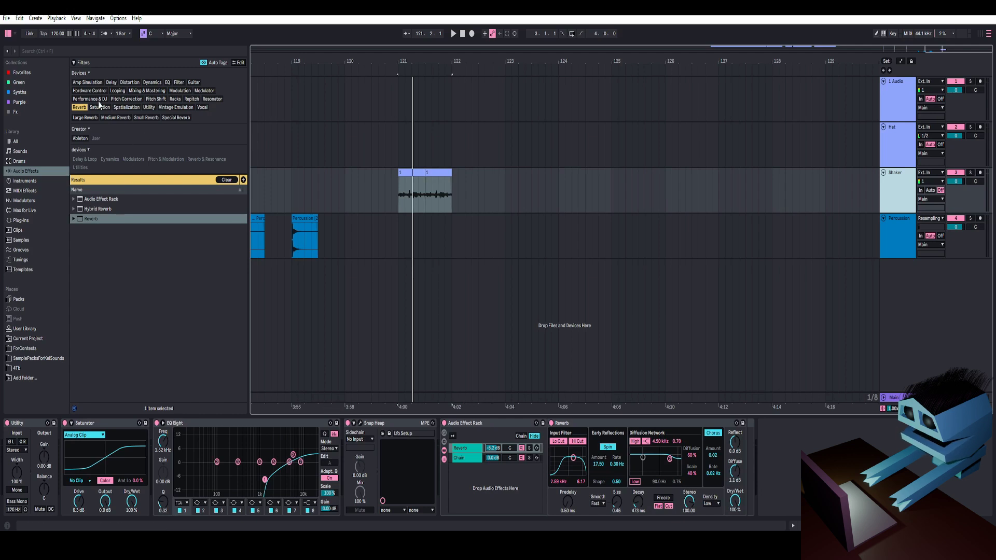
# Insert a Shifter before the reverb rack, set it to Freq mode and shift Fine to 78.6 Hz
pyautogui.click(157, 100)
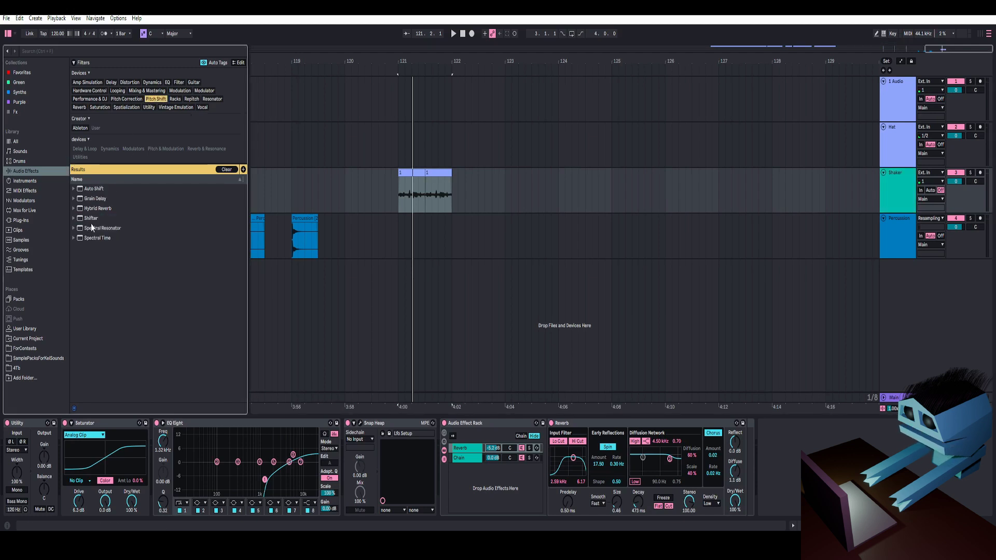
pyautogui.moveTo(91, 222); pyautogui.dragTo(471, 448)
pyautogui.click(575, 448)
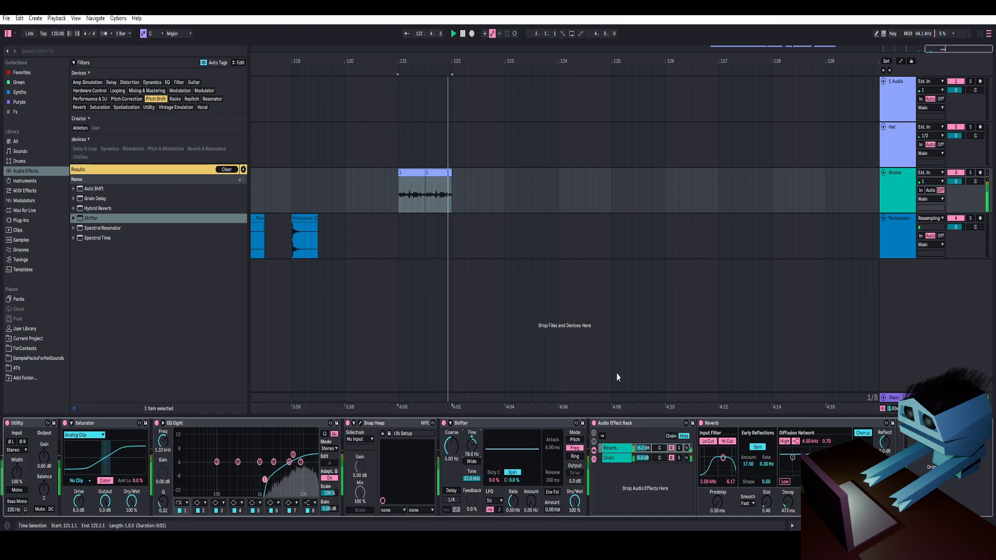
# Add a second EQ Eight after the reverb rack and fold the first EQ Eight and the rack
pyautogui.click(167, 82)
pyautogui.doubleClick(95, 219)
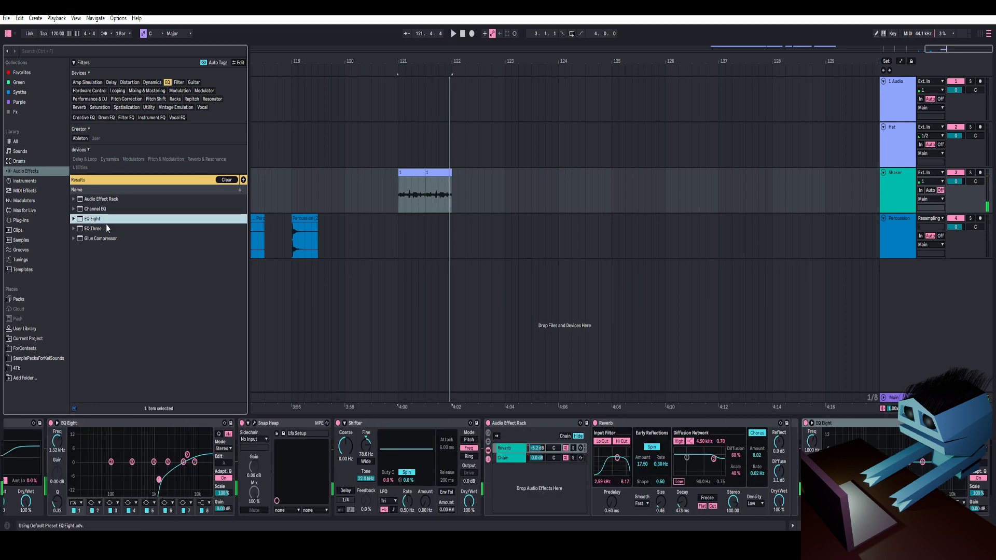
pyautogui.doubleClick(184, 424)
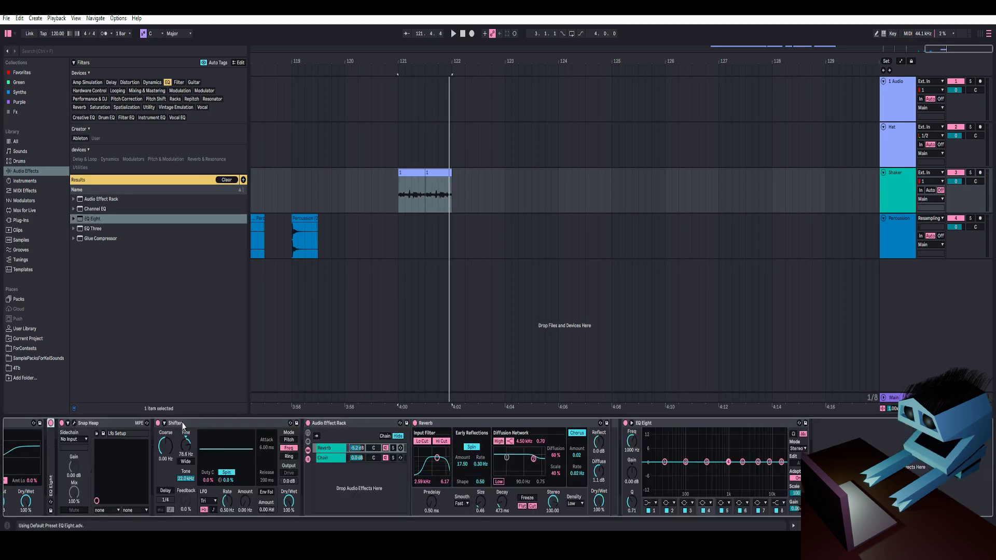
pyautogui.doubleClick(349, 424)
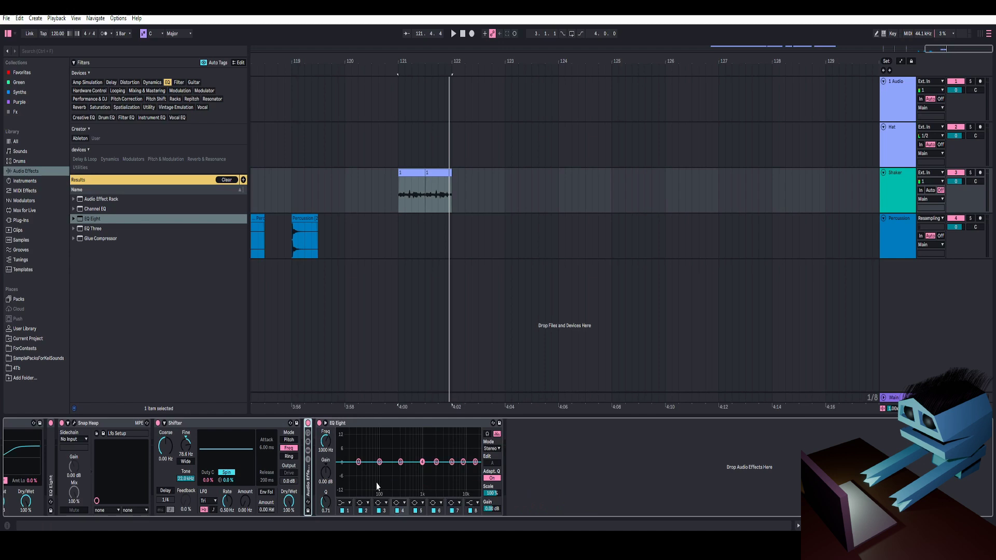
# Make band 1 of the new EQ Eight a low cut around 1.6 kHz with a gentler slope during playback
pyautogui.press('space')
pyautogui.click(344, 504)
pyautogui.click(344, 440)
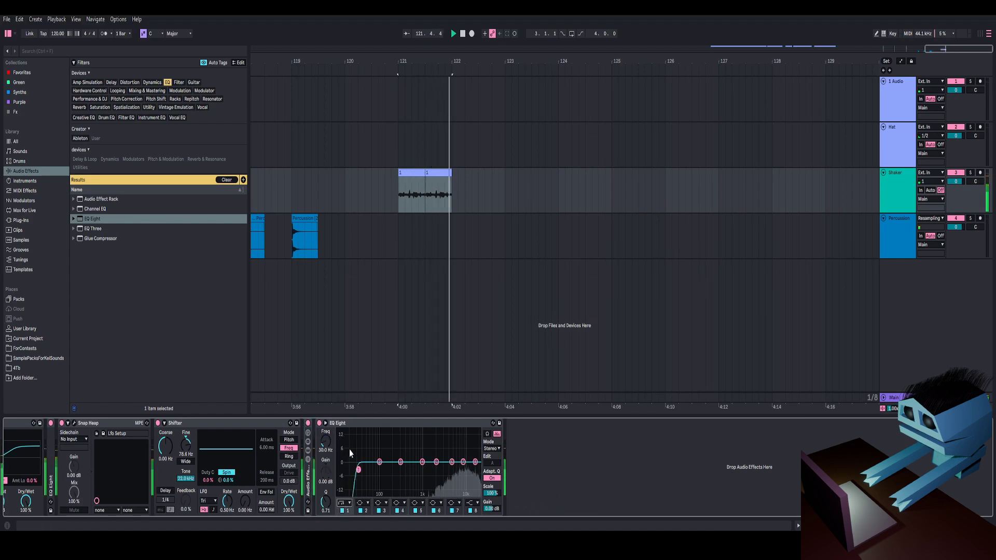
pyautogui.moveTo(358, 469); pyautogui.dragTo(449, 455)
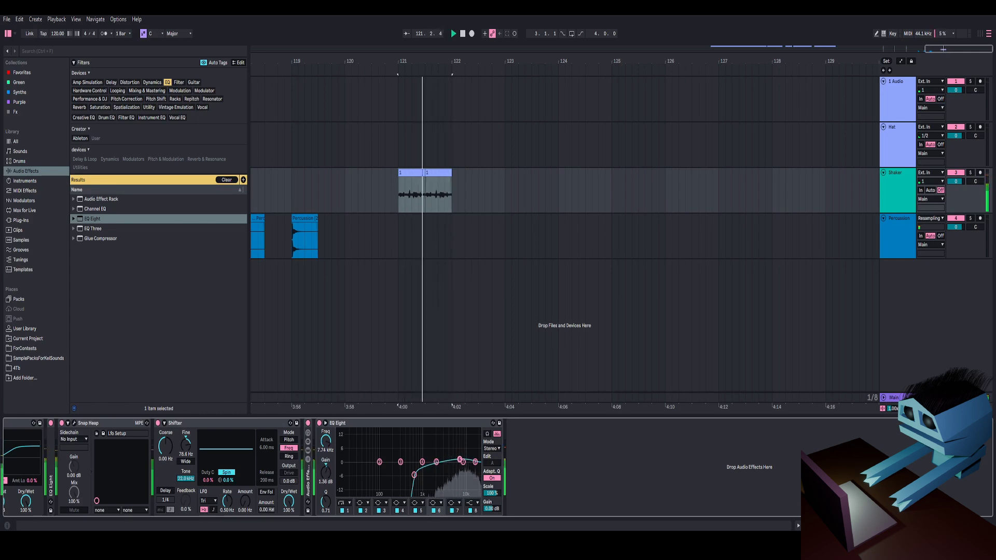
pyautogui.moveTo(444, 460); pyautogui.dragTo(432, 472)
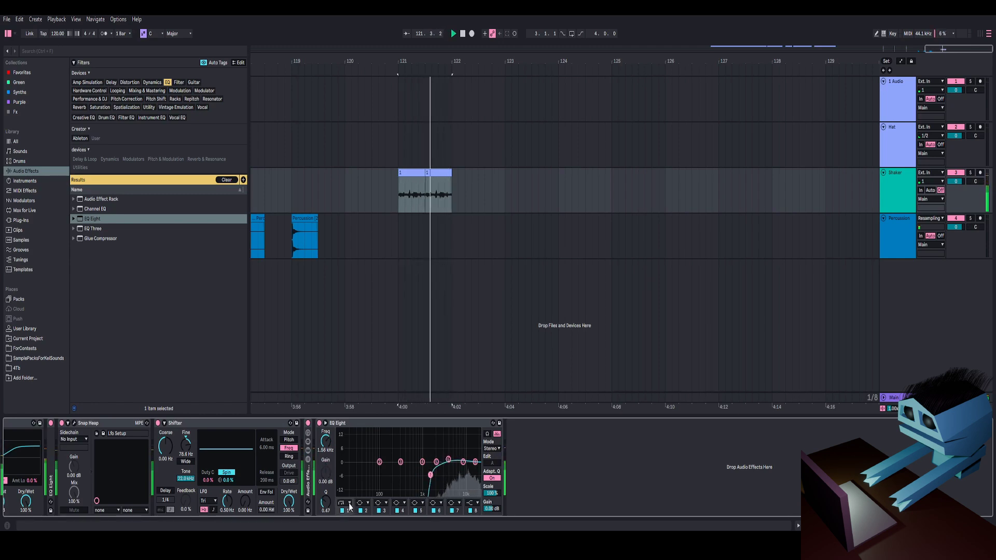
pyautogui.click(342, 463)
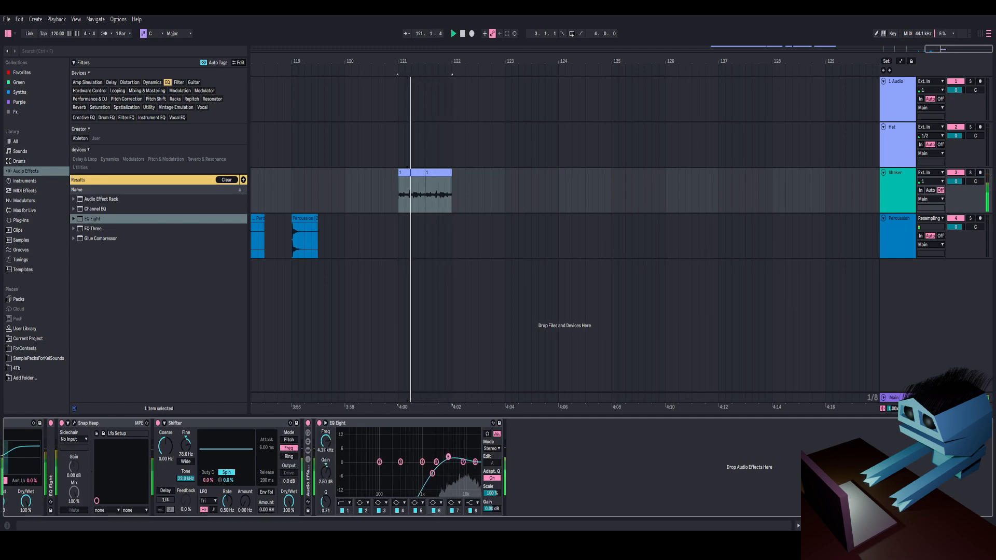
# Shape the new EQ Eight's upper boost to 4.54 kHz, 1.86 dB gain and a Q of 2.11 while listening
pyautogui.moveTo(468, 457)
pyautogui.mouseDown()
pyautogui.moveTo(477, 457)
pyautogui.moveTo(451, 459)
pyautogui.mouseUp()
pyautogui.press('space')
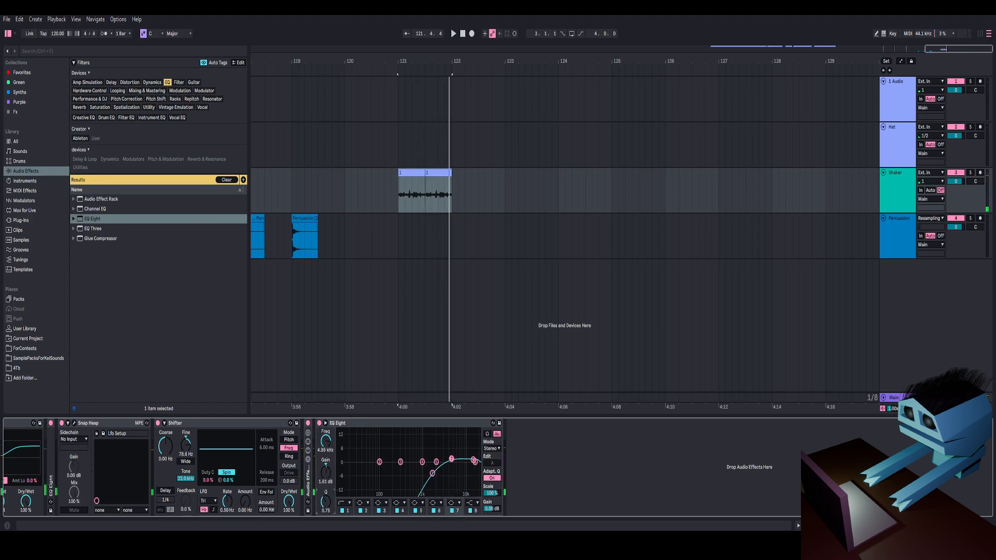
pyautogui.press('space')
pyautogui.moveTo(451, 459); pyautogui.dragTo(447, 456)
pyautogui.moveTo(326, 501); pyautogui.dragTo(329, 508)
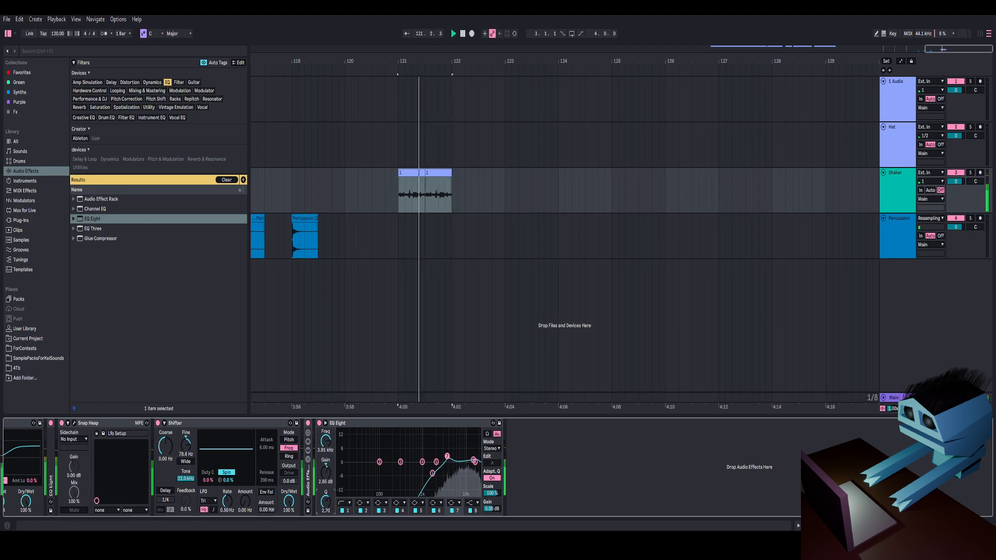
pyautogui.moveTo(447, 457); pyautogui.dragTo(450, 458)
pyautogui.press('space')
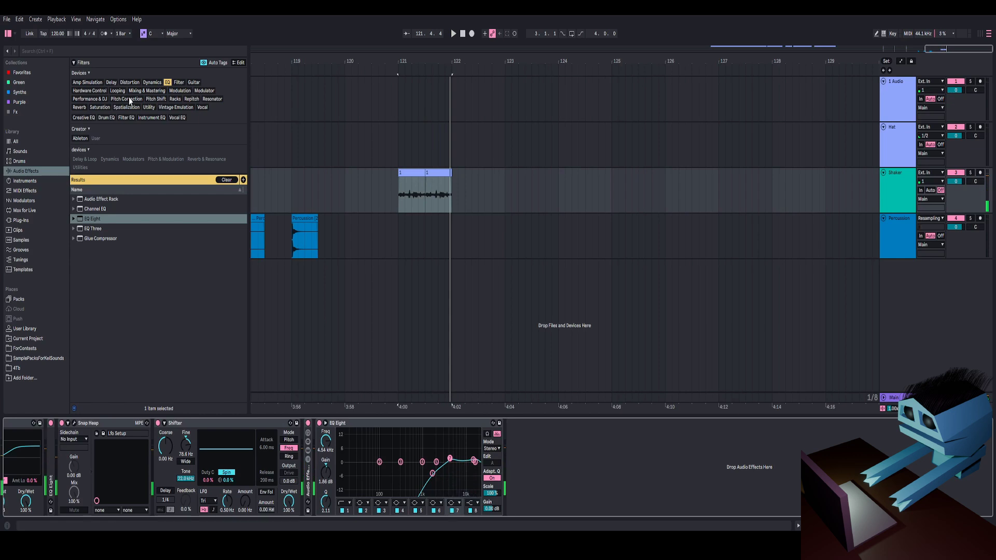
# Add a Limiter at the end of the Shaker effects and raise its input gain to 3.0 dB
pyautogui.click(142, 91)
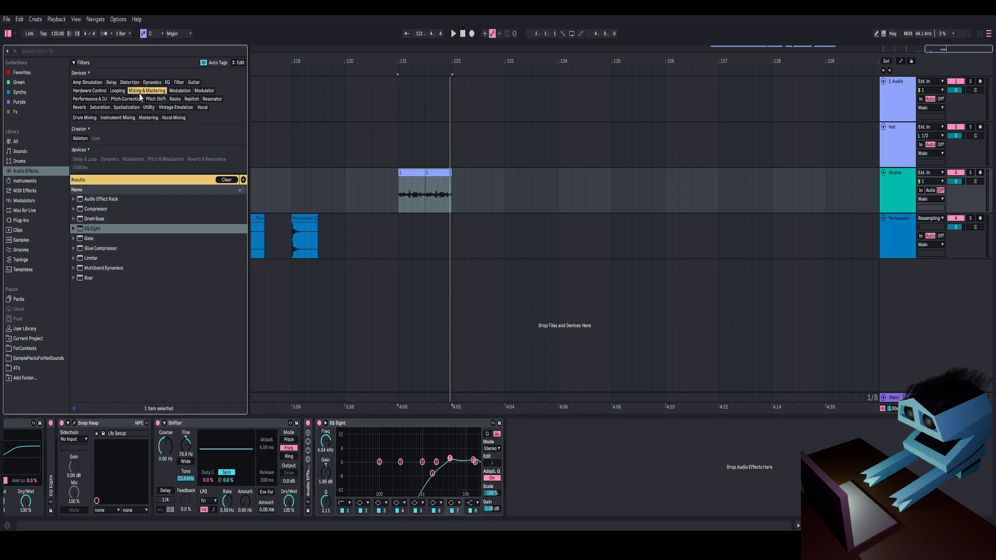
pyautogui.doubleClick(95, 261)
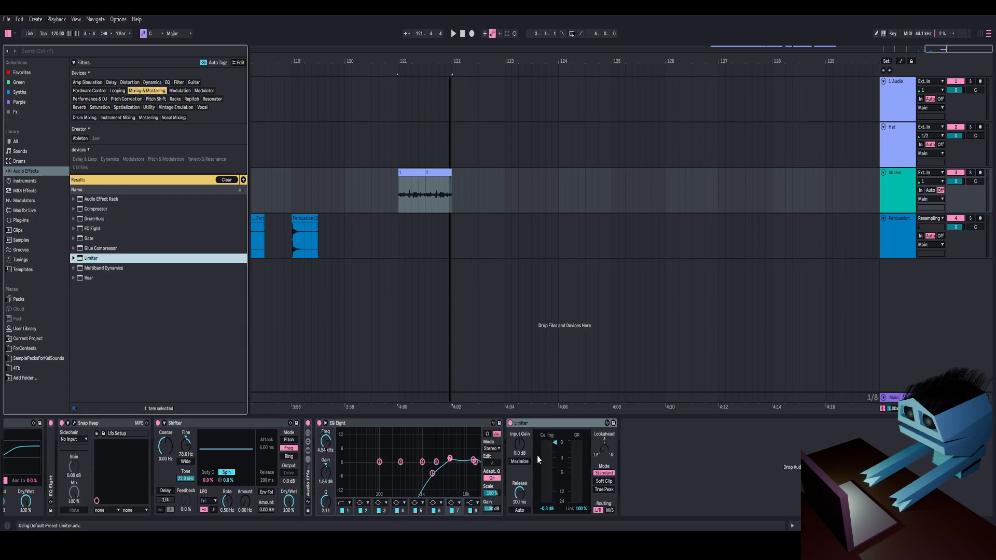
pyautogui.moveTo(519, 445); pyautogui.dragTo(519, 435)
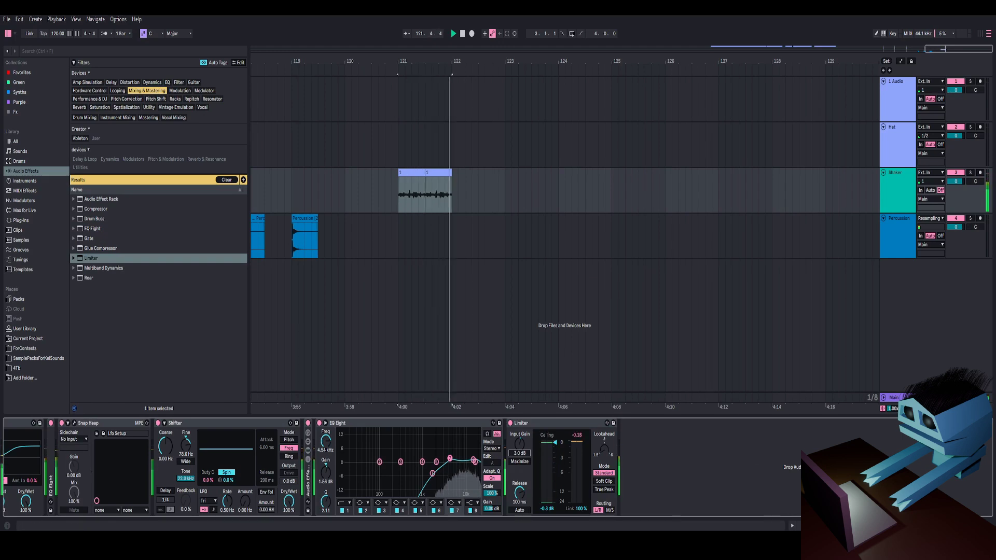
# Create a new Shaker audio track with Resampling as input and record the processed shaker from bar 121
pyautogui.click(400, 230)
pyautogui.click(395, 189)
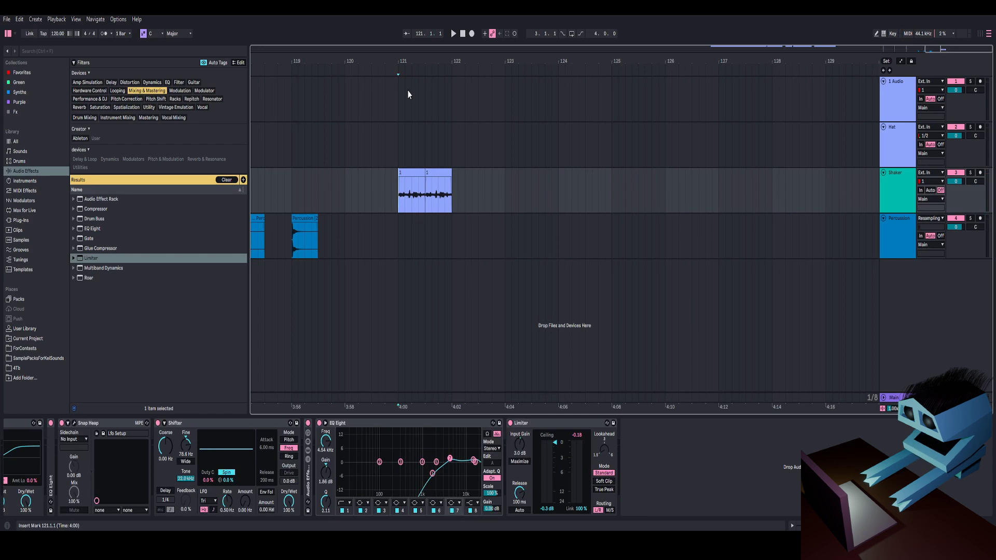
pyautogui.press('+')
pyautogui.hotkey('ctrl', 't')
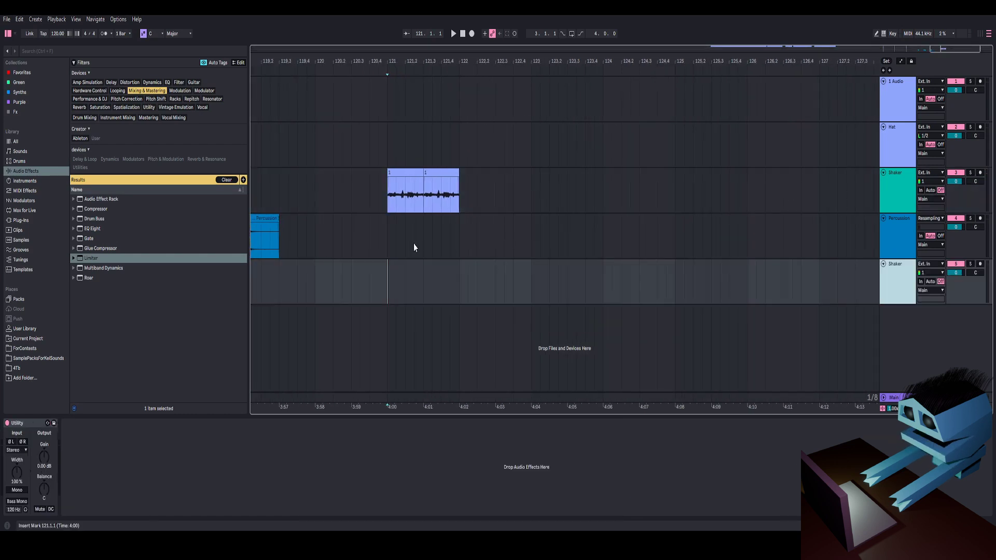
pyautogui.click(472, 34)
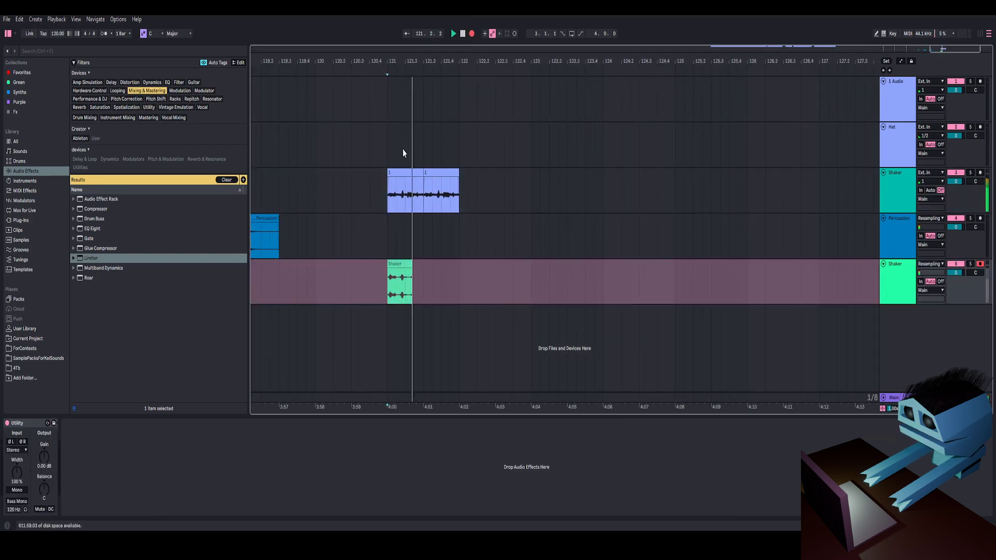
pyautogui.press('space')
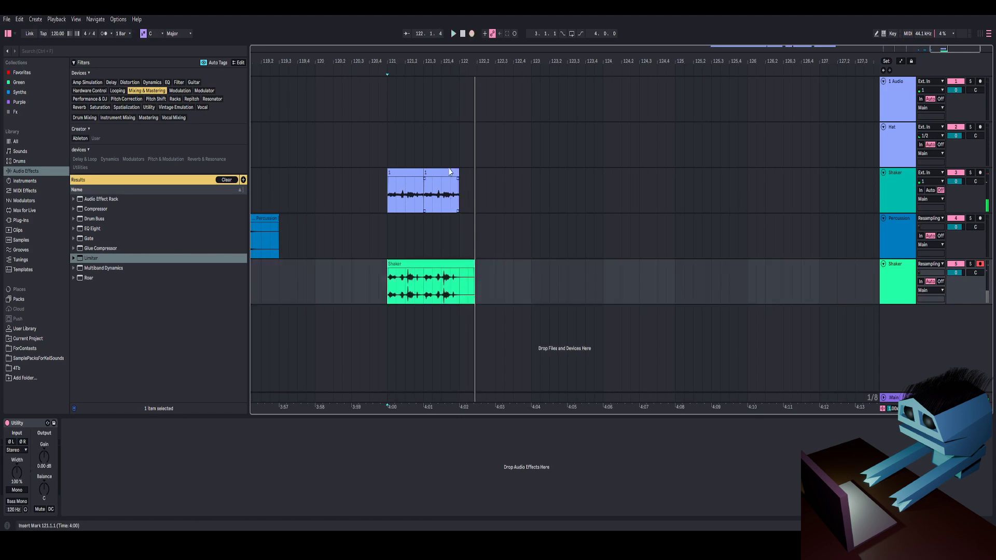
# Delete the first resampled take from the new Shaker track at bar 121
pyautogui.moveTo(420, 61); pyautogui.dragTo(420, 118)
pyautogui.moveTo(302, 278); pyautogui.dragTo(609, 270)
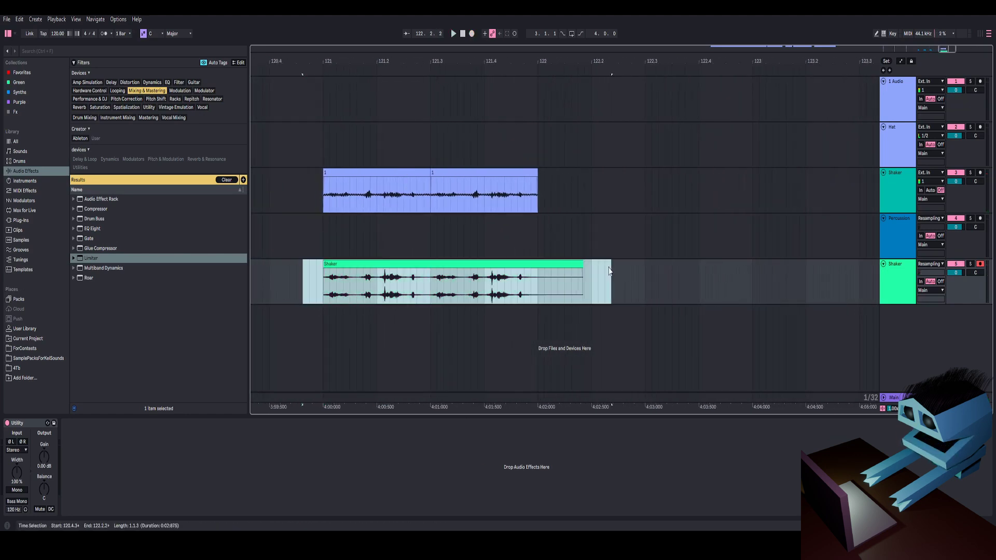
pyautogui.press('Delete')
# Insert a Compressor before the Limiter with a -23.2 dB threshold, and set the Limiter's input gain to 0.0 dB
pyautogui.moveTo(543, 178); pyautogui.dragTo(430, 187)
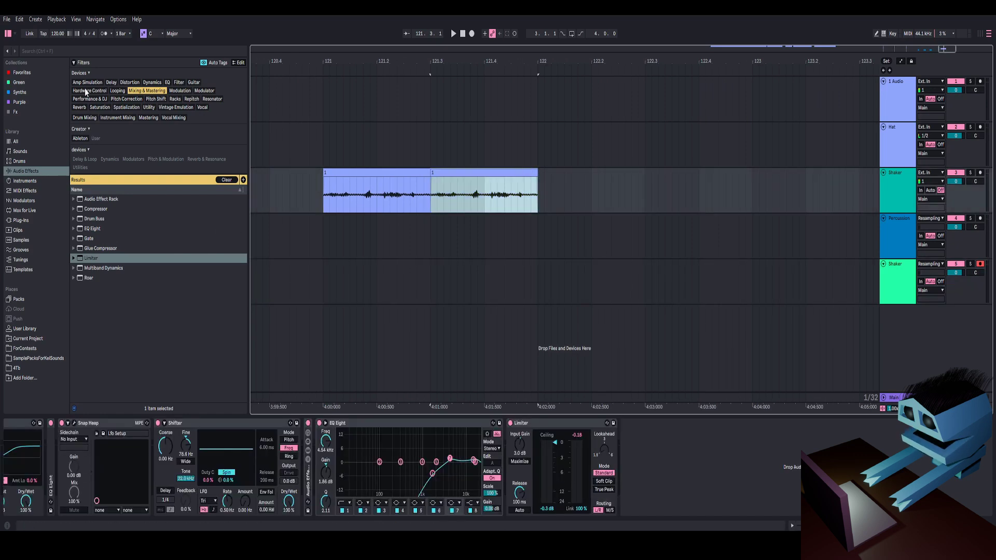
pyautogui.click(153, 83)
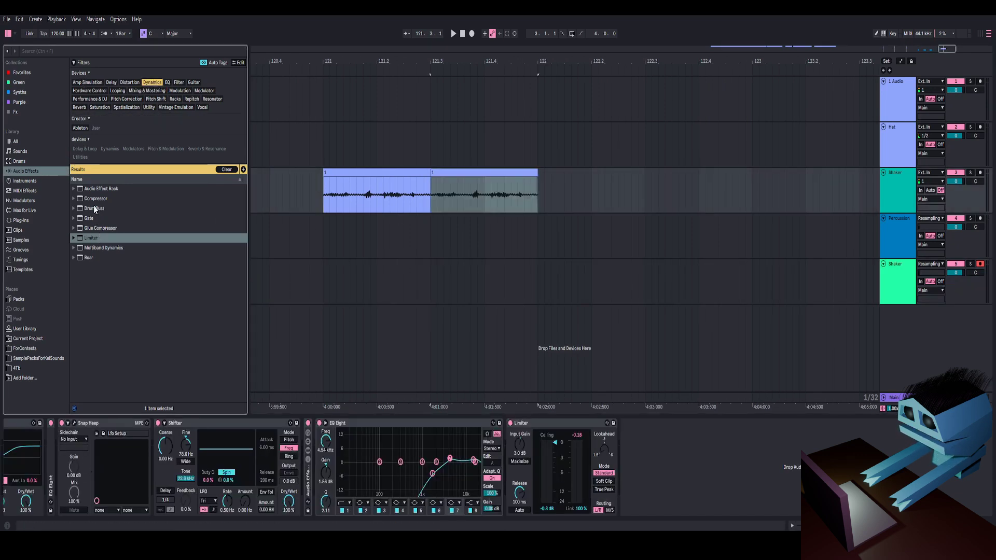
pyautogui.moveTo(95, 199); pyautogui.dragTo(516, 479)
pyautogui.press('space')
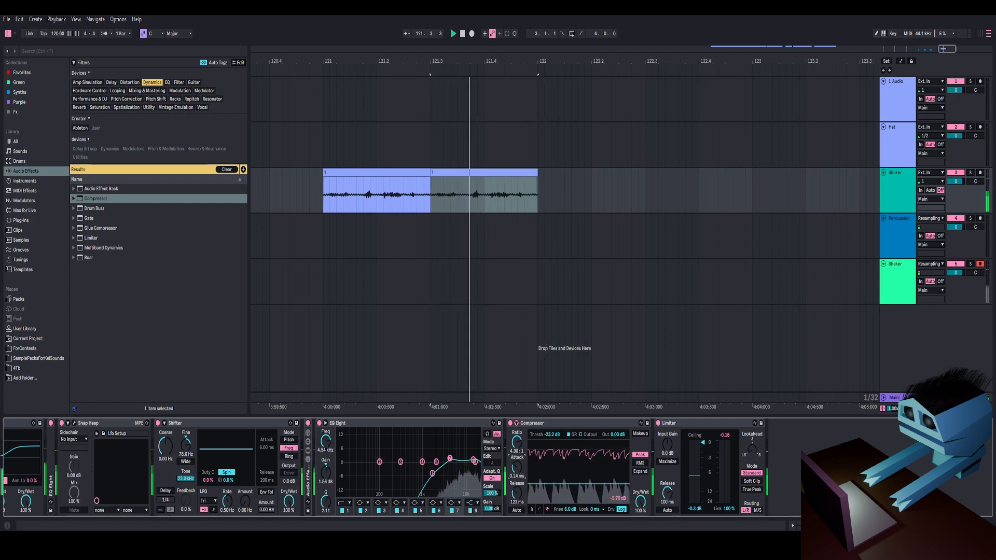
# Raise the Compressor's output gain to 5.62 dB while listening to the shaker
pyautogui.moveTo(614, 434)
pyautogui.mouseDown()
pyautogui.moveTo(618, 418)
pyautogui.moveTo(617, 438)
pyautogui.mouseUp()
pyautogui.press('space')
pyautogui.press('space')
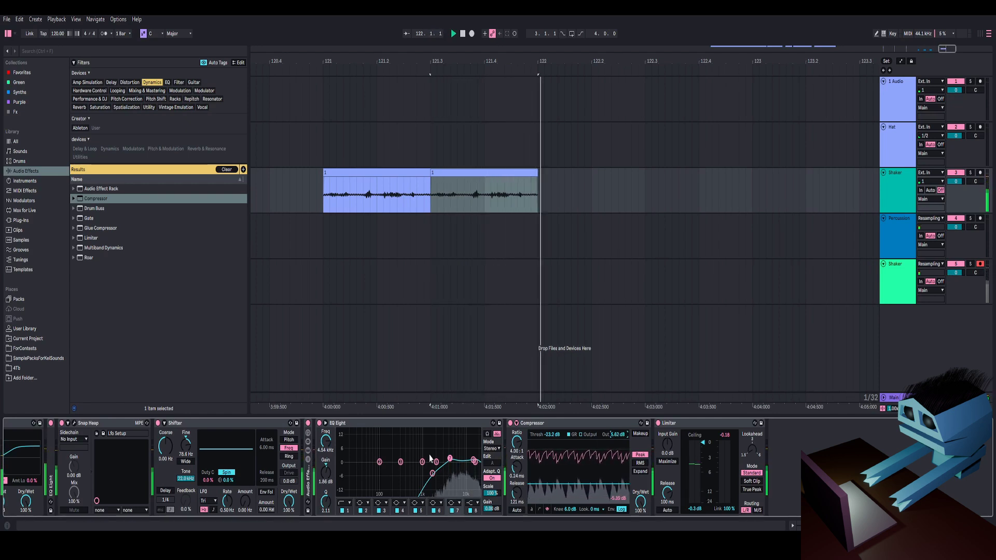
pyautogui.press('space')
# Unfold the Audio Effect Rack and shorten the Reverb chain's decay time to 329 ms while replaying the shaker
pyautogui.hscroll(-3, 430, 459)
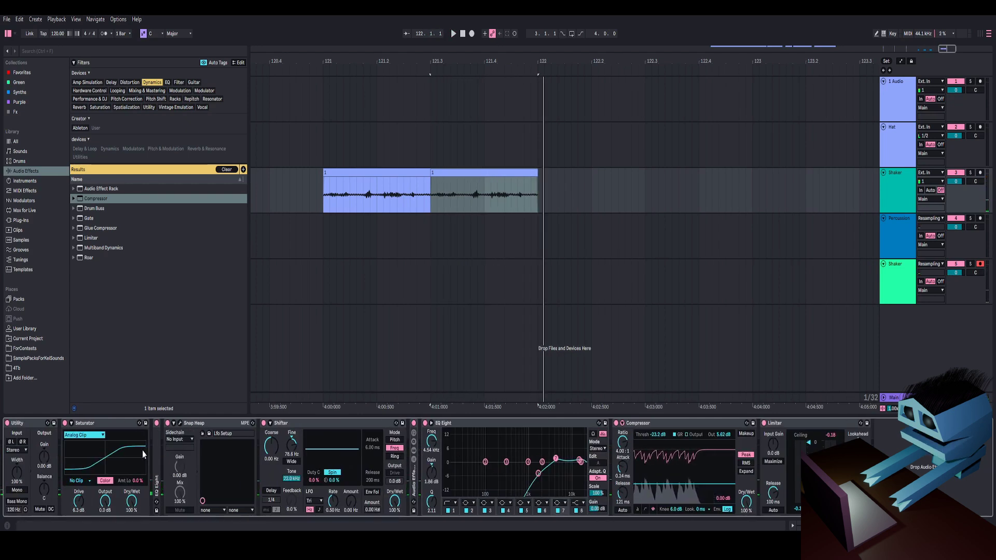
pyautogui.doubleClick(415, 468)
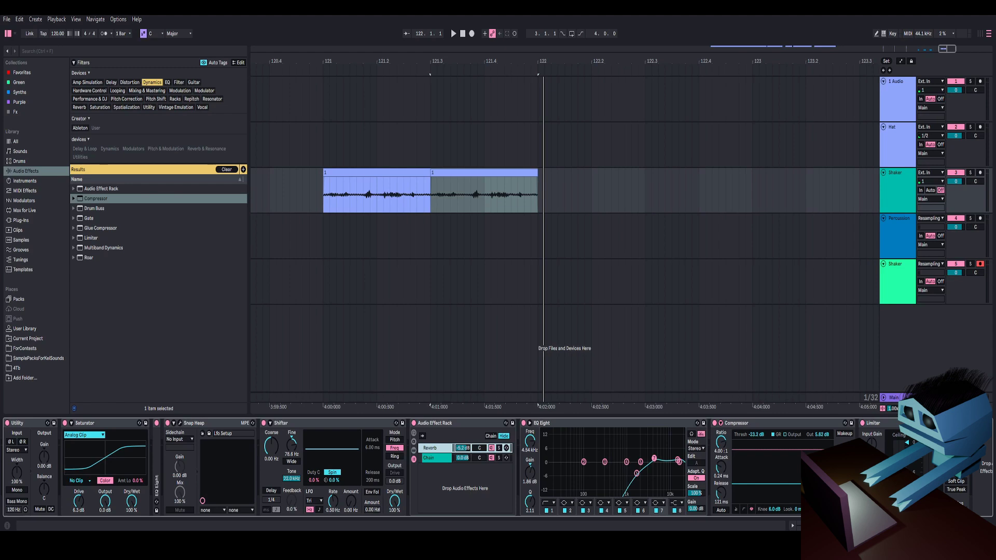
pyautogui.click(446, 448)
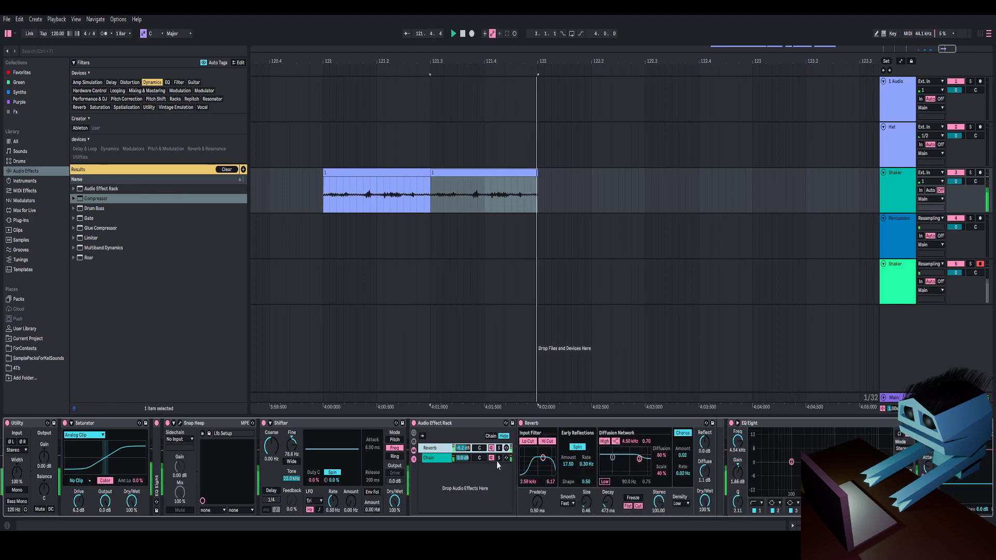
pyautogui.moveTo(608, 502)
pyautogui.mouseDown()
pyautogui.moveTo(586, 493)
pyautogui.moveTo(608, 504)
pyautogui.mouseUp()
pyautogui.press('space')
pyautogui.press('space')
pyautogui.press('space')
pyautogui.press('space')
pyautogui.press('space')
pyautogui.press('space')
pyautogui.press('space')
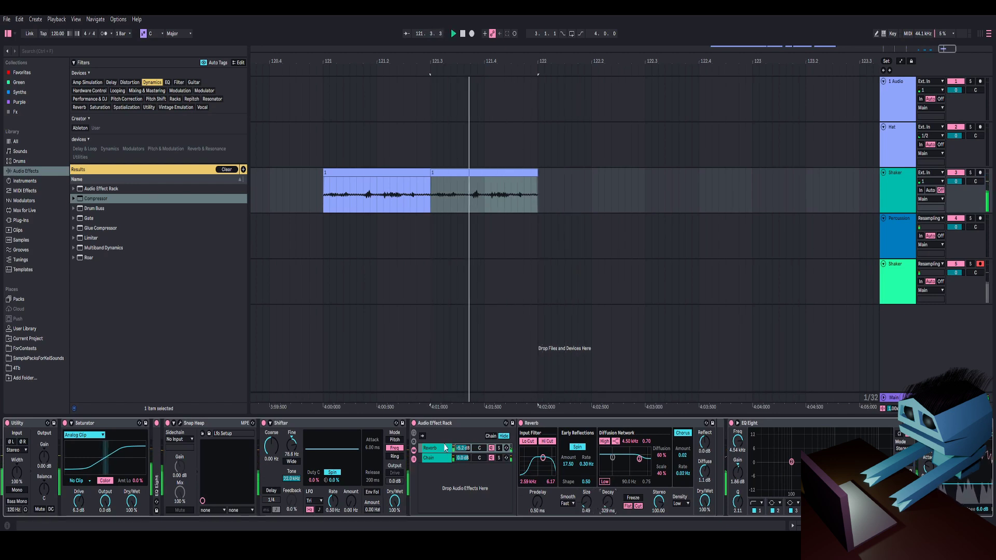
# Reset the Reverb chain's volume to 0.0 dB and shorten its decay to 301 ms during playback
pyautogui.doubleClick(462, 449)
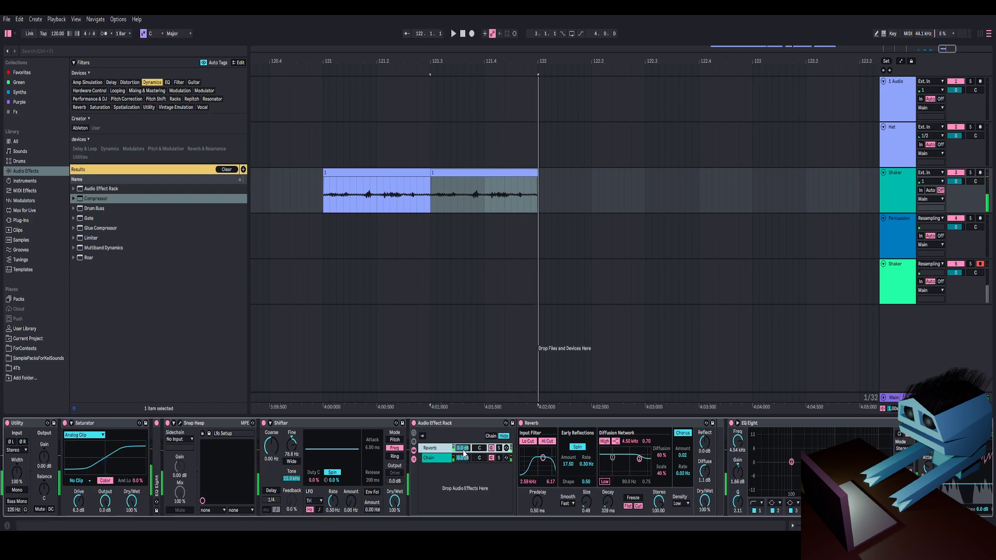
pyautogui.moveTo(608, 502)
pyautogui.mouseDown()
pyautogui.moveTo(609, 514)
pyautogui.moveTo(608, 499)
pyautogui.mouseUp()
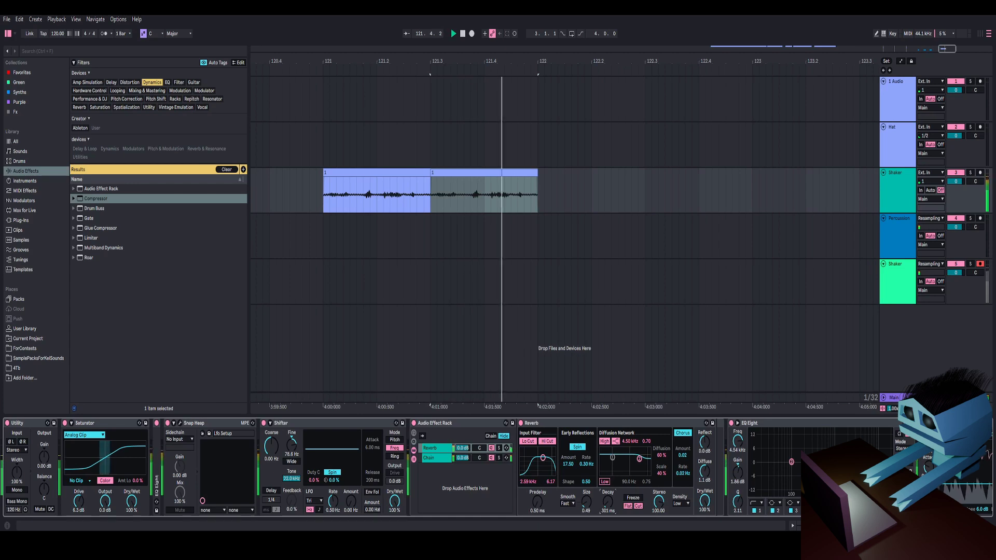
pyautogui.click(323, 246)
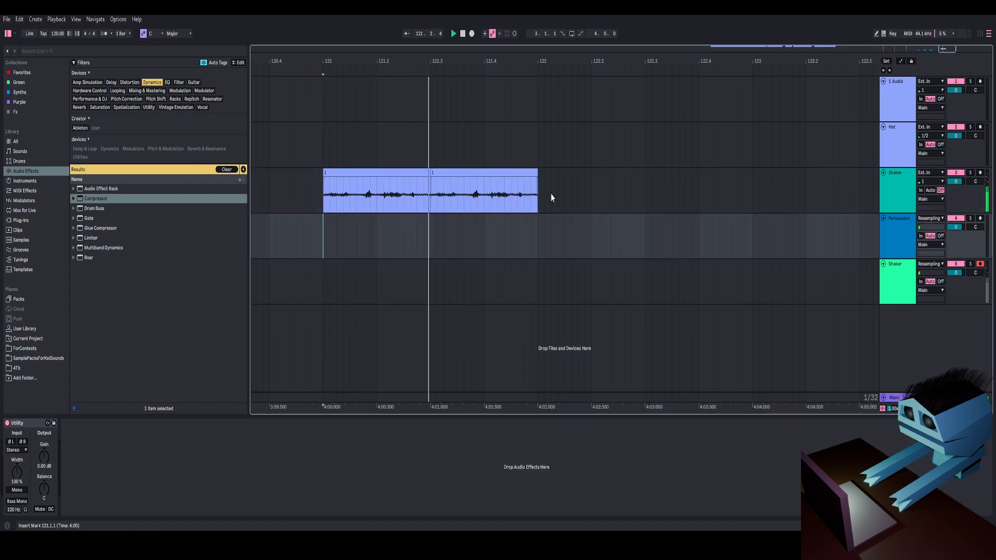
pyautogui.click(887, 204)
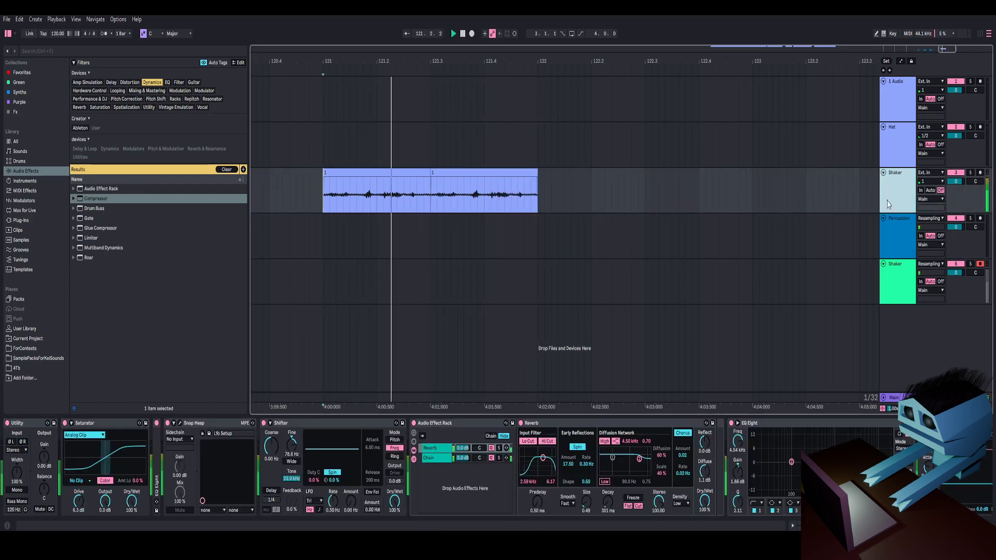
# Lower the Reverb chain's volume to -5.0 dB while checking the shaker in playback
pyautogui.press('space')
pyautogui.moveTo(463, 448); pyautogui.dragTo(463, 451)
pyautogui.press('space')
pyautogui.press('space')
pyautogui.press('space')
# Record the processed shaker again from bar 121, keep a one-bar take at bar 123 and crop its clip
pyautogui.click(325, 239)
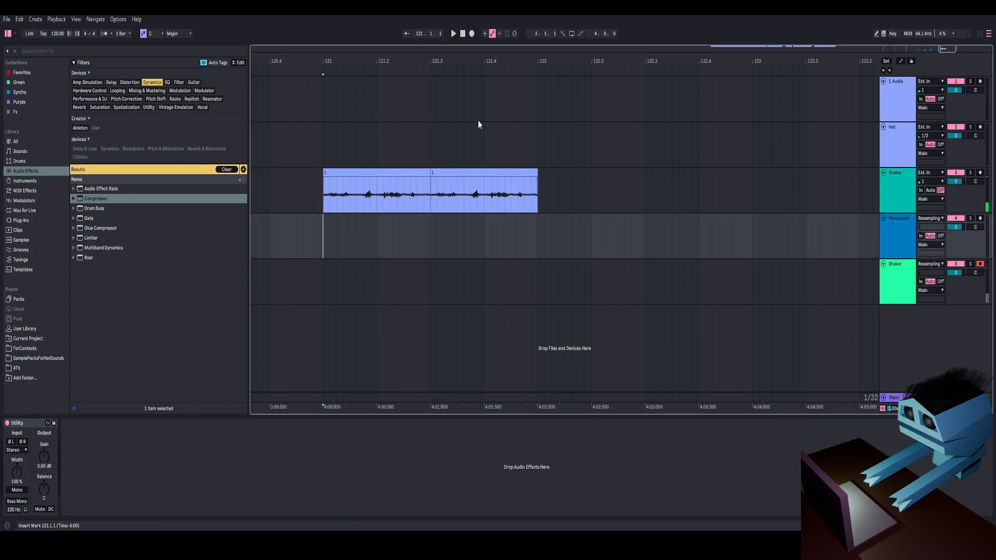
pyautogui.click(471, 35)
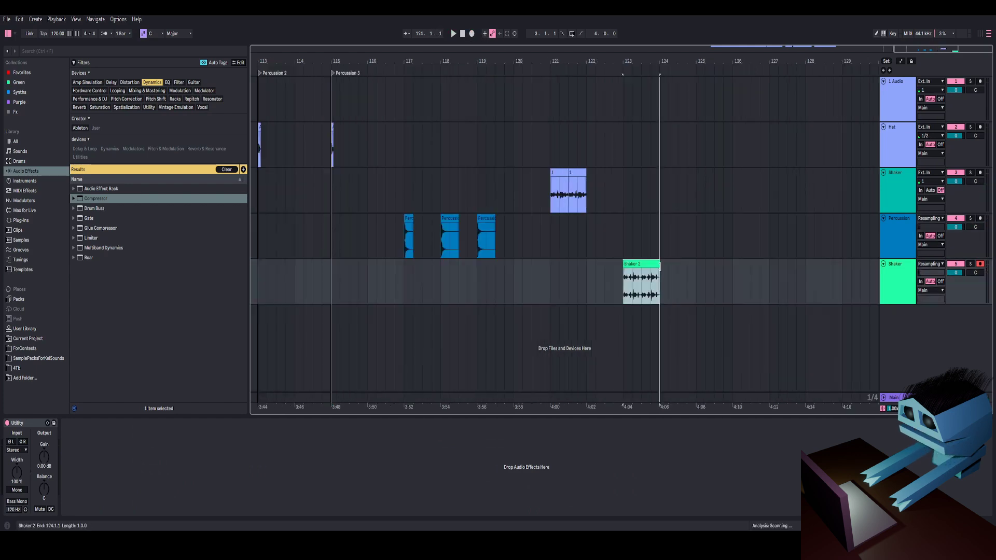
pyautogui.moveTo(666, 60); pyautogui.dragTo(660, 222)
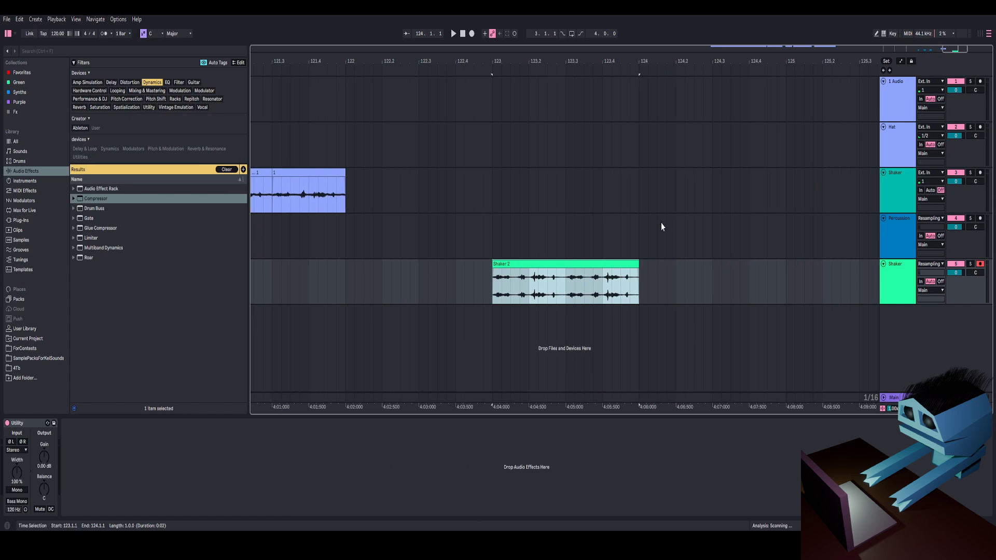
pyautogui.rightClick(608, 266)
pyautogui.click(626, 328)
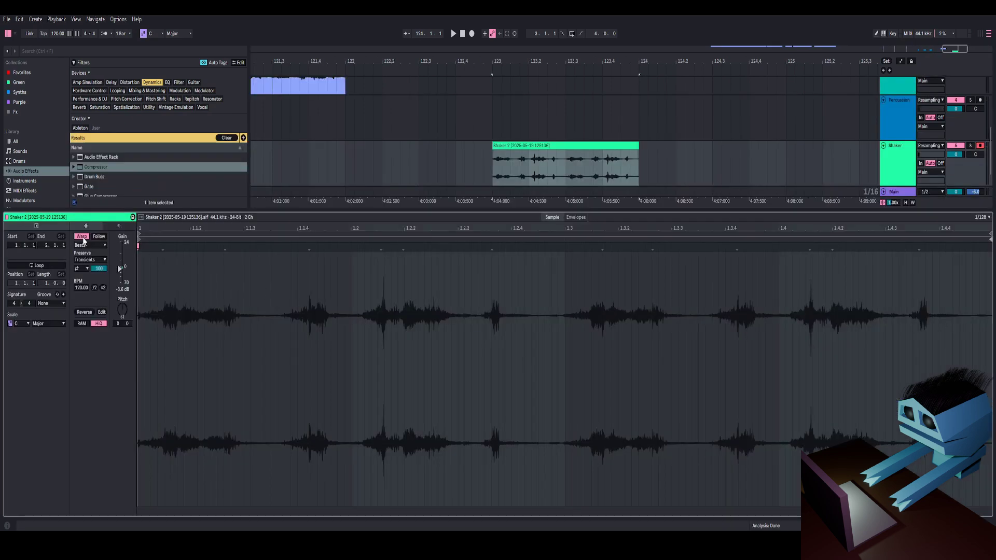
# Turn off warping on the cropped Shaker clip, set its gain to 0.0 dB and play it back
pyautogui.click(81, 236)
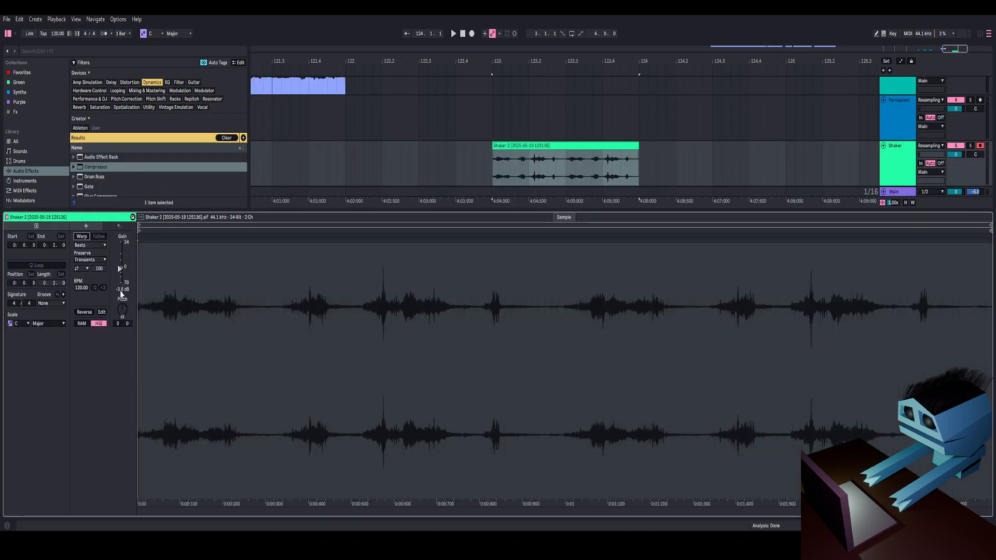
pyautogui.press('space')
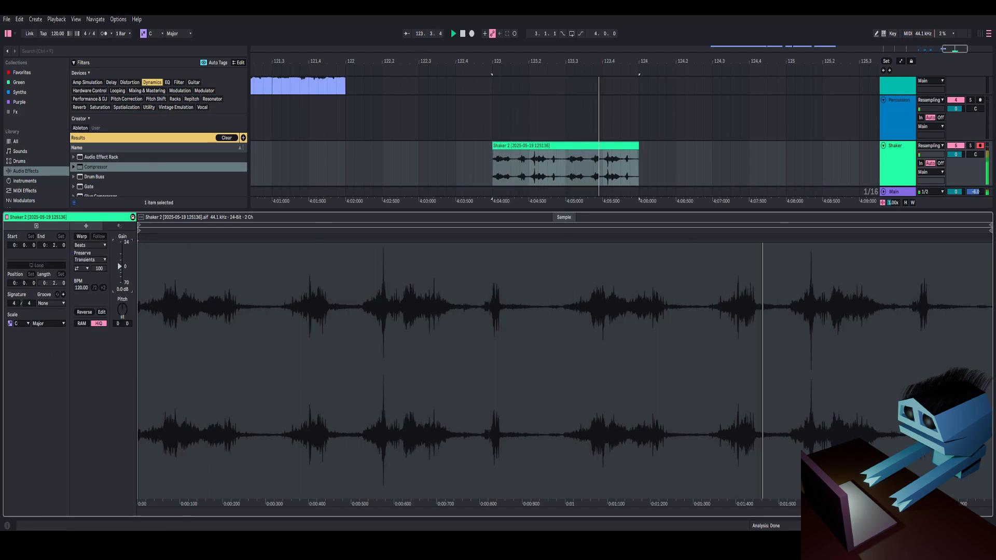
pyautogui.click(905, 526)
pyautogui.press('space')
pyautogui.press('space')
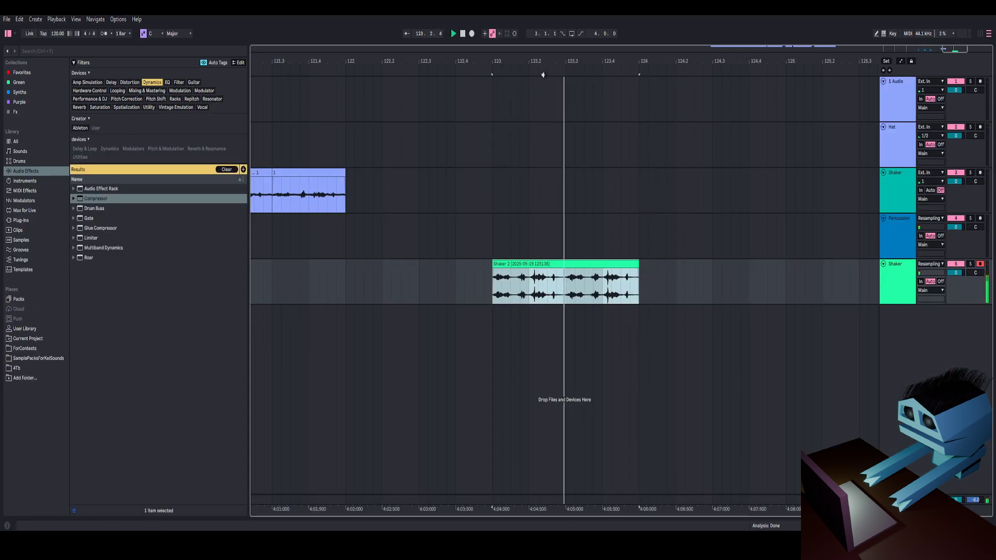
pyautogui.press('space')
# Move the cropped Shaker clip to start at bar 124
pyautogui.moveTo(543, 65); pyautogui.dragTo(564, 36)
pyautogui.press('-')
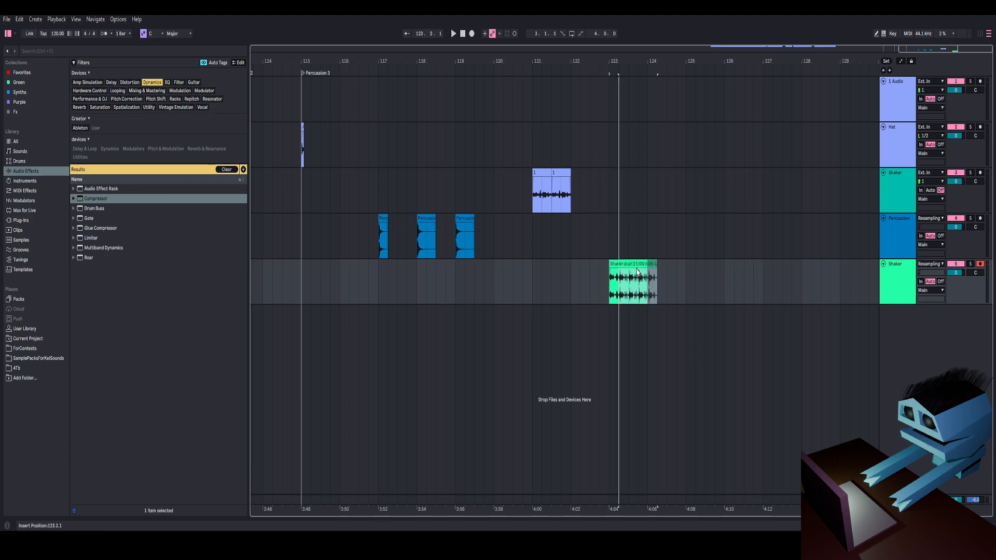
pyautogui.moveTo(622, 263); pyautogui.dragTo(661, 262)
# Move the recorded snippet from 94.1.1 to 94.3.1 onto the original Shaker track and play it through the effects
pyautogui.moveTo(757, 59); pyautogui.dragTo(756, 21)
pyautogui.click(366, 101)
pyautogui.press('space')
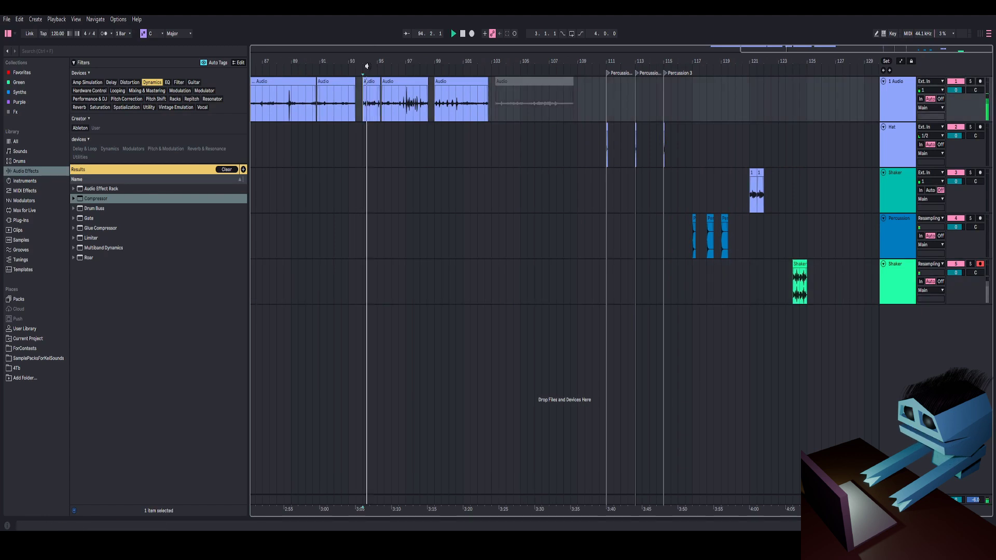
pyautogui.press('space')
pyautogui.moveTo(369, 63); pyautogui.dragTo(364, 182)
pyautogui.press('space')
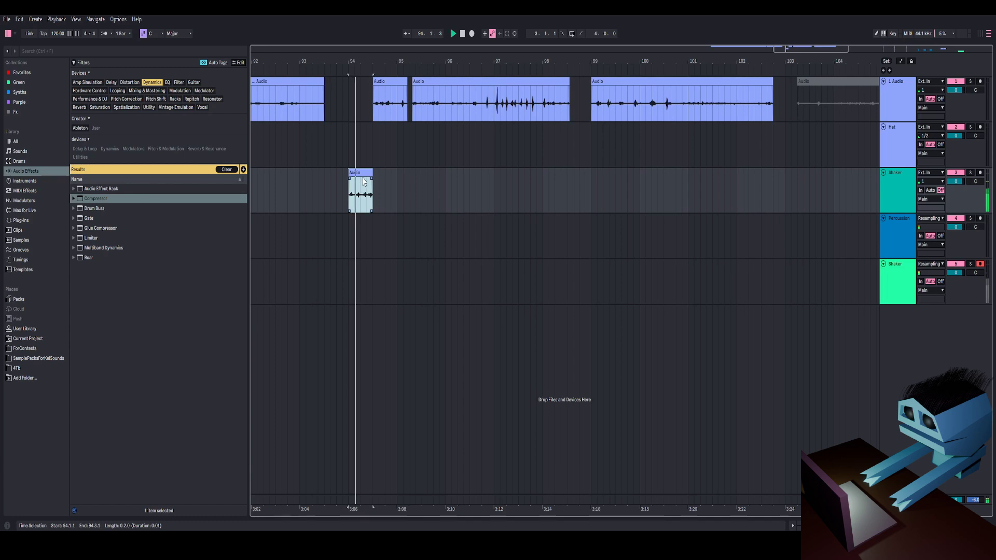
pyautogui.press('space')
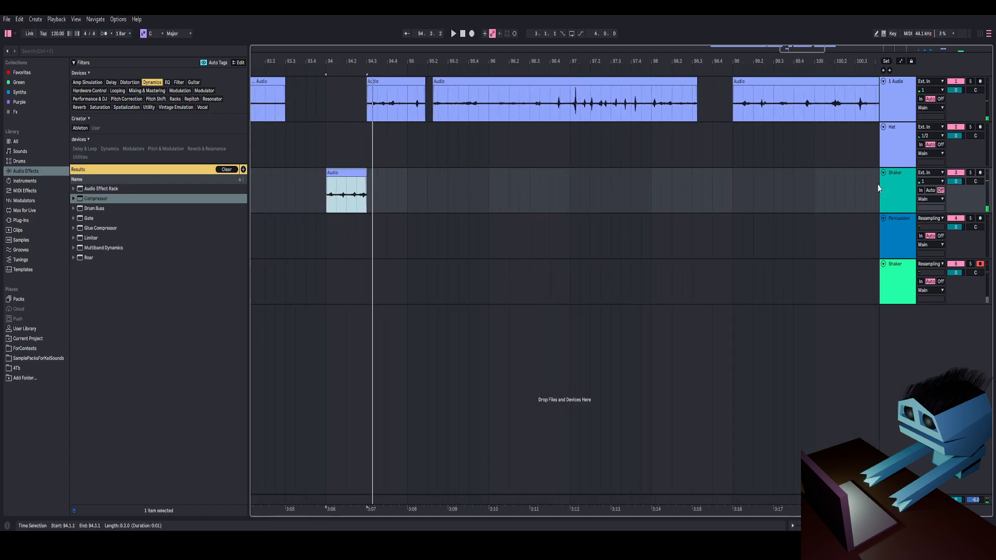
# Listen to the clip starting at 94.3.1 on the 1 Audio track and deactivate it
pyautogui.click(399, 91)
pyautogui.press('space')
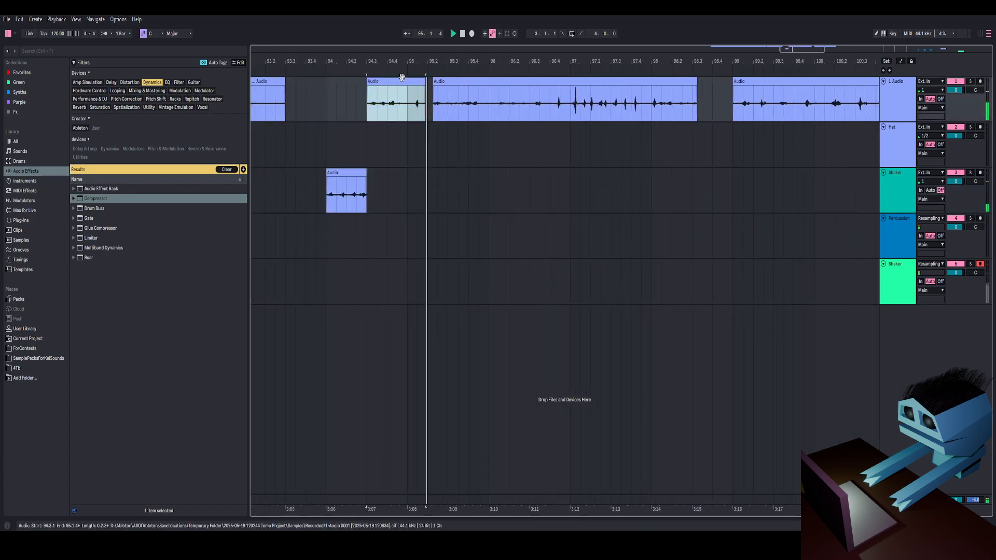
pyautogui.press('space')
pyautogui.hotkey('ctrl', 'x')
# Reshape both humps of the Snap Heap LFO curve on the Shaker track while playing the snippet, and close the plug-in window
pyautogui.click(899, 179)
pyautogui.press('space')
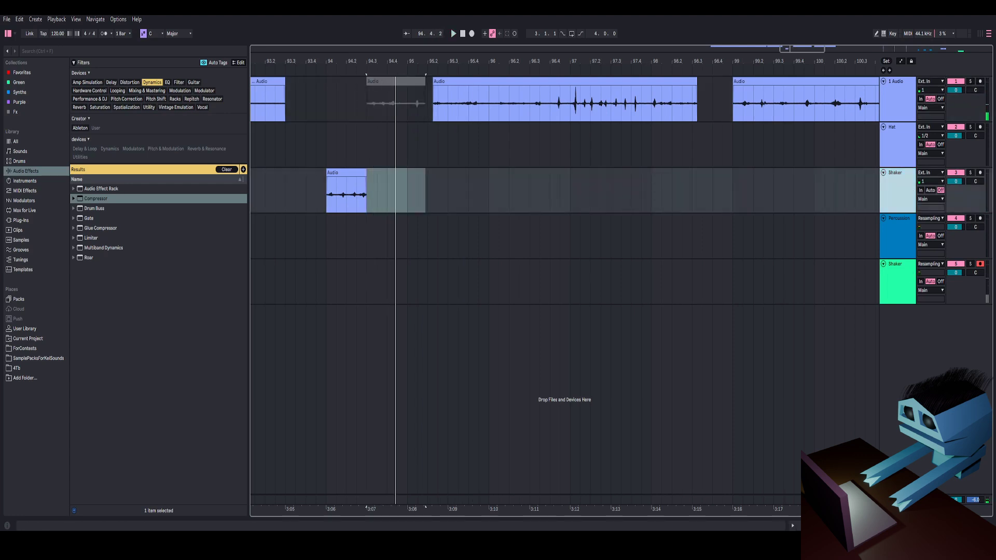
pyautogui.hotkey('shift', 'Tab')
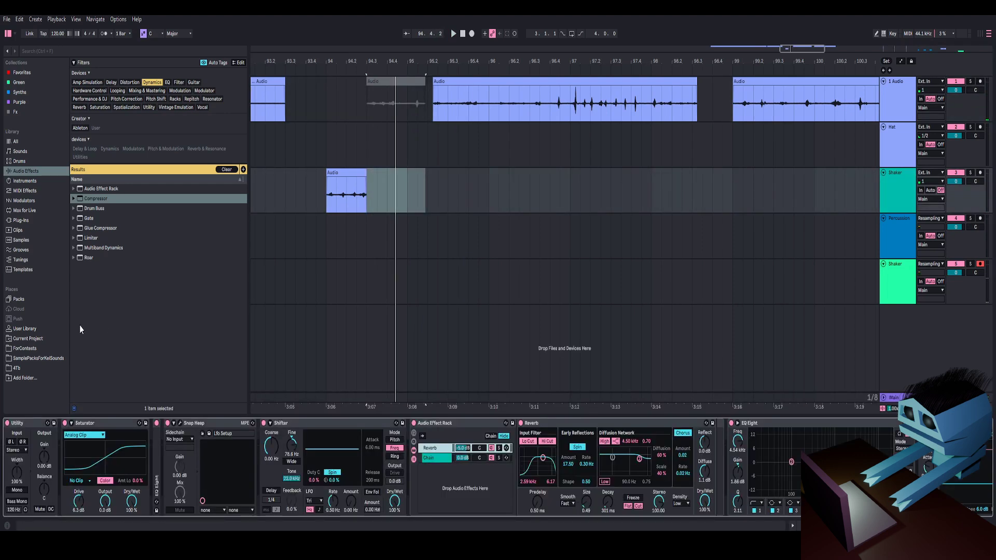
pyautogui.click(328, 199)
pyautogui.click(203, 433)
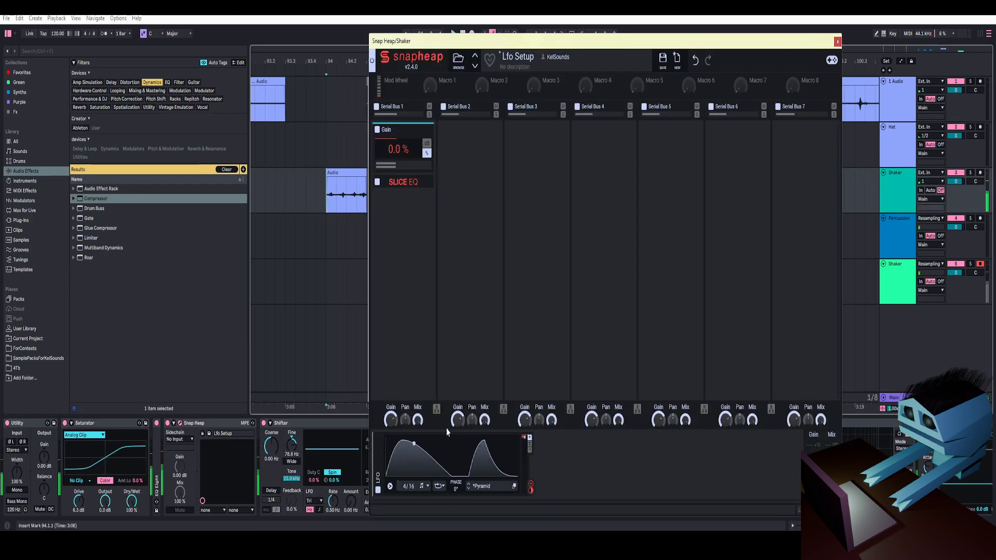
pyautogui.press('space')
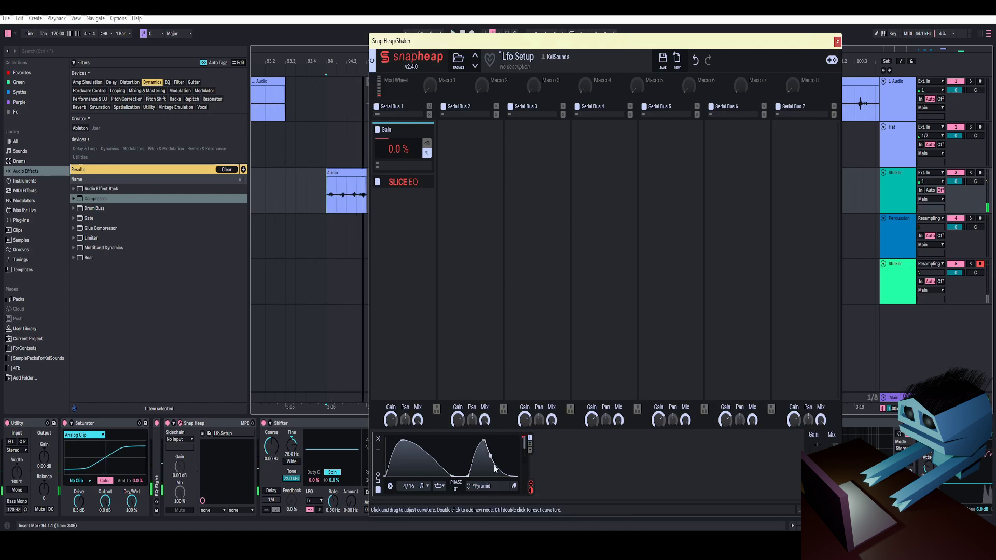
pyautogui.moveTo(494, 469); pyautogui.dragTo(504, 453)
pyautogui.moveTo(423, 461); pyautogui.dragTo(419, 484)
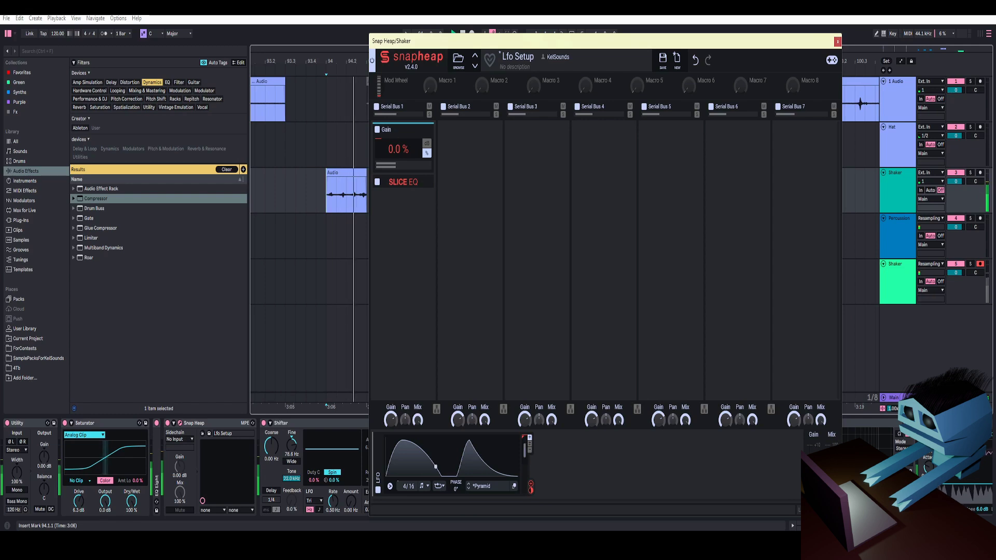
pyautogui.click(837, 42)
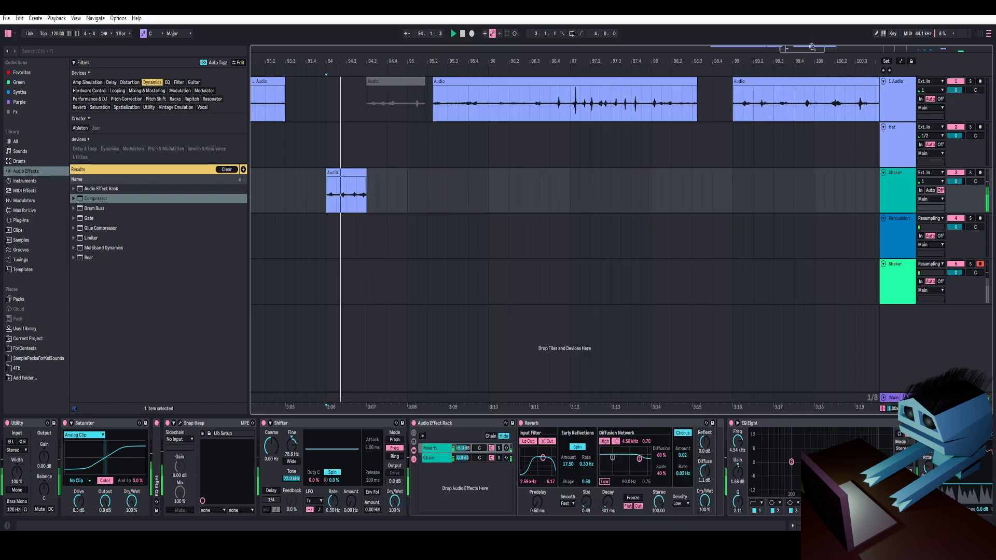
# Duplicate the first beat of the Shaker snippet over the beat from 94.2.1 and play the result
pyautogui.moveTo(328, 196); pyautogui.dragTo(336, 199)
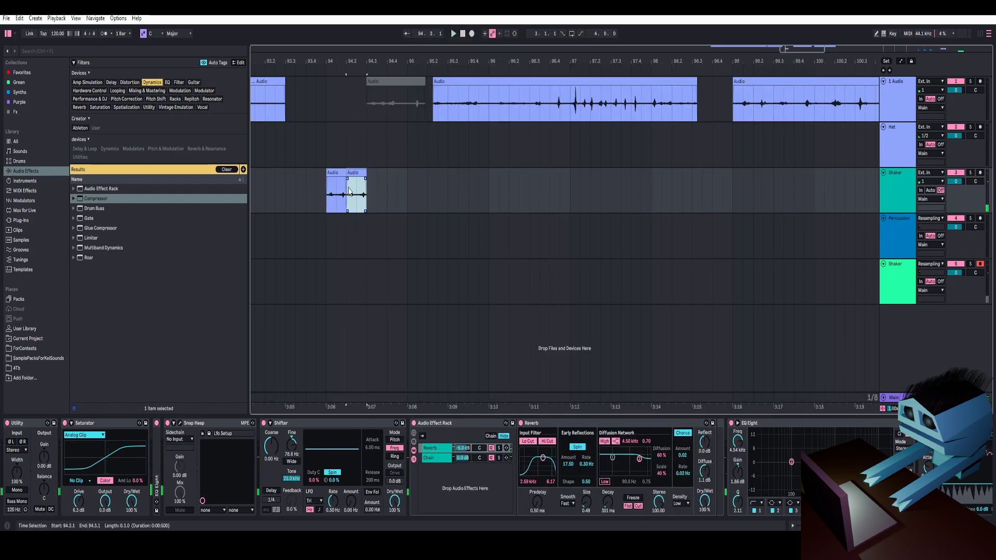
pyautogui.click(330, 197)
pyautogui.press('space')
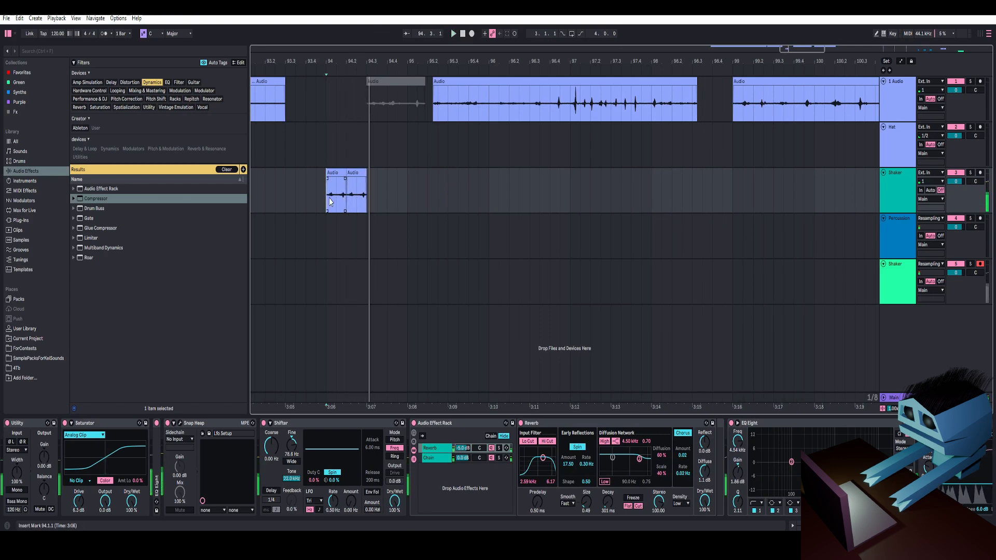
pyautogui.press('space')
pyautogui.press('space')
# Duplicate the two one-beat clips to fill 94.3.1 to 95.1.1 and play the pattern from bar 94
pyautogui.moveTo(329, 196); pyautogui.dragTo(364, 193)
pyautogui.hotkey('ctrl', 'd')
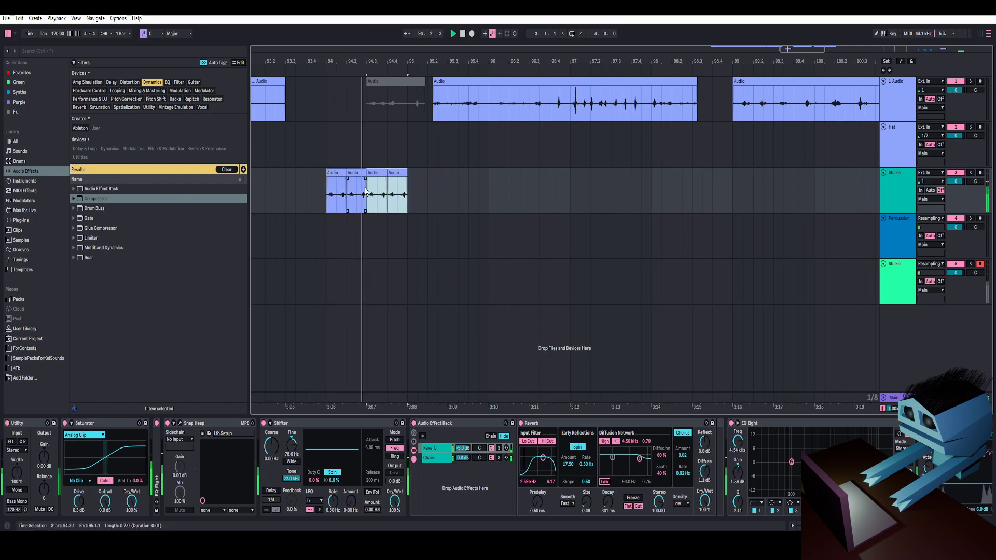
pyautogui.click(329, 202)
pyautogui.press('space')
pyautogui.press('space')
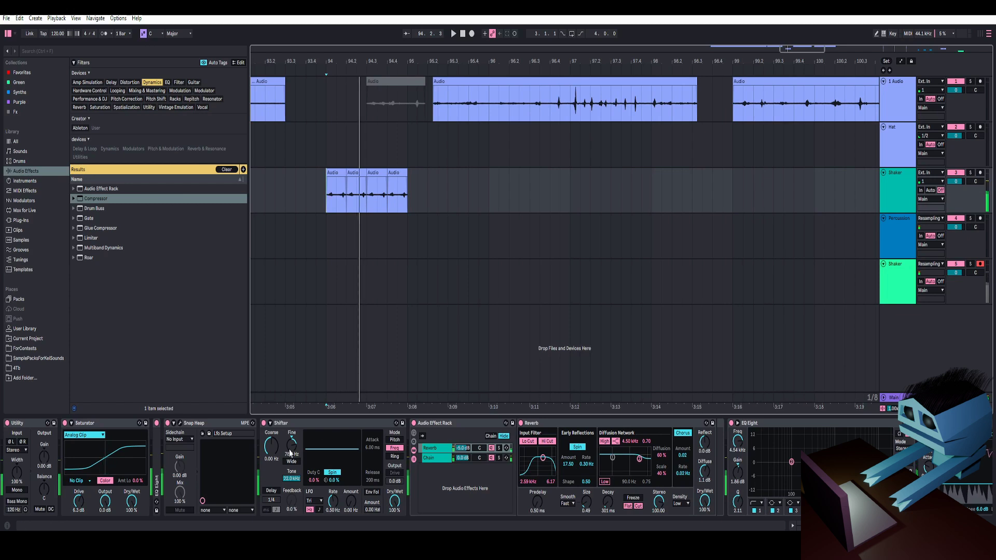
# Try a fine frequency shift in the Shaker track's Shifter during playback, and reset Fine to 0.00 Hz
pyautogui.moveTo(291, 447); pyautogui.dragTo(291, 472)
pyautogui.press('space')
pyautogui.press('space')
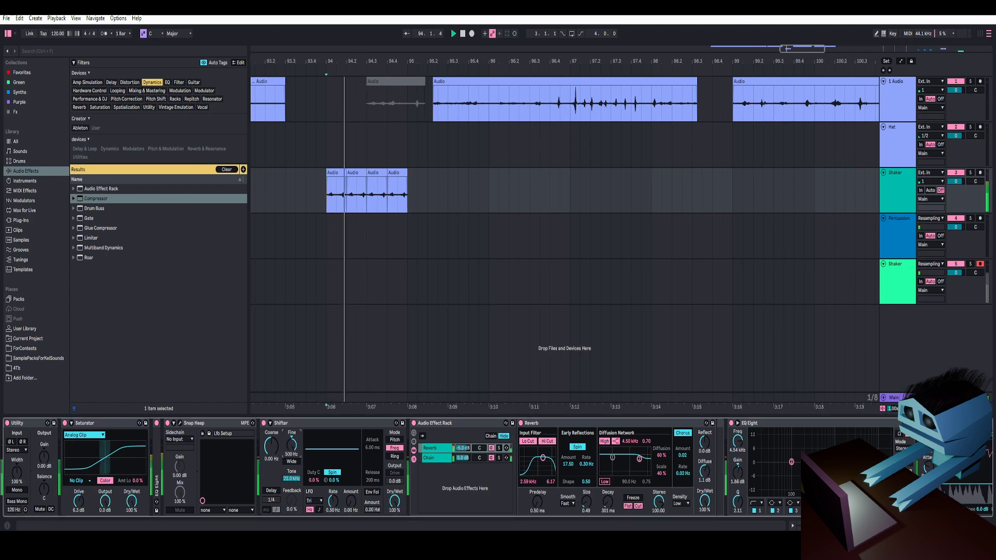
pyautogui.doubleClick(288, 448)
pyautogui.press('space')
pyautogui.press('space')
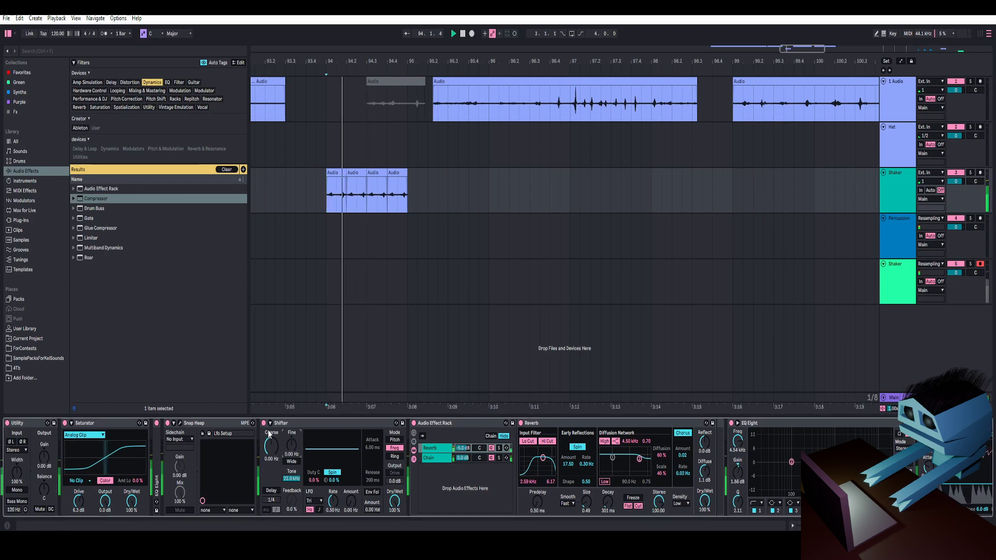
pyautogui.press('space')
# Record the one-bar shaker pattern from 94.1.1 by resampling it onto the green Shaker track
pyautogui.moveTo(356, 61); pyautogui.dragTo(356, 44)
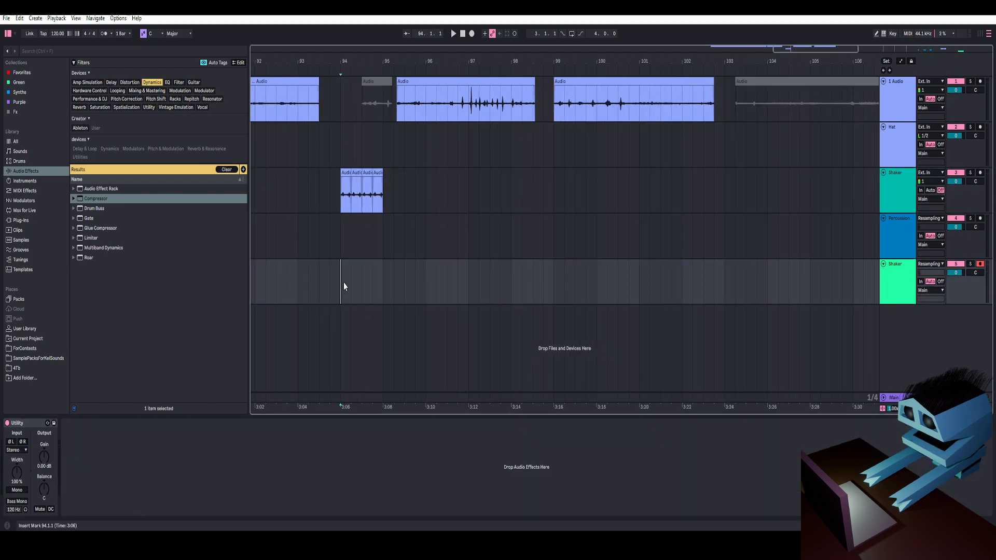
pyautogui.click(342, 285)
pyautogui.press('space')
pyautogui.click(472, 34)
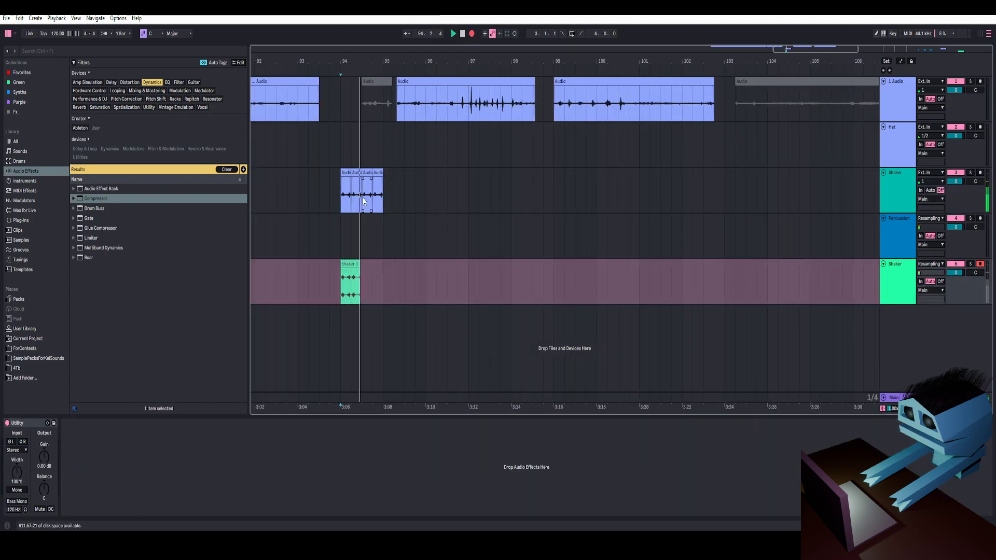
pyautogui.press('space')
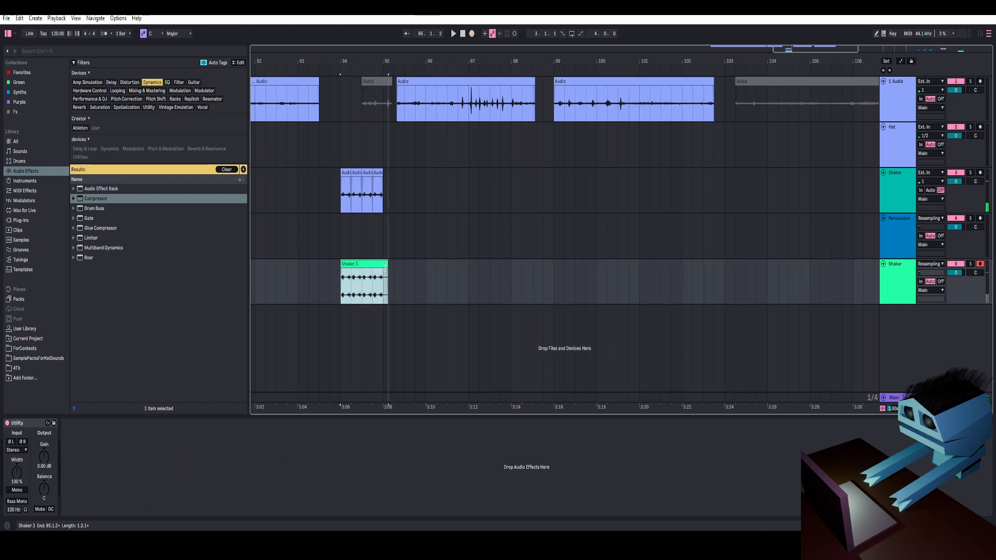
# Trim and consolidate the resampled clip to one bar from 94.1.1, with its gain at 0.0 dB and Warp off
pyautogui.rightClick(365, 283)
pyautogui.click(383, 327)
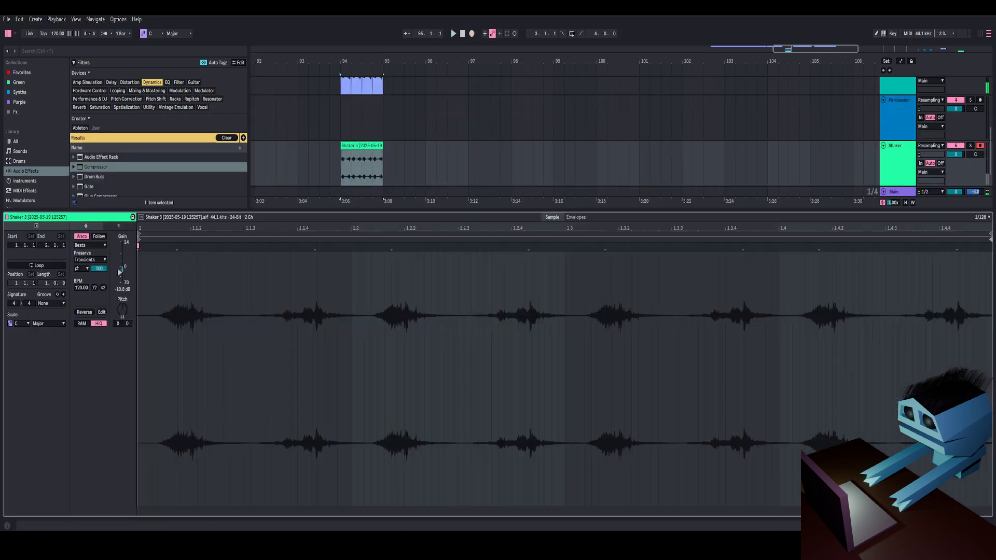
pyautogui.doubleClick(116, 283)
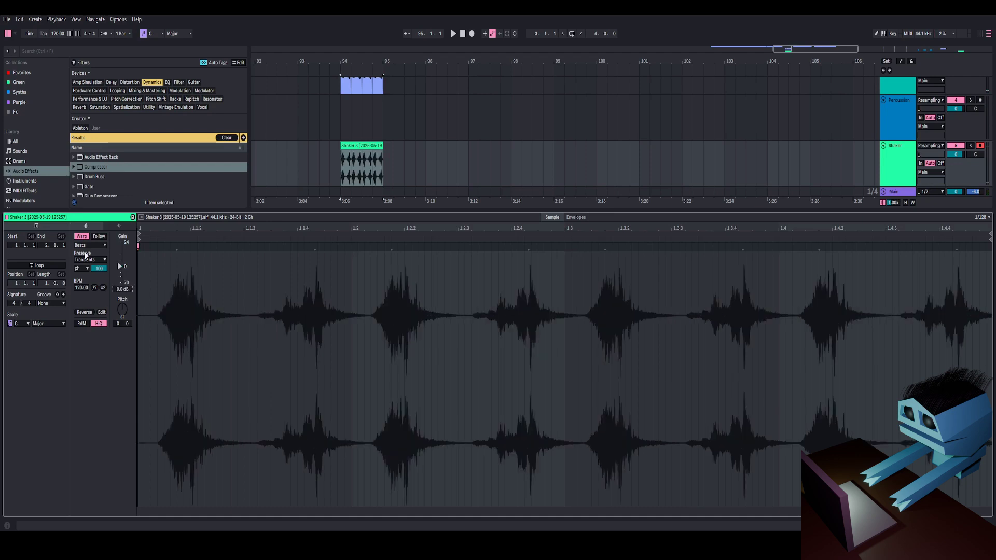
pyautogui.click(81, 237)
pyautogui.click(987, 525)
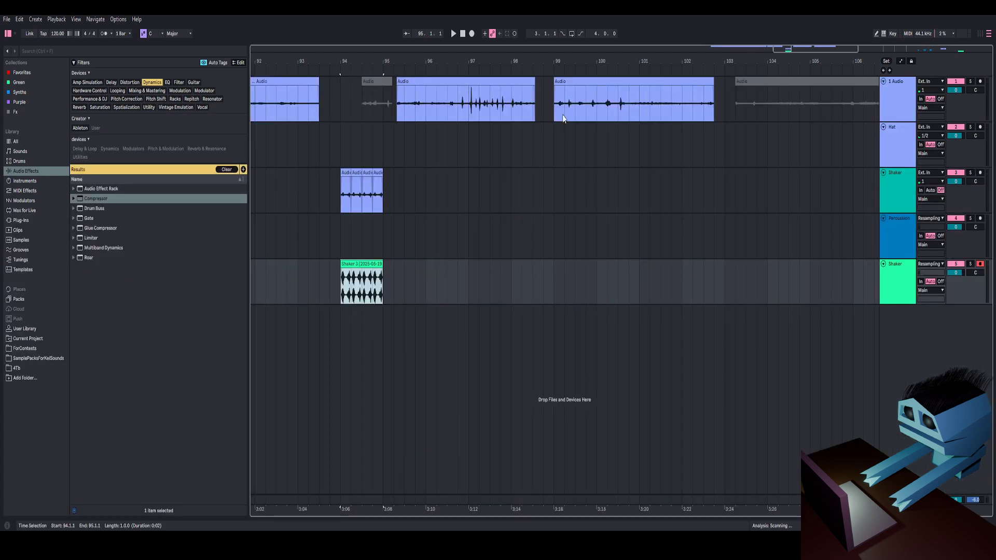
# Move the consolidated shaker clip along the green Shaker track to 129.1.1
pyautogui.moveTo(564, 61); pyautogui.dragTo(460, 33)
pyautogui.moveTo(393, 261); pyautogui.dragTo(874, 292)
pyautogui.press('space')
# Play the shaker loops at bars 125 and 129 on the green Shaker track to compare them
pyautogui.moveTo(805, 264); pyautogui.dragTo(820, 270)
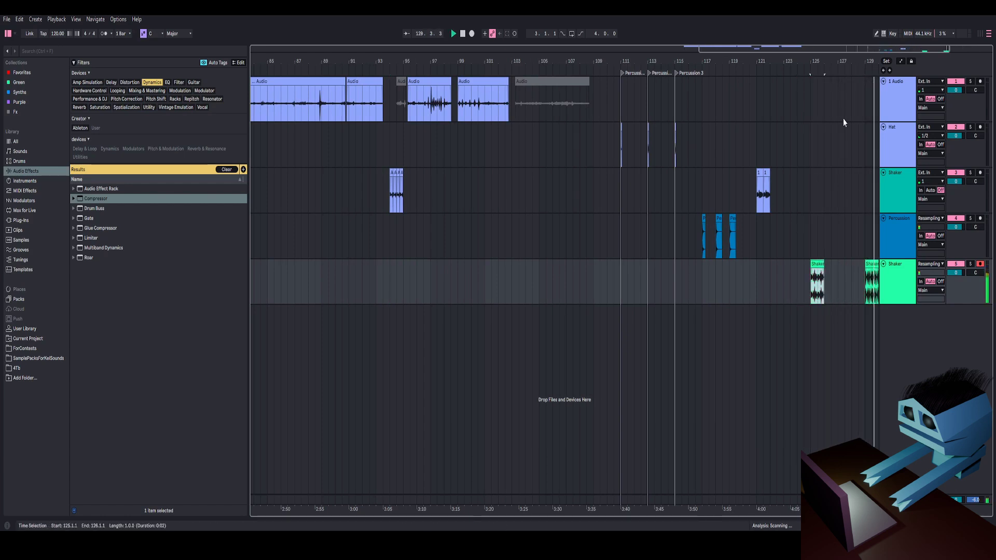
pyautogui.press('space')
pyautogui.press('space')
pyautogui.moveTo(840, 62); pyautogui.dragTo(547, 85)
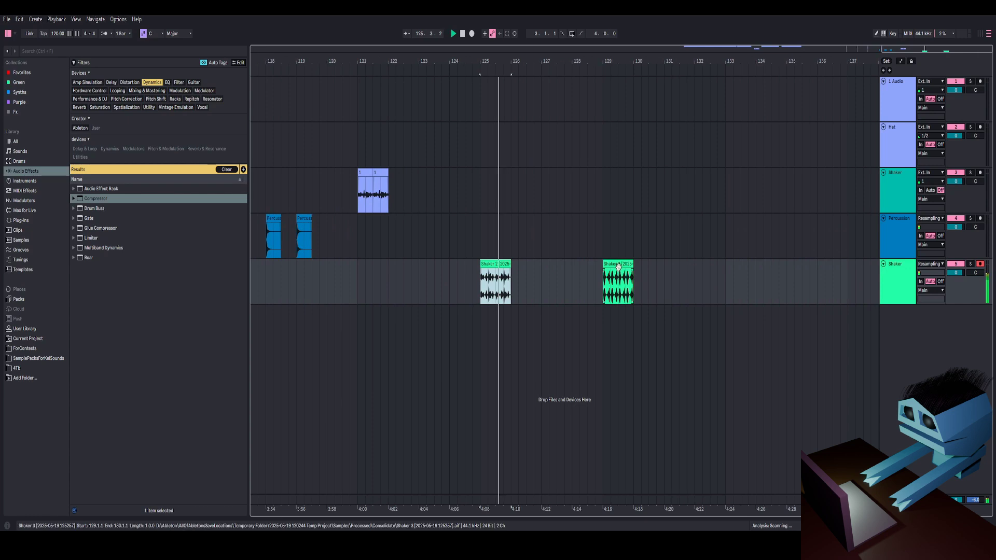
pyautogui.click(605, 264)
pyautogui.press('space')
pyautogui.press('space')
pyautogui.moveTo(587, 60); pyautogui.dragTo(778, 55)
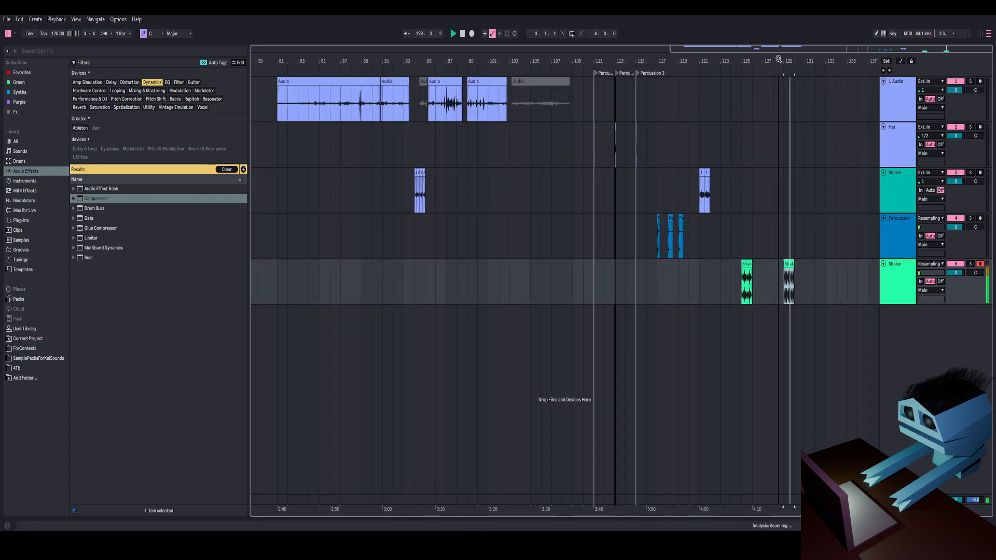
pyautogui.press('space')
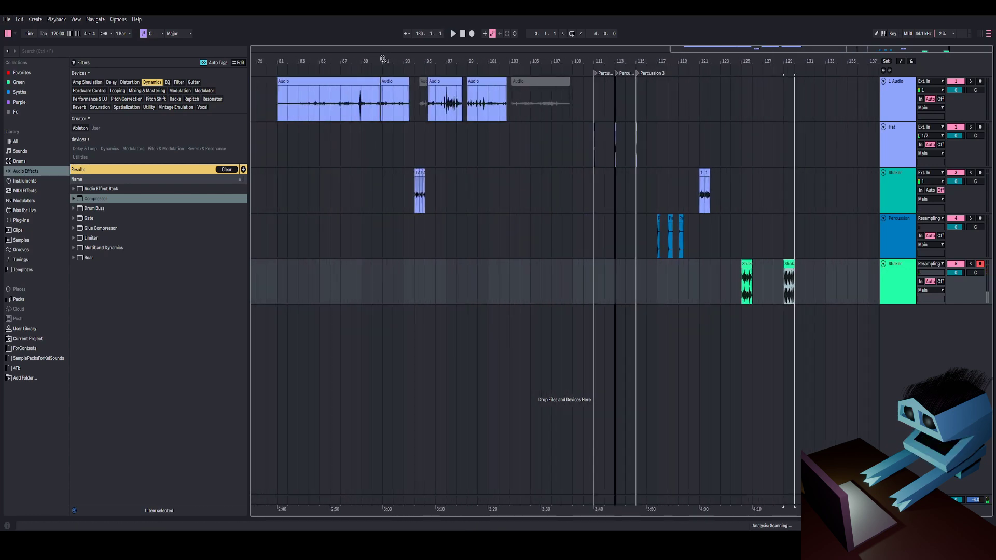
# Listen through the 1 Audio track from 85.2.1 and around bars 96 and 97 for another snippet
pyautogui.moveTo(383, 57); pyautogui.dragTo(376, 103)
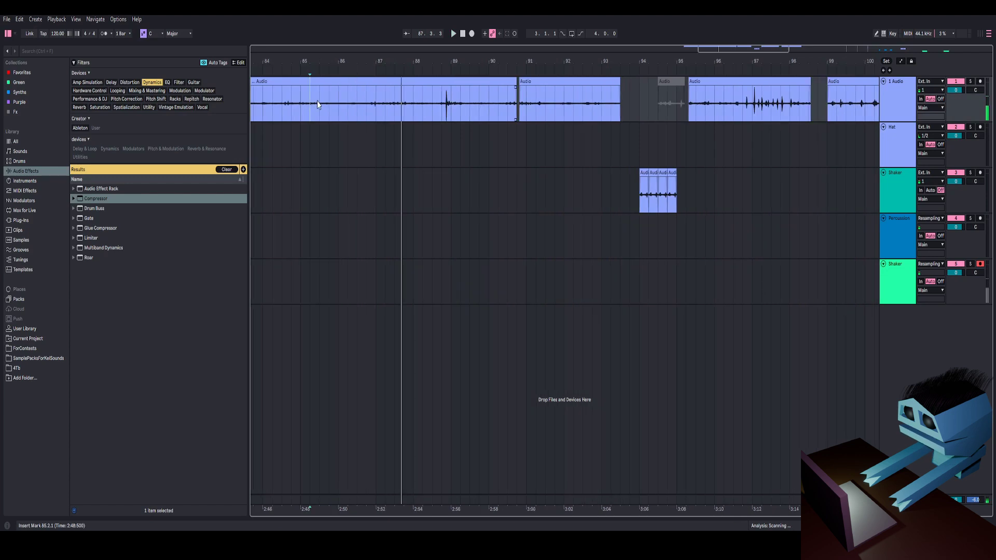
pyautogui.press('space')
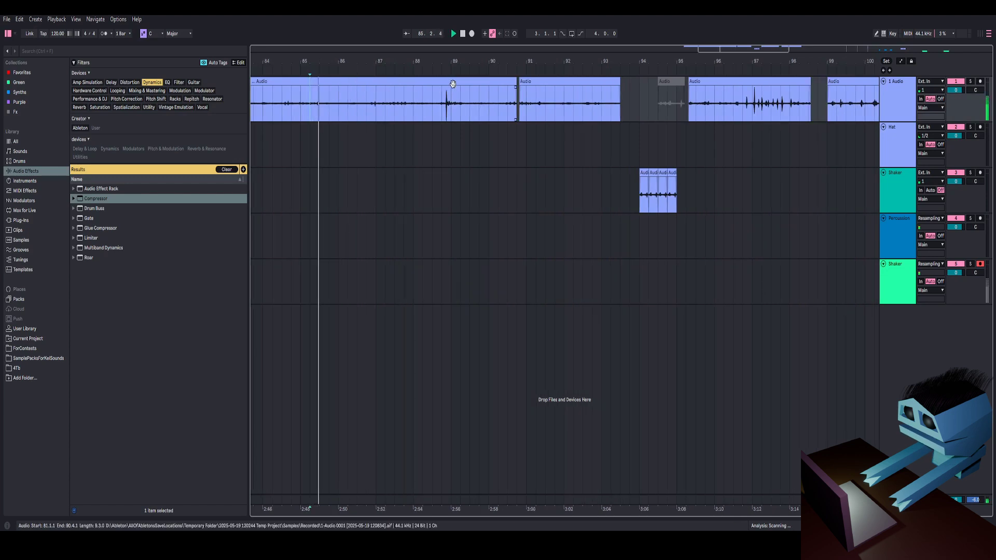
pyautogui.click(735, 117)
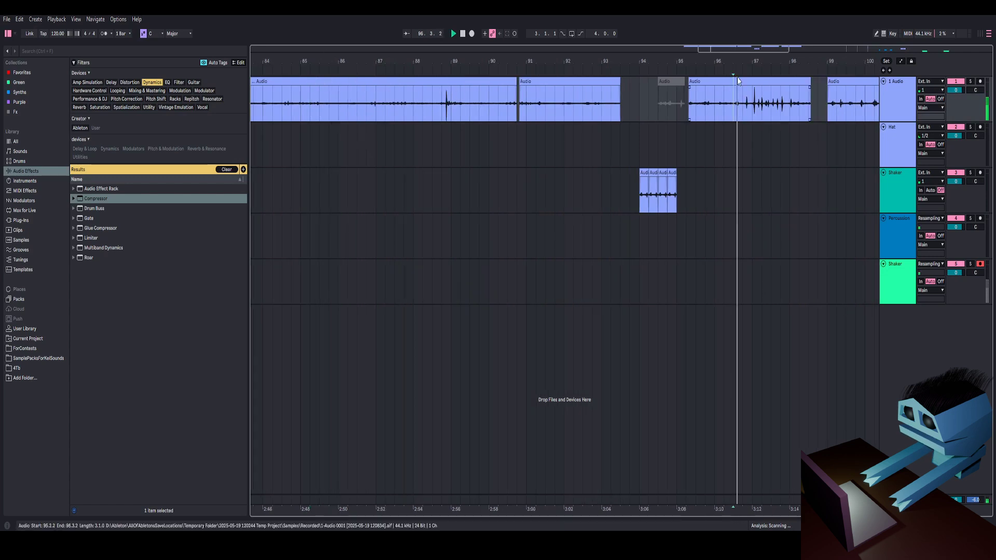
pyautogui.press('+')
pyautogui.press('+')
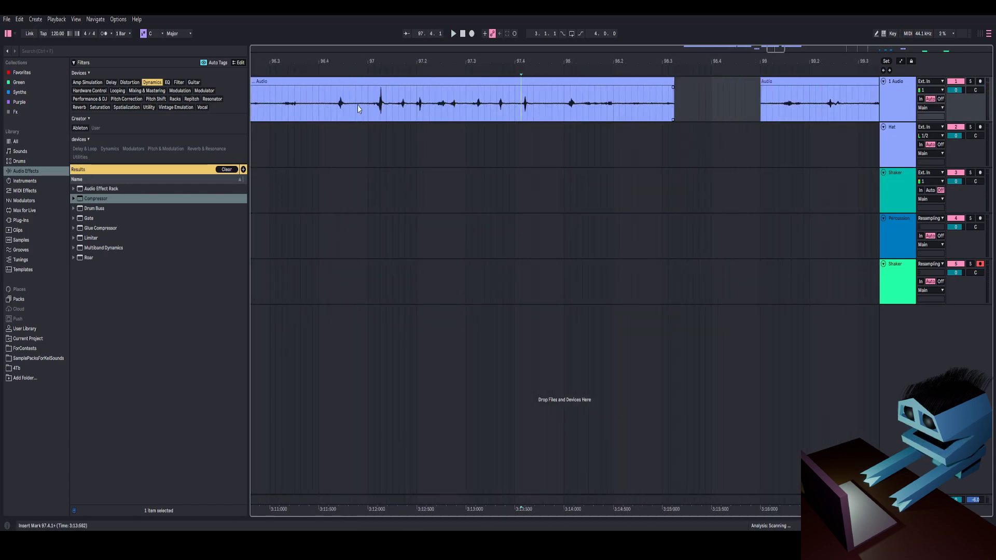
pyautogui.moveTo(370, 64); pyautogui.dragTo(356, 203)
pyautogui.click(384, 108)
pyautogui.press('space')
pyautogui.press('space')
pyautogui.press('space')
pyautogui.press('space')
# Play the hit after bar 97 on 1 Audio and move the 97.1.2 to 97.1.3 section onto the teal Shaker track
pyautogui.click(378, 101)
pyautogui.press('space')
pyautogui.press('space')
pyautogui.press('space')
pyautogui.press('space')
pyautogui.press('space')
pyautogui.press('space')
pyautogui.press('space')
pyautogui.press('space')
pyautogui.press('space')
pyautogui.press('space')
pyautogui.press('space')
pyautogui.press('space')
pyautogui.press('space')
pyautogui.press('space')
pyautogui.press('space')
pyautogui.press('space')
pyautogui.press('space')
pyautogui.press('space')
# Turn off Warp for the new Shaker snippet and move its start marker to 0:57.133
pyautogui.click(841, 526)
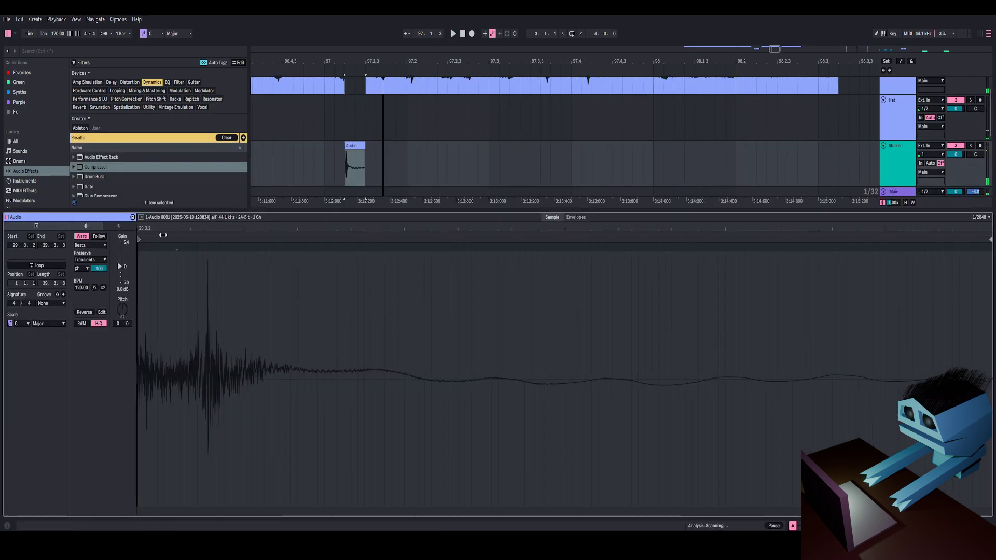
pyautogui.click(81, 236)
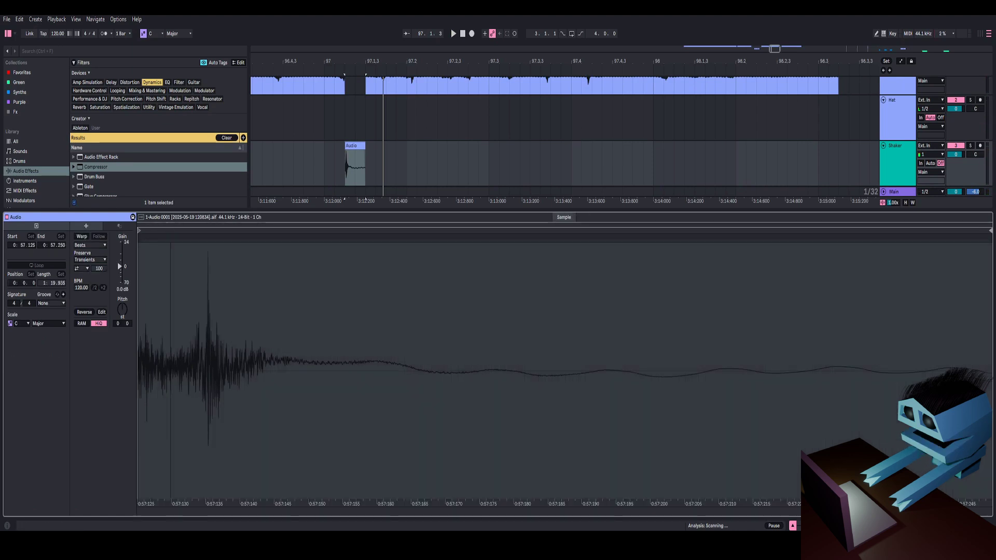
pyautogui.moveTo(139, 238)
pyautogui.mouseDown()
pyautogui.moveTo(293, 237)
pyautogui.moveTo(269, 230)
pyautogui.mouseUp()
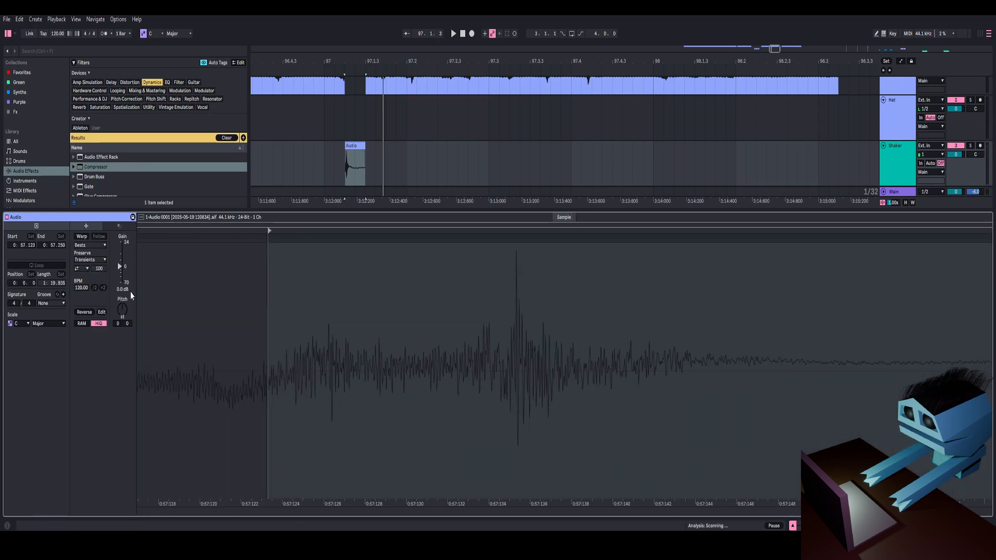
# Transpose the snippet to -47 semitones, play it, and solo the teal Shaker track
pyautogui.moveTo(122, 310); pyautogui.dragTo(123, 362)
pyautogui.press('space')
pyautogui.press('space')
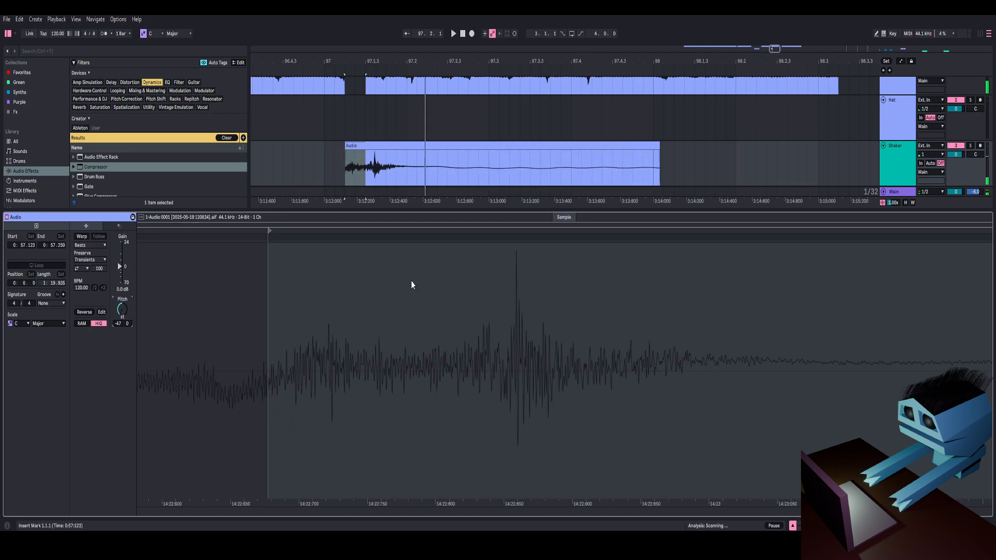
pyautogui.press('space')
pyautogui.press('space')
pyautogui.click(970, 146)
pyautogui.press('space')
pyautogui.press('space')
pyautogui.press('space')
# Set the snippet's transposition to -30 semitones while playing it repeatedly
pyautogui.moveTo(122, 310)
pyautogui.mouseDown()
pyautogui.moveTo(122, 284)
pyautogui.moveTo(122, 317)
pyautogui.mouseUp()
pyautogui.press('space')
pyautogui.press('space')
pyautogui.press('space')
pyautogui.press('space')
pyautogui.press('space')
pyautogui.press('space')
pyautogui.press('space')
pyautogui.press('space')
pyautogui.press('space')
pyautogui.press('space')
pyautogui.press('space')
pyautogui.press('space')
pyautogui.press('space')
pyautogui.press('space')
pyautogui.press('space')
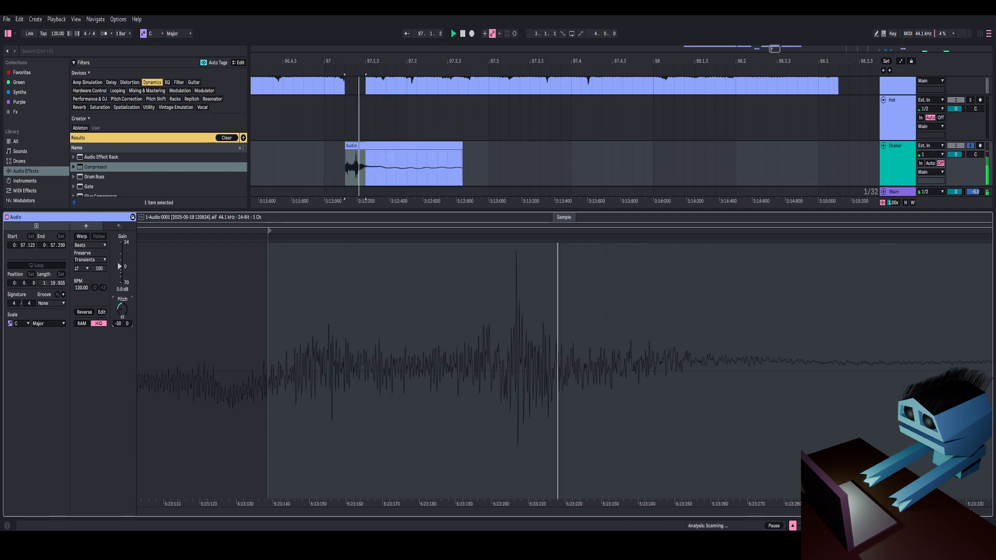
pyautogui.press('space')
pyautogui.press('space')
pyautogui.press('space')
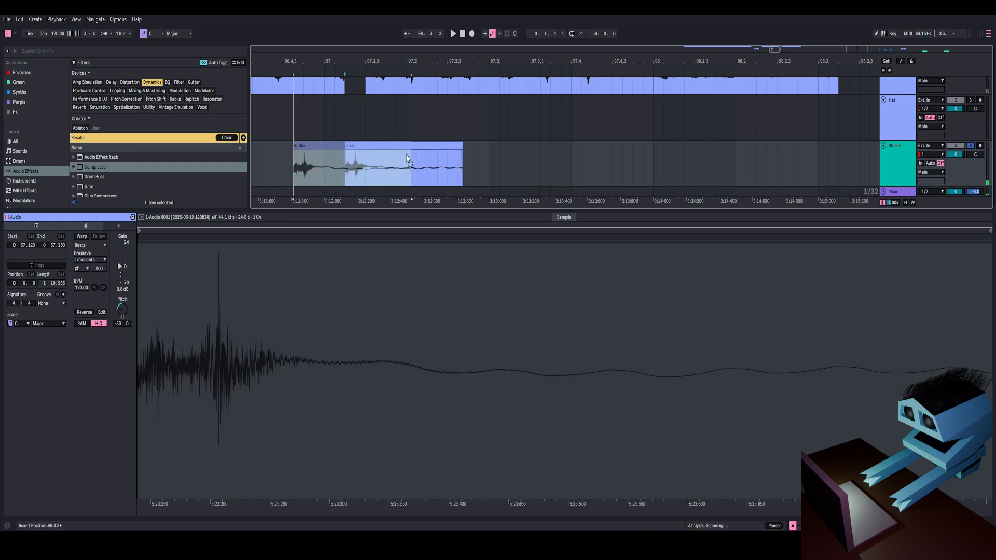
# Shorten the Shaker snippet to end at 97.1.3 and give it a curved fade-out
pyautogui.moveTo(460, 141); pyautogui.dragTo(365, 154)
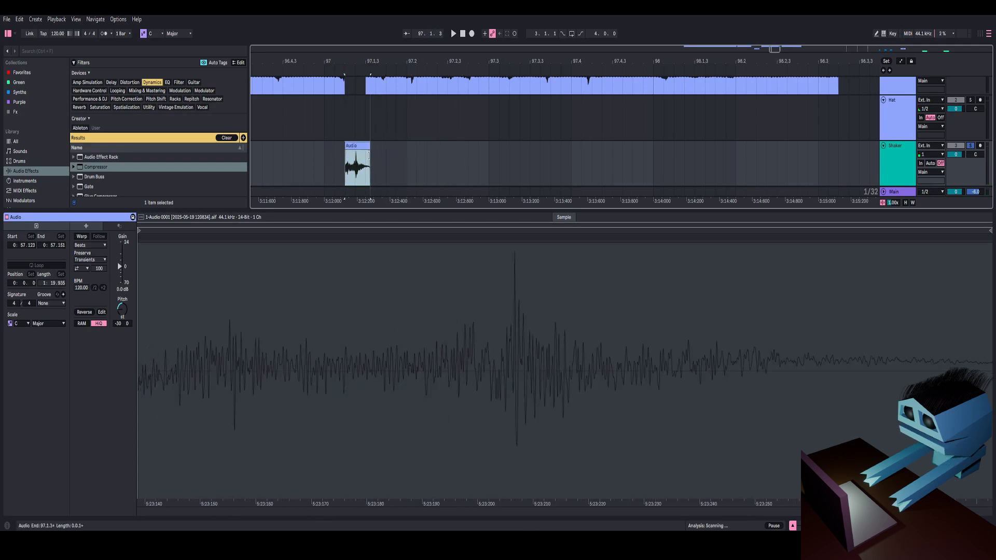
pyautogui.click(354, 159)
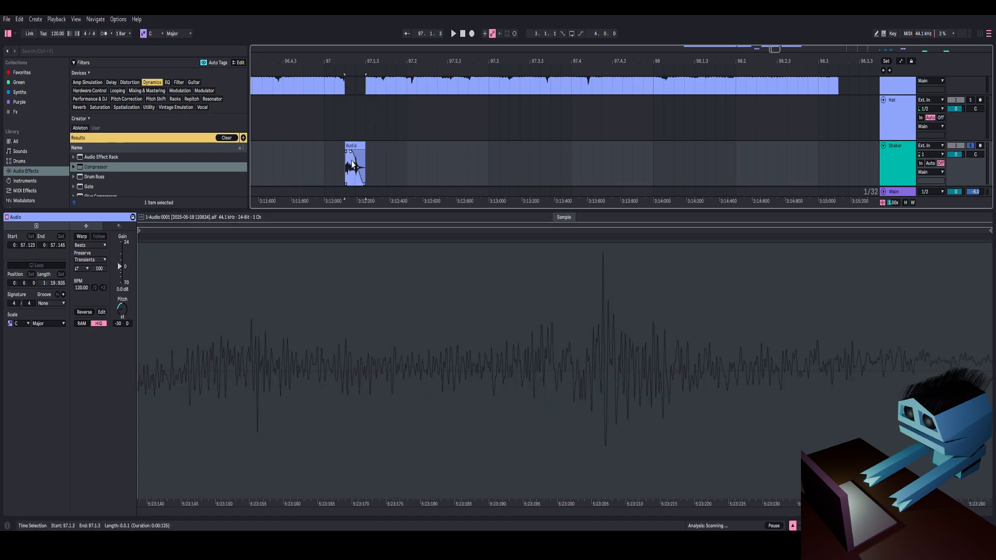
pyautogui.click(347, 167)
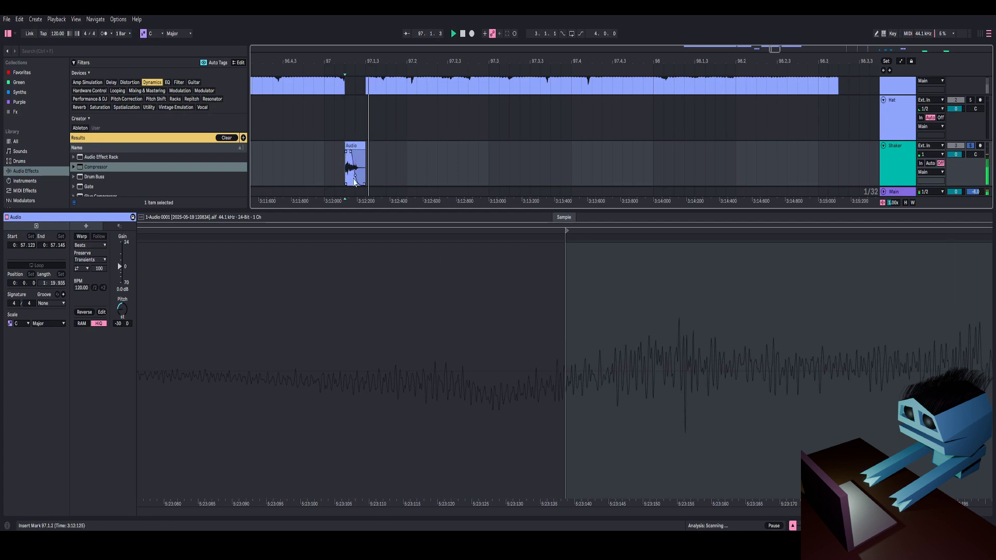
pyautogui.click(353, 174)
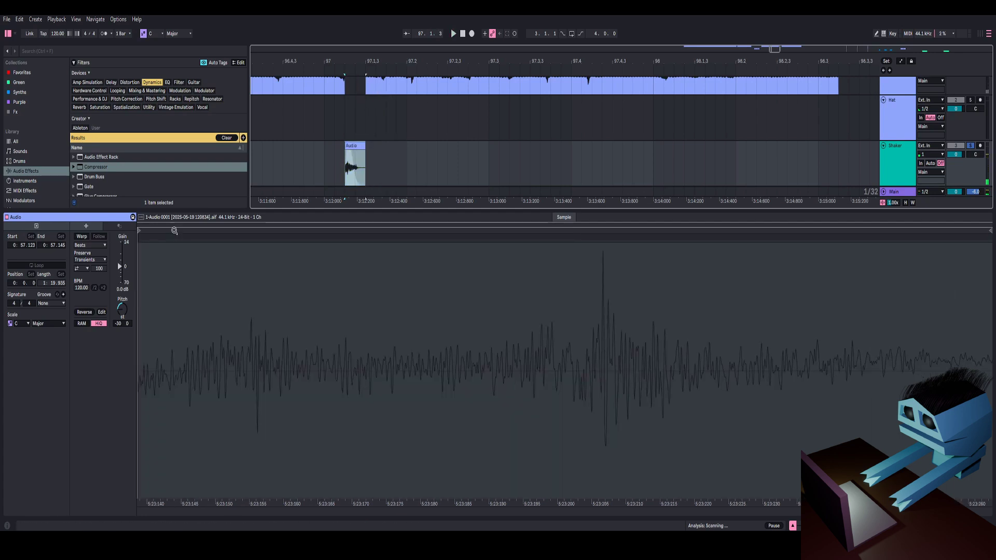
# Move the snippet's start marker to 0:57.134 and play it
pyautogui.moveTo(174, 231)
pyautogui.mouseDown()
pyautogui.moveTo(177, 199)
pyautogui.moveTo(155, 237)
pyautogui.moveTo(177, 232)
pyautogui.mouseUp()
pyautogui.press('space')
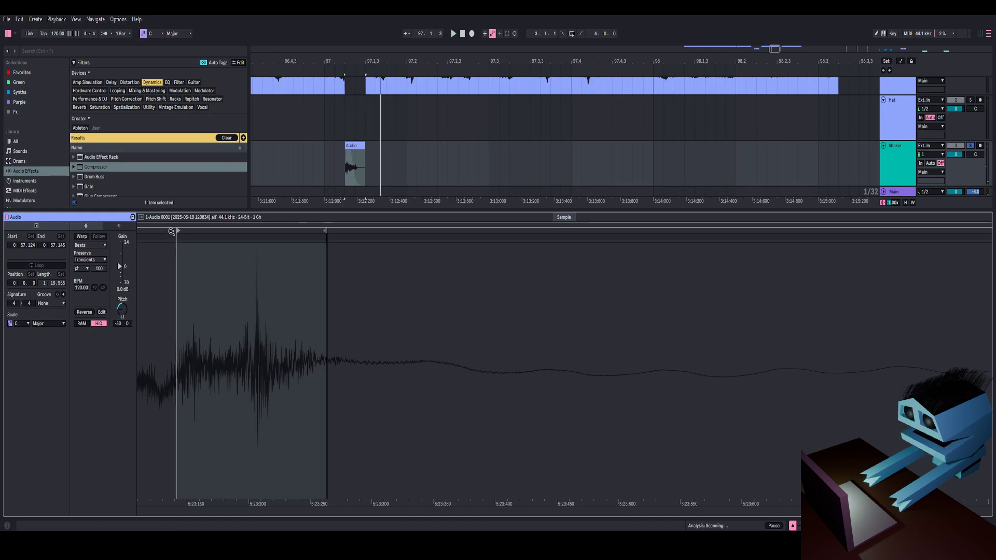
pyautogui.moveTo(171, 232); pyautogui.dragTo(171, 315)
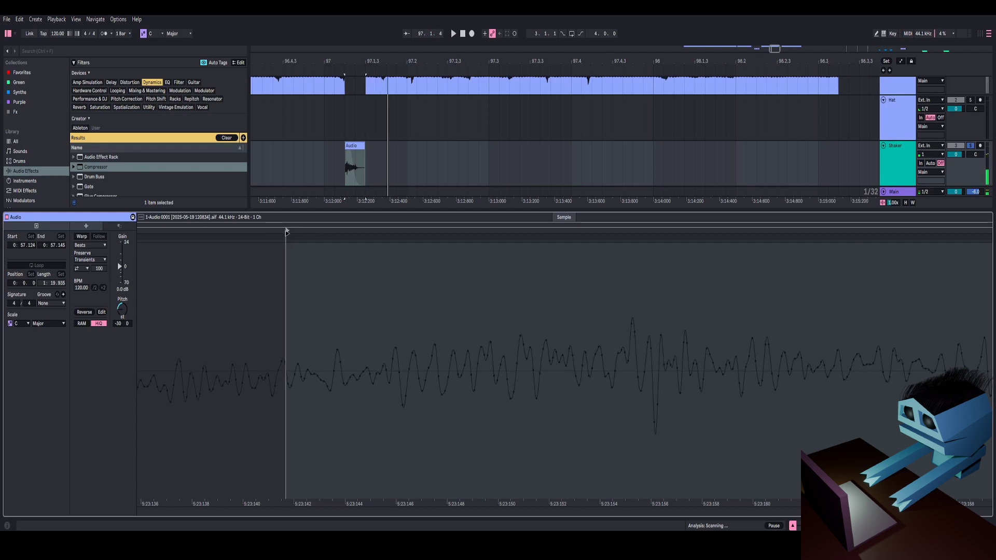
# Try the snippet at -14 semitones, and settle on a transposition of -25 semitones while playing it
pyautogui.moveTo(125, 309)
pyautogui.mouseDown()
pyautogui.moveTo(125, 298)
pyautogui.moveTo(125, 312)
pyautogui.mouseUp()
pyautogui.press('space')
pyautogui.press('space')
pyautogui.press('space')
pyautogui.press('space')
pyautogui.press('space')
pyautogui.press('space')
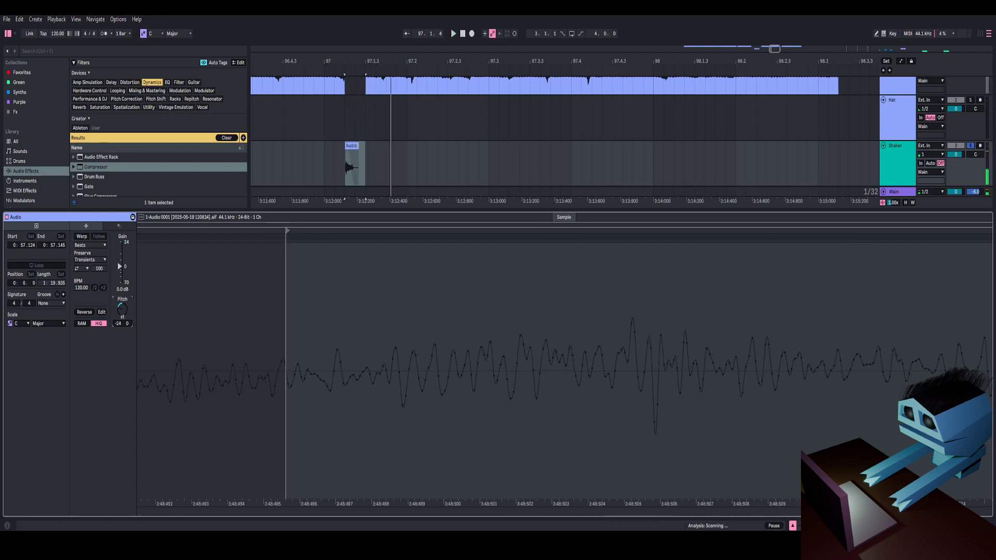
pyautogui.press('space')
pyautogui.press('space')
# Shorten the Shaker snippet to end slightly before 97.1.3 and play the result
pyautogui.moveTo(365, 150); pyautogui.dragTo(358, 148)
pyautogui.press('space')
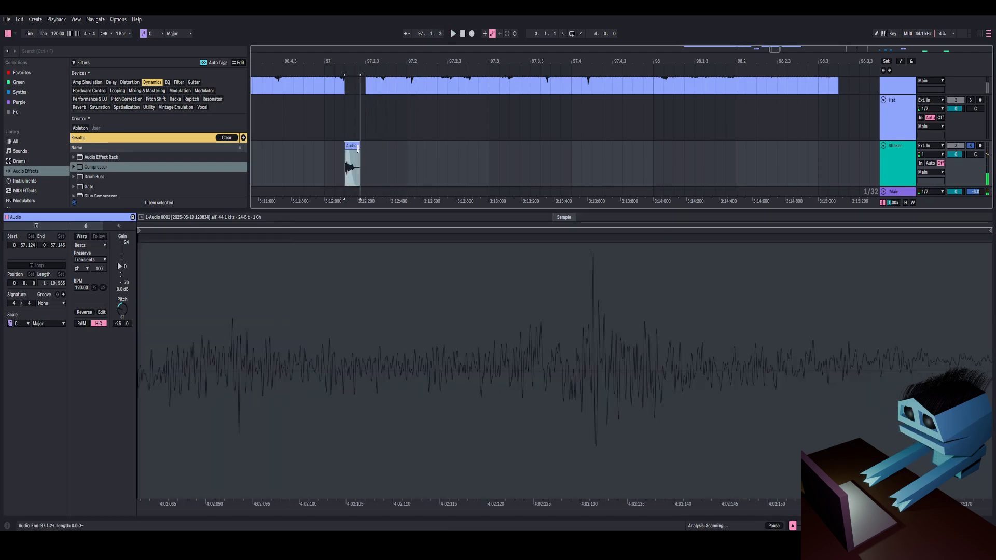
pyautogui.press('space')
pyautogui.press('space')
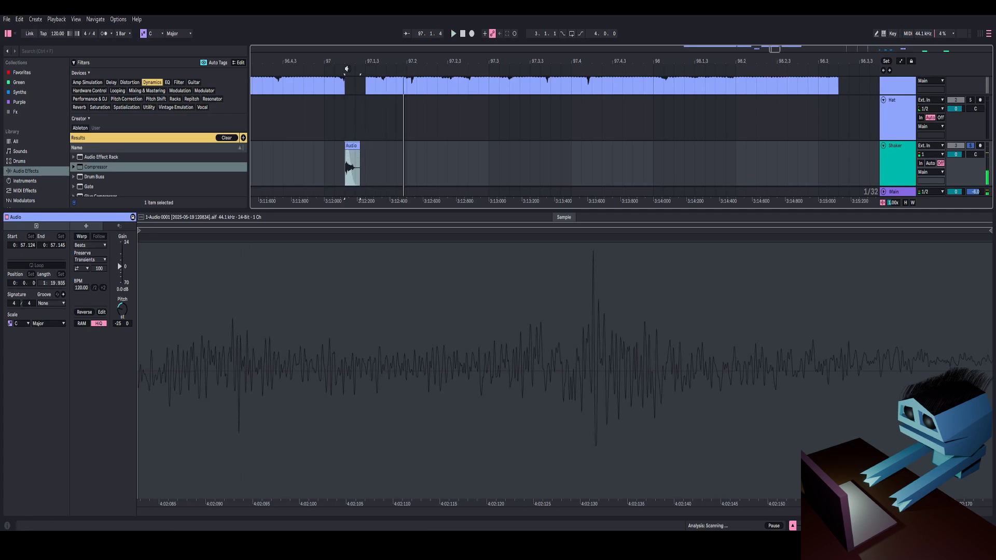
# Bend the Shaker snippet's fade-out curve further down for a faster decay, and play it repeatedly
pyautogui.moveTo(347, 68); pyautogui.dragTo(347, 107)
pyautogui.click(340, 158)
pyautogui.press('space')
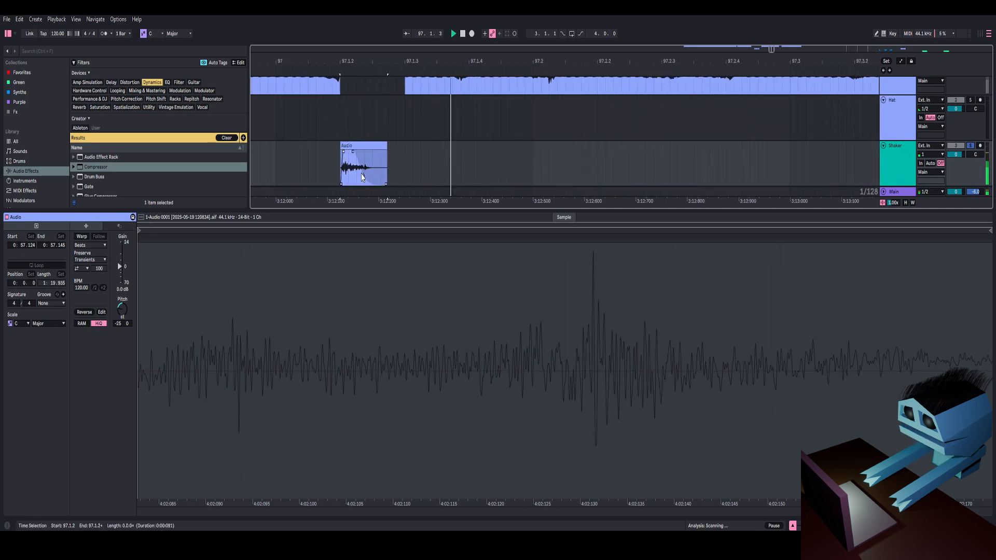
pyautogui.press('space')
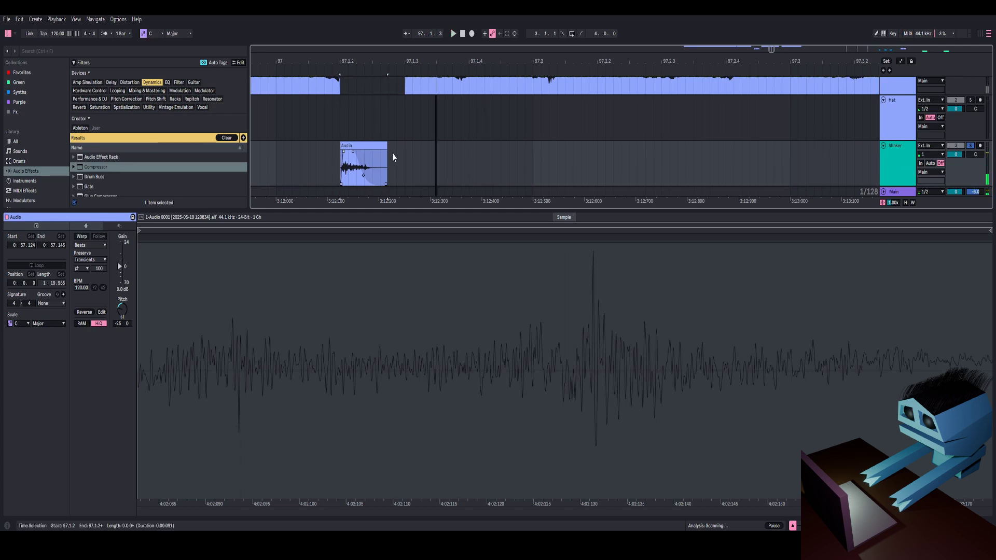
pyautogui.moveTo(363, 177); pyautogui.dragTo(362, 185)
pyautogui.press('space')
pyautogui.press('space')
pyautogui.press('space')
pyautogui.press('space')
pyautogui.press('space')
pyautogui.press('space')
pyautogui.press('space')
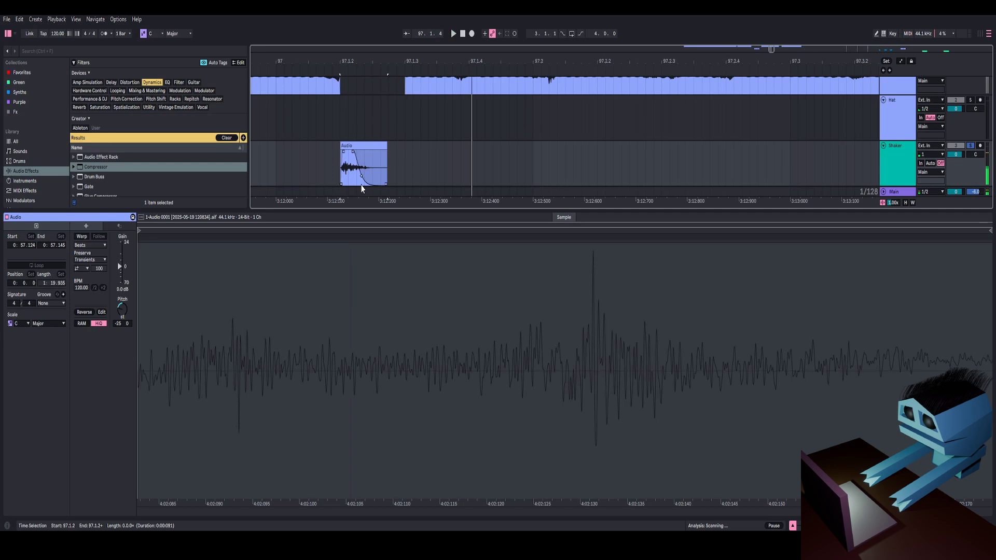
pyautogui.press('space')
pyautogui.press('space')
pyautogui.press('space')
pyautogui.press('space')
pyautogui.moveTo(392, 61); pyautogui.dragTo(336, 76)
pyautogui.press('space')
pyautogui.press('space')
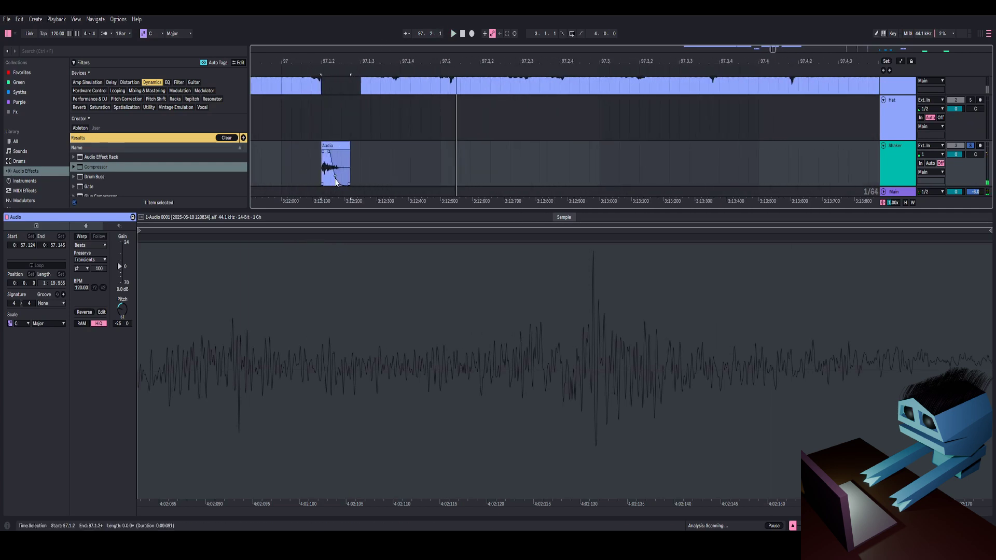
# Consolidate the faded Shaker snippet into a new clip, turn warping off for it, and play it
pyautogui.rightClick(335, 182)
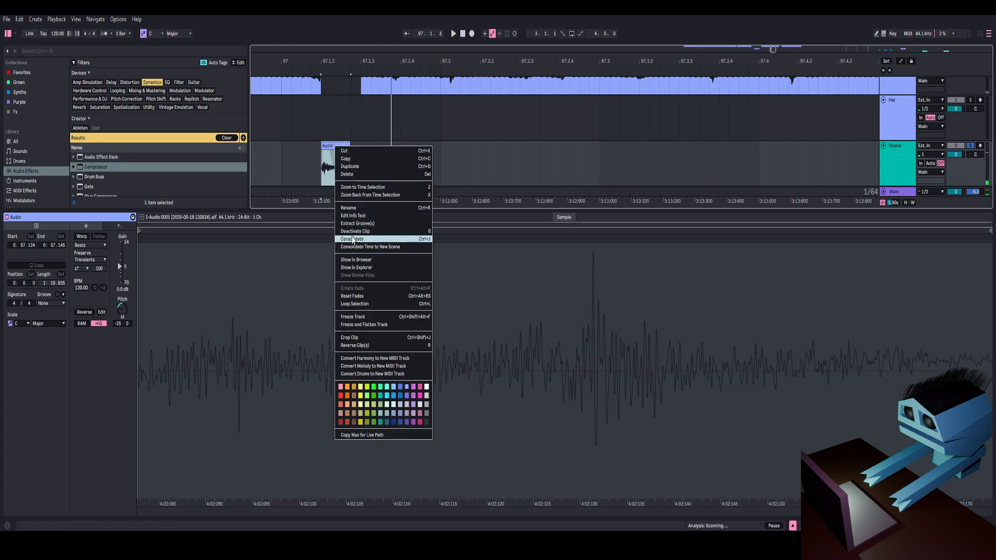
pyautogui.click(352, 241)
pyautogui.click(81, 236)
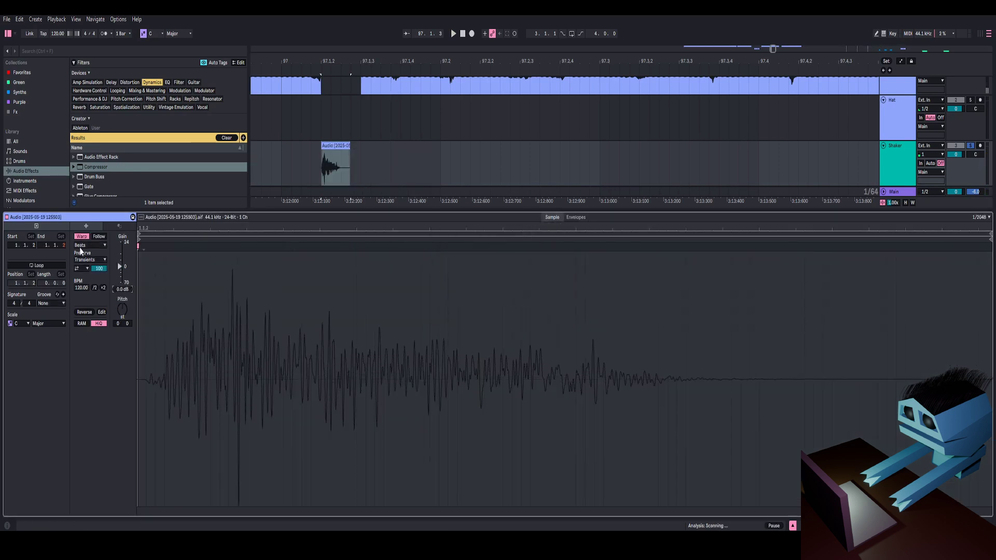
pyautogui.click(81, 237)
pyautogui.press('space')
pyautogui.press('space')
pyautogui.press('space')
pyautogui.press('space')
pyautogui.press('space')
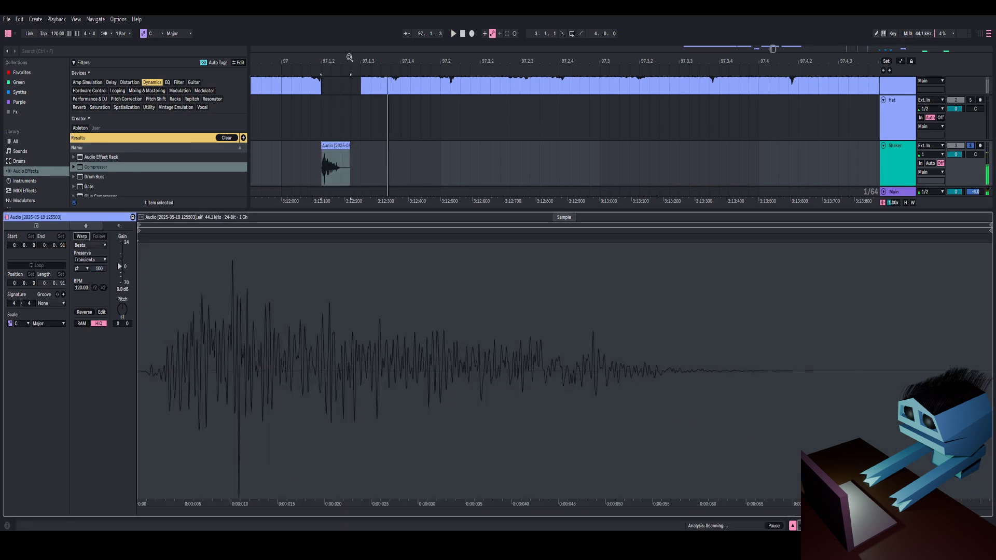
# Select a region containing the consolidated snippet and shift it along the Shaker track to beyond the Percussion 3 marker
pyautogui.moveTo(349, 59); pyautogui.dragTo(331, 39)
pyautogui.press('-')
pyautogui.moveTo(325, 171); pyautogui.dragTo(527, 169)
pyautogui.press('Right')
pyautogui.press('Right')
pyautogui.press('Right')
pyautogui.press('Right')
pyautogui.press('Right')
pyautogui.press('Right')
pyautogui.press('Right')
pyautogui.press('Right')
pyautogui.press('Right')
pyautogui.press('Right')
pyautogui.press('Right')
pyautogui.press('Right')
pyautogui.press('Right')
pyautogui.press('Right')
pyautogui.press('Right')
pyautogui.press('Right')
pyautogui.press('Right')
pyautogui.press('Right')
pyautogui.press('Right')
pyautogui.press('Right')
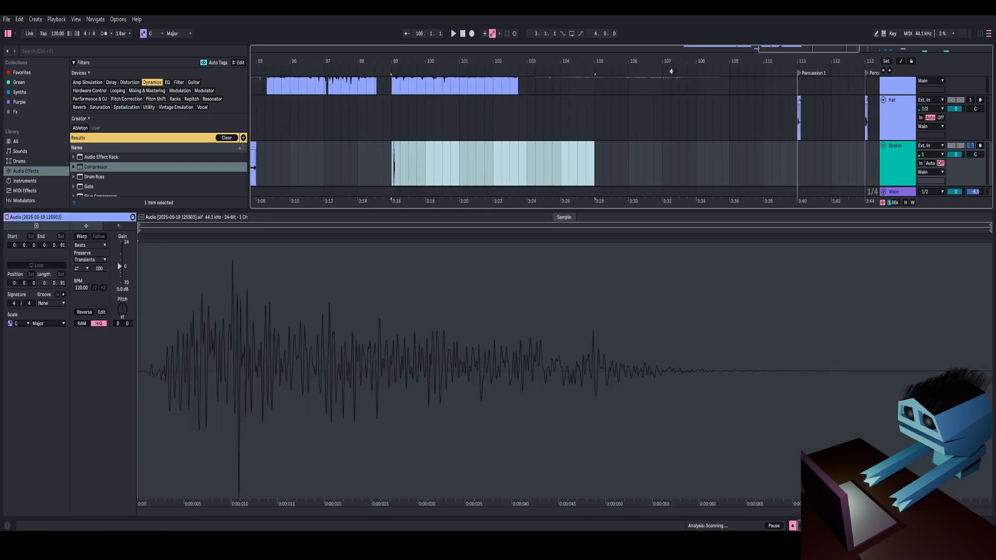
pyautogui.moveTo(674, 61); pyautogui.dragTo(450, 59)
pyautogui.press('Right')
pyautogui.press('Right')
pyautogui.press('Right')
pyautogui.press('Right')
pyautogui.press('Right')
pyautogui.press('Right')
pyautogui.press('Right')
pyautogui.press('Right')
pyautogui.press('Right')
pyautogui.press('Right')
pyautogui.press('Right')
pyautogui.press('Right')
pyautogui.press('Right')
pyautogui.press('Right')
pyautogui.press('Right')
pyautogui.press('Right')
pyautogui.press('Right')
pyautogui.press('Right')
pyautogui.press('Right')
pyautogui.press('Right')
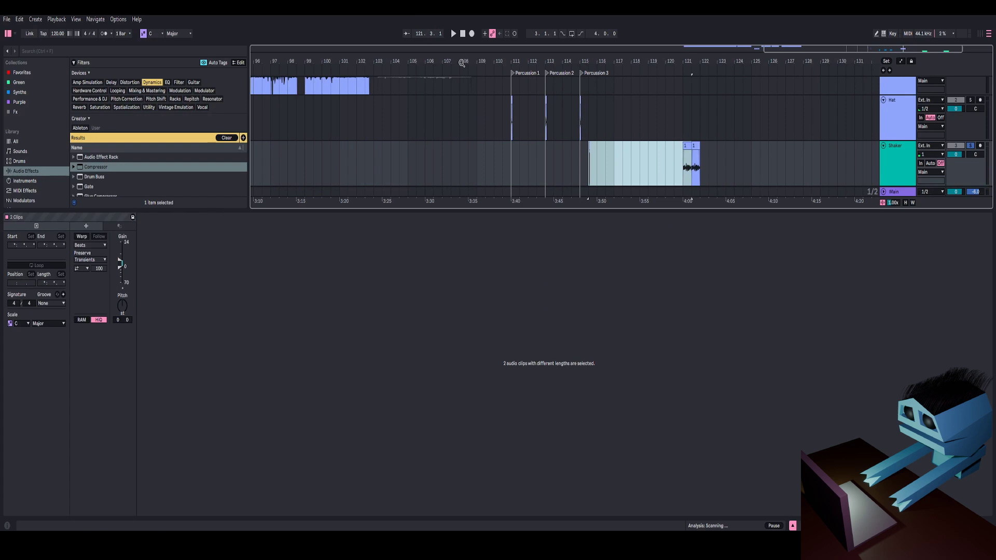
# Move the snippet from the Shaker track up to the Hat track, just before bar 116
pyautogui.press('Up')
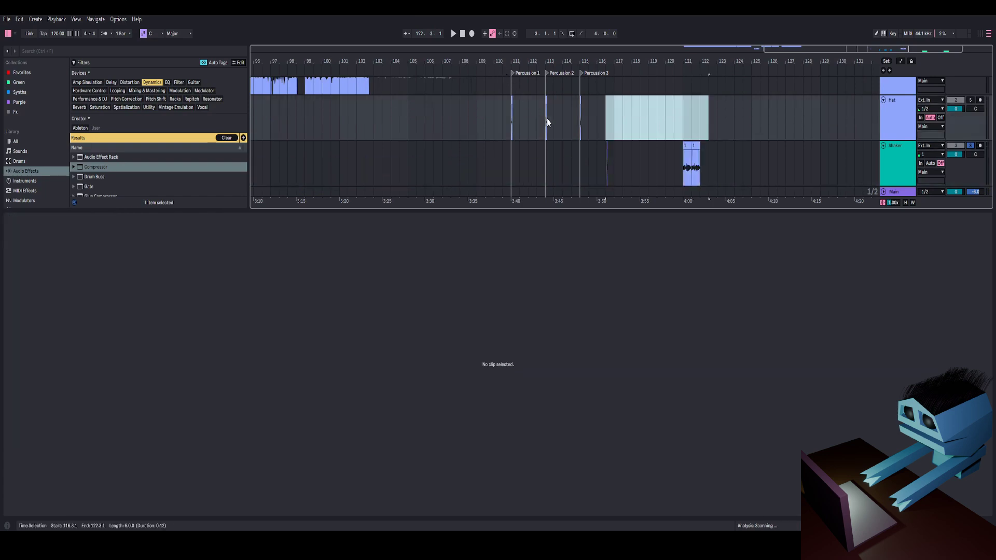
pyautogui.press('Down')
pyautogui.click(610, 154)
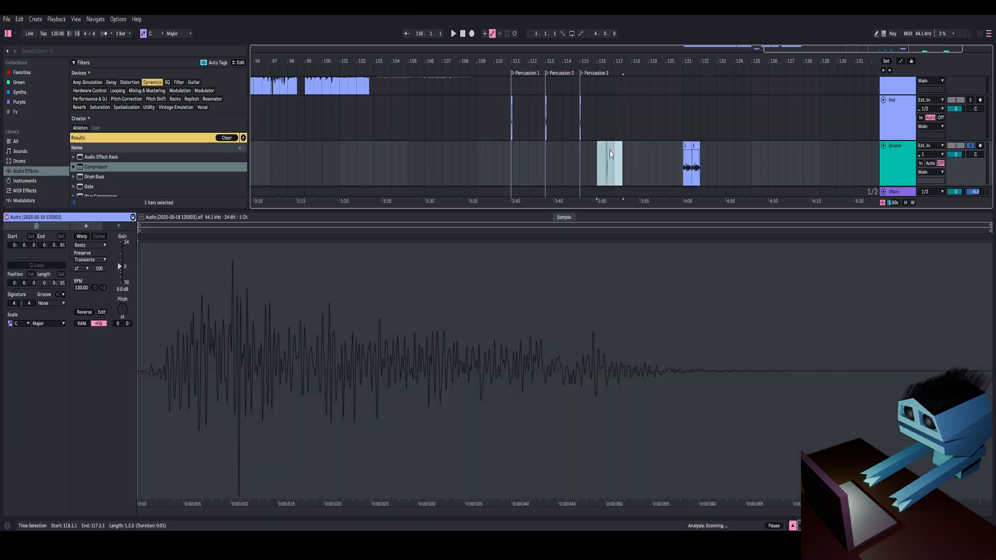
pyautogui.moveTo(609, 160); pyautogui.dragTo(608, 136)
pyautogui.moveTo(613, 62); pyautogui.dragTo(609, 133)
pyautogui.click(588, 130)
pyautogui.moveTo(589, 59); pyautogui.dragTo(553, 60)
pyautogui.press('Left')
pyautogui.press('Left')
pyautogui.press('Left')
pyautogui.press('Left')
pyautogui.press('Left')
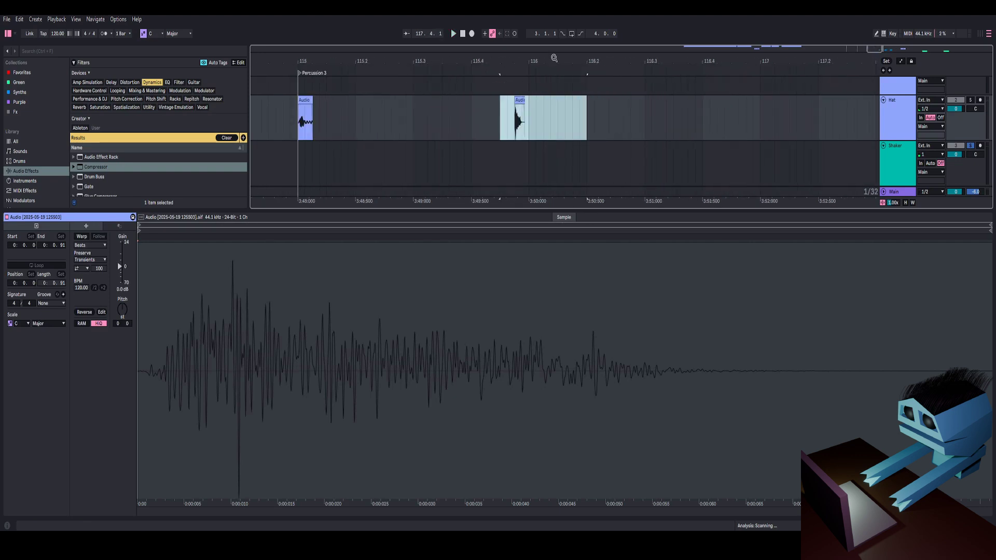
# Align the snippet to 116.1.1 on the Hat track and play it there
pyautogui.press('space')
pyautogui.press('Right')
pyautogui.click(523, 110)
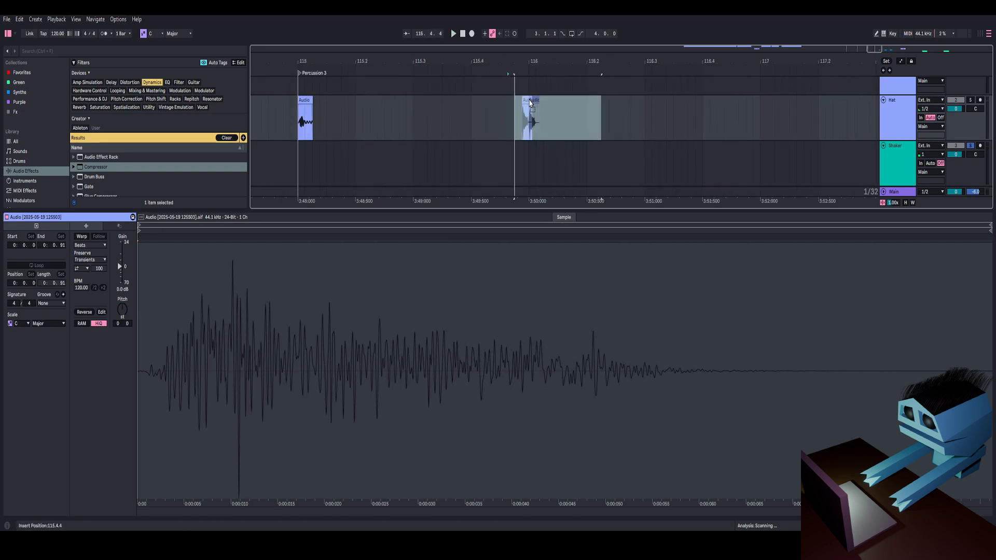
pyautogui.click(533, 100)
pyautogui.press('space')
pyautogui.moveTo(542, 62); pyautogui.dragTo(543, 58)
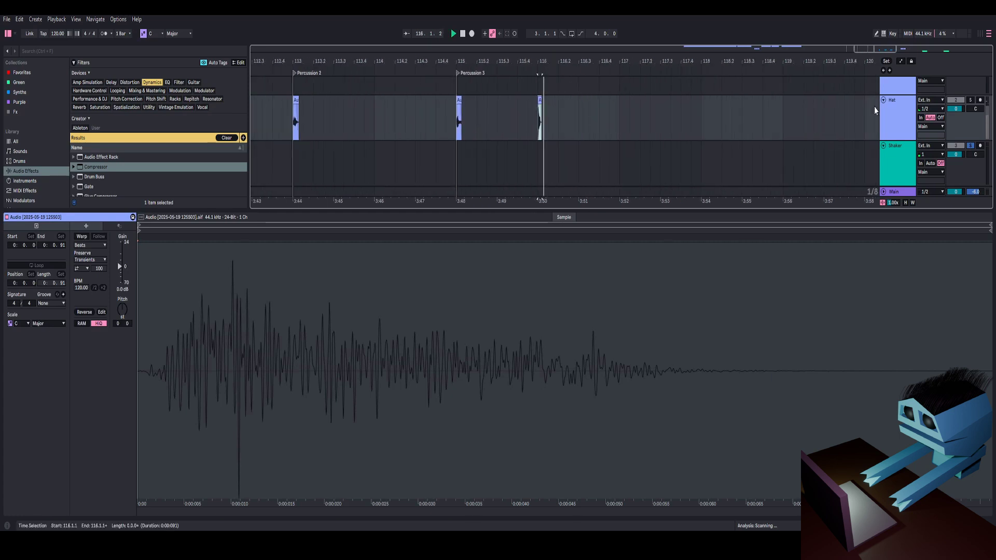
pyautogui.press('space')
pyautogui.scroll(-2, 554, 156)
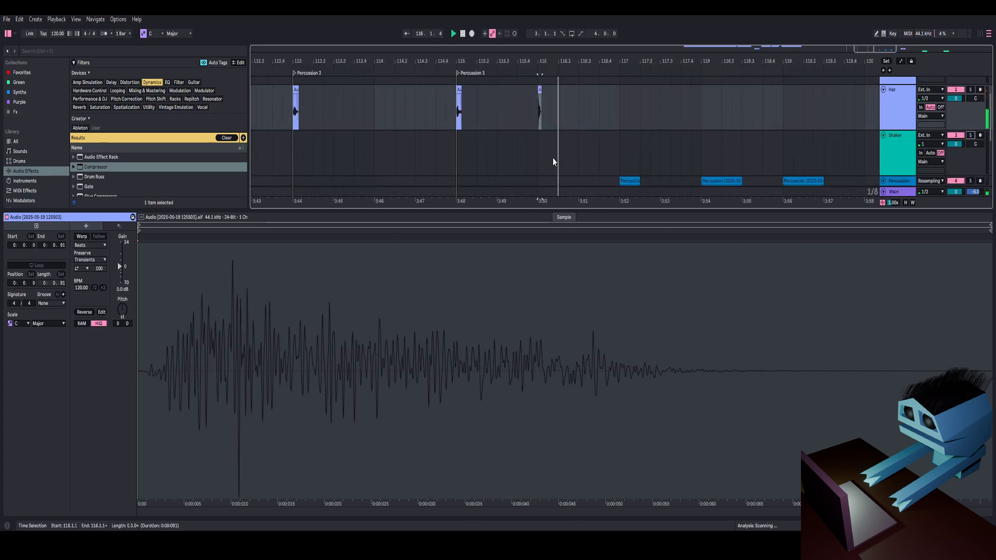
# Try the snippet on the Shaker track at 116.1.1 to hear the difference, and undo the move
pyautogui.press('space')
pyautogui.scroll(2, 540, 97)
pyautogui.moveTo(540, 99); pyautogui.dragTo(543, 147)
pyautogui.press('space')
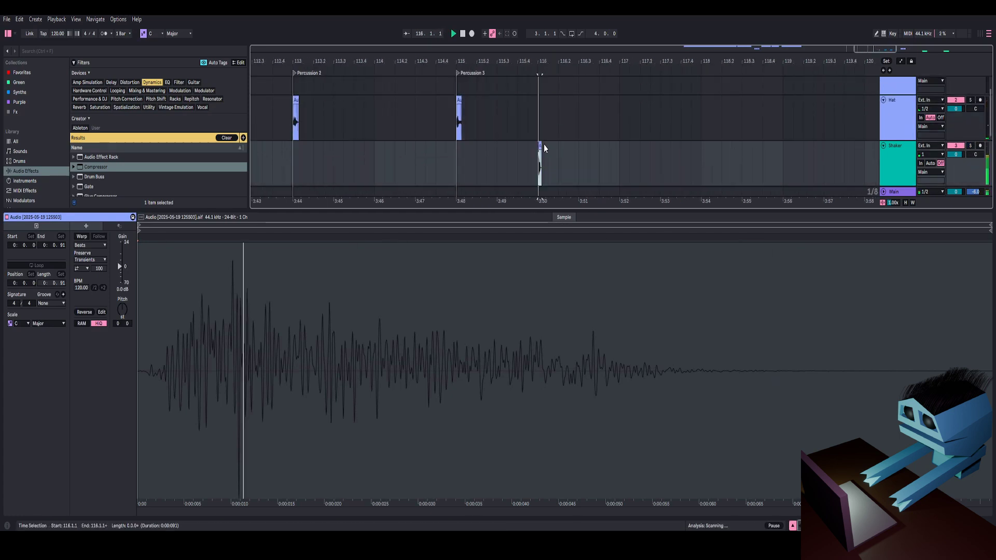
pyautogui.click(540, 145)
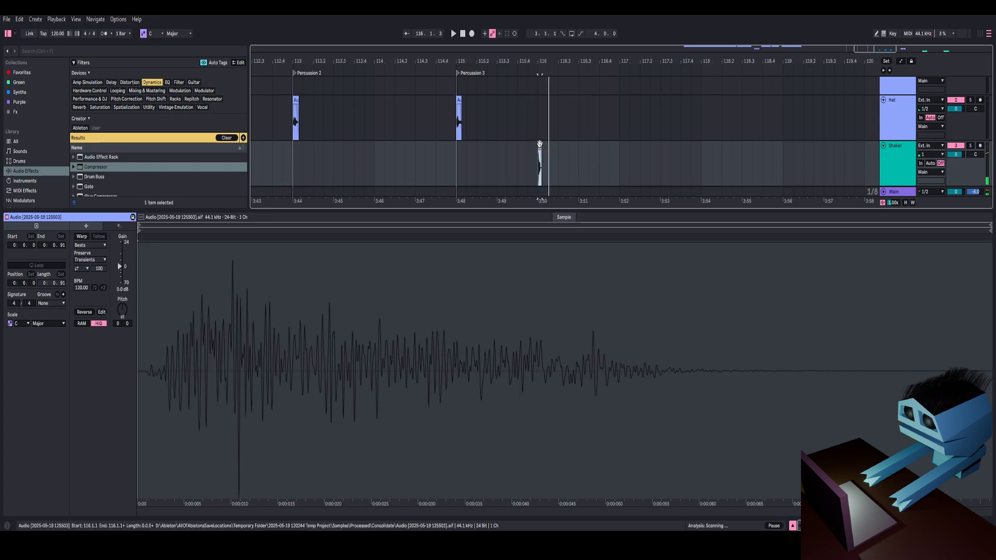
pyautogui.hotkey('ctrl', 'z')
pyautogui.press('space')
# Duplicate the Hat track together with its clips
pyautogui.hotkey('ctrl', 'alt', 'l')
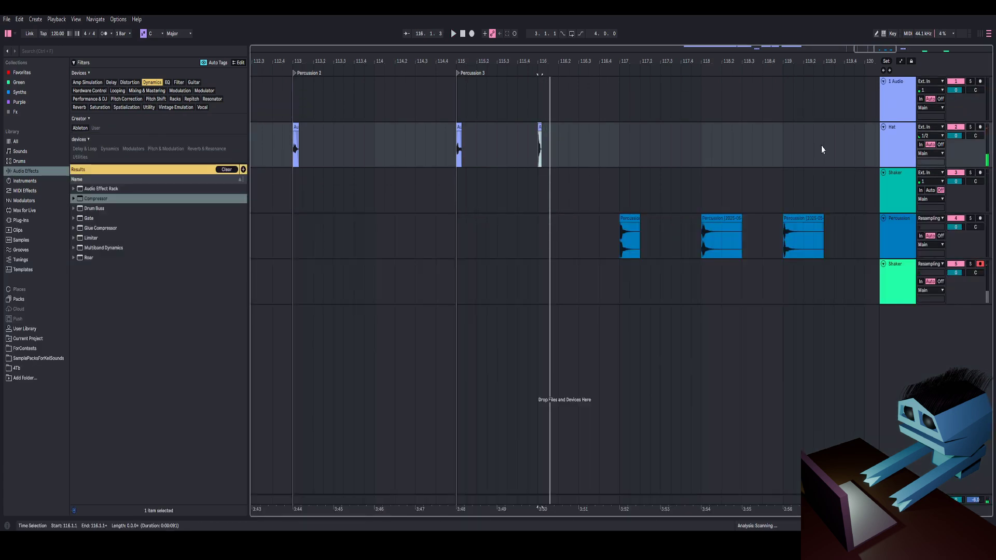
pyautogui.click(907, 145)
pyautogui.rightClick(906, 144)
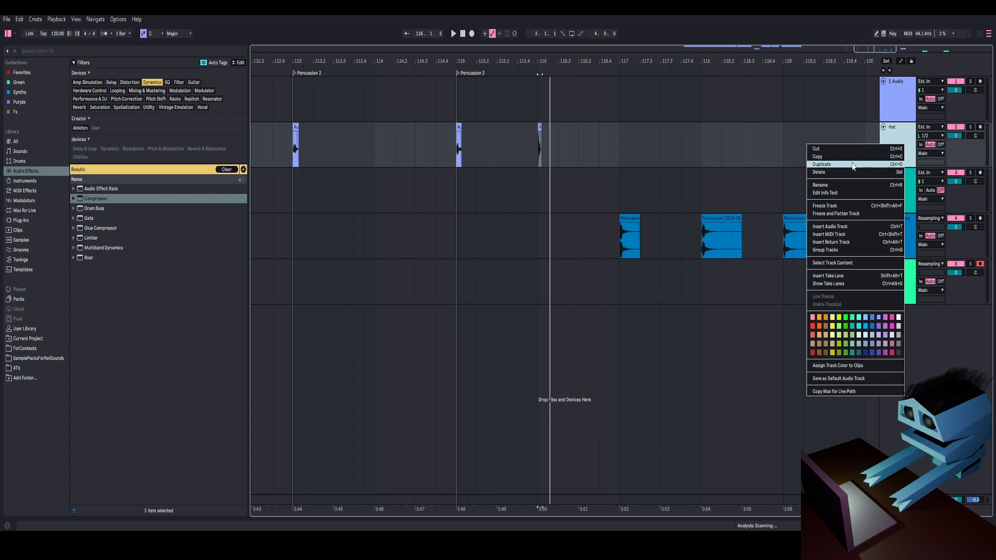
pyautogui.click(852, 164)
pyautogui.hotkey('ctrl', 'd')
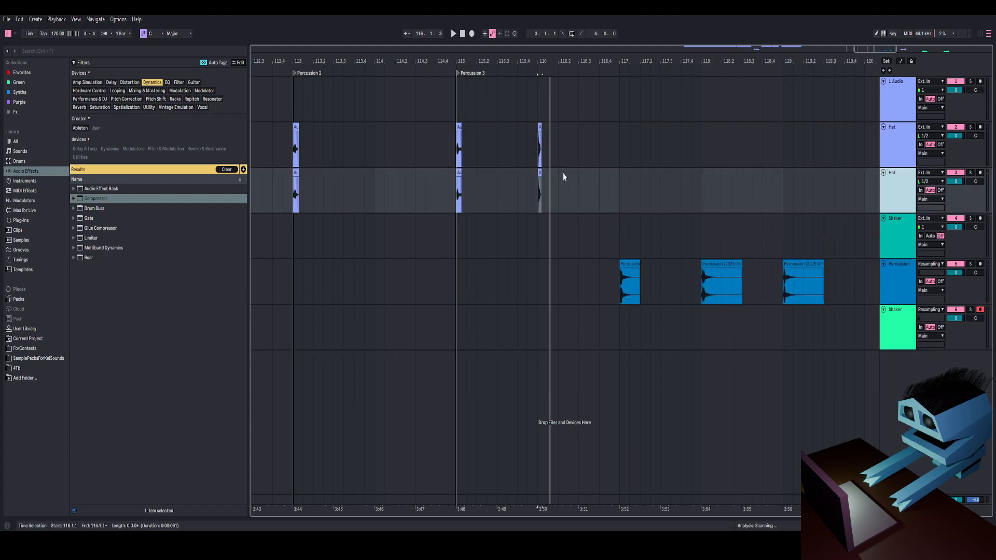
# Delete the three percussion clips from the duplicated Hat track and the bar 116 snippet from the original Hat track
pyautogui.moveTo(505, 59); pyautogui.dragTo(504, 34)
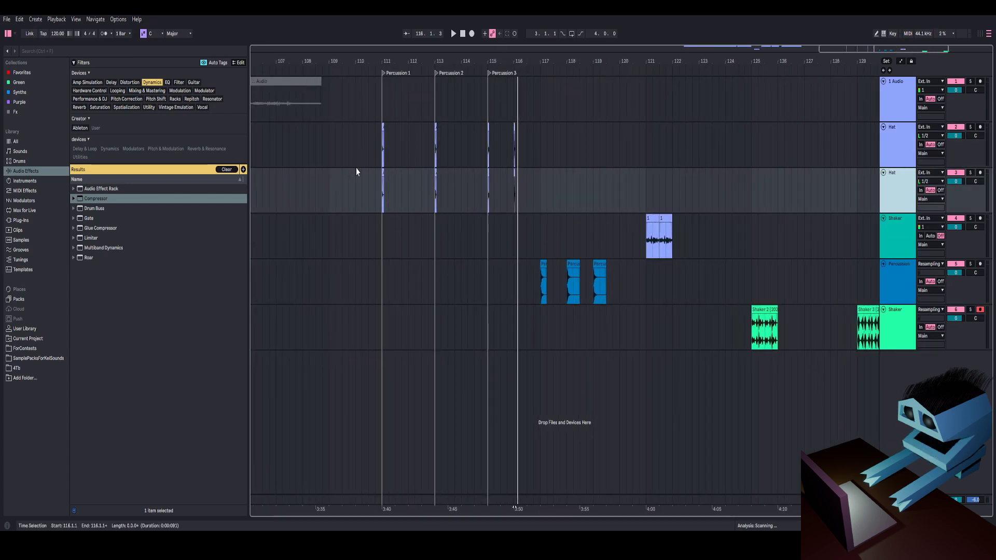
pyautogui.moveTo(361, 179); pyautogui.dragTo(501, 184)
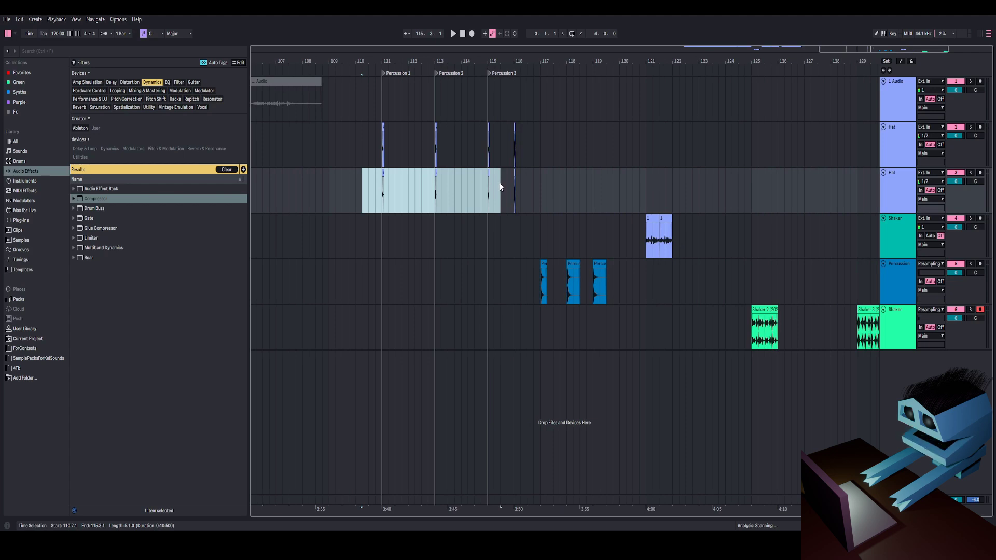
pyautogui.moveTo(510, 146); pyautogui.dragTo(533, 145)
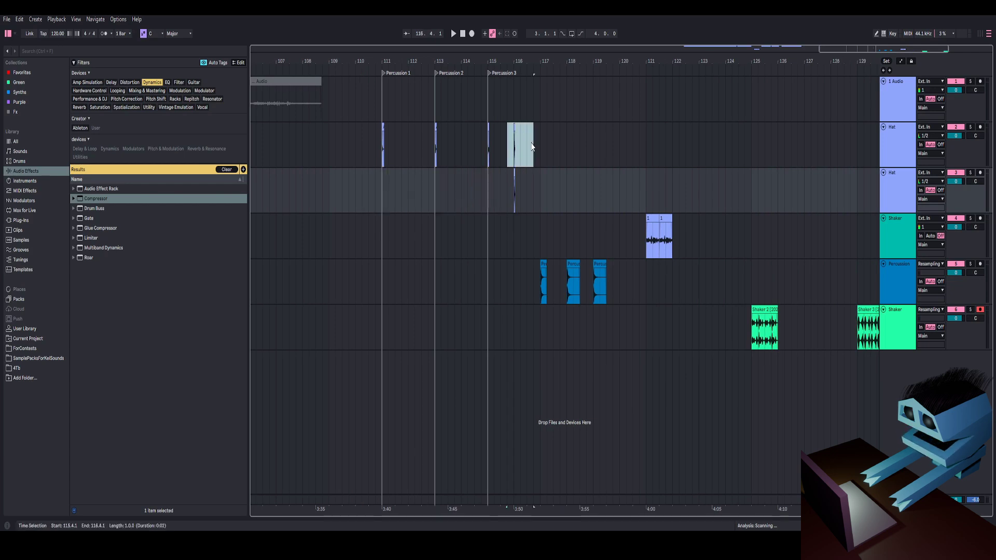
pyautogui.moveTo(508, 60); pyautogui.dragTo(361, 138)
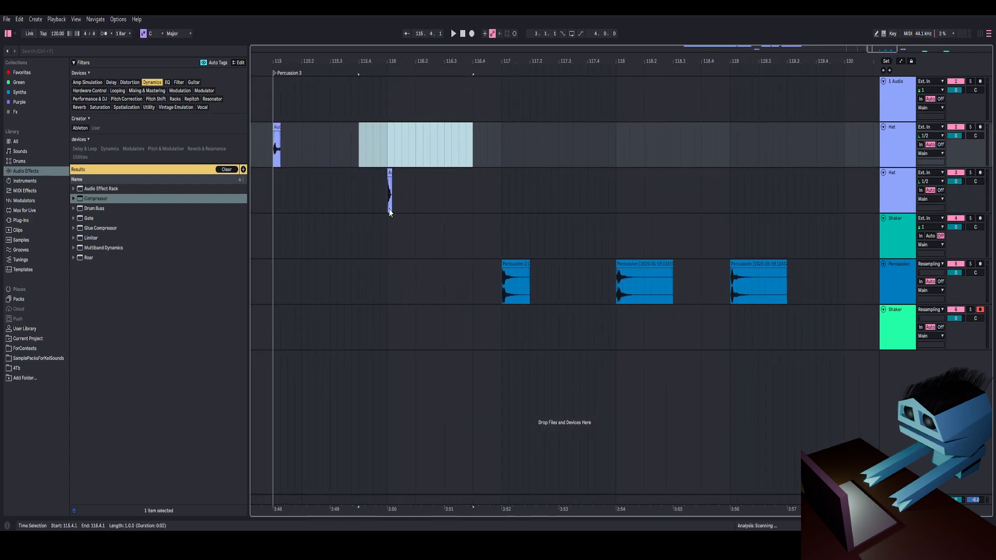
pyautogui.click(384, 203)
# Freeze and flatten the duplicated Hat track, and hide the browser
pyautogui.rightClick(907, 198)
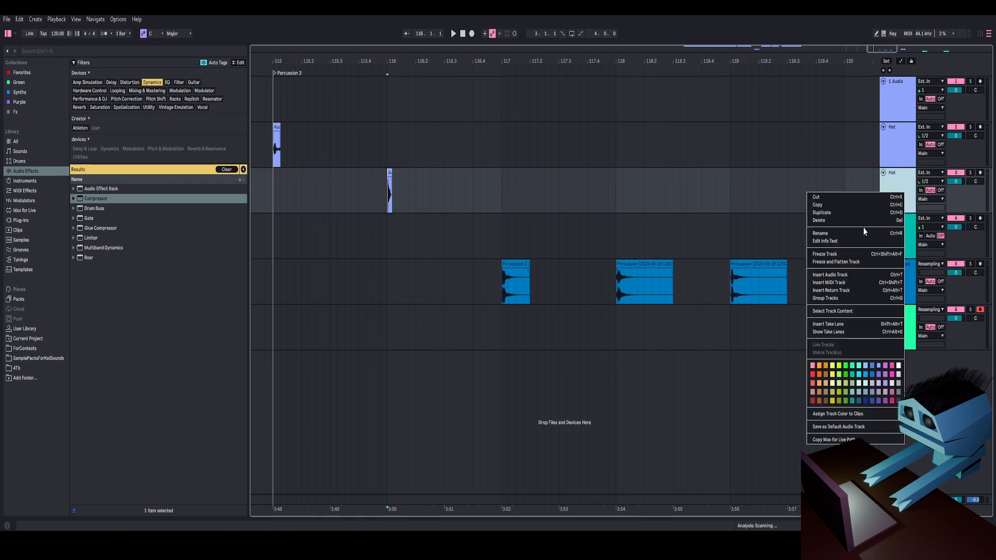
pyautogui.click(819, 255)
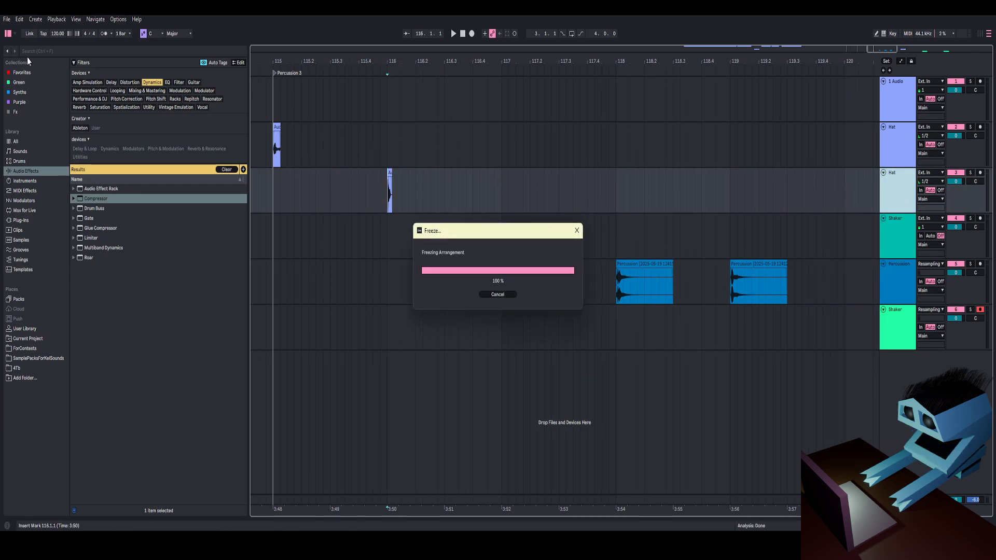
pyautogui.hotkey('ctrl', 'alt', 'b')
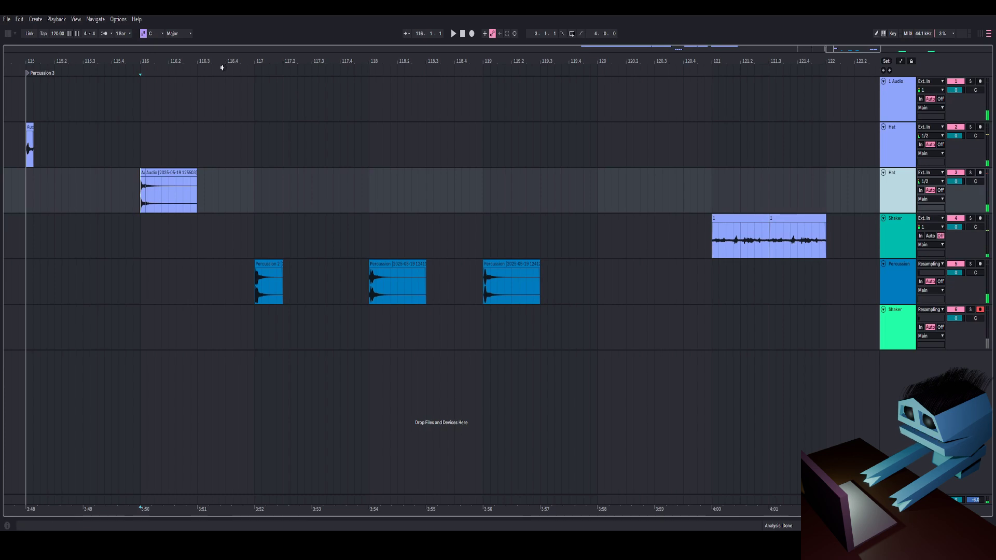
# Delete the snippet's freeze tail clip and extend the snippet's end to a length of about 0.123 s
pyautogui.moveTo(222, 63); pyautogui.dragTo(437, 87)
pyautogui.click(344, 172)
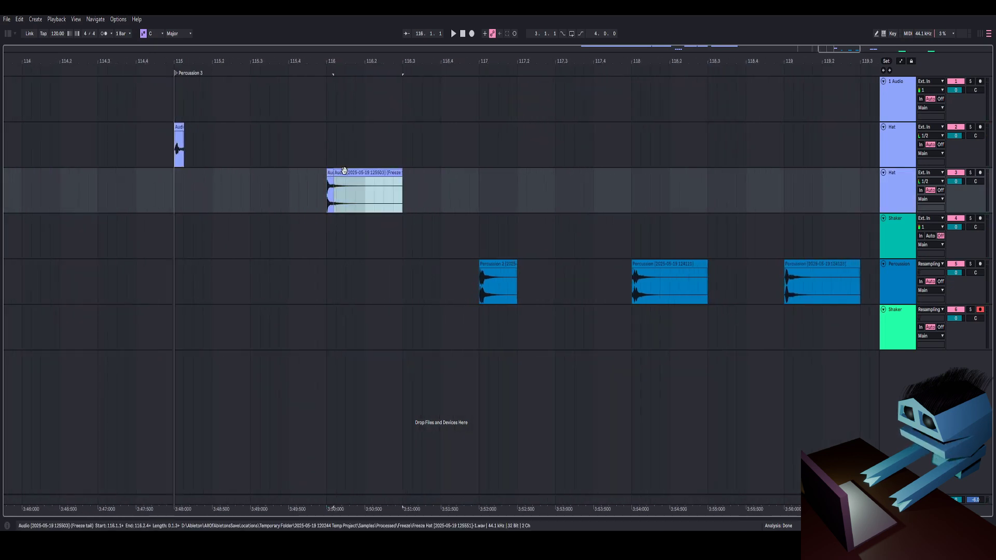
pyautogui.press('Delete')
pyautogui.moveTo(326, 59); pyautogui.dragTo(336, 172)
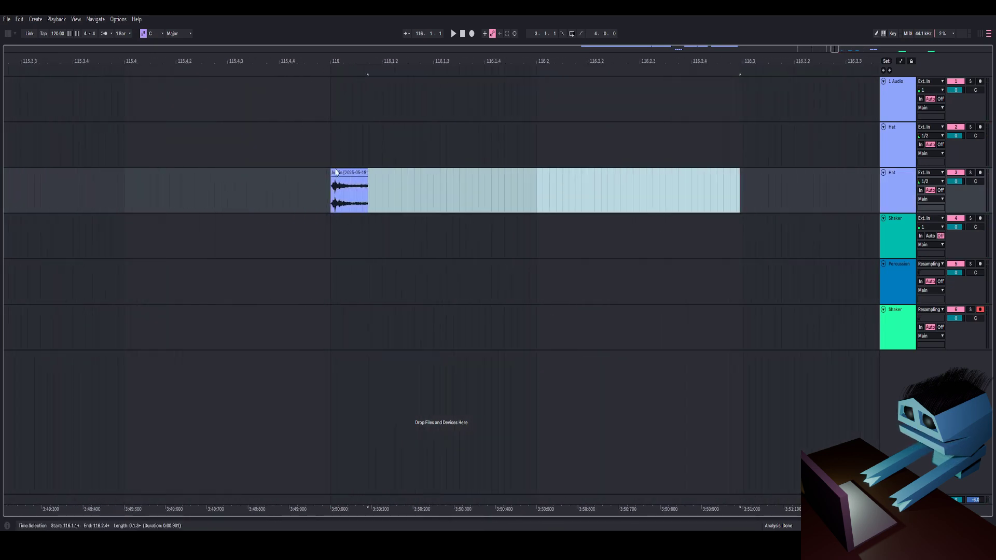
pyautogui.click(350, 185)
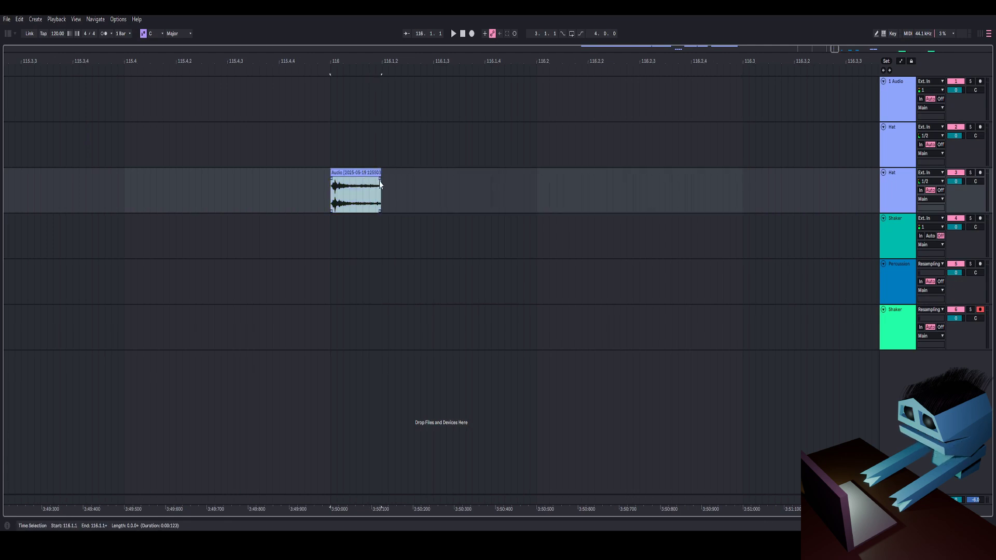
# Fade out nearly the whole flattened snippet with the curve bent down for a faster decay, and play it repeatedly
pyautogui.press('space')
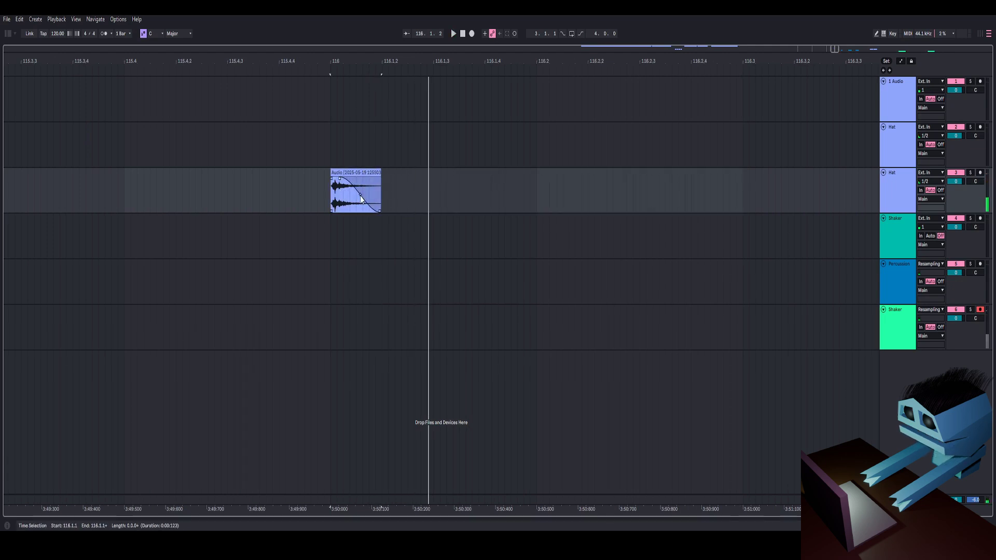
pyautogui.press('space')
pyautogui.moveTo(360, 194); pyautogui.dragTo(337, 179)
pyautogui.press('space')
pyautogui.press('space')
pyautogui.press('space')
pyautogui.press('space')
pyautogui.press('space')
pyautogui.press('space')
pyautogui.press('space')
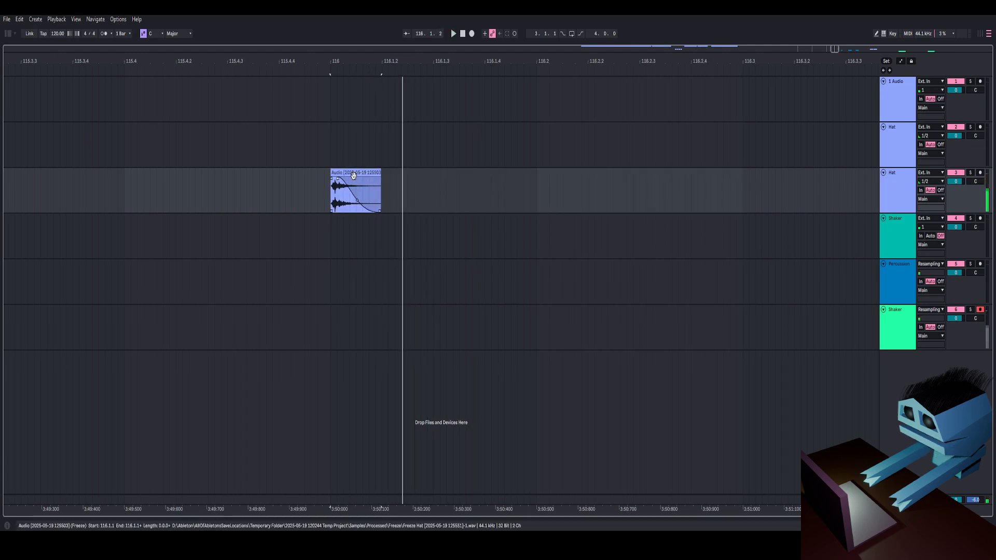
# Consolidate the faded snippet at bar 116, play it, and turn warping off for the new clip
pyautogui.rightClick(353, 175)
pyautogui.click(382, 267)
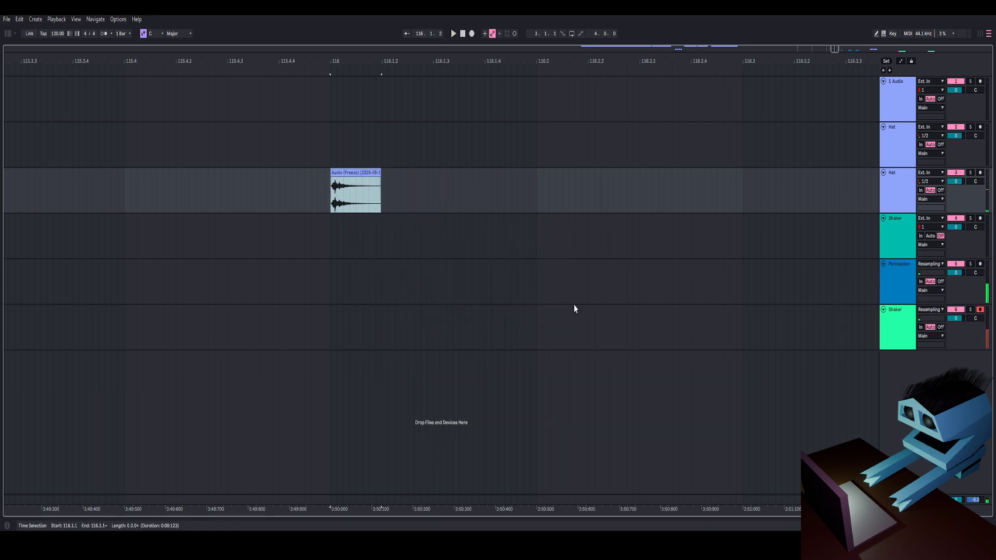
pyautogui.press('space')
pyautogui.press('space')
pyautogui.press('space')
pyautogui.press('space')
pyautogui.doubleClick(355, 173)
pyautogui.press('space')
pyautogui.press('space')
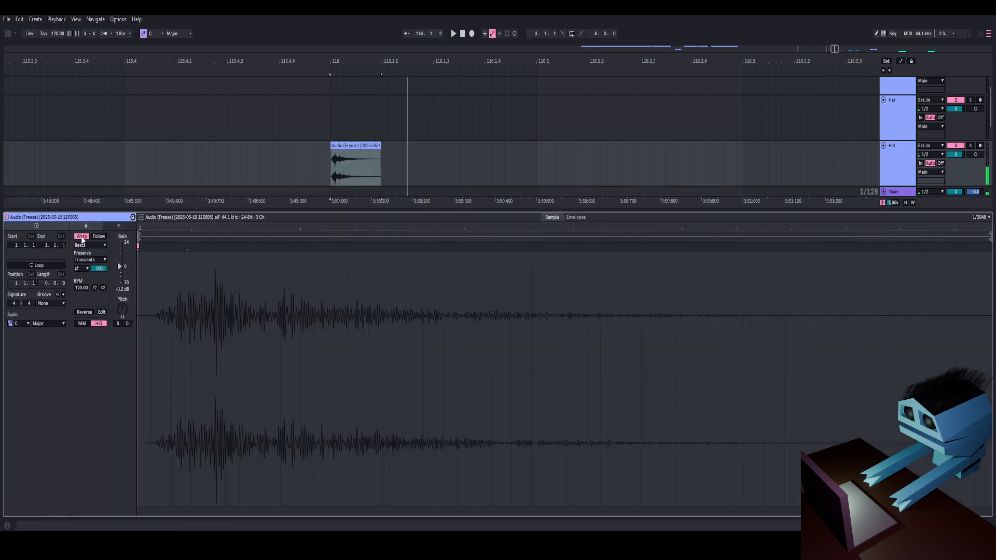
pyautogui.click(82, 237)
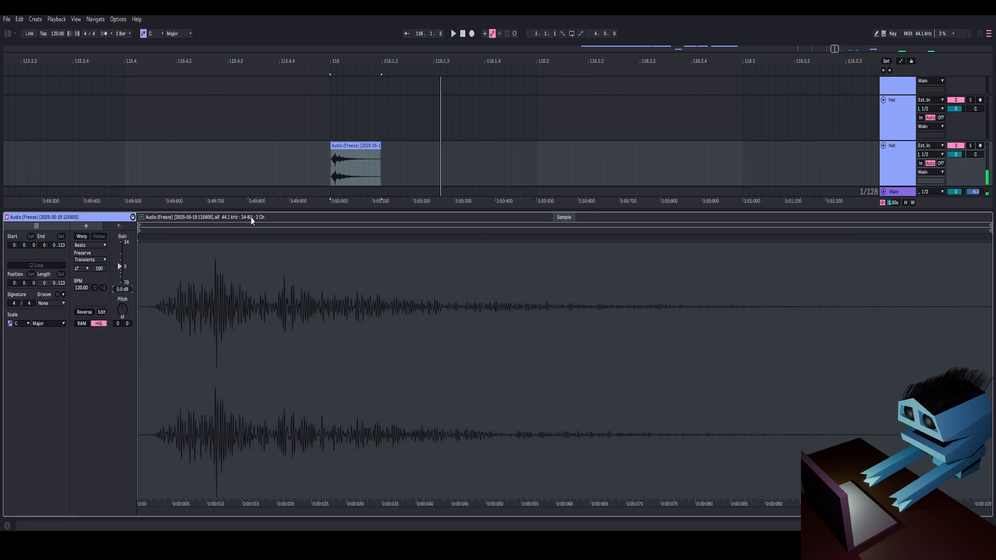
# Play the consolidated, unwarped snippet repeatedly from its start to judge its sound
pyautogui.press('space')
pyautogui.press('space')
pyautogui.press('space')
pyautogui.click(344, 148)
pyautogui.press('space')
pyautogui.press('space')
pyautogui.press('space')
pyautogui.moveTo(354, 61)
pyautogui.mouseDown()
pyautogui.moveTo(355, 33)
pyautogui.moveTo(355, 46)
pyautogui.mouseUp()
pyautogui.press('space')
pyautogui.press('space')
pyautogui.press('space')
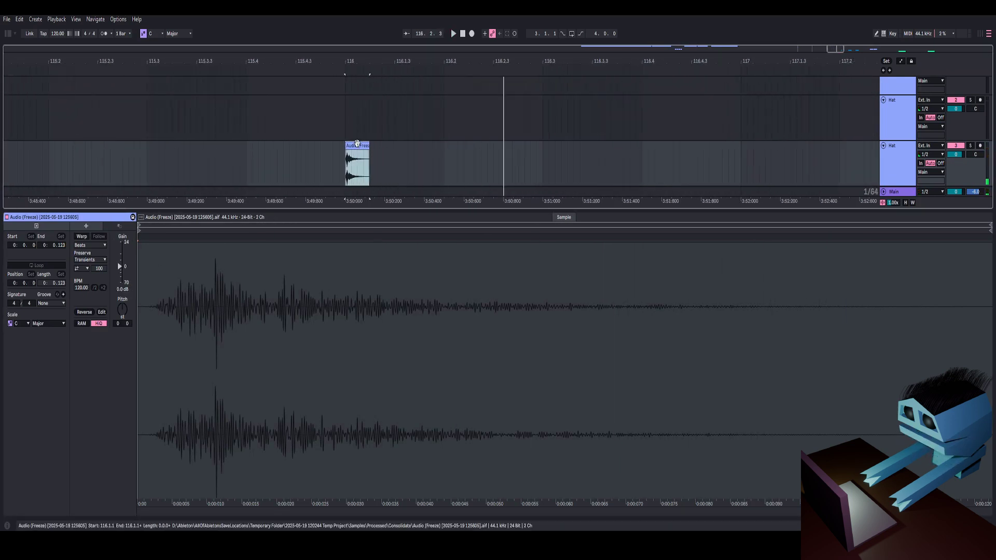
# Consolidate the bar 116 snippet once more, turn its warping off, and play it
pyautogui.hotkey('ctrl', 'j')
pyautogui.click(82, 237)
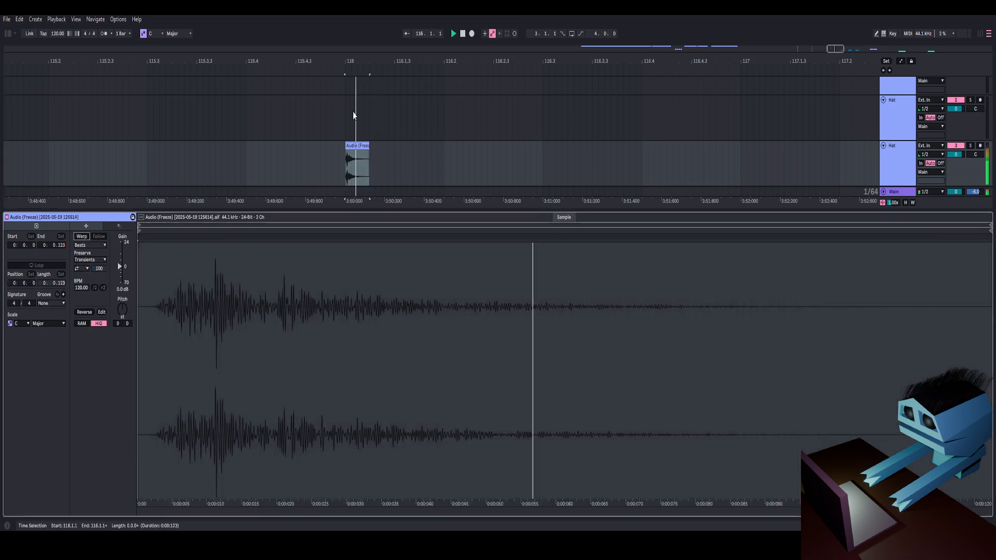
pyautogui.press('space')
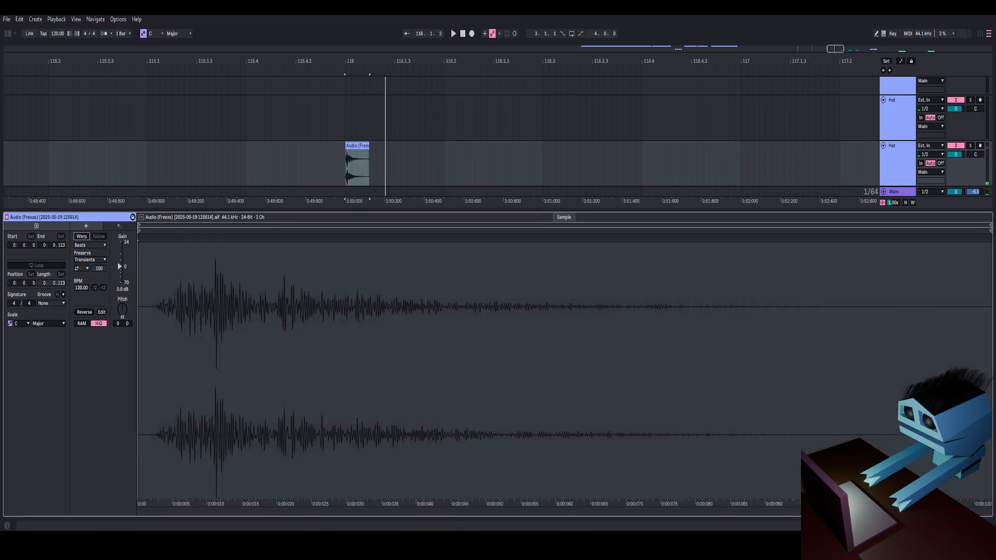
pyautogui.hotkey('ctrl', 'alt', 'l')
pyautogui.moveTo(397, 63); pyautogui.dragTo(289, 66)
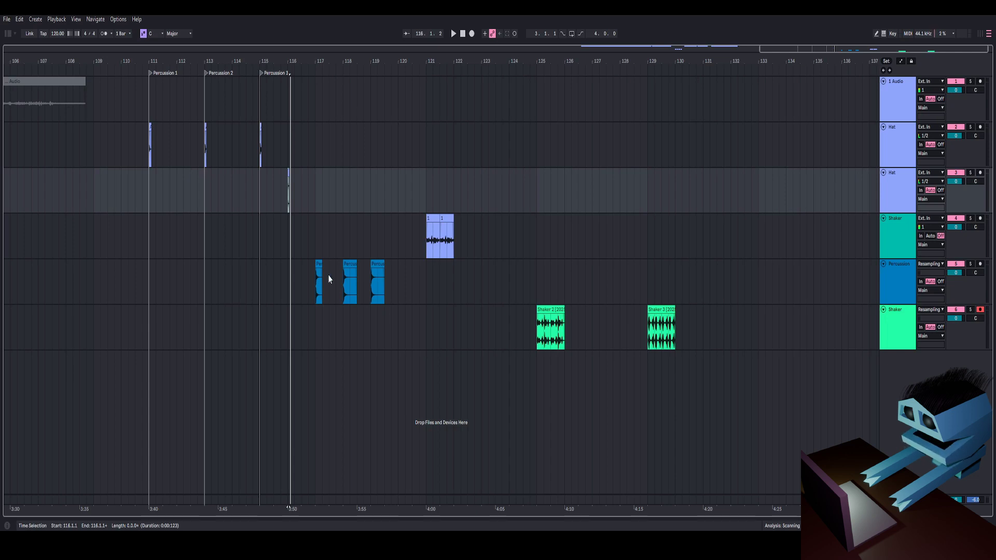
# Play the snippet at the Percussion 1 marker repeatedly from bar 111 on the upper Hat track
pyautogui.moveTo(309, 293); pyautogui.dragTo(418, 292)
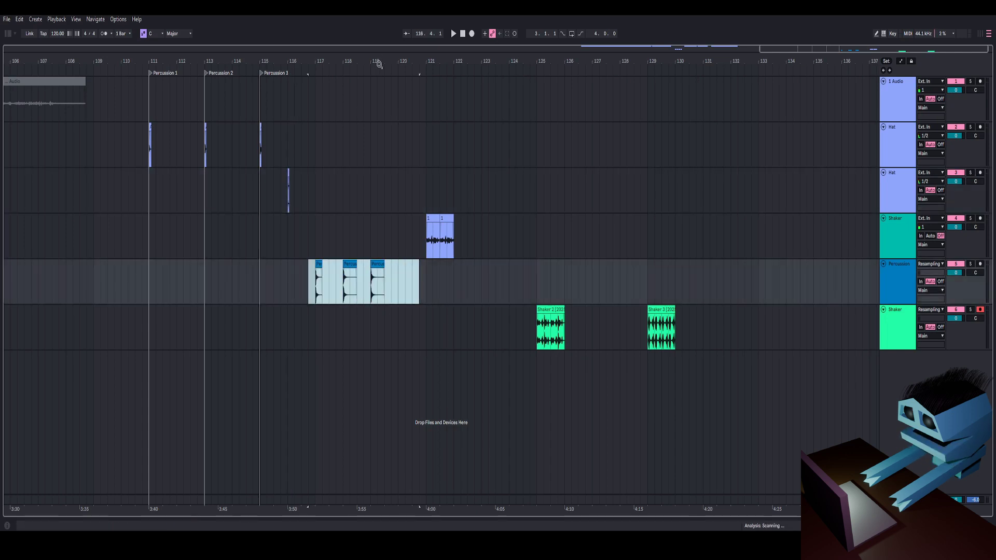
pyautogui.scroll(-5, 379, 63)
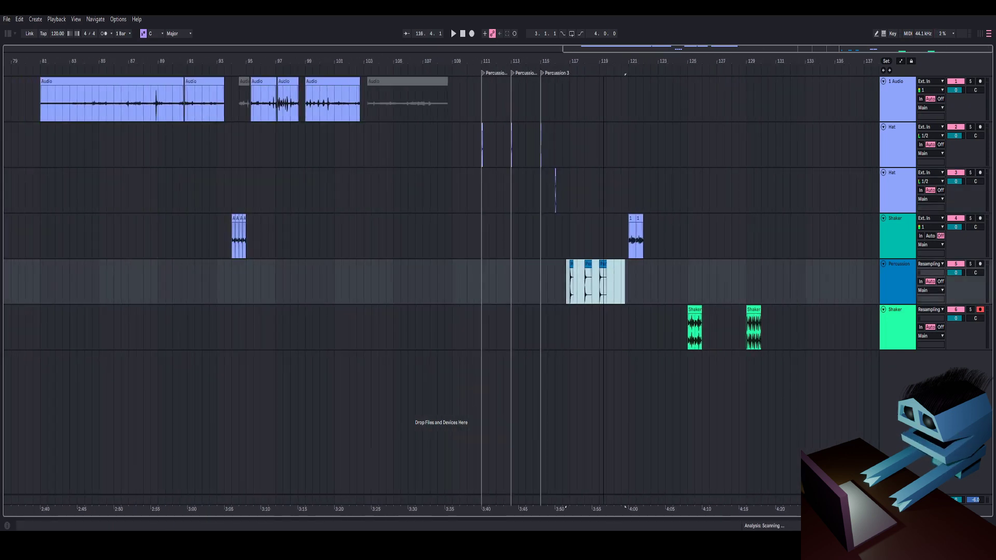
pyautogui.moveTo(603, 62); pyautogui.dragTo(571, 62)
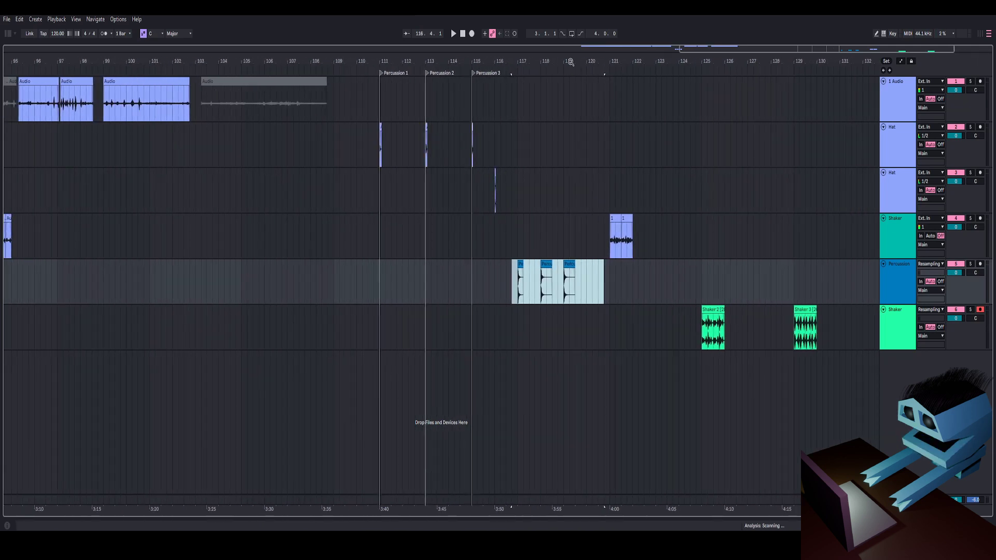
pyautogui.click(379, 154)
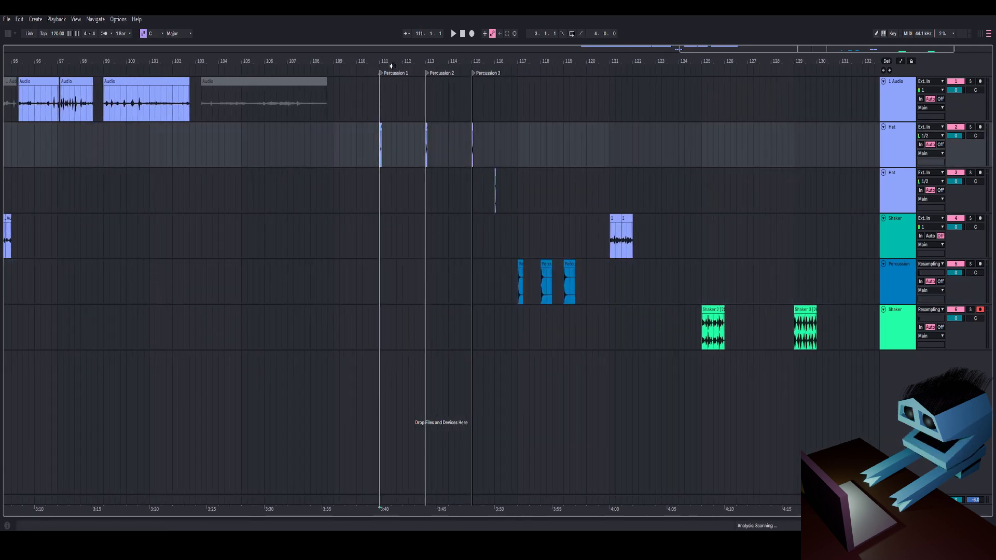
pyautogui.moveTo(392, 62); pyautogui.dragTo(251, 61)
pyautogui.press('space')
pyautogui.press('space')
pyautogui.press('space')
pyautogui.press('space')
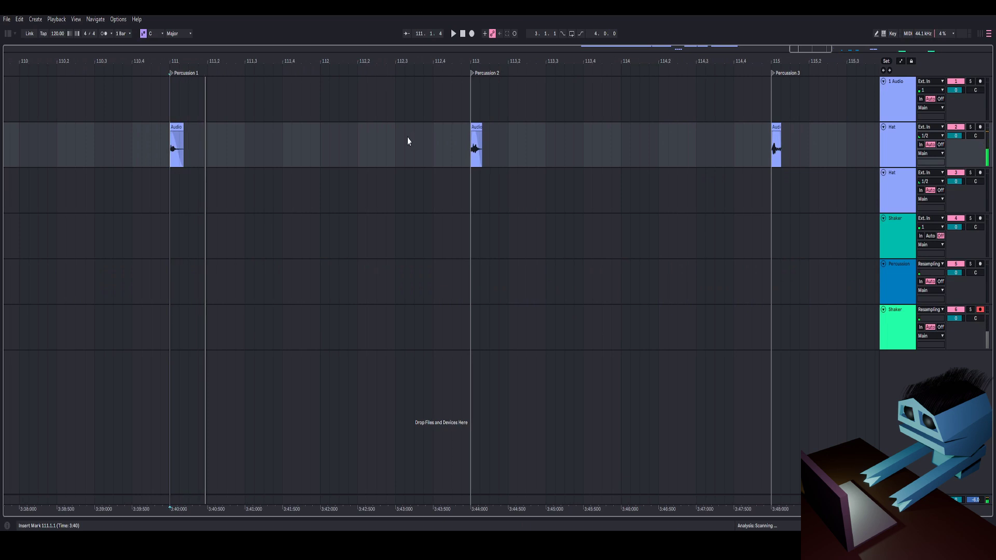
# Play the snippets at the Percussion 2 and Percussion 3 markers repeatedly to compare their sounds
pyautogui.click(473, 159)
pyautogui.press('space')
pyautogui.press('space')
pyautogui.press('space')
pyautogui.click(557, 151)
pyautogui.press('space')
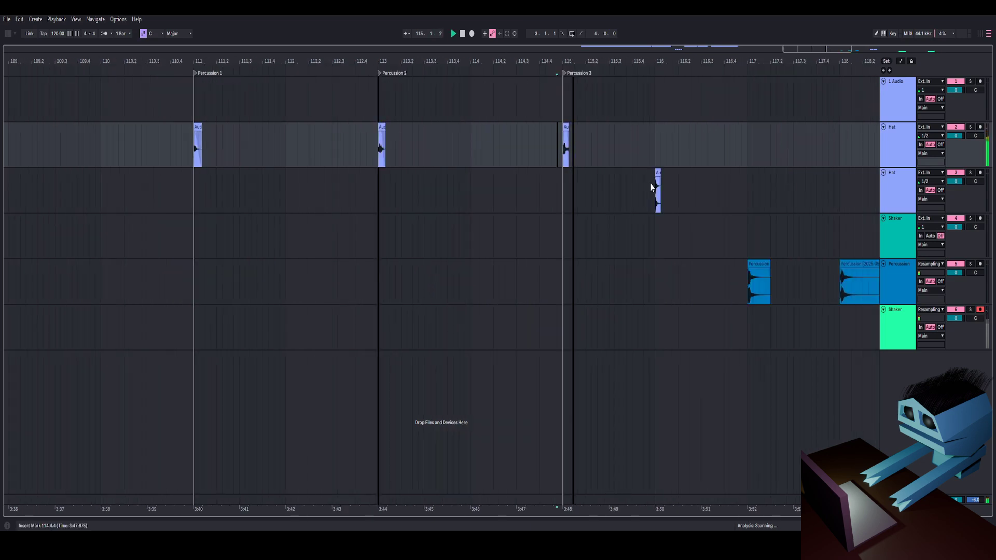
pyautogui.press('space')
pyautogui.press('space')
pyautogui.press('space')
# Play the consolidated snippet at bar 116 on the lower Hat track repeatedly
pyautogui.click(654, 199)
pyautogui.press('space')
pyautogui.press('space')
pyautogui.press('space')
pyautogui.press('space')
# Play the resampled Shaker 2 clip at bar 125 and the Shaker 3 clip at bar 129
pyautogui.moveTo(672, 61); pyautogui.dragTo(465, 75)
pyautogui.press('+')
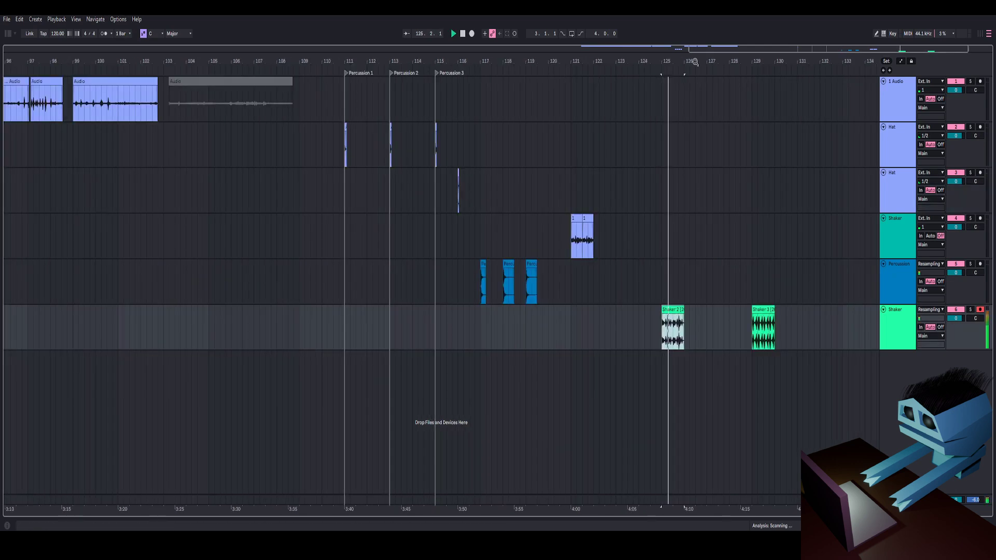
pyautogui.press('+')
pyautogui.click(733, 309)
pyautogui.press('space')
pyautogui.press('space')
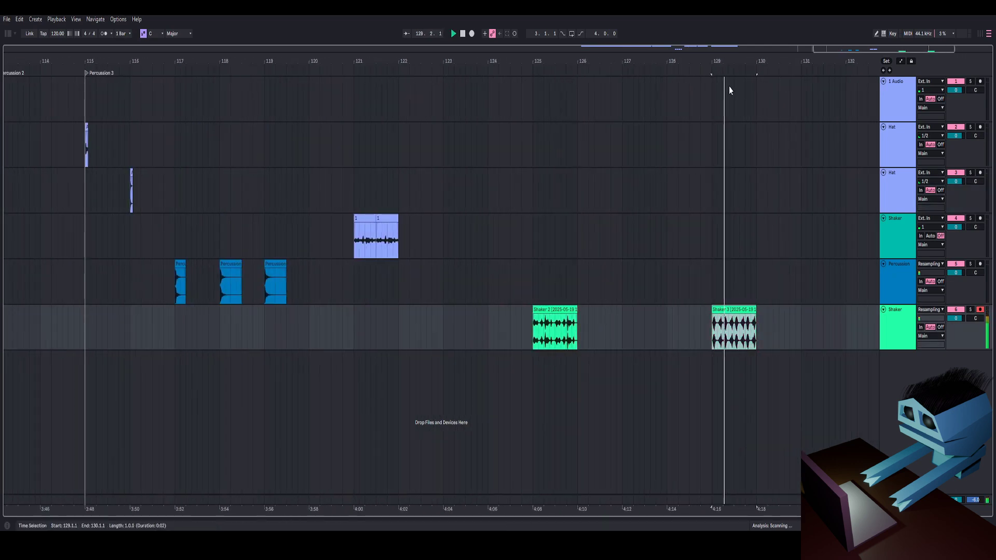